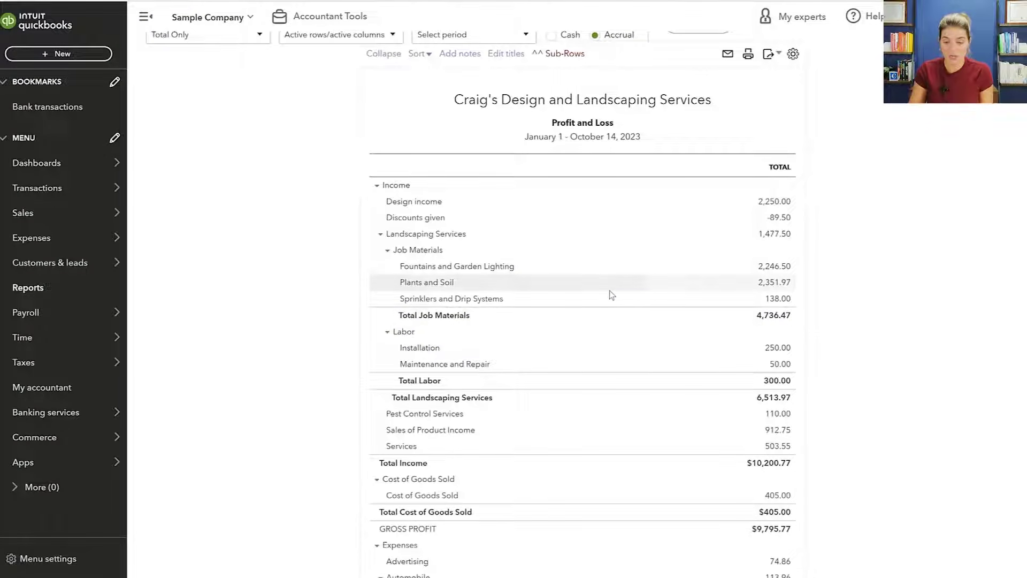
Set the Profit and Loss report's end date to 09/30/2023
scroll(599, 311, "up", 3)
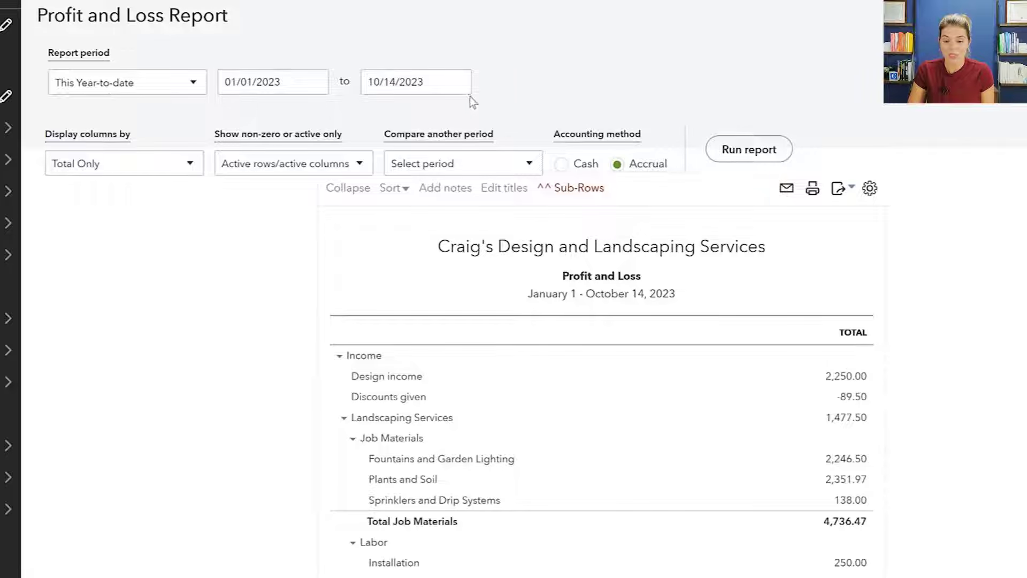
left_click(458, 82)
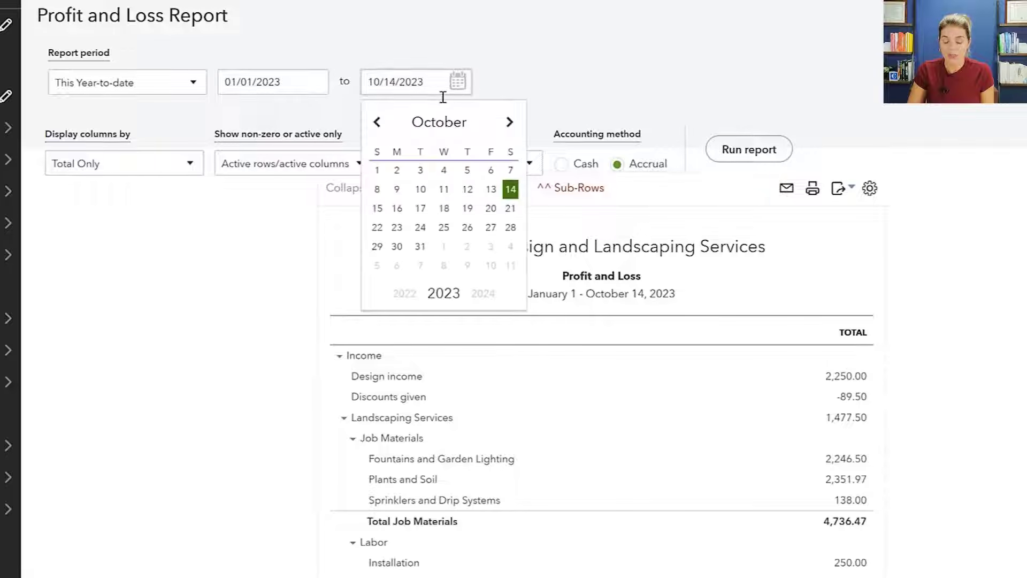
left_click(379, 128)
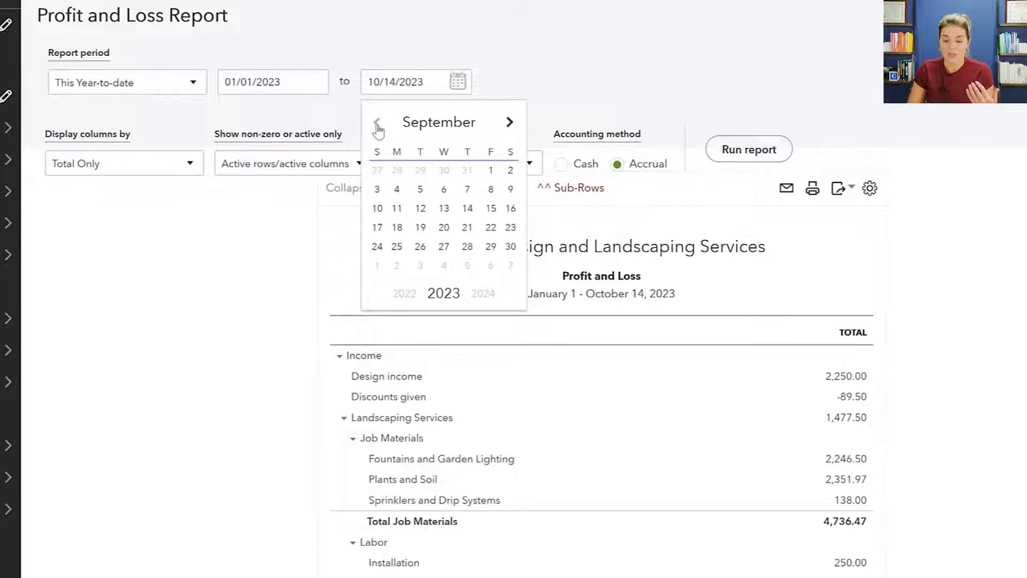
left_click(511, 247)
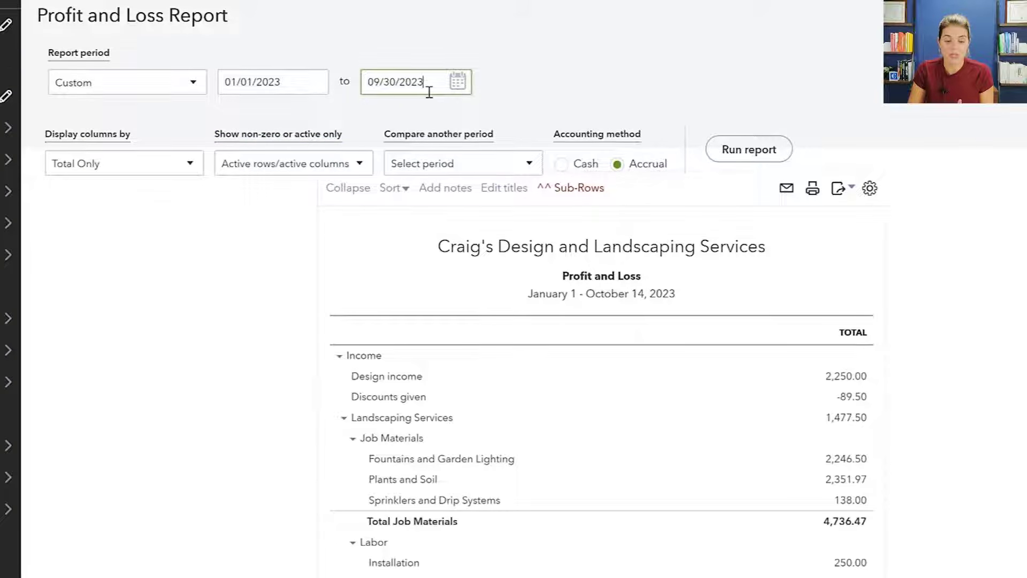
Display the report columns by Months, use the Cash accounting method, and run the report
left_click(117, 169)
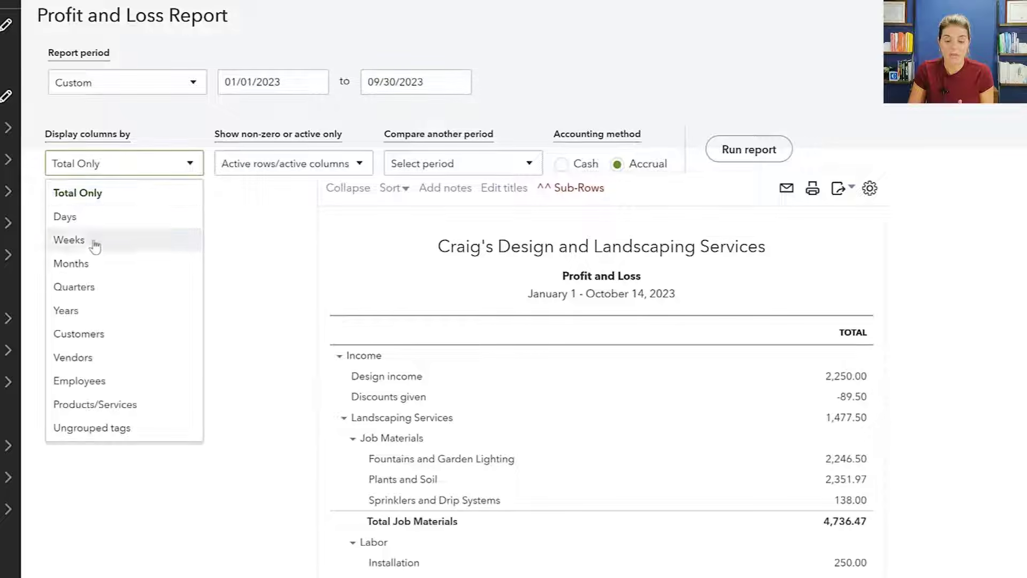
left_click(90, 263)
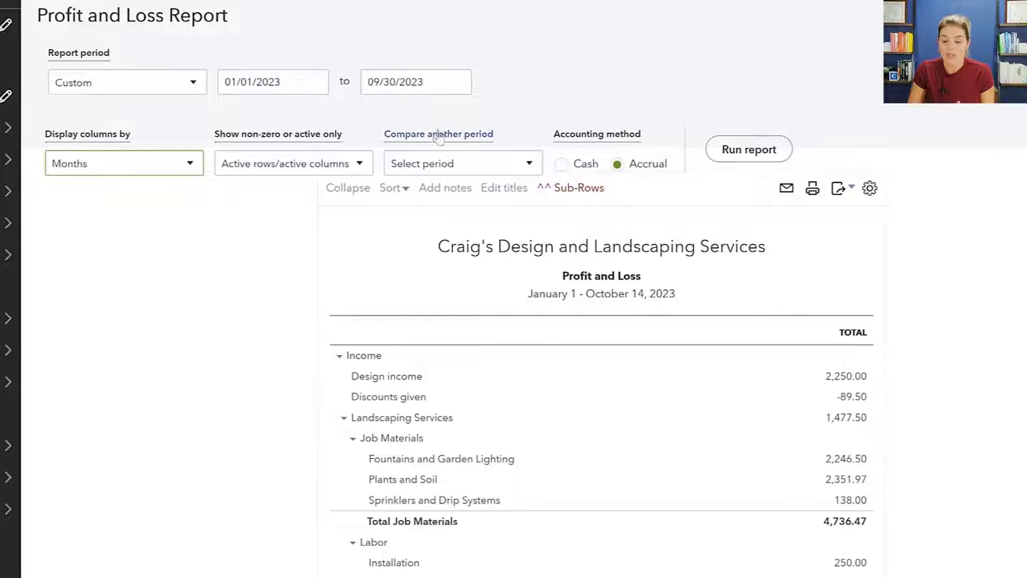
left_click(568, 167)
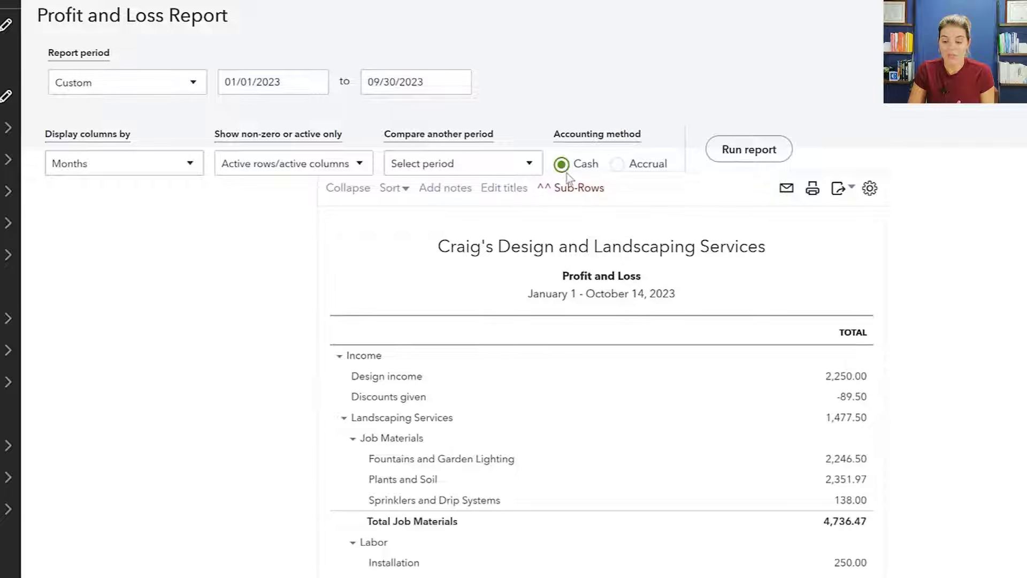
left_click(749, 150)
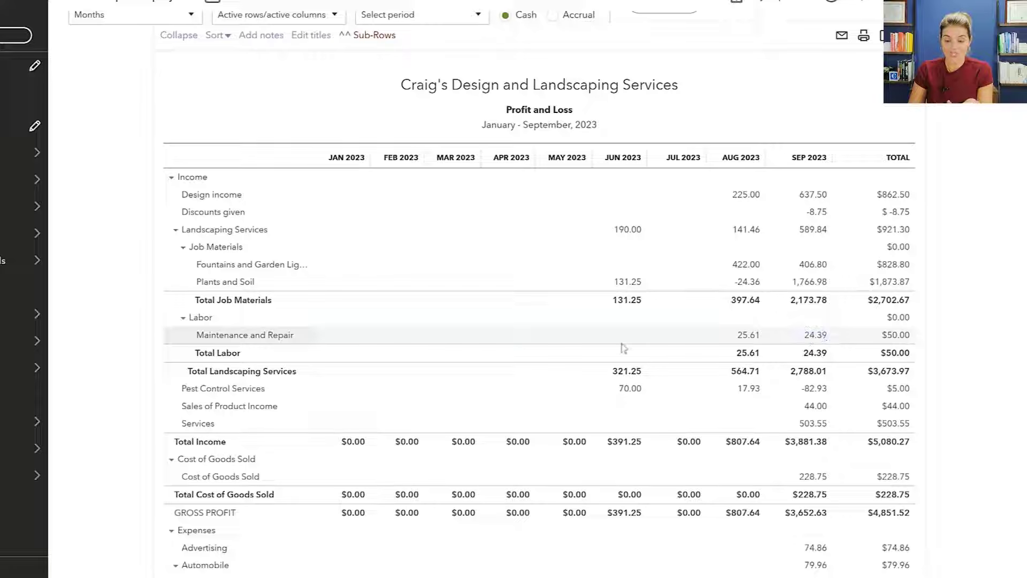
Export the monthly January–September 2023 Profit and Loss report to Excel
scroll(528, 395, "up", 1)
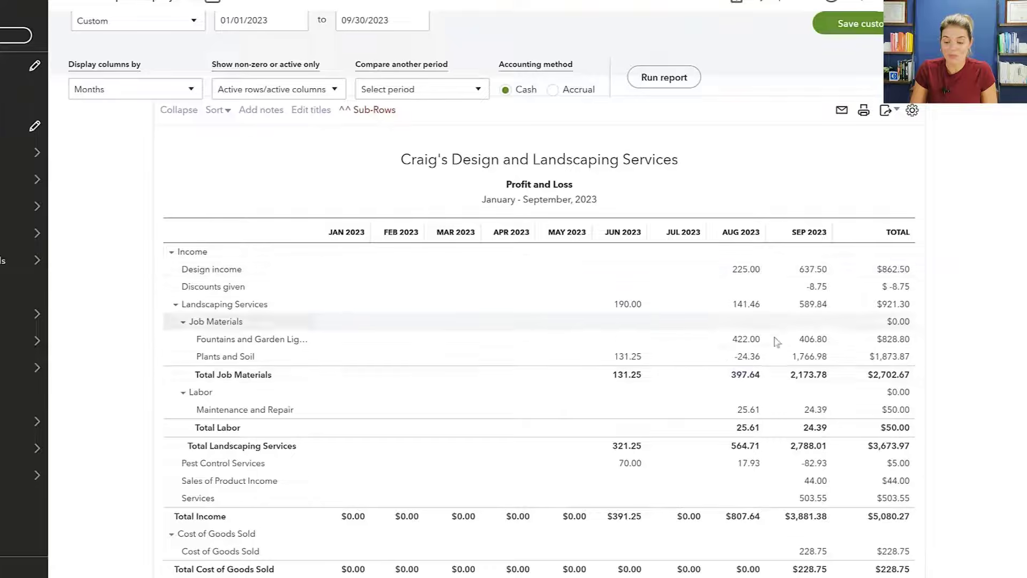
scroll(771, 332, "down", 2)
scroll(786, 352, "down", 10)
scroll(786, 352, "up", 12)
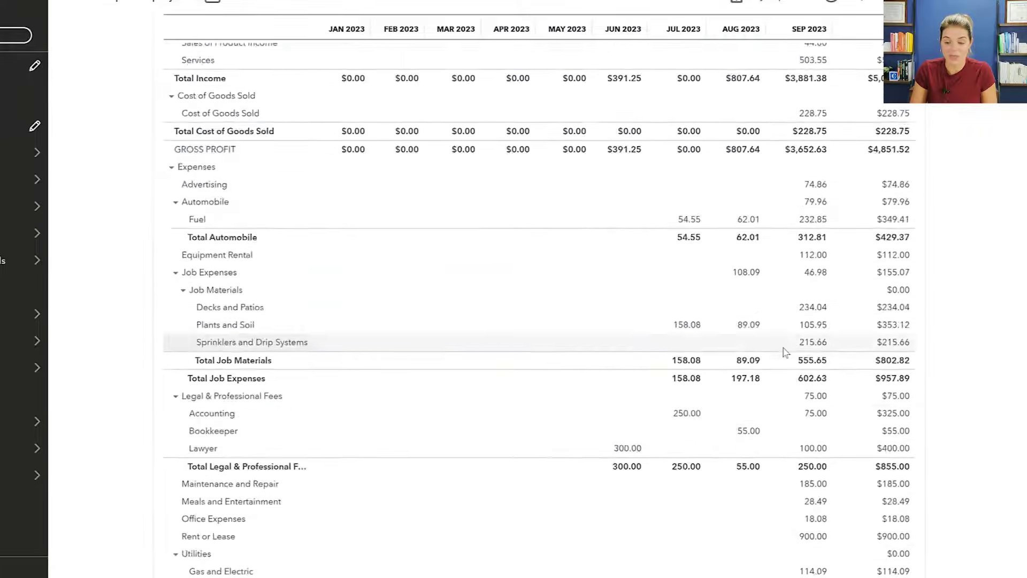
scroll(785, 351, "up", 2)
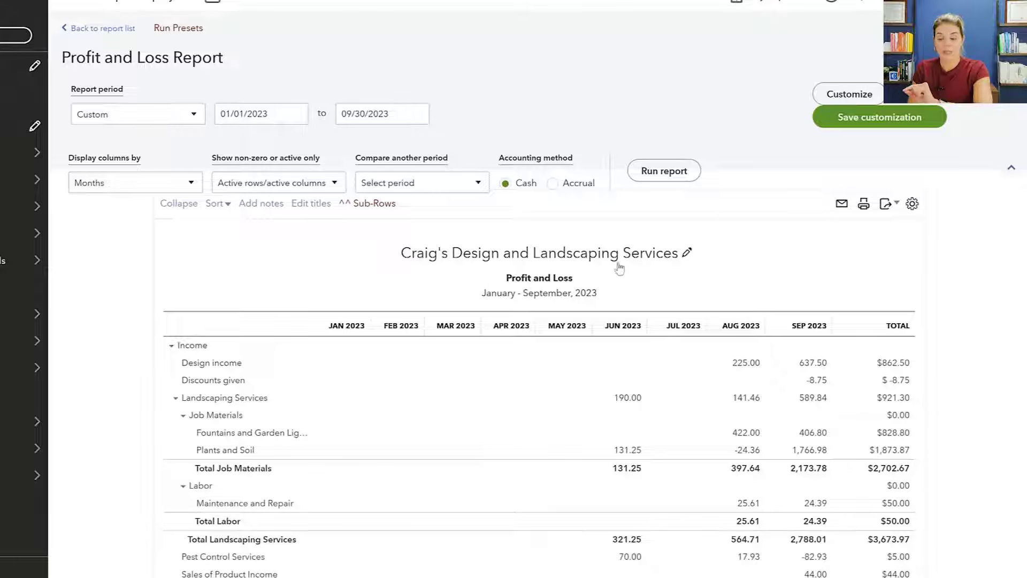
left_click(883, 205)
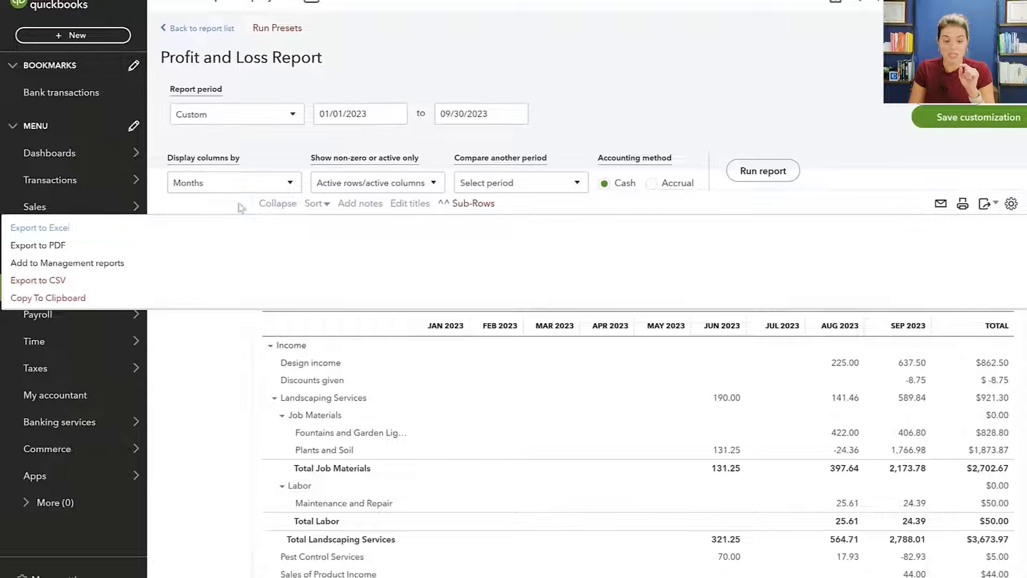
left_click(54, 233)
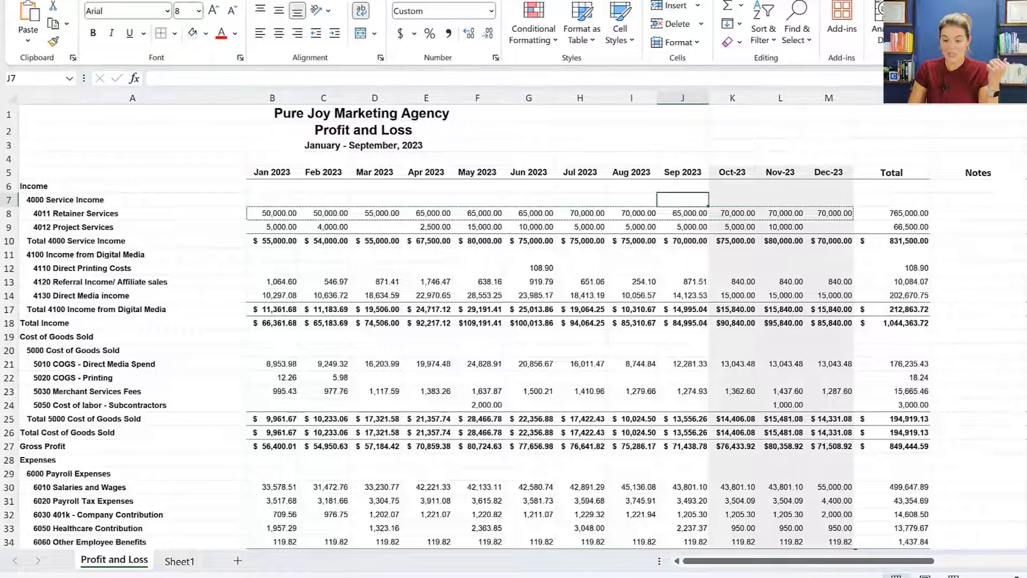
Switch to the Profit and Loss workbook in Excel and examine its title block and income account names
left_click(590, 128)
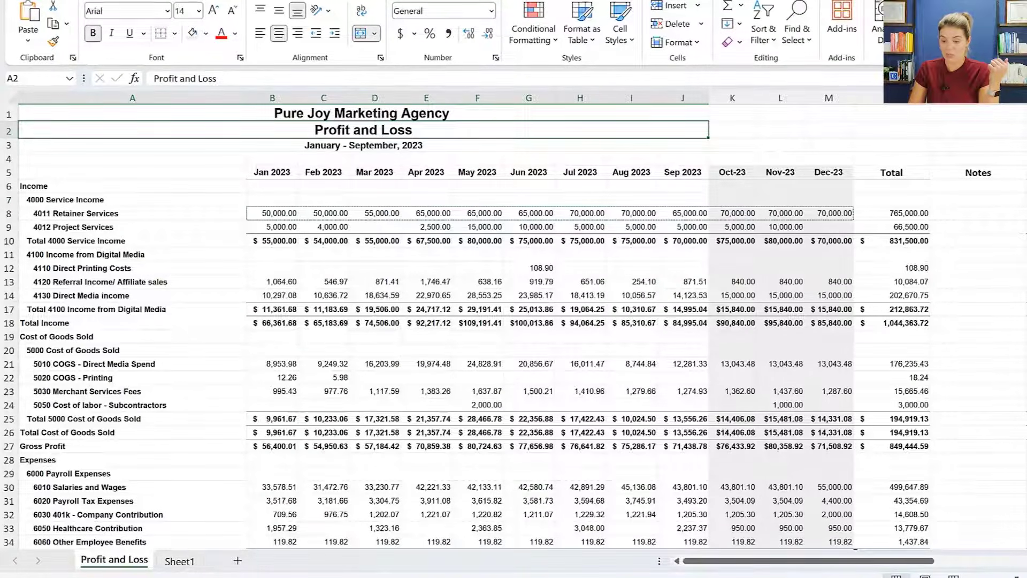
scroll(146, 177, "up", 1, "ctrl")
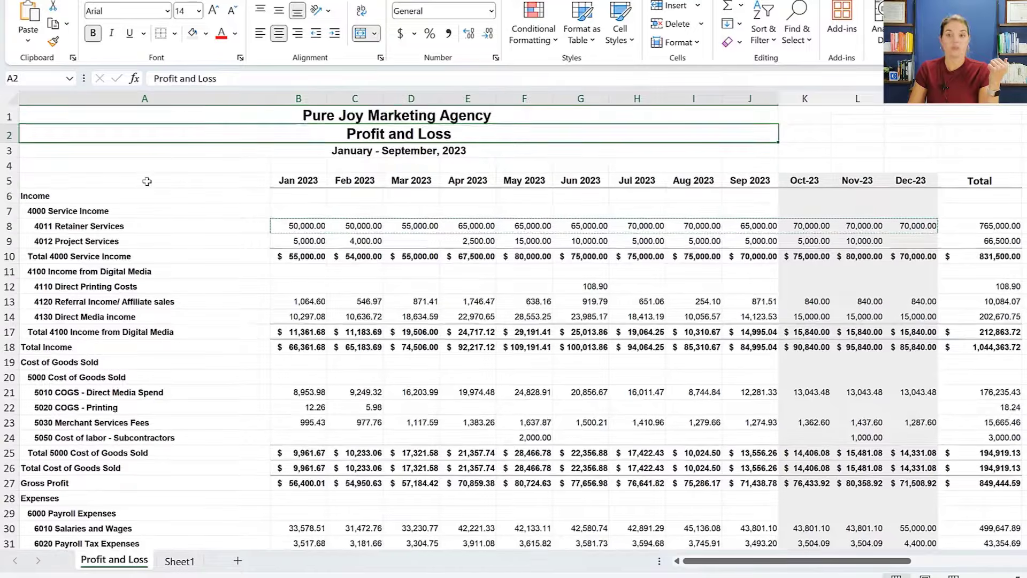
left_click(147, 182)
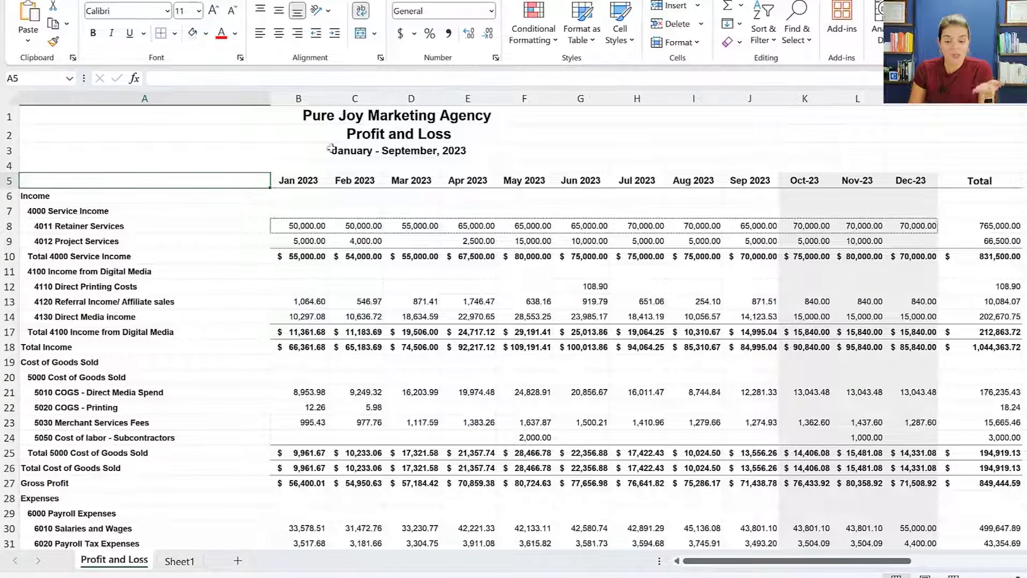
left_click(376, 118)
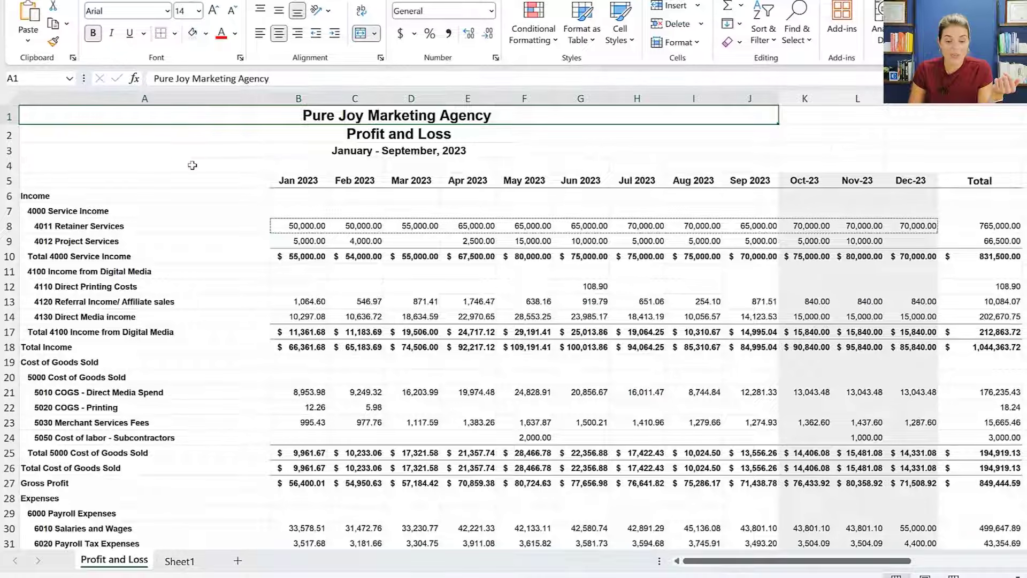
left_click(148, 193)
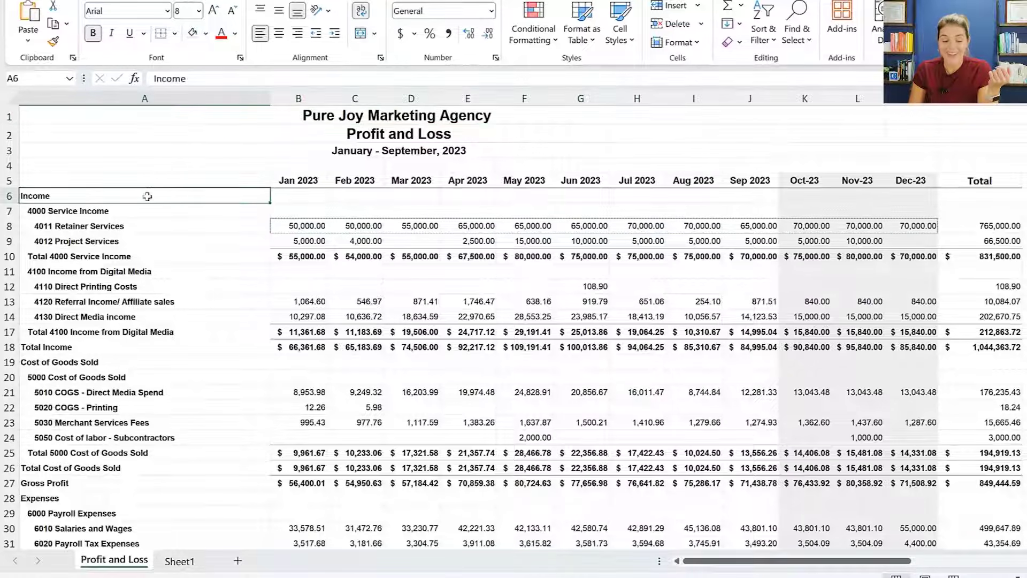
left_click(51, 215)
left_click(95, 98)
left_click(94, 169)
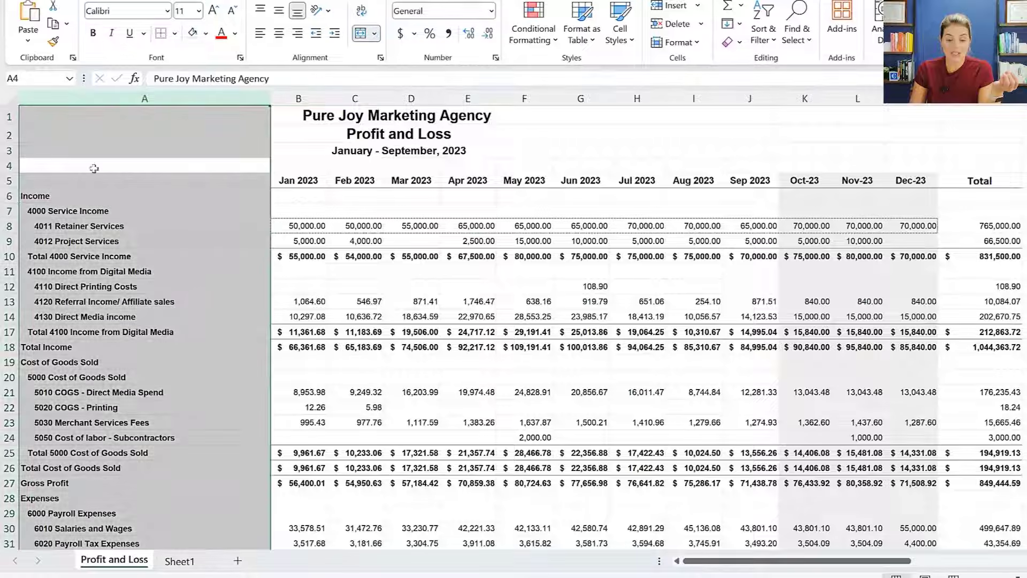
left_click(75, 214)
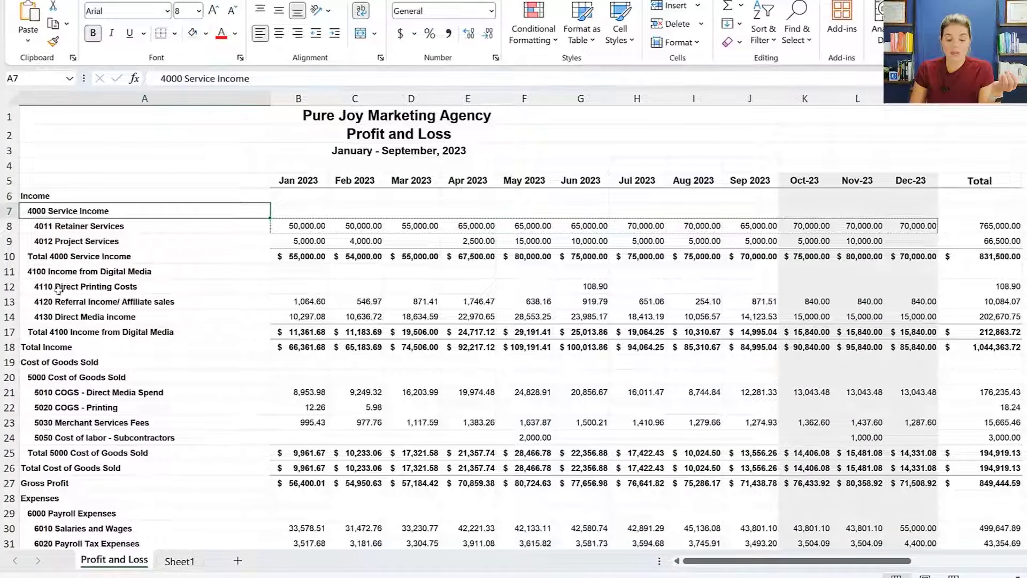
left_click(65, 346)
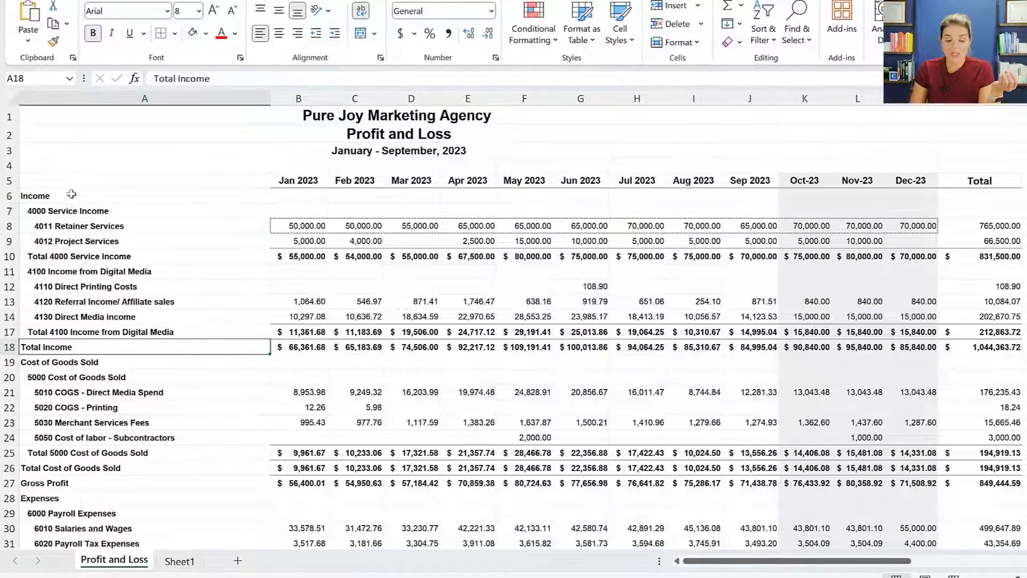
Read through the cost of goods sold, expense and net income rows down to the profit margin
scroll(62, 267, "down", 2)
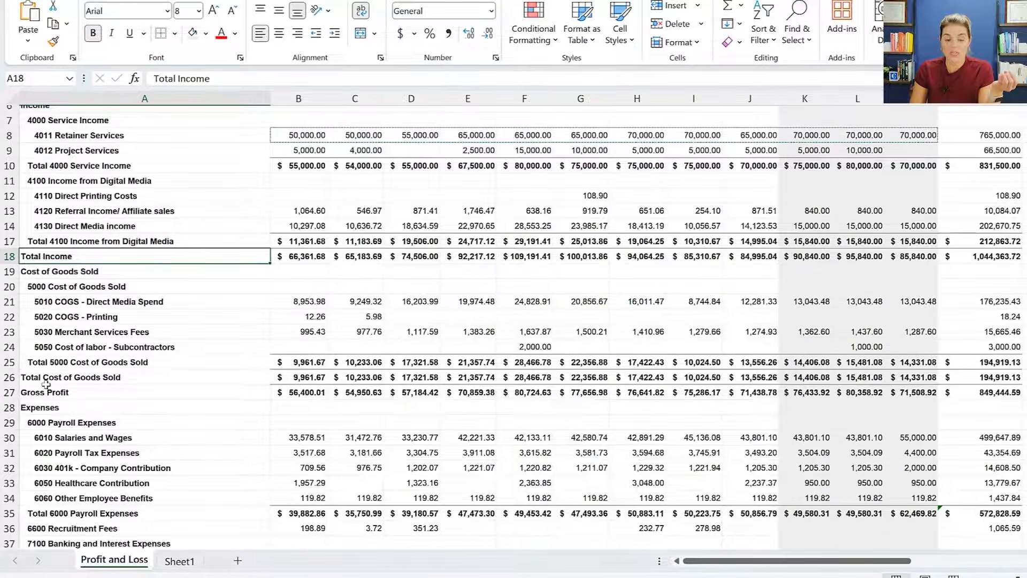
scroll(46, 381, "down", 5)
scroll(59, 214, "down", 1)
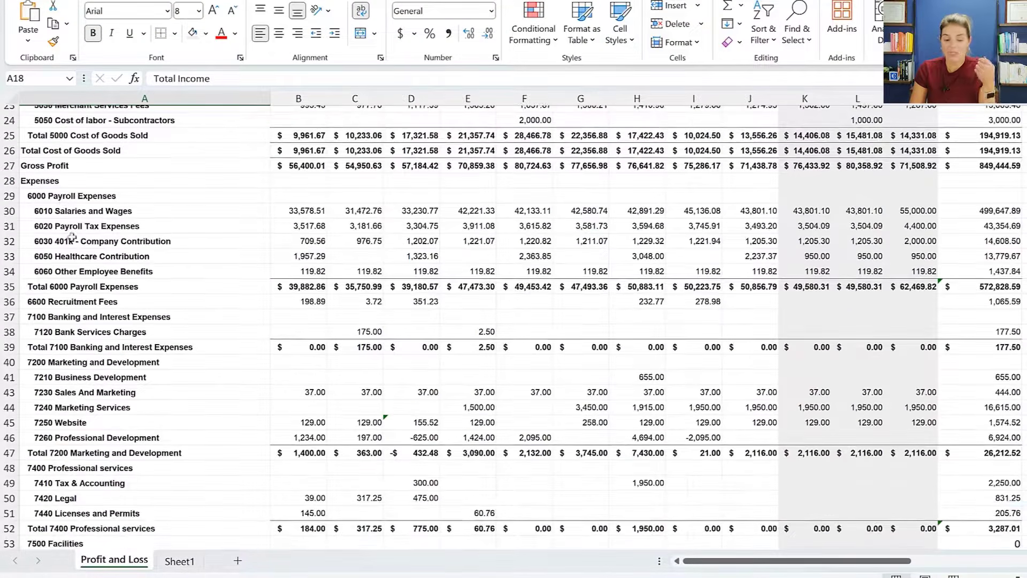
scroll(86, 306, "down", 1)
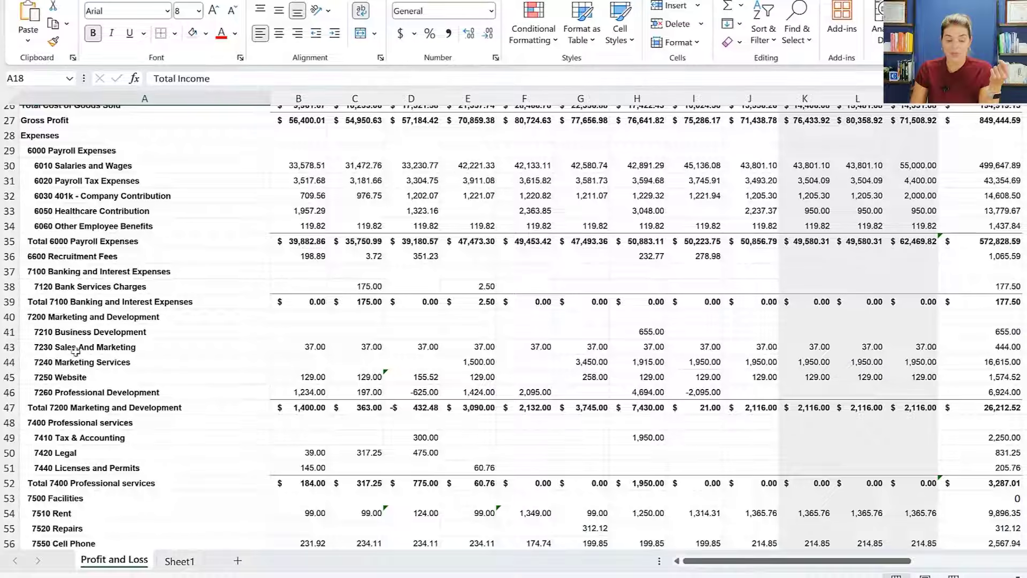
scroll(75, 353, "down", 1)
scroll(64, 393, "down", 6)
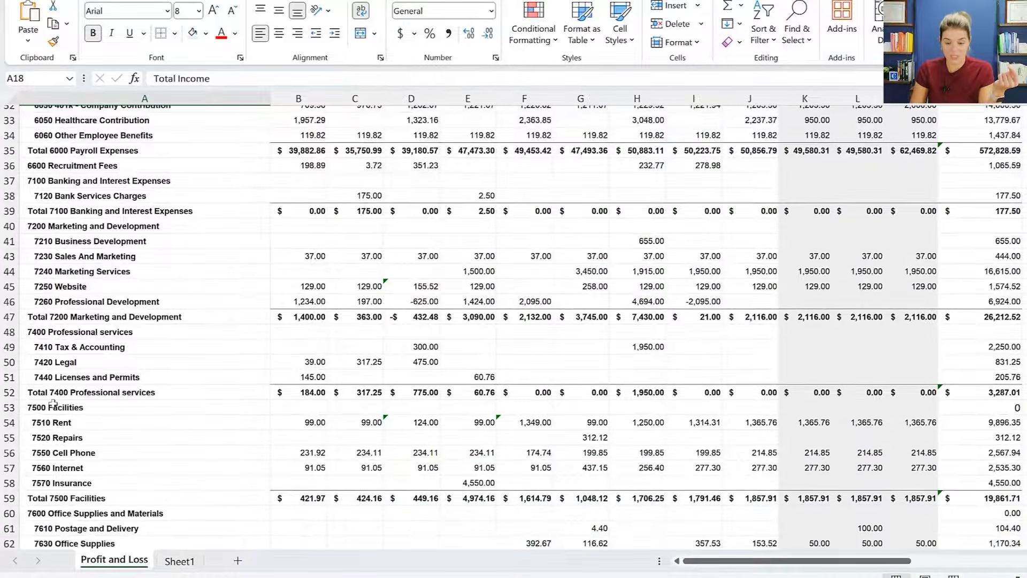
scroll(49, 385, "down", 4)
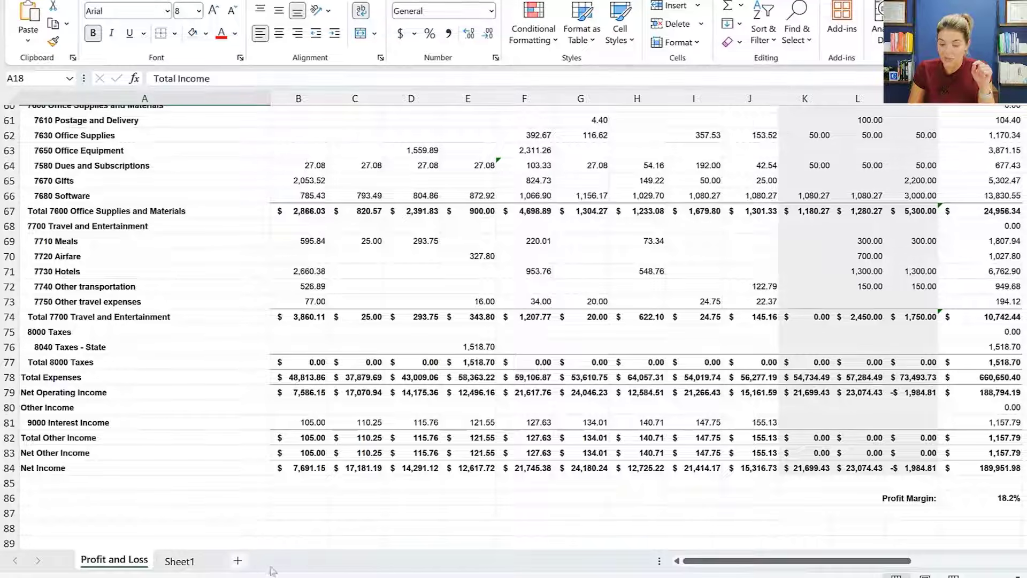
scroll(597, 414, "up", 3)
scroll(597, 414, "up", 15)
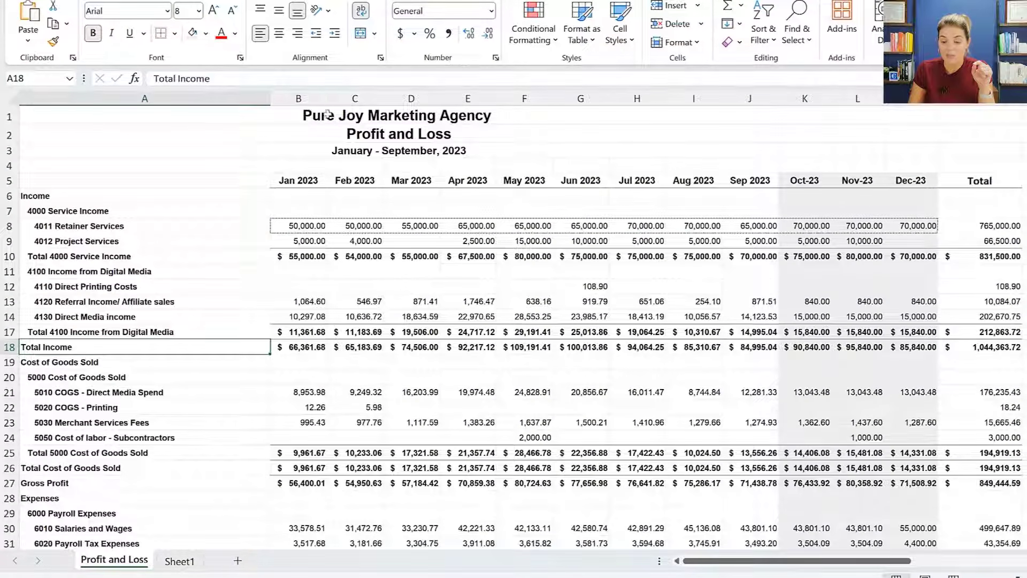
Compare the January–September 2023 actual columns with the shaded October–December columns, including service income and its December total
left_click_drag(298, 100, 690, 115)
left_click(753, 118)
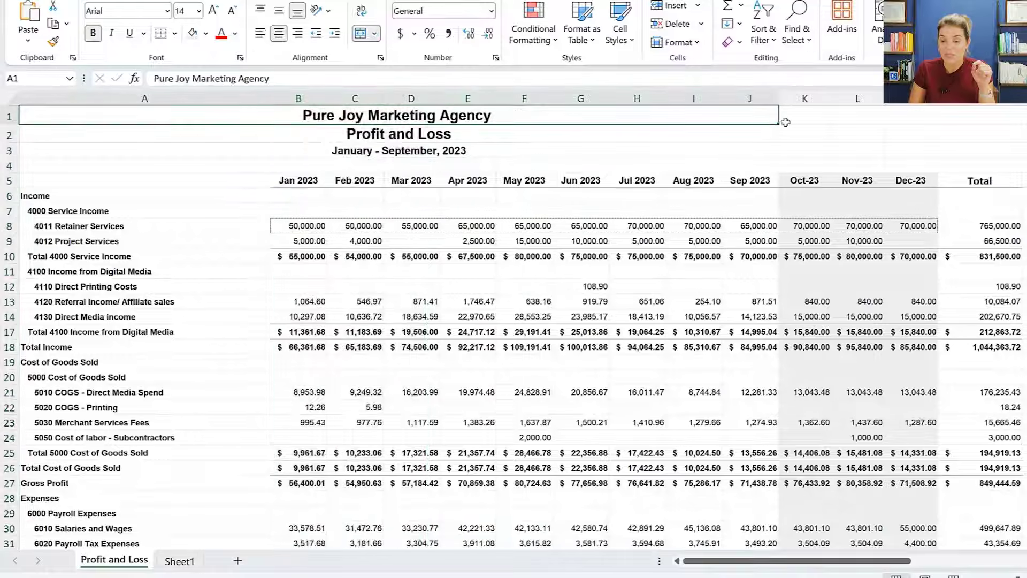
left_click_drag(800, 99, 856, 99)
left_click(910, 115)
left_click_drag(802, 180, 912, 337)
left_click(898, 262)
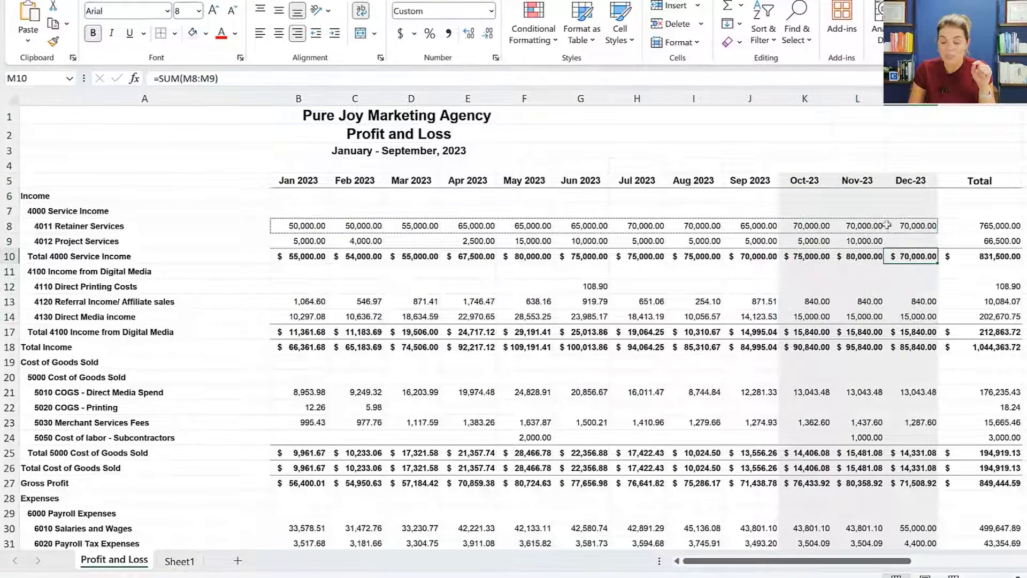
double_click(873, 211)
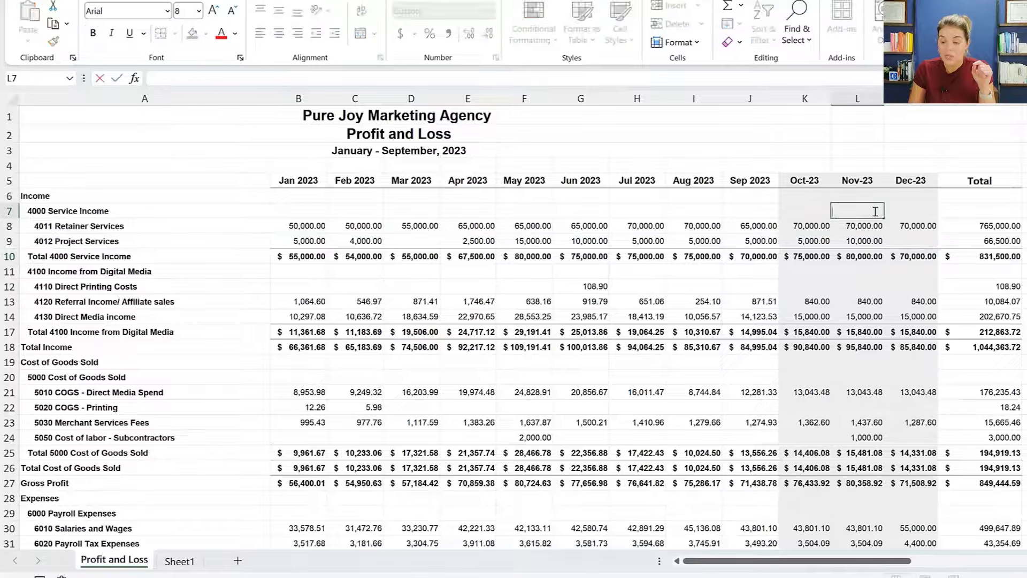
left_click(912, 263)
left_click(860, 229)
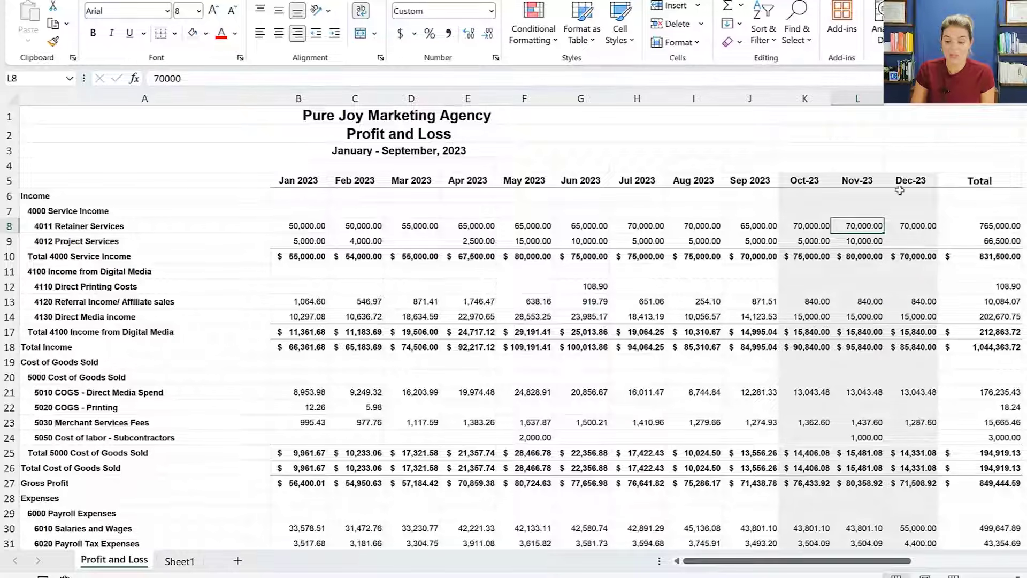
left_click(911, 257)
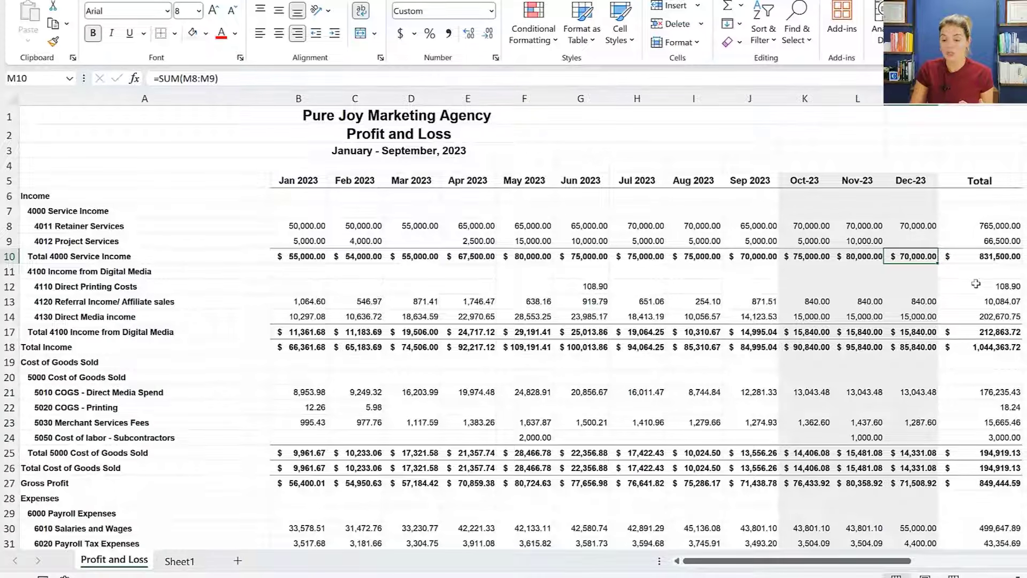
Look along the Total 4000 Service Income row between the January 2023 column and the 2024 monthly columns
left_click(1026, 254)
key("Right")
key("Right")
key("Right")
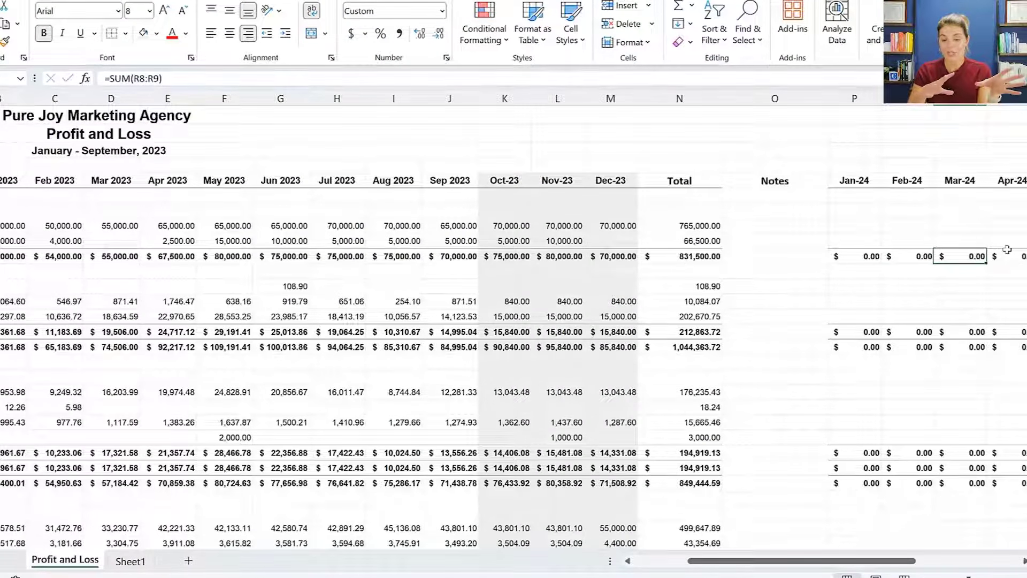
key("Left")
key("Left")
key("Left")
key("Left")
key("Left")
key("Left")
key("Left")
key("Left")
key("Left")
key("Left")
key("Left")
key("Left")
key("Left")
key("Left")
key("Left")
key("Left")
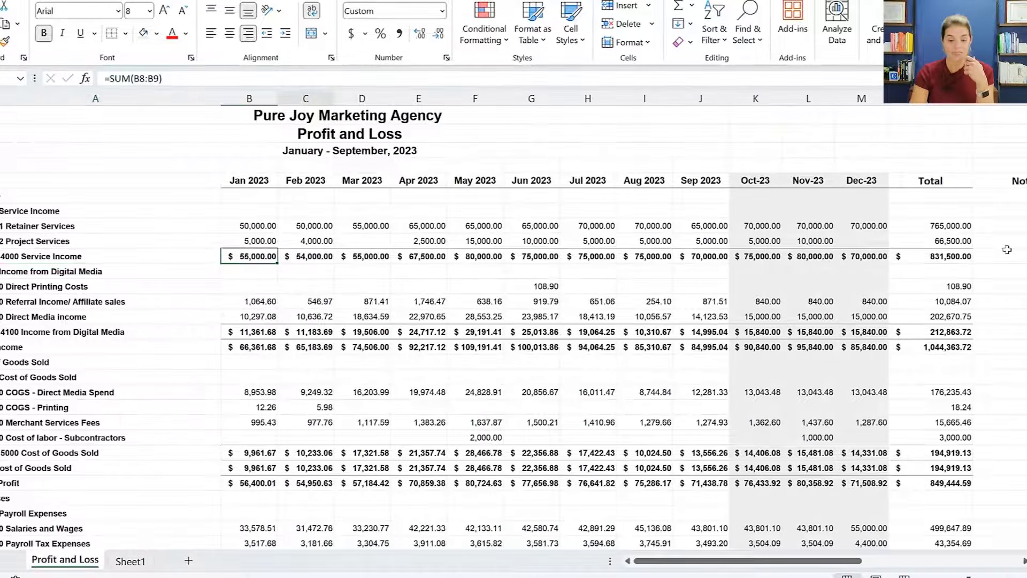
scroll(1007, 250, "right", 5)
key("Right")
key("Right")
key("Right")
key("Right")
key("Right")
key("Right")
key("Right")
key("Right")
key("Right")
key("Right")
key("Right")
key("Right")
key("Right")
key("Right")
key("Right")
key("Right")
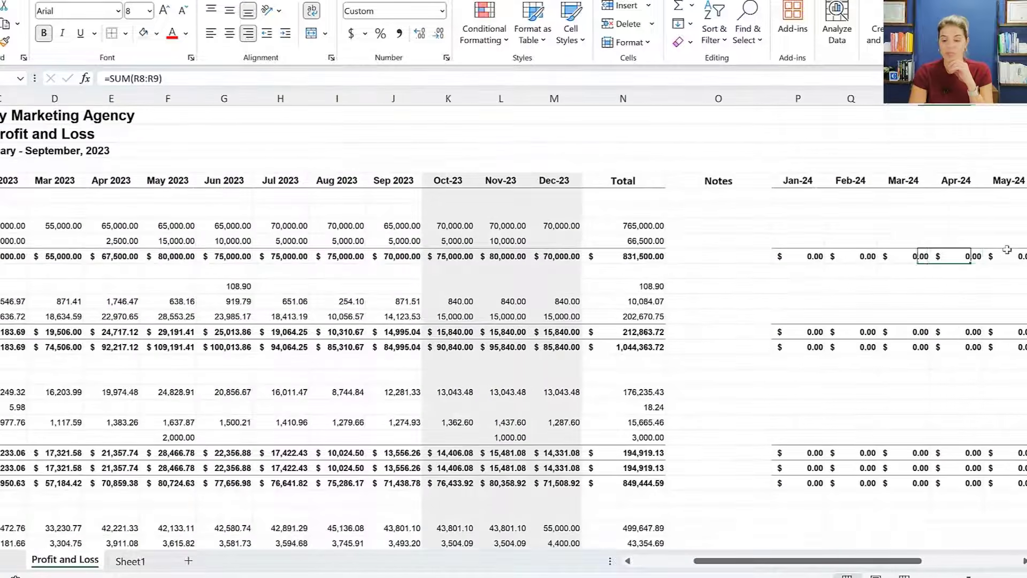
Examine the 2024 projection columns from Jan-24 to the yearly Total, including their headers, service income total row and blank retainer cell
key("Right")
key("Right")
key("Right")
key("Right")
key("Right")
key("Right")
key("Right")
key("Right")
key("Right")
key("Right")
key("Right")
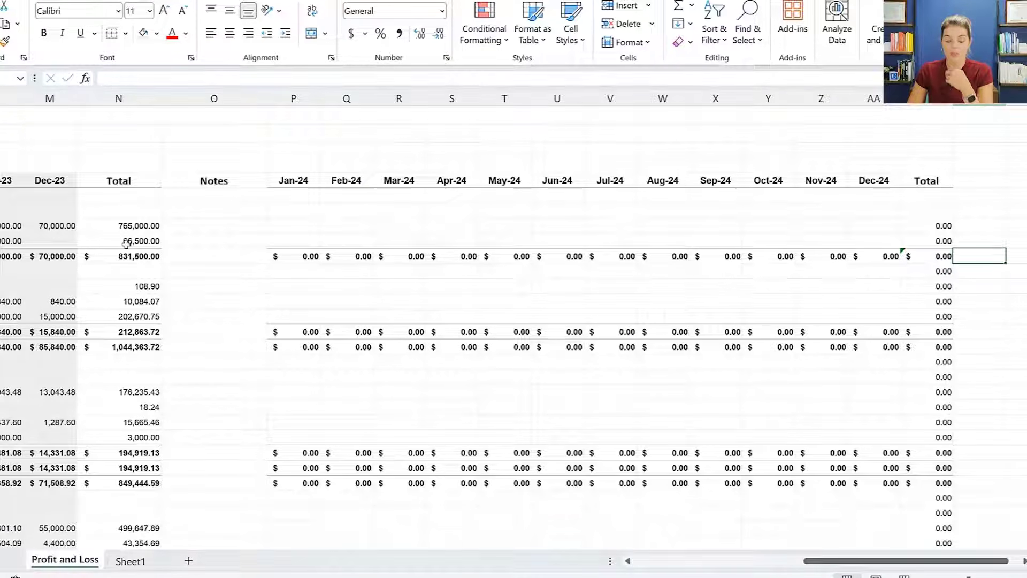
left_click(291, 182)
left_click_drag(427, 207, 918, 181)
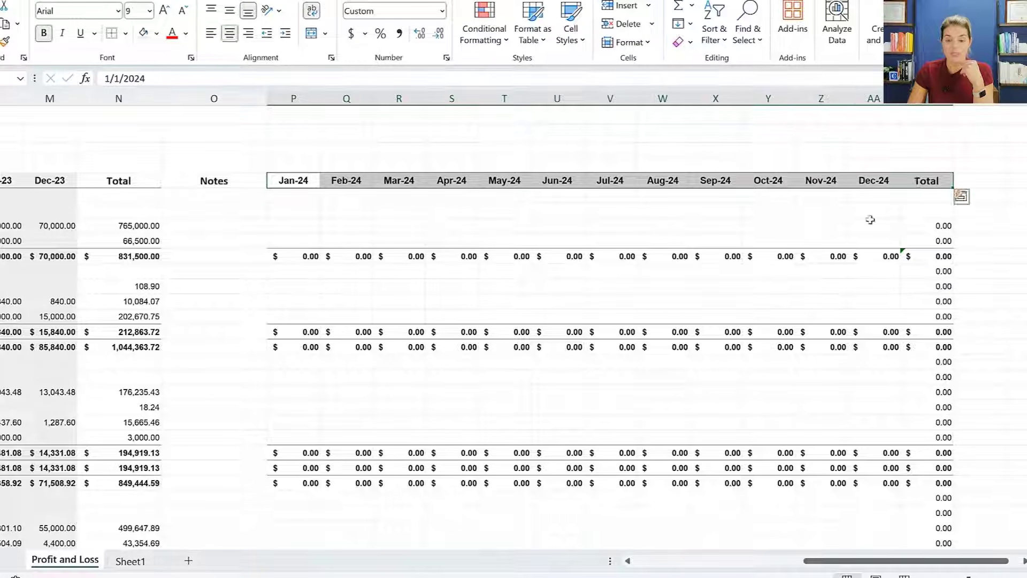
left_click(295, 256)
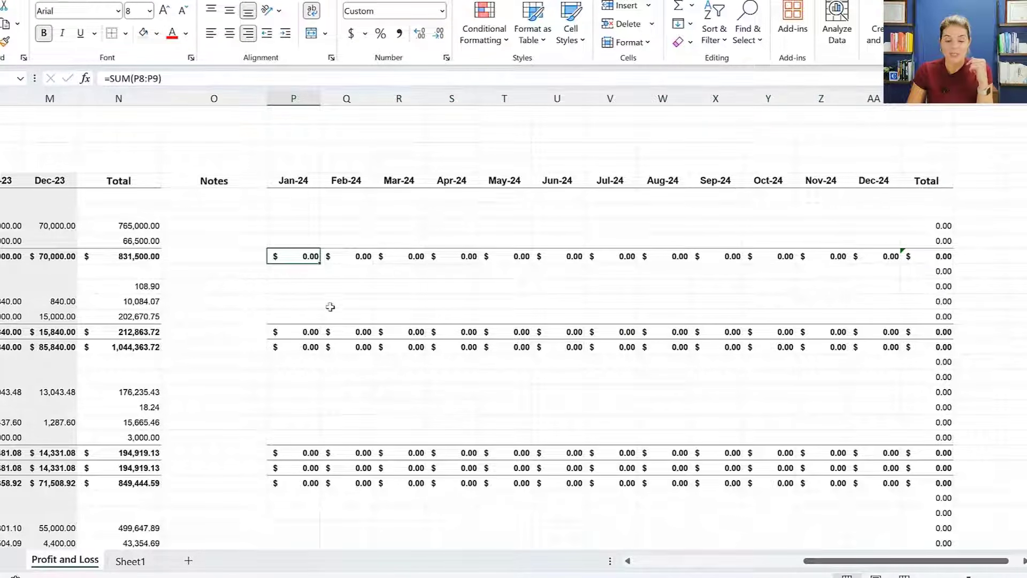
left_click(302, 225)
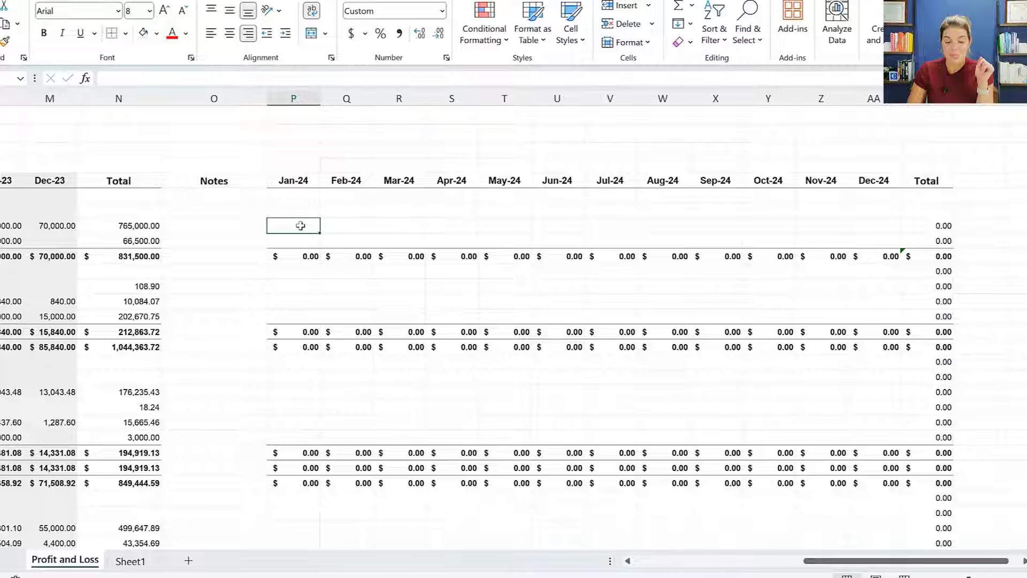
left_click(296, 99)
left_click_drag(295, 98, 952, 127)
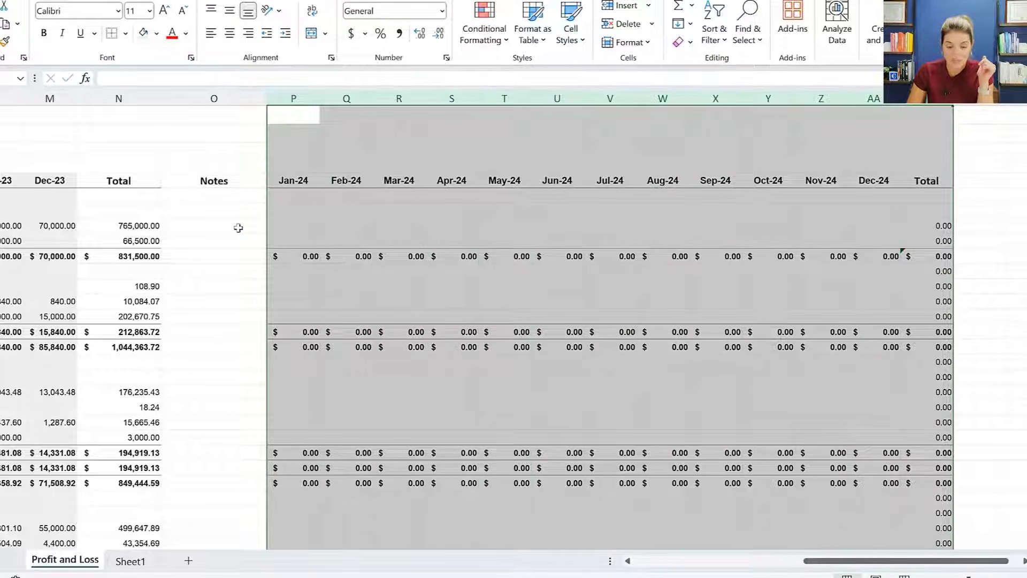
left_click(316, 223)
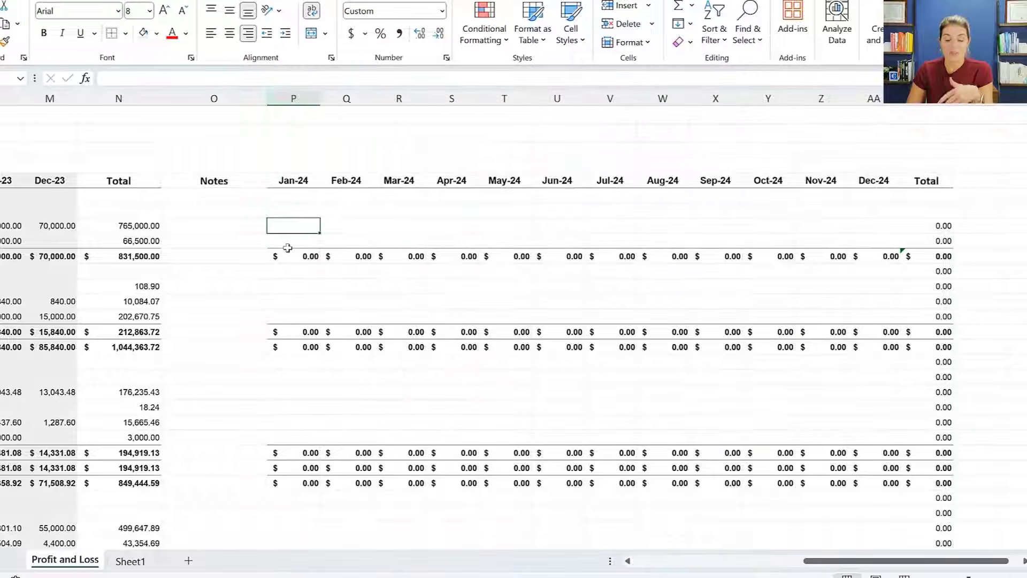
Freeze the panes at cell B6, keeping the account name column and the rows through the month headers in place
left_click(199, 199)
key("Left")
key("Left")
key("Left")
key("Home")
key("Right")
left_click(382, 2)
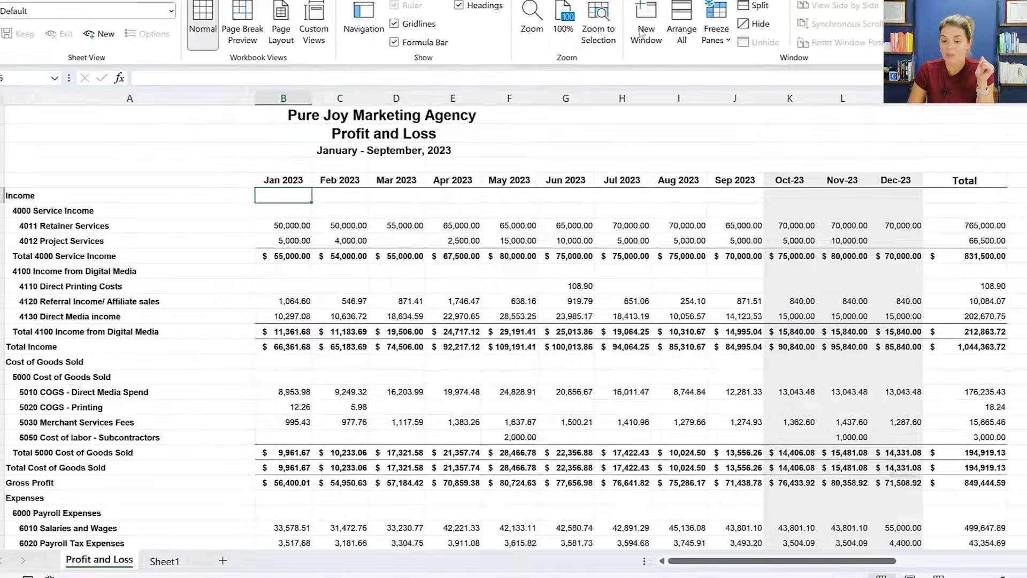
left_click(716, 30)
left_click(760, 70)
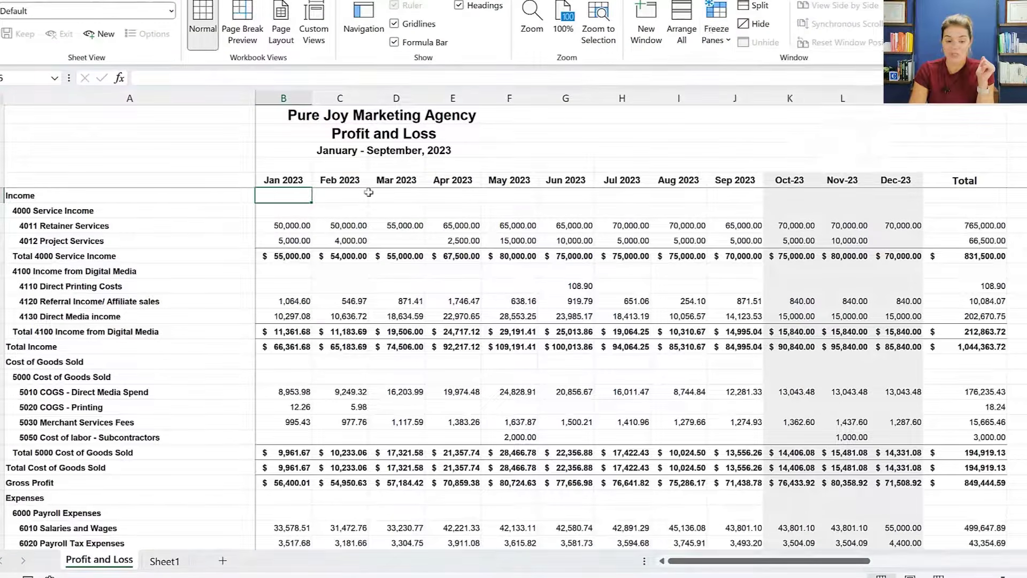
Check the frozen account names while looking back and forth between the 2023 months and the 2024 columns
key("Right")
key("Right")
key("Right")
key("Right")
key("Right")
key("Right")
key("Right")
key("Right")
key("Right")
key("Right")
key("Right")
key("Right")
key("Right")
key("Right")
key("Right")
key("Right")
key("Right")
key("Right")
key("Right")
key("Right")
key("Right")
key("Right")
key("Right")
key("Right")
key("Right")
key("Right")
key("Right")
key("Left")
key("Left")
key("Left")
key("Left")
key("Left")
key("Left")
key("Left")
key("Left")
key("Left")
key("Left")
key("Left")
key("Left")
key("Left")
key("Left")
key("Left")
key("Left")
key("Left")
key("Left")
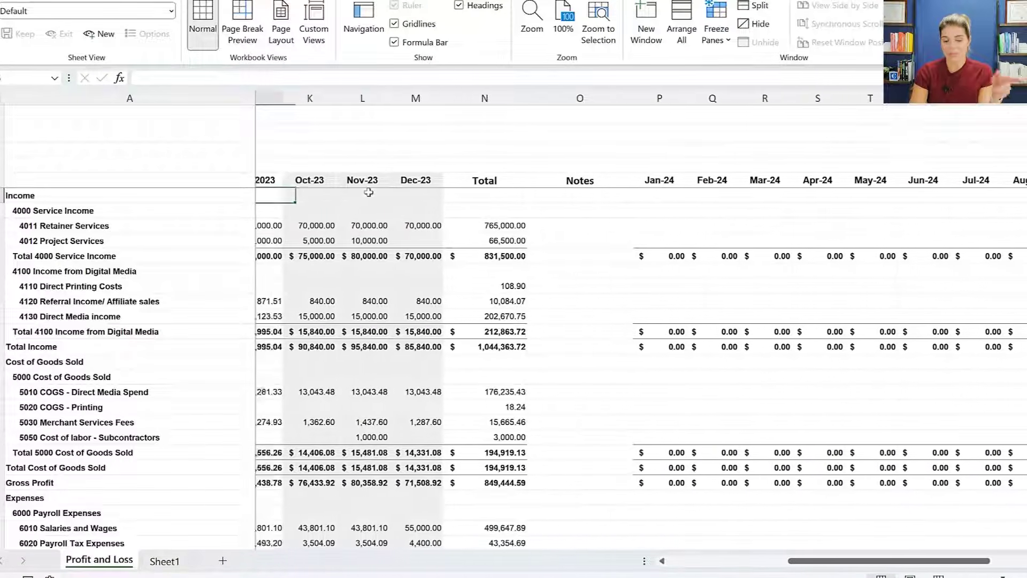
key("Left")
key("Left")
key("Left")
key("Left")
key("Right")
key("Right")
key("Right")
key("Right")
key("Right")
key("Right")
key("Right")
key("Right")
key("Right")
key("Right")
key("Right")
key("Right")
key("Right")
key("Right")
key("Left")
key("Left")
key("Left")
key("Left")
key("Left")
key("Left")
key("Left")
key("Left")
key("Left")
key("Left")
key("Left")
key("Left")
key("Left")
key("Left")
key("Left")
key("Left")
key("Left")
key("Left")
key("Left")
key("Left")
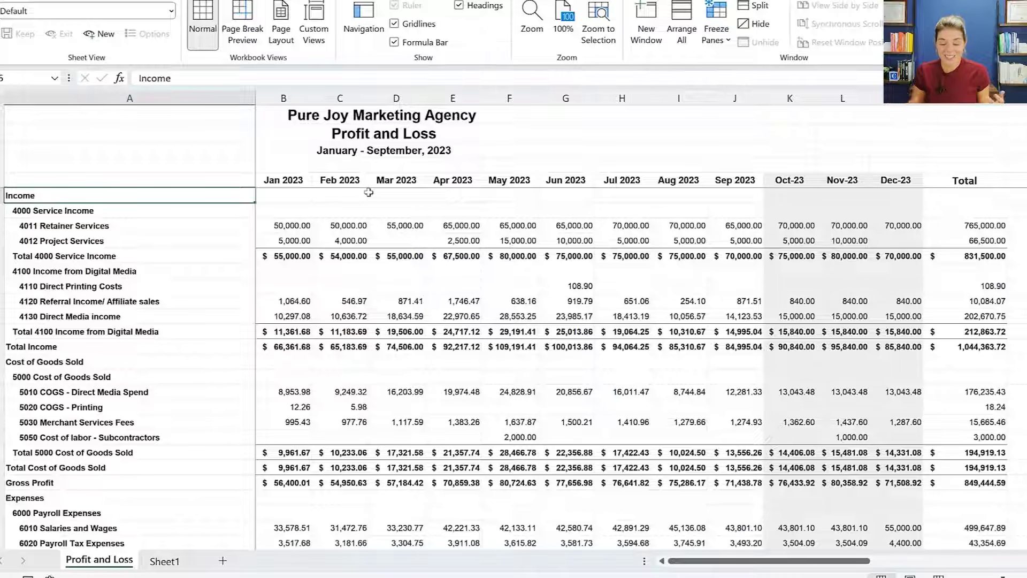
Review the 2023 months up to the shaded projections and compare the 4011 Retainer Services amounts for January, November and December
key("Right")
key("Right")
key("Right")
key("Right")
key("Right")
key("Right")
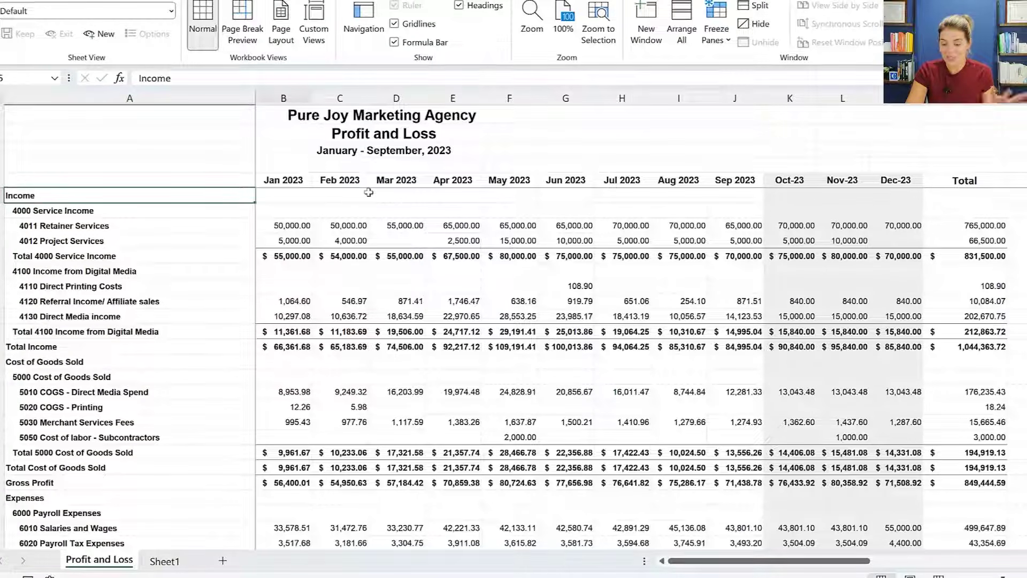
key("Right")
key("Right")
key("Right")
key("Right")
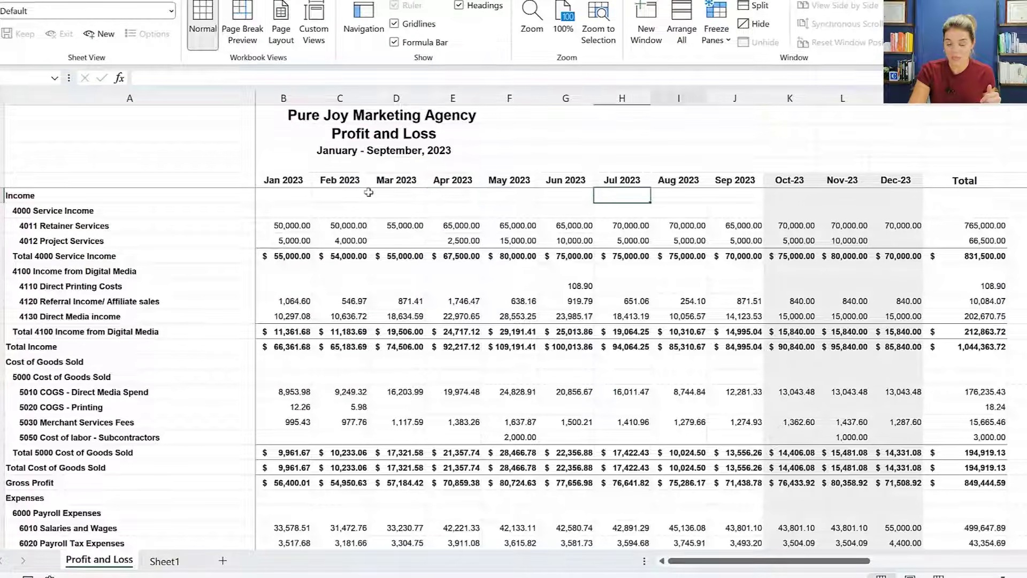
key("Down")
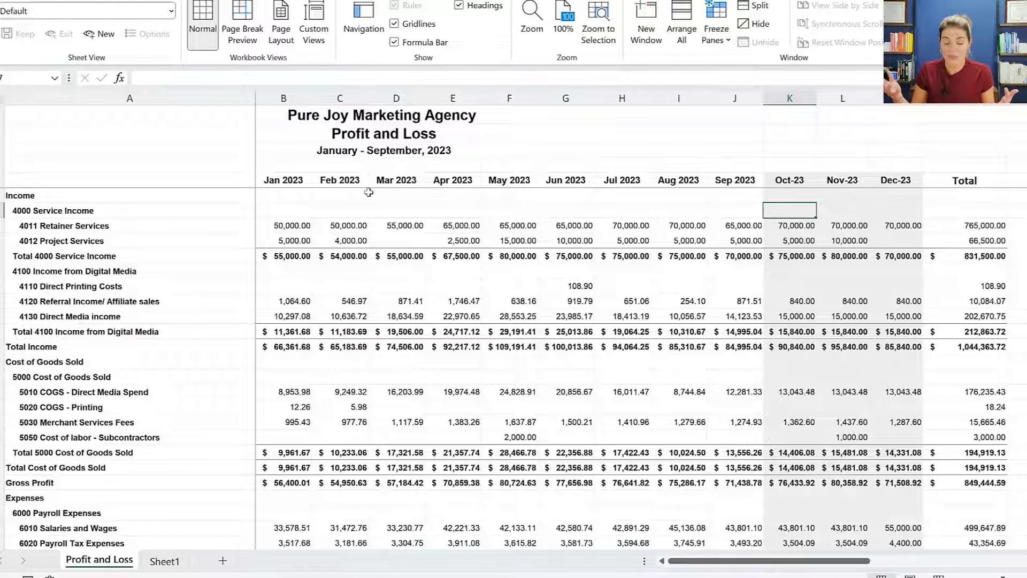
key("Right")
key("Down")
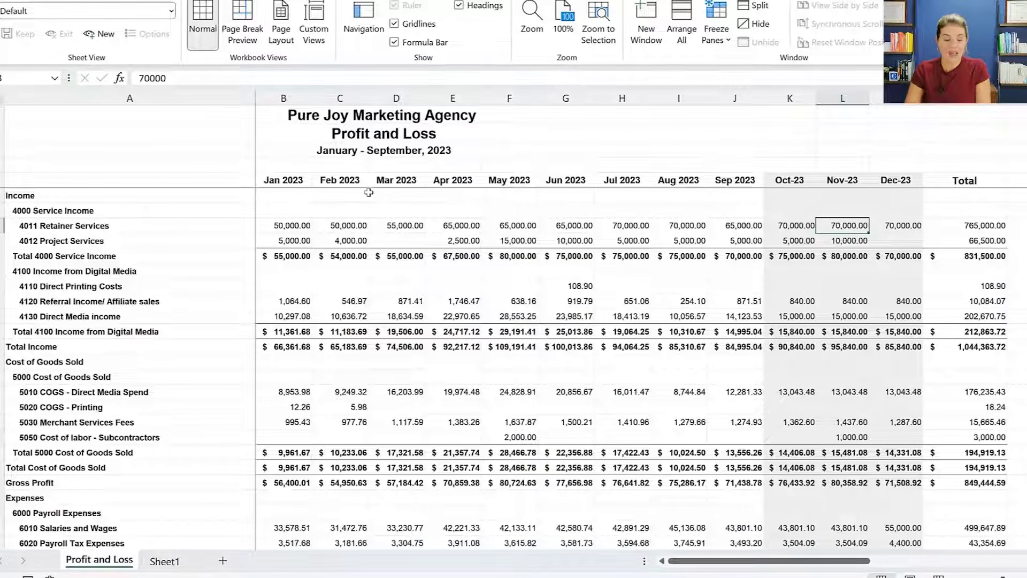
left_click(70, 221)
left_click(301, 227)
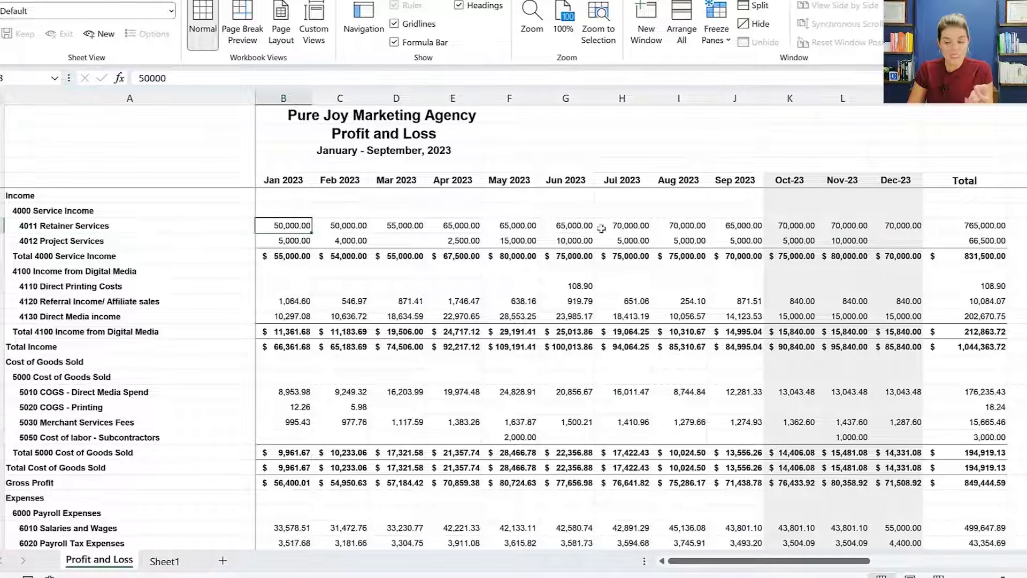
left_click(898, 228)
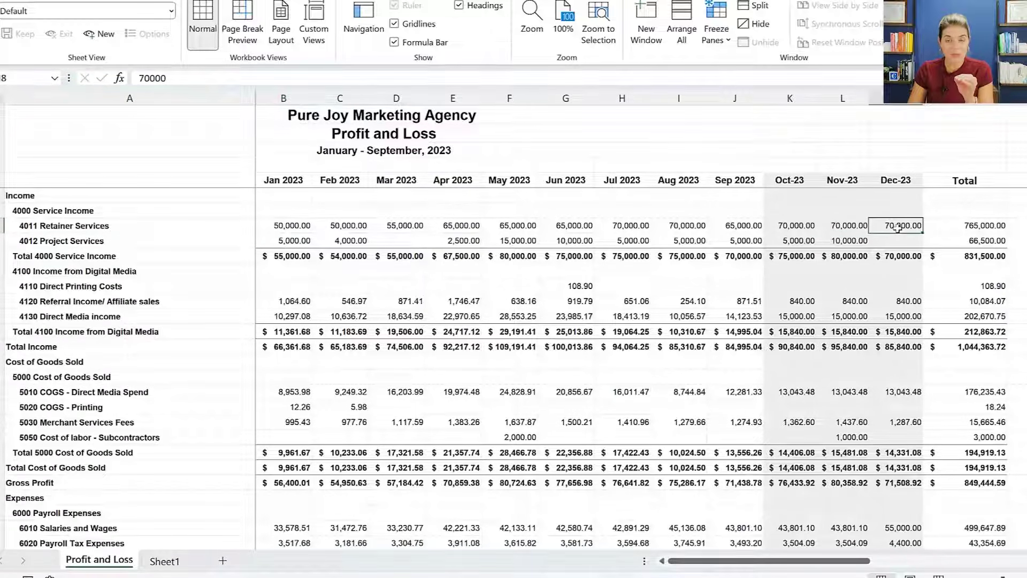
Link the Jan-24 amount for 4011 Retainer Services to the Dec-23 amount with the formula =M8
key("Right")
key("Right")
key("Right")
key("Right")
key("Right")
key("Right")
key("Right")
key("Right")
key("Right")
key("Right")
key("Right")
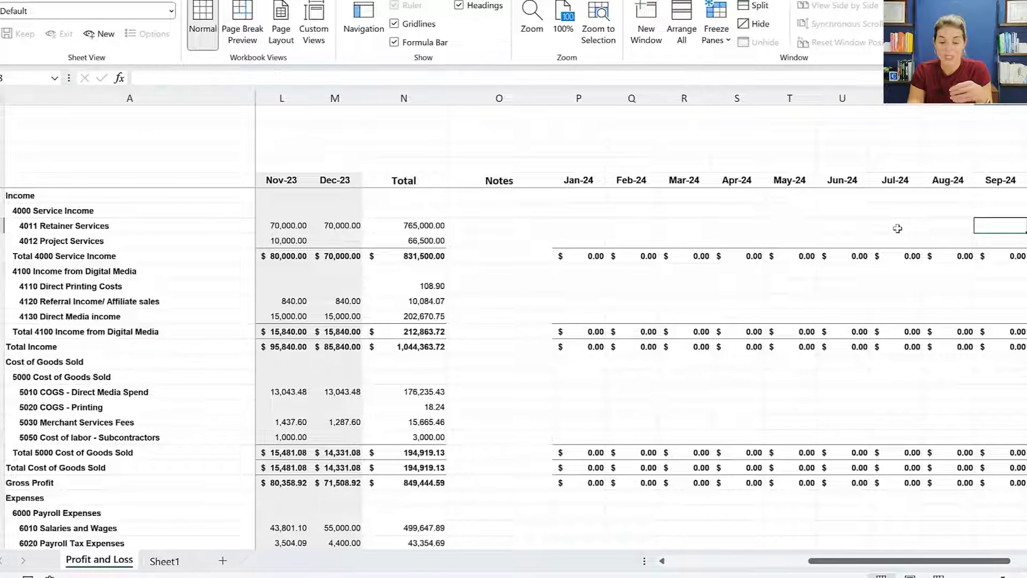
key("Left")
key("Left")
key("Left")
key("Left")
key("Left")
key("Left")
key("Left")
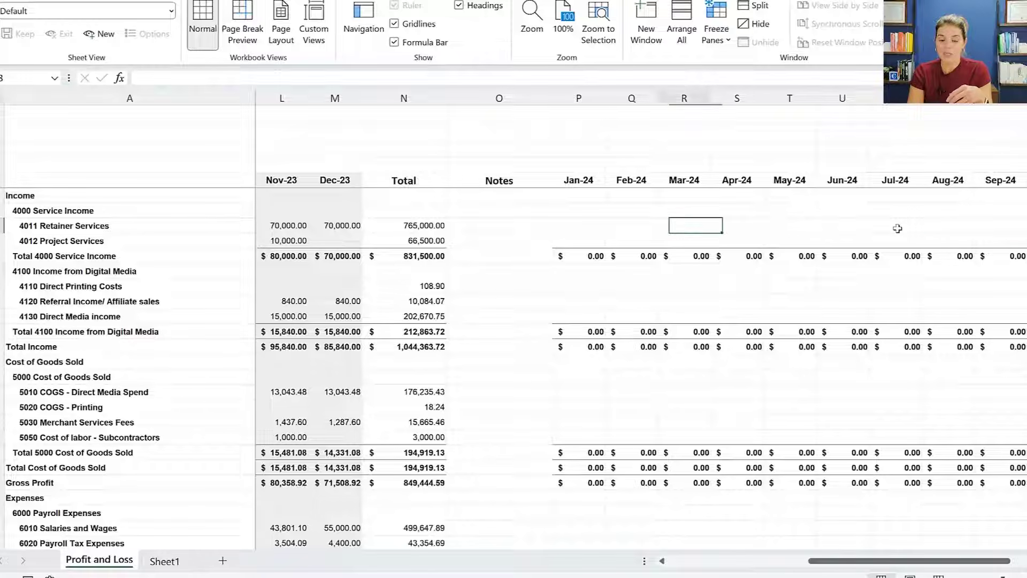
key("Left")
type("=")
key("Left")
key("Left")
key("Left")
key("Left")
key("Return")
key("Up")
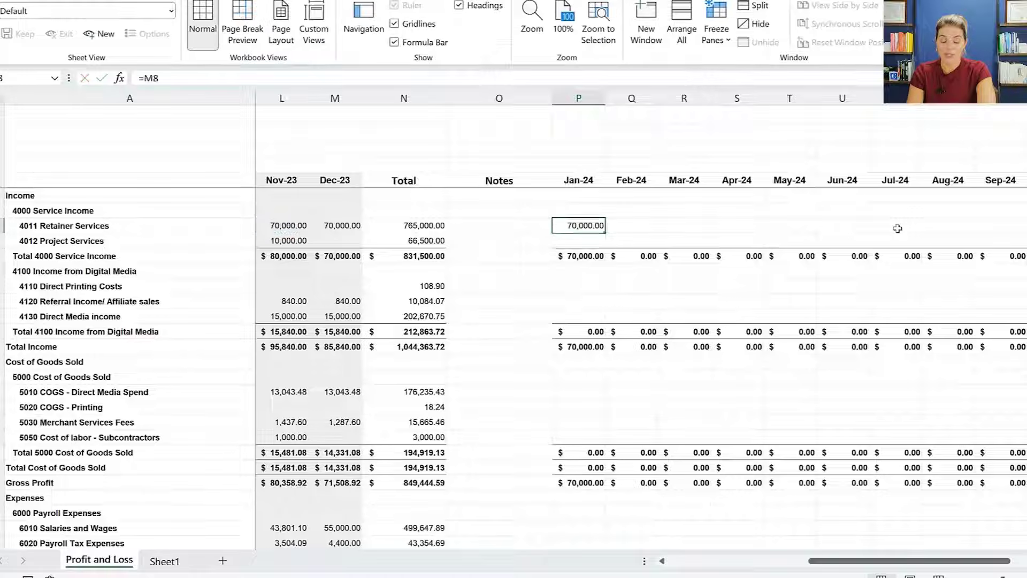
Calculate the Feb-24 amount for 4011 Retainer Services from January with the formula =P8*2.5
key("Right")
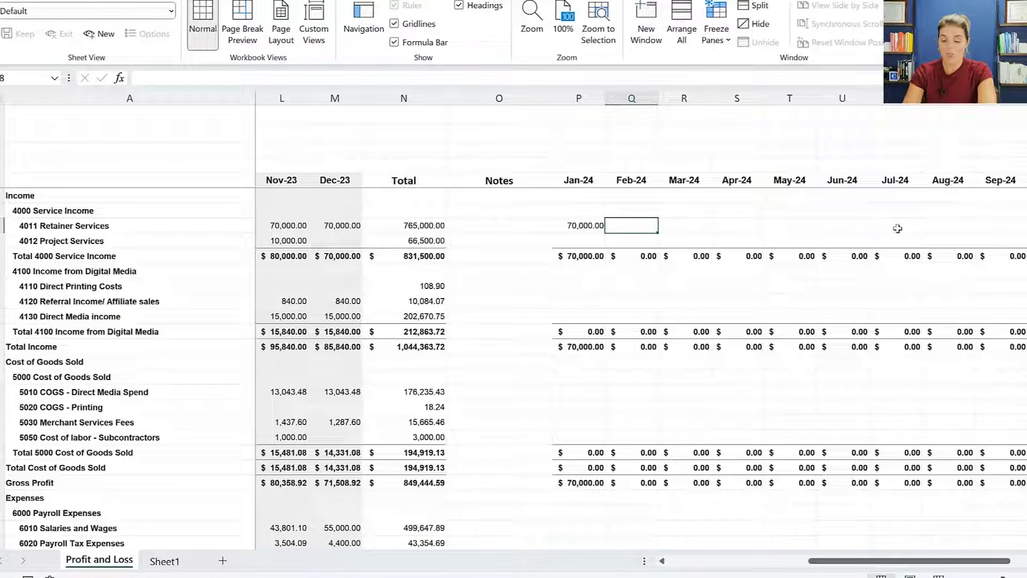
type("=")
key("Left")
type("*2.500")
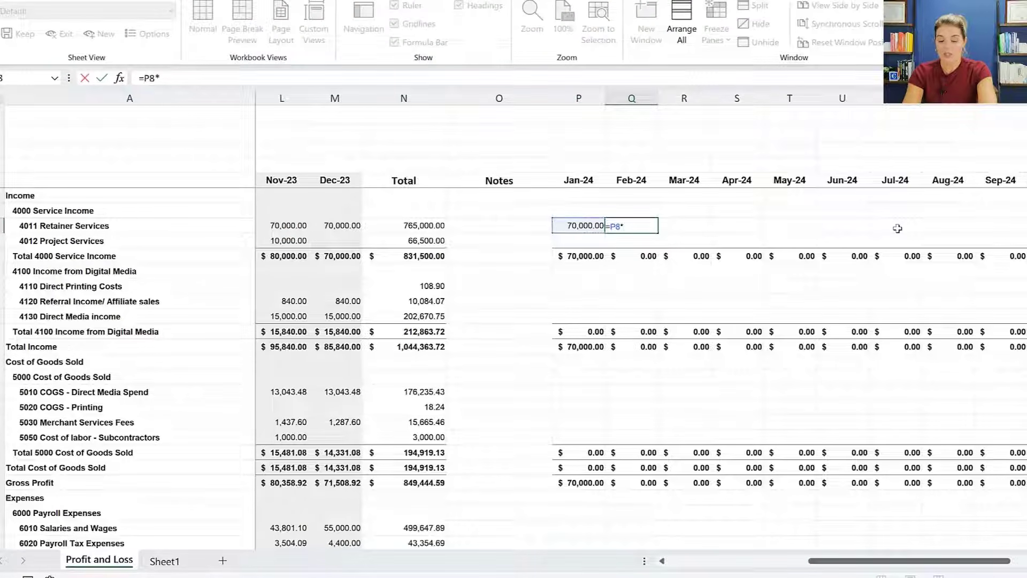
key("Return")
key("Up")
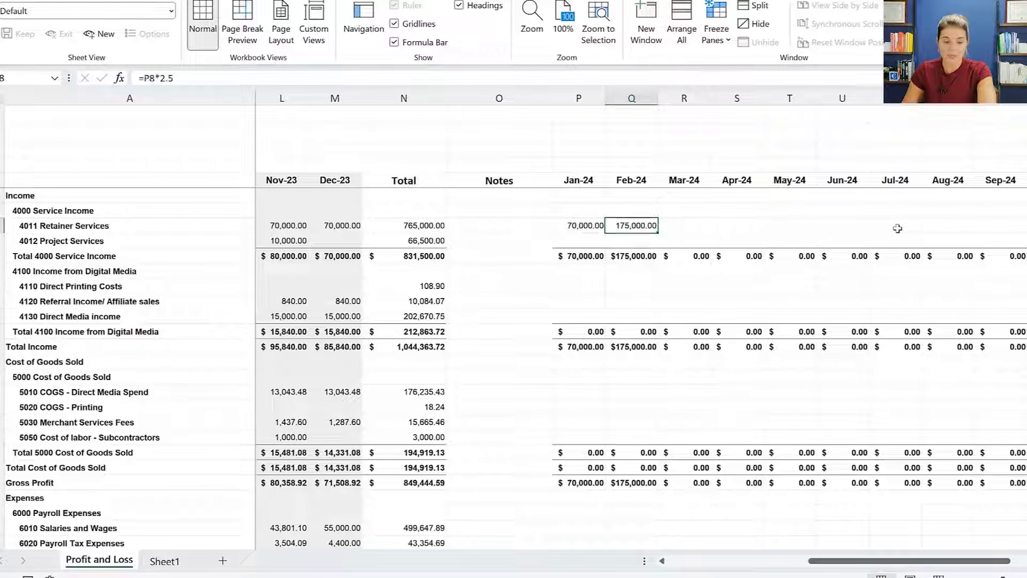
Change the Feb-24 formula for 4011 Retainer Services to =P8+2500
left_click(162, 77)
key("BackSpace")
type("+")
key("Return")
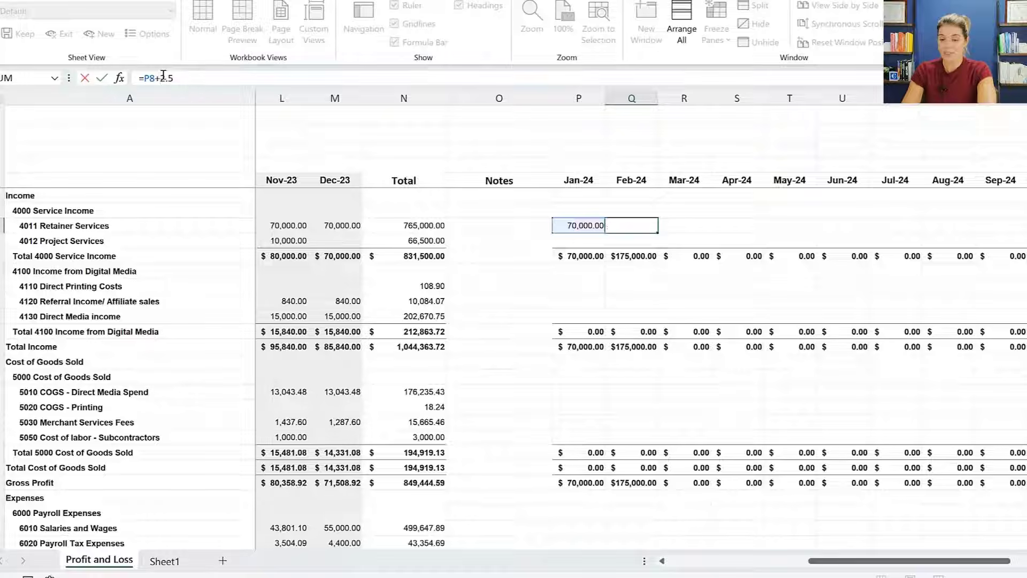
key("Up")
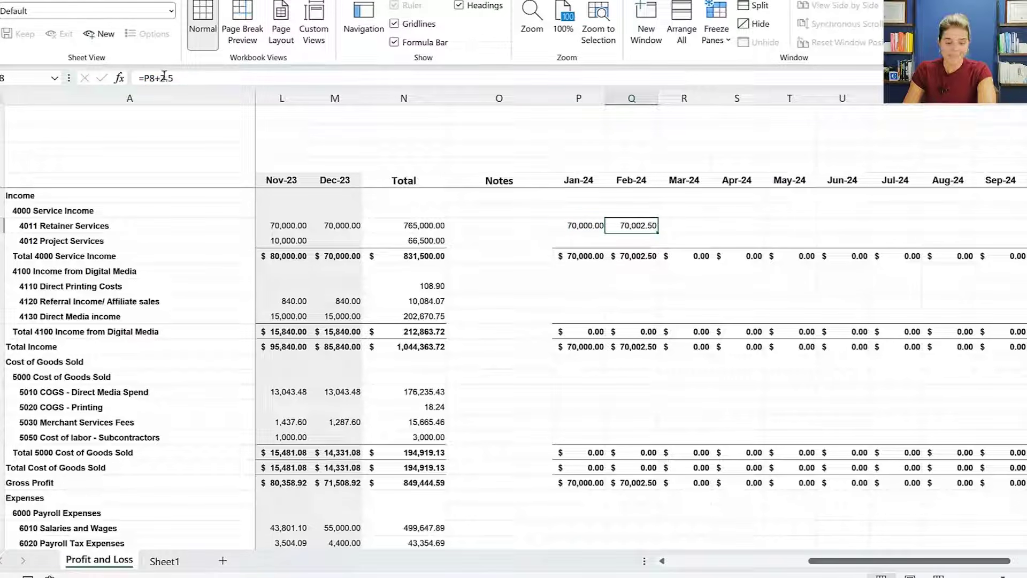
left_click(167, 76)
left_click(183, 77)
key("BackSpace")
key("BackSpace")
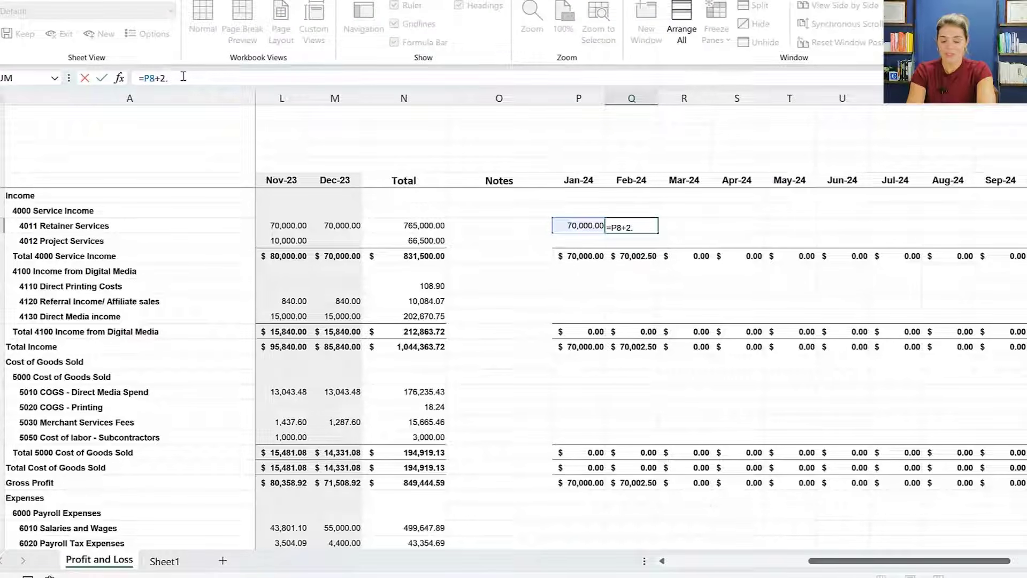
type("500")
key("ctrl+Return")
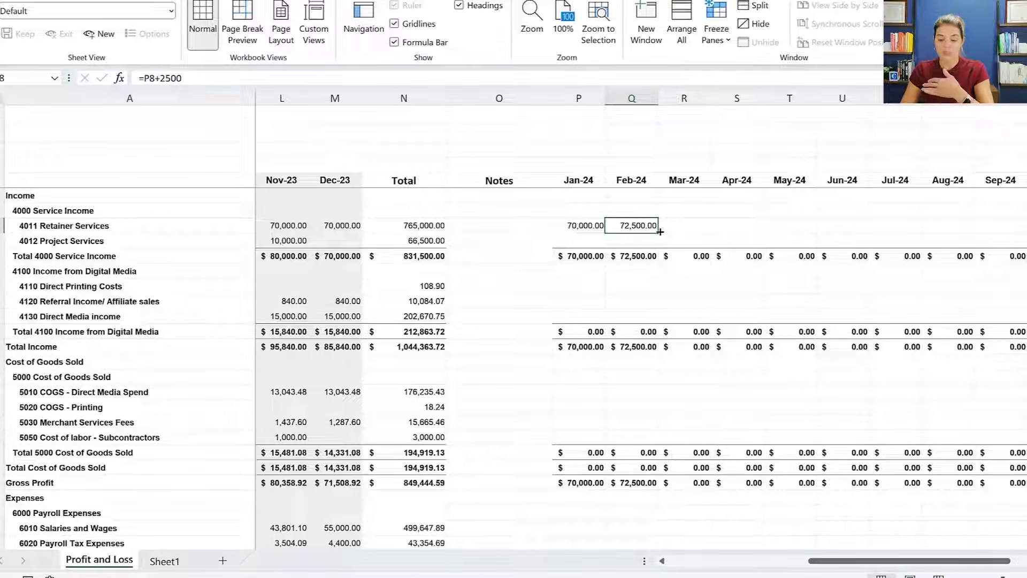
Fill the Feb-24 retainer formula across the remaining months through Dec-24
left_click_drag(660, 232, 1014, 229)
left_click(956, 239)
left_click(955, 225)
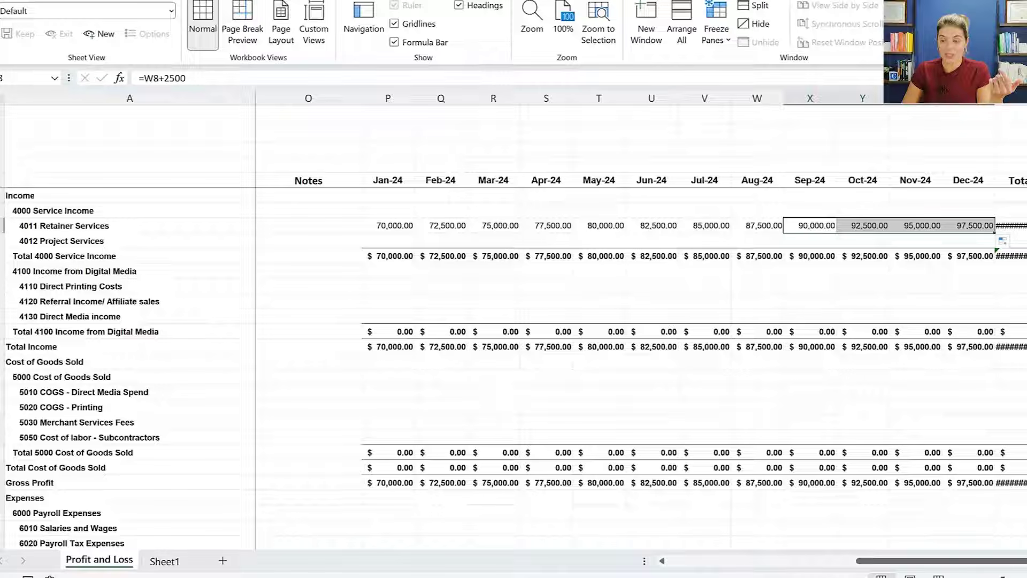
Enter the note "1 new client month" for 4011 Retainer Services in the Notes column
left_click(326, 230)
key("Down")
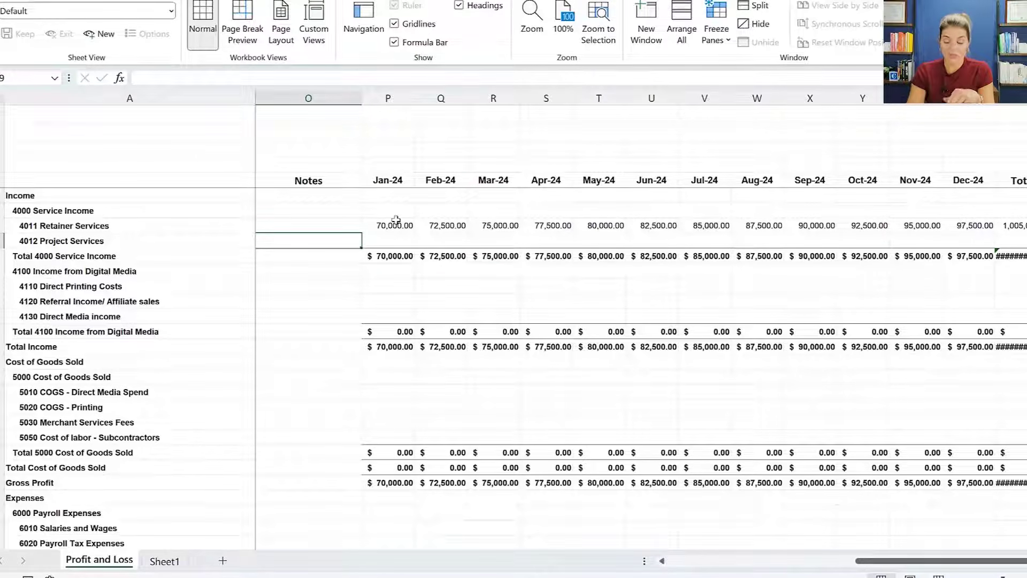
key("Up")
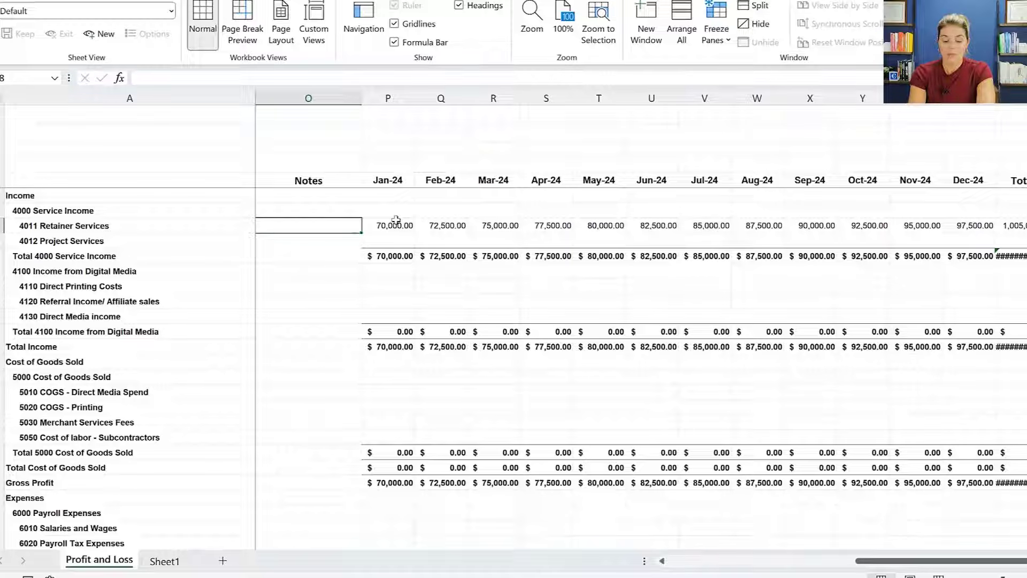
type("!1 new clietn o")
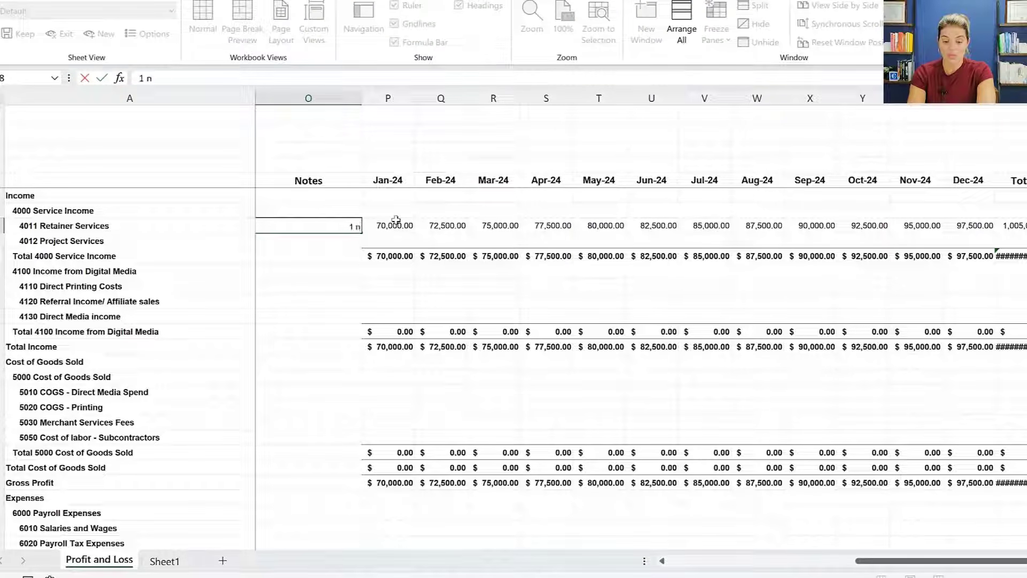
key("BackSpace")
key("BackSpace")
key("BackSpace")
key("BackSpace")
type("nt month")
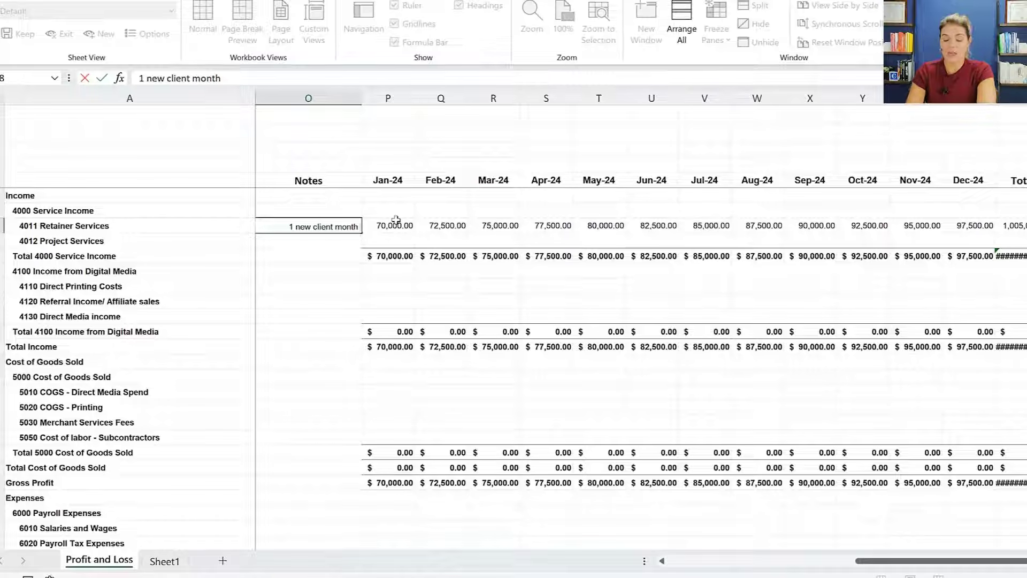
key("Return")
Review the 4012 Project Services amounts across the 2023 months and compare them with the row's annual total
key("Right")
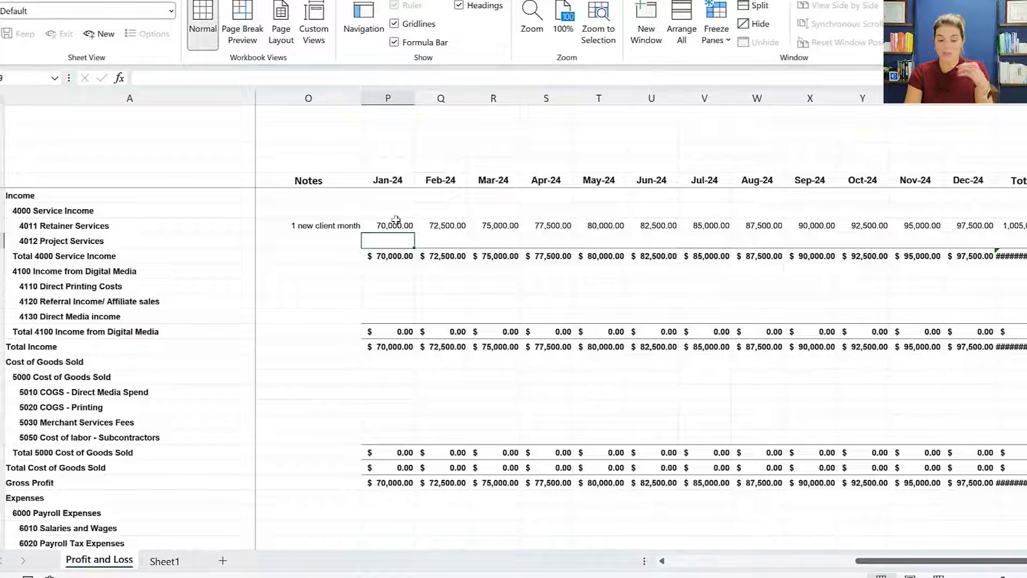
key("Left")
key("Left")
key("Left")
key("Left")
key("Left")
key("Left")
key("Left")
key("Left")
key("Left")
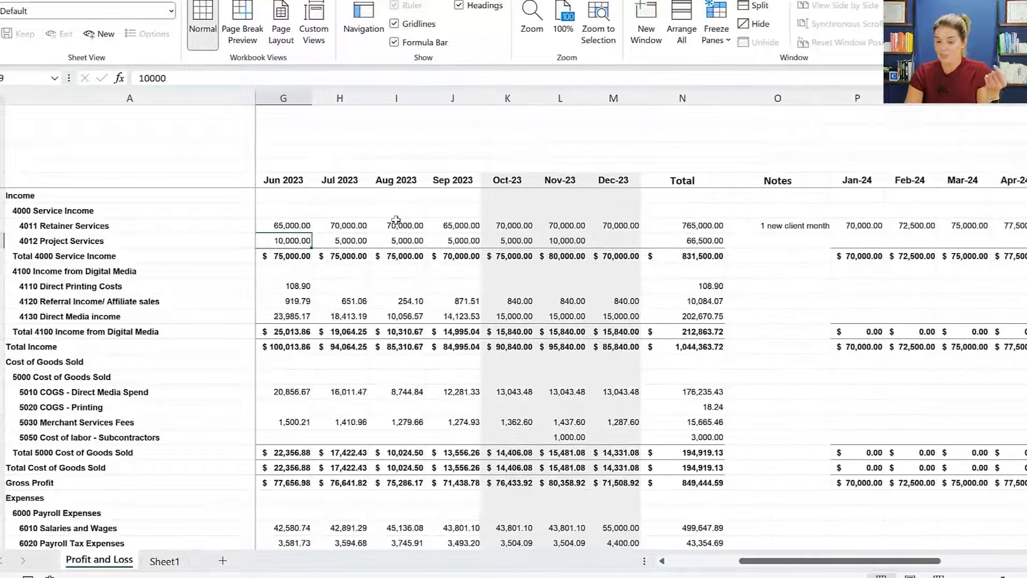
key("Left")
key("Left")
key("Right")
key("Left")
key("Left")
key("Right")
key("Right")
key("Right")
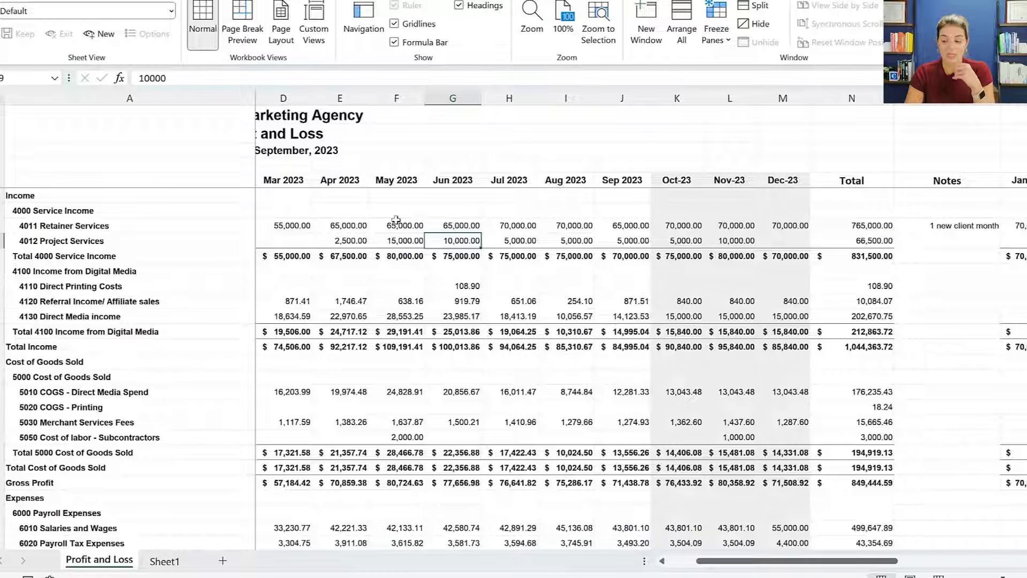
key("Right")
key("Right")
key("Right")
key("Right")
key("Right")
key("Right")
key("Right")
key("Right")
key("Left")
key("Right")
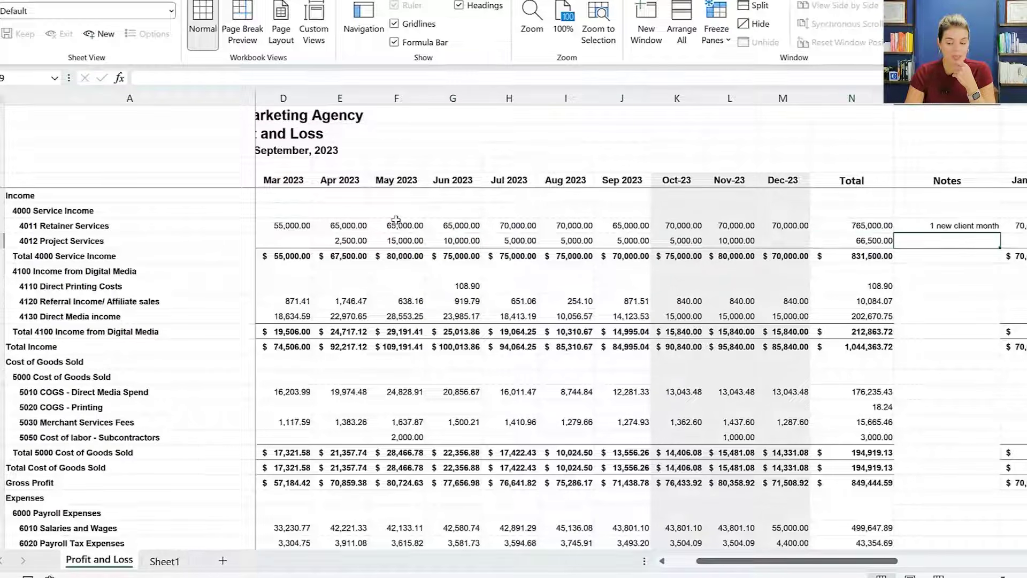
key("Left")
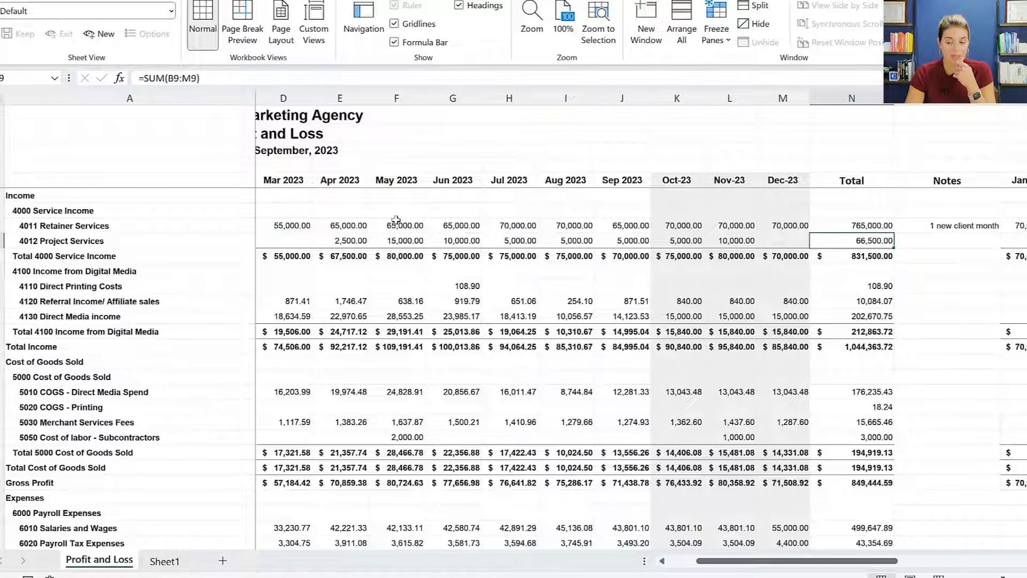
key("Right")
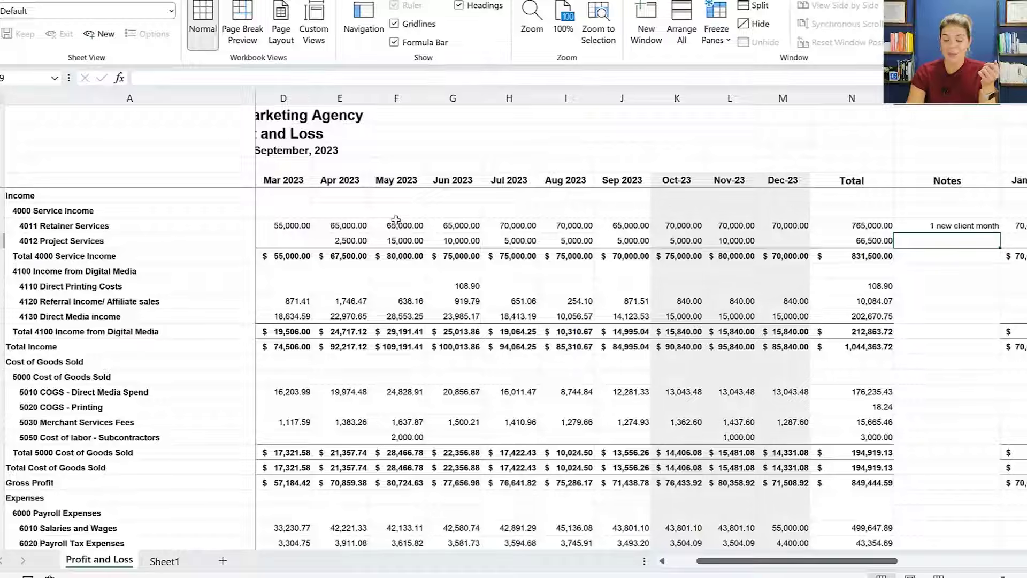
Calculate a 20% increase on the 4012 Project Services total in O9 with =N9*1.2 and its monthly share in O10 with =O9/12
type("=")
key("Left")
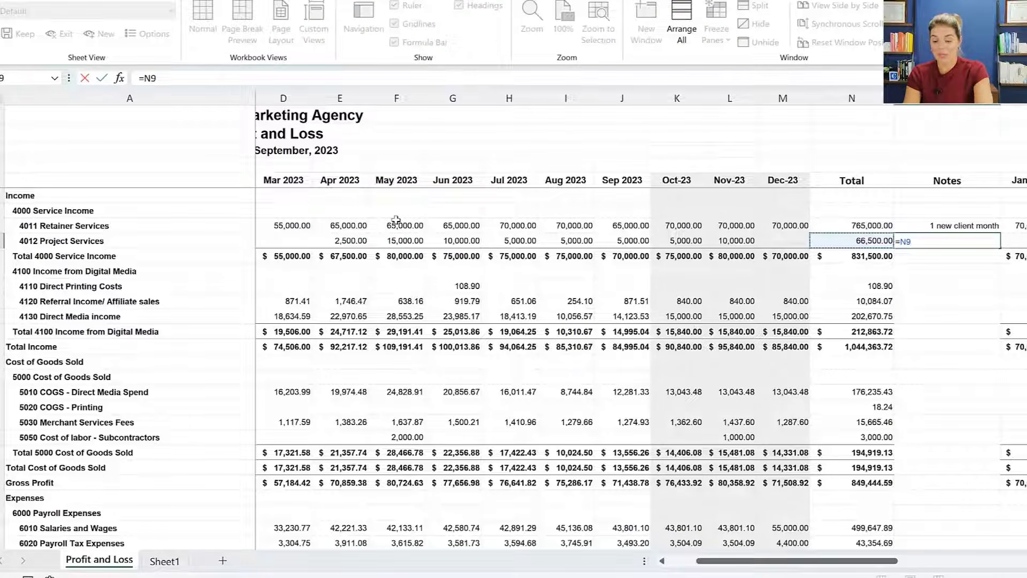
type("*1.2")
key("ctrl+Return")
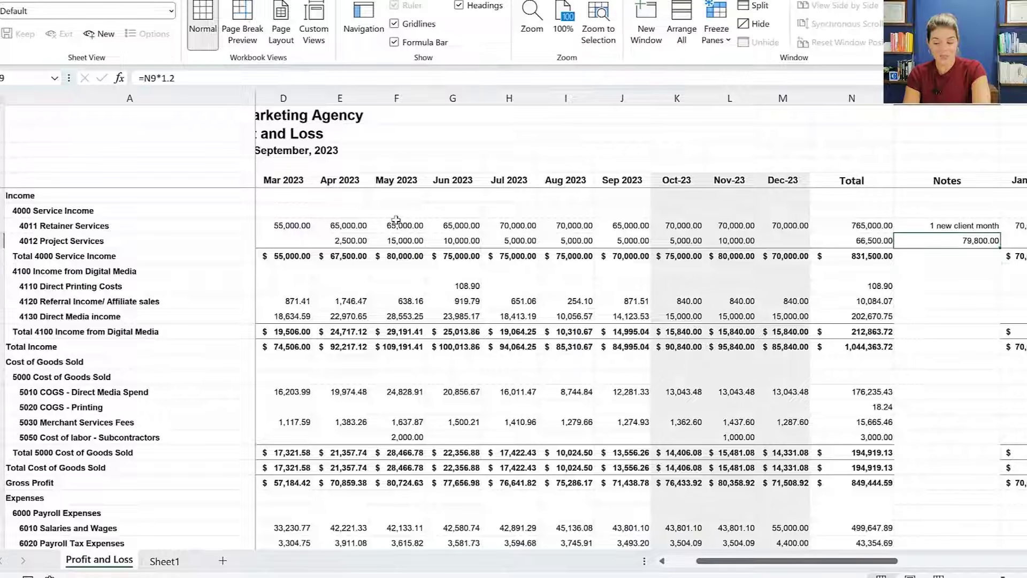
key("Down")
type("=")
key("Up")
type("/12")
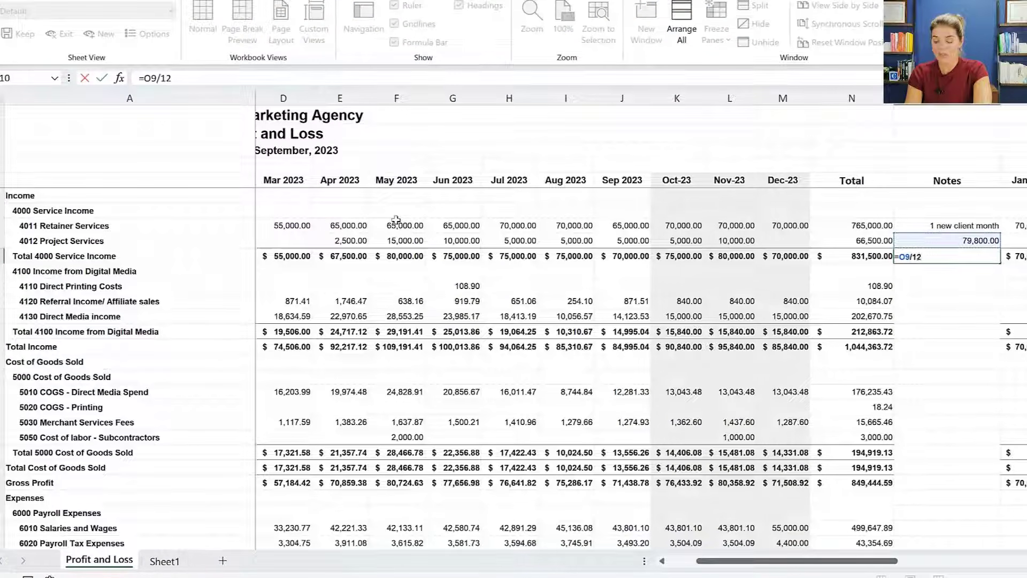
key("ctrl+Return")
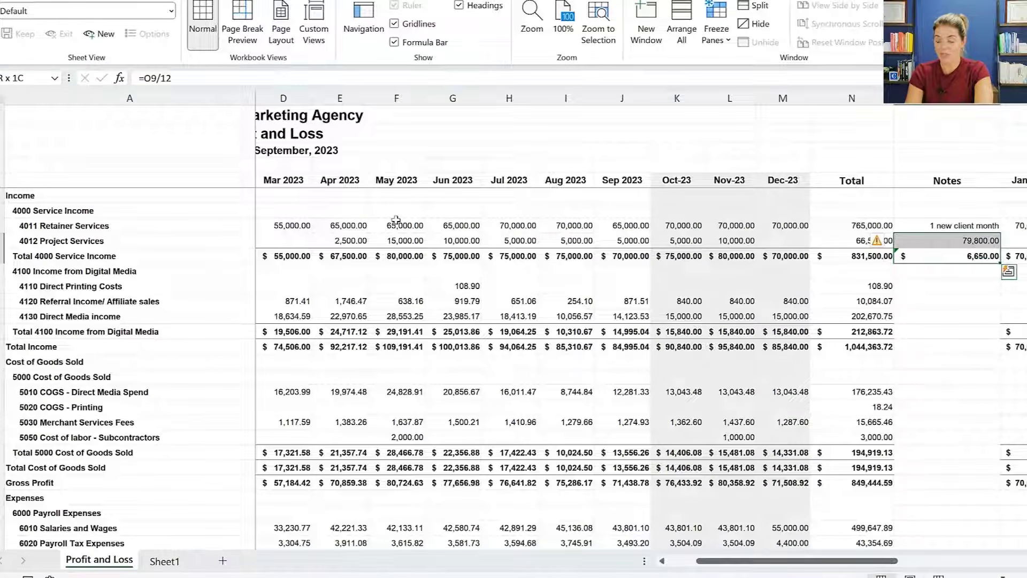
Clear the two scratch calculations from the Notes column and enter 6650 as the Jan-24 amount for 4012 Project Services
key("Delete")
key("Left")
key("Left")
key("Left")
key("Left")
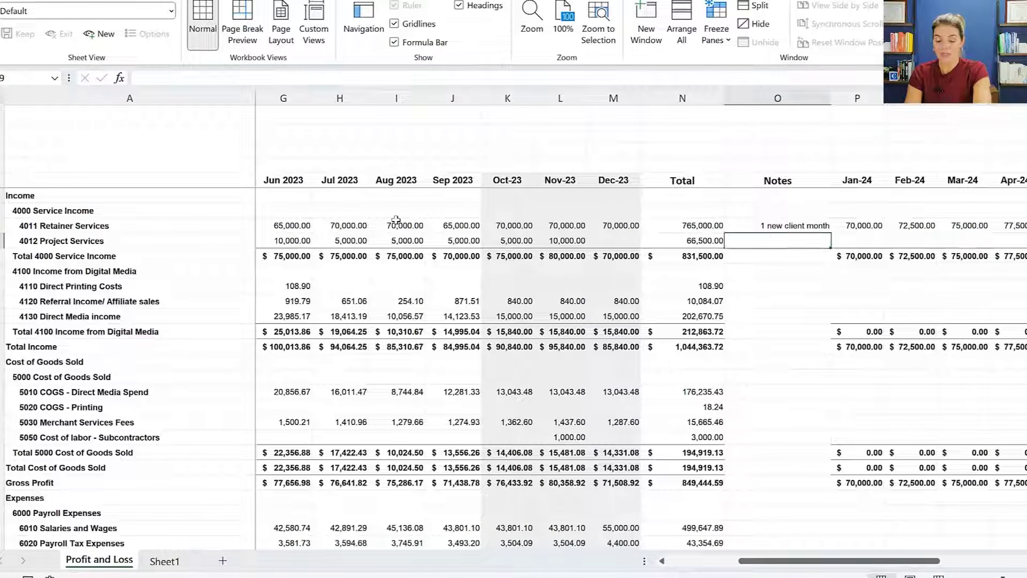
key("Right")
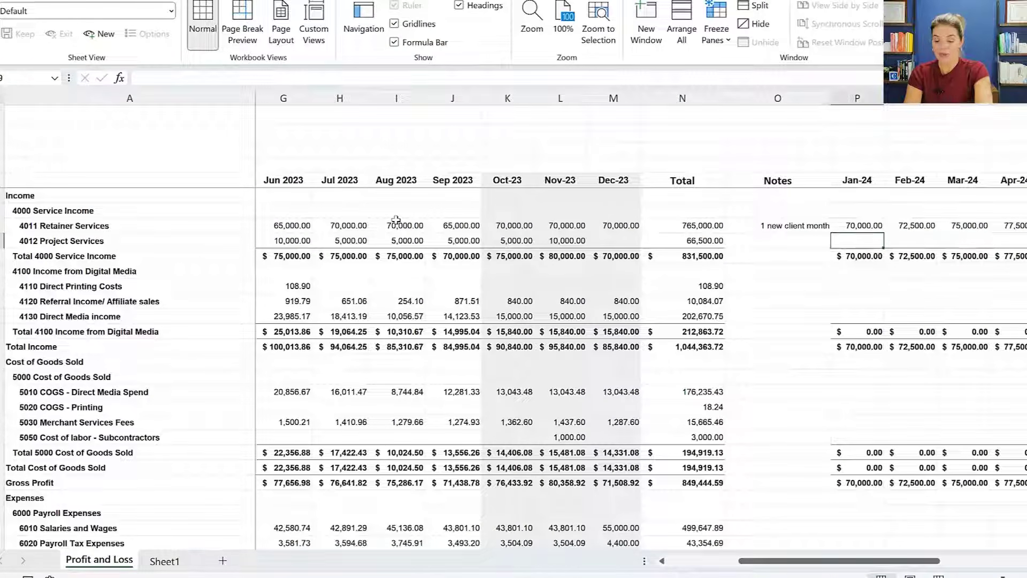
type("6650")
key("Return")
key("Up")
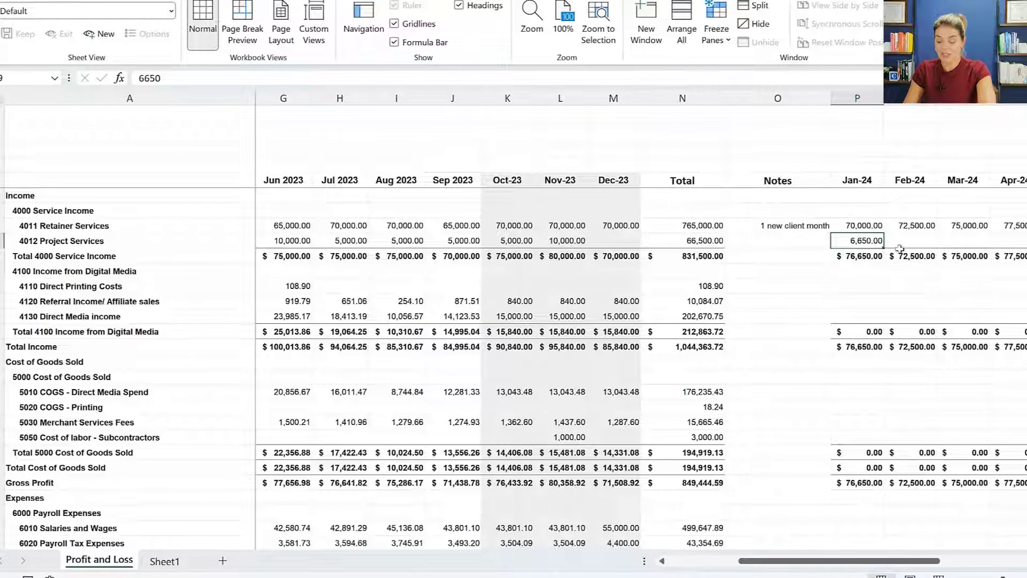
Copy the 6,650 Project Services amount from Jan-24 across all months through Dec-24
left_click_drag(883, 248, 993, 249)
left_click(1010, 241)
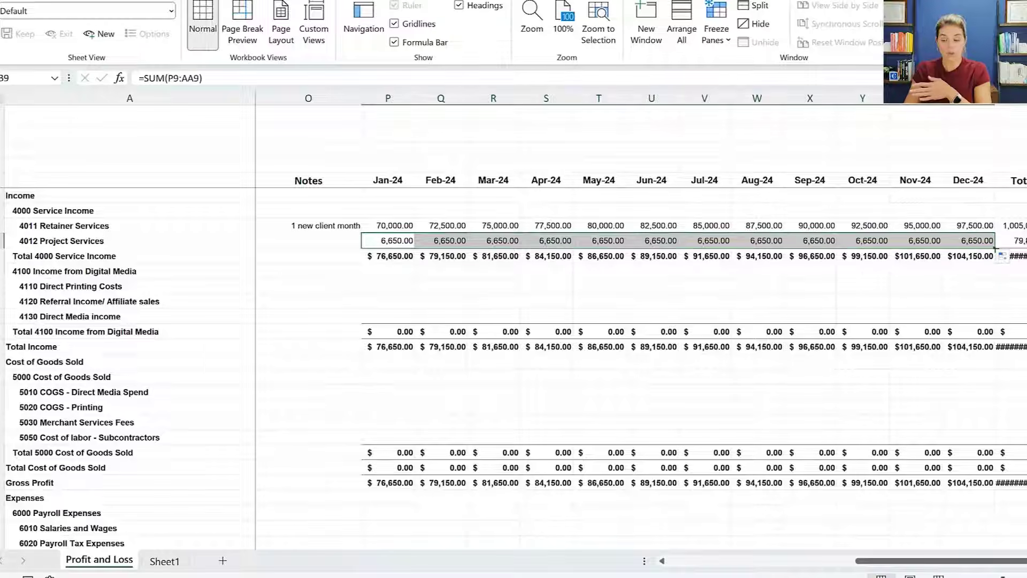
left_click(392, 238)
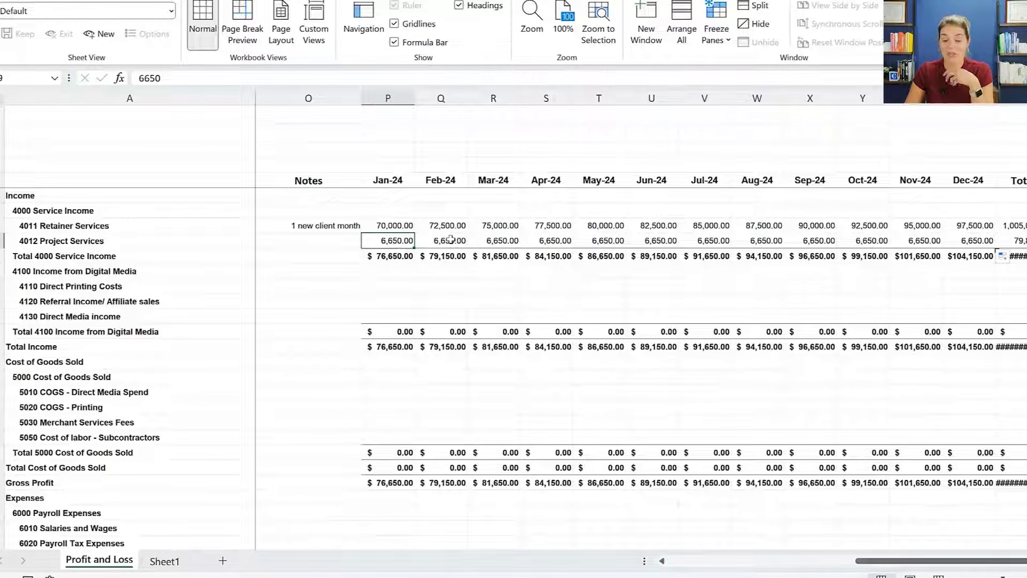
left_click(506, 241)
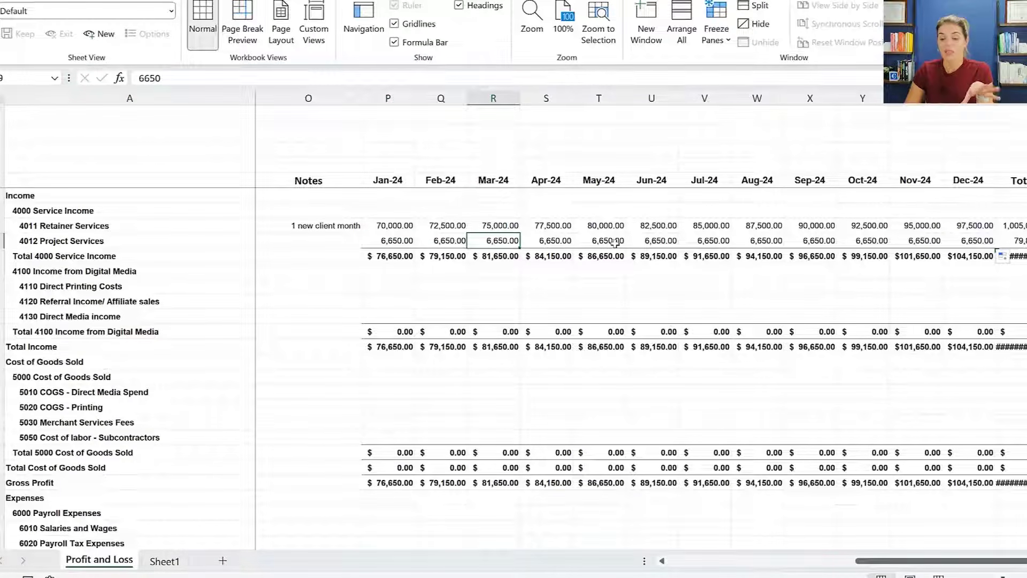
Enter the note "increase over PY of 20%" for 4012 Project Services
left_click(338, 239)
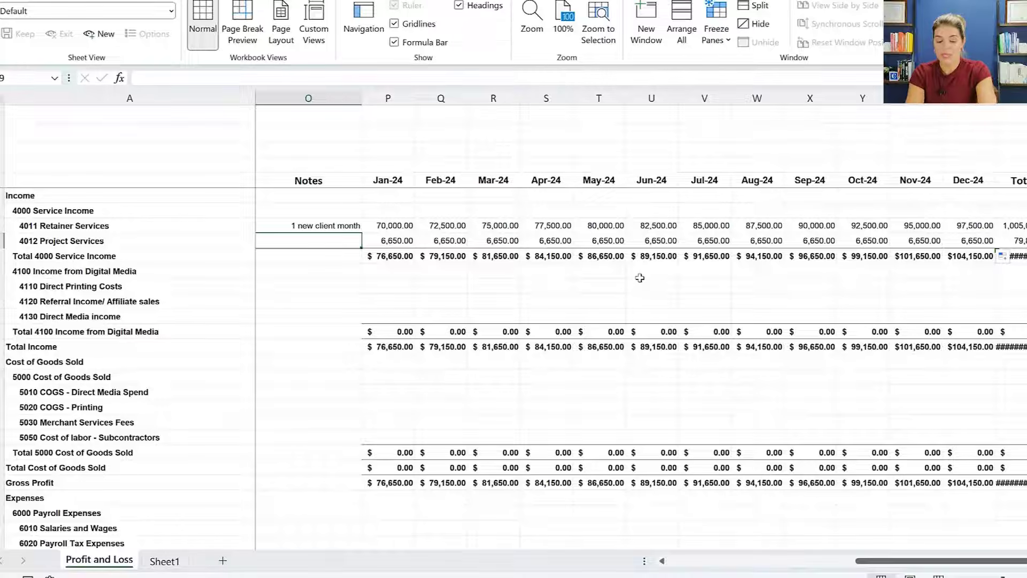
type("inc")
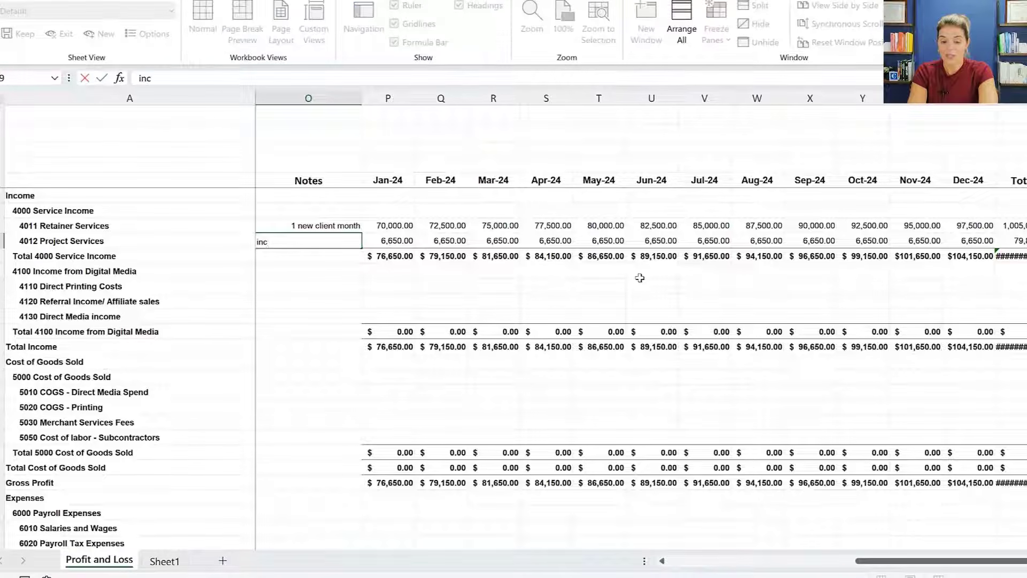
type("rease over {Y")
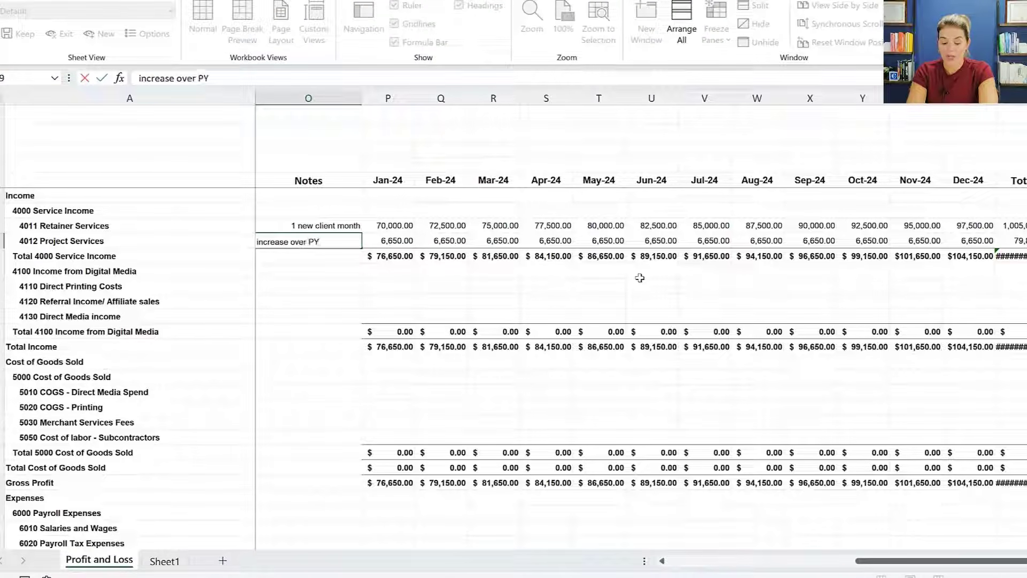
type(" of 20%")
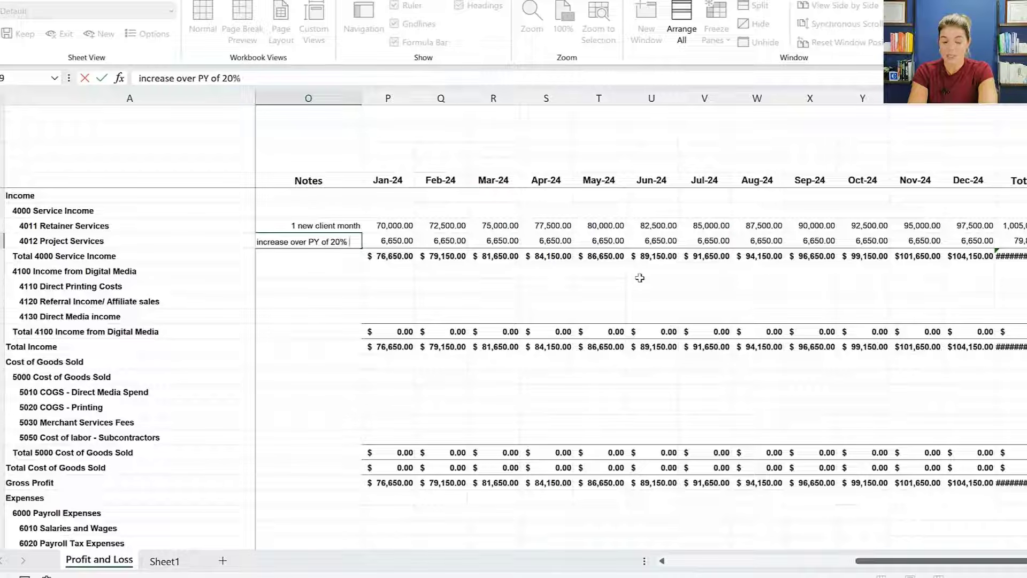
key("Return")
Check which 2023 months have amounts for 4110 Direct Printing Costs
key("Left")
key("Left")
key("Left")
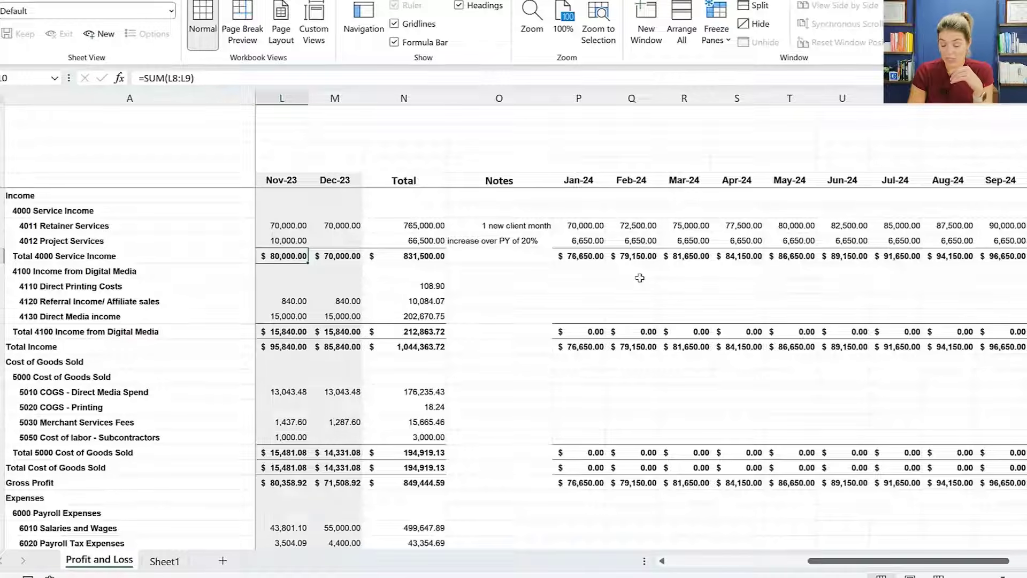
key("Down")
key("Down")
key("Left")
key("Left")
key("Left")
key("Left")
key("Left")
key("Left")
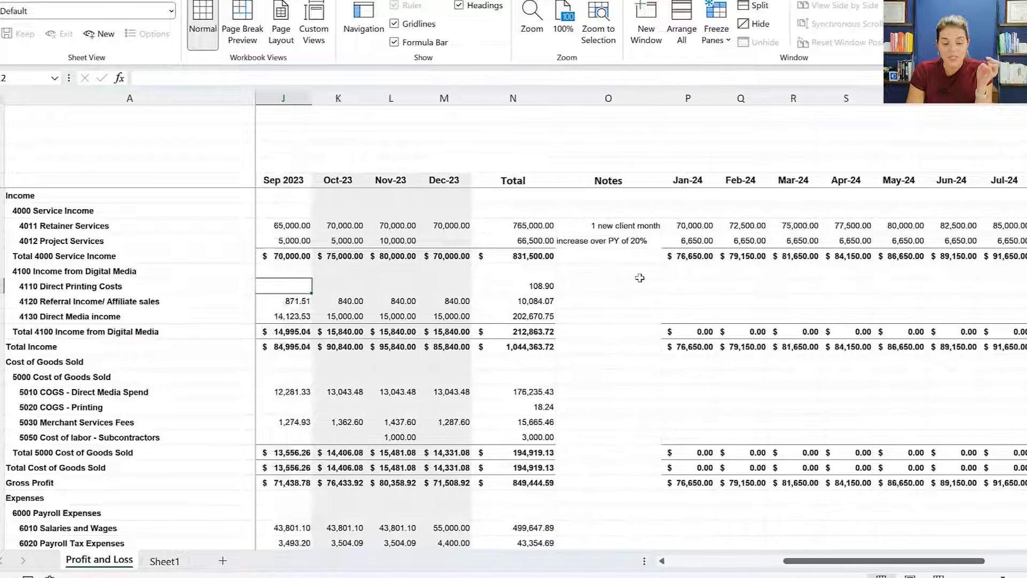
key("Left")
key("Left")
key("Left")
key("Left")
key("Left")
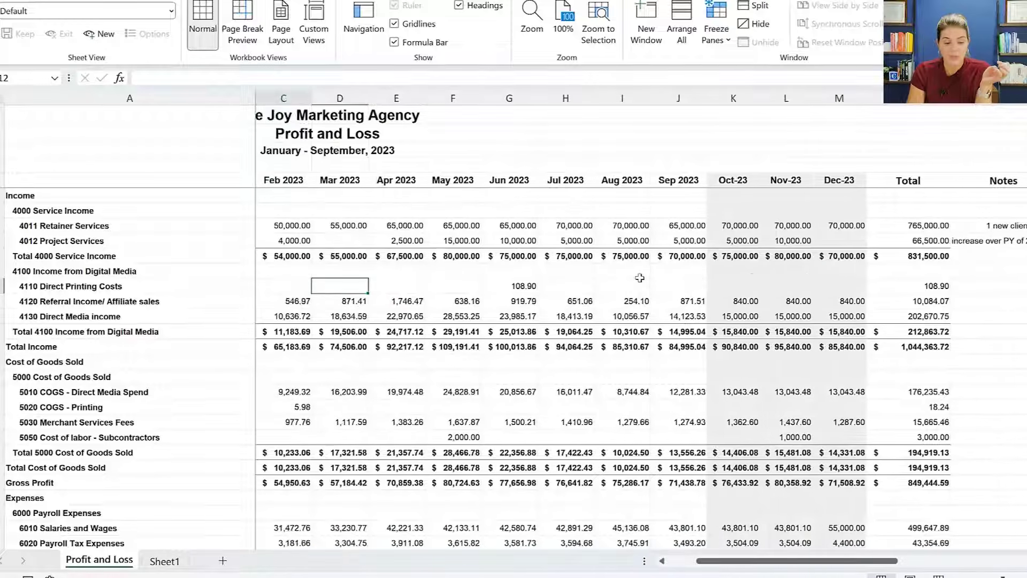
Enter the note "not budget" for 4110 Direct Printing Costs
key("Right")
key("Right")
key("Right")
key("Right")
key("Right")
key("Right")
key("Right")
key("Right")
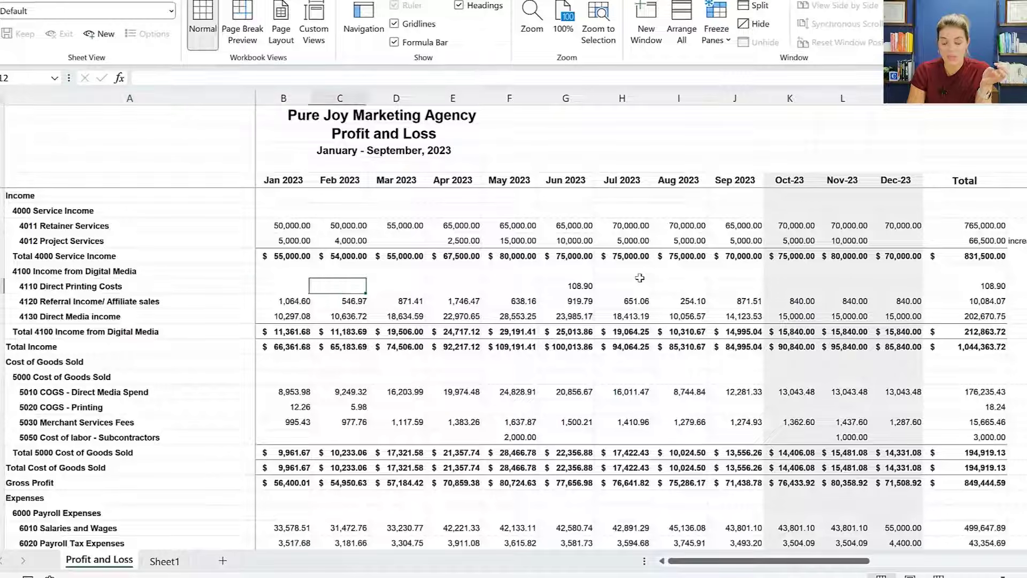
key("Right")
key("Right")
key("Right")
key("Right")
key("Right")
key("Right")
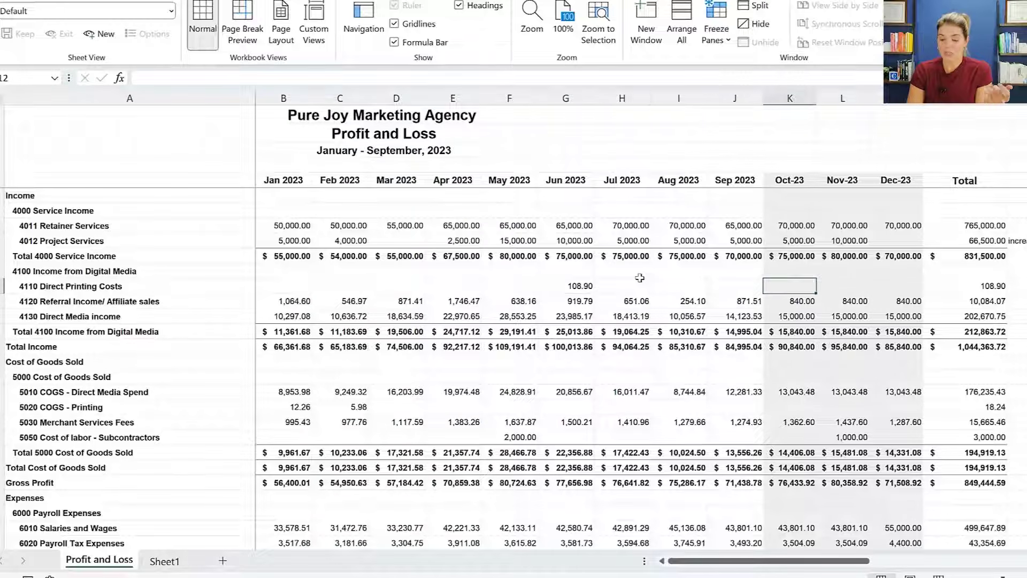
type("not budget")
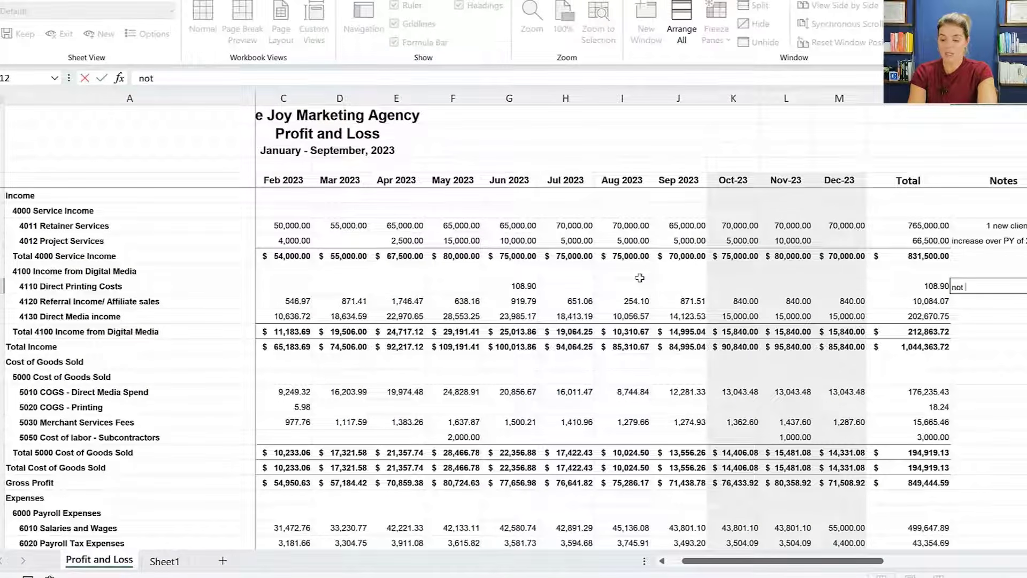
key("Return")
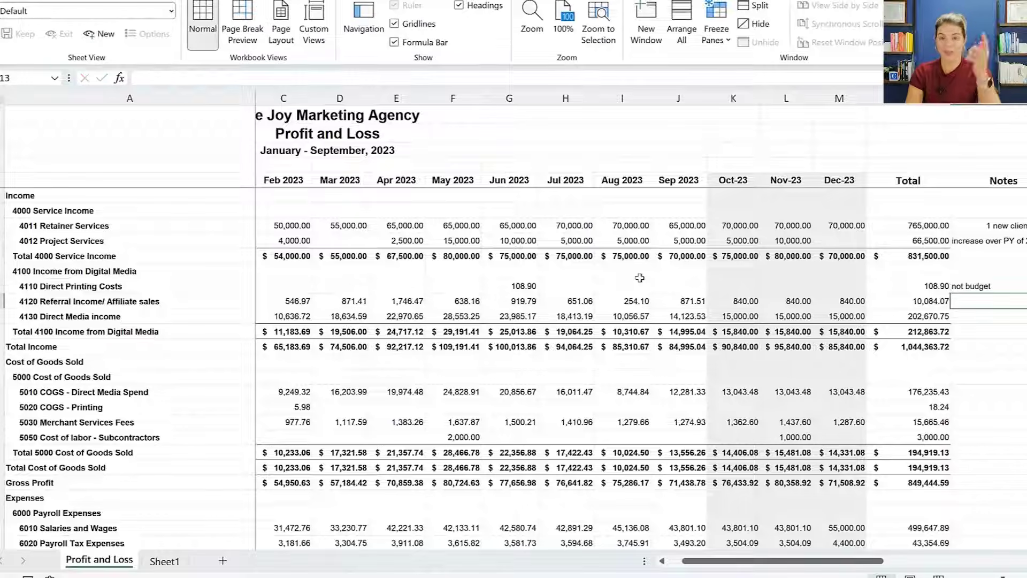
key("Up")
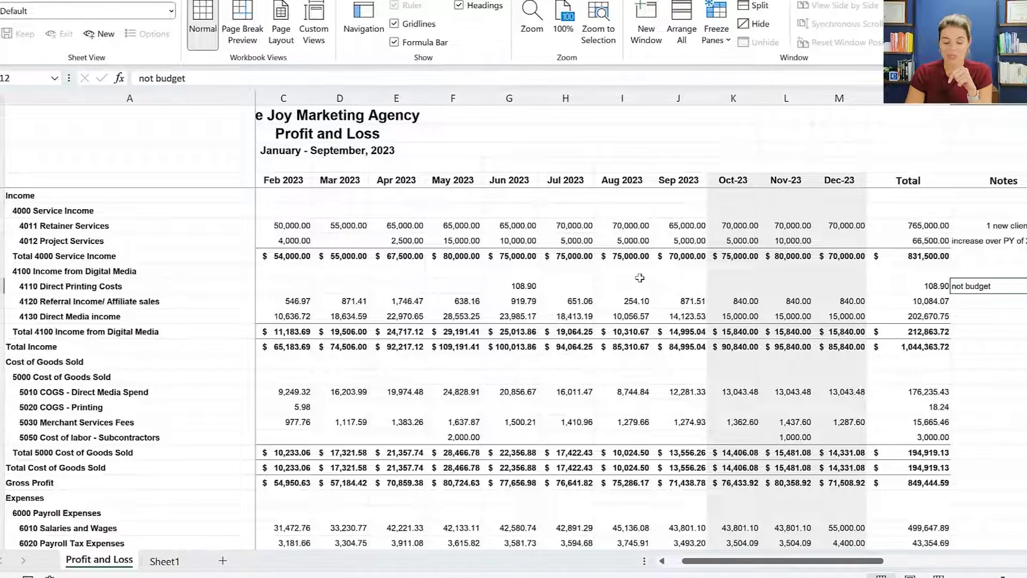
key("Return")
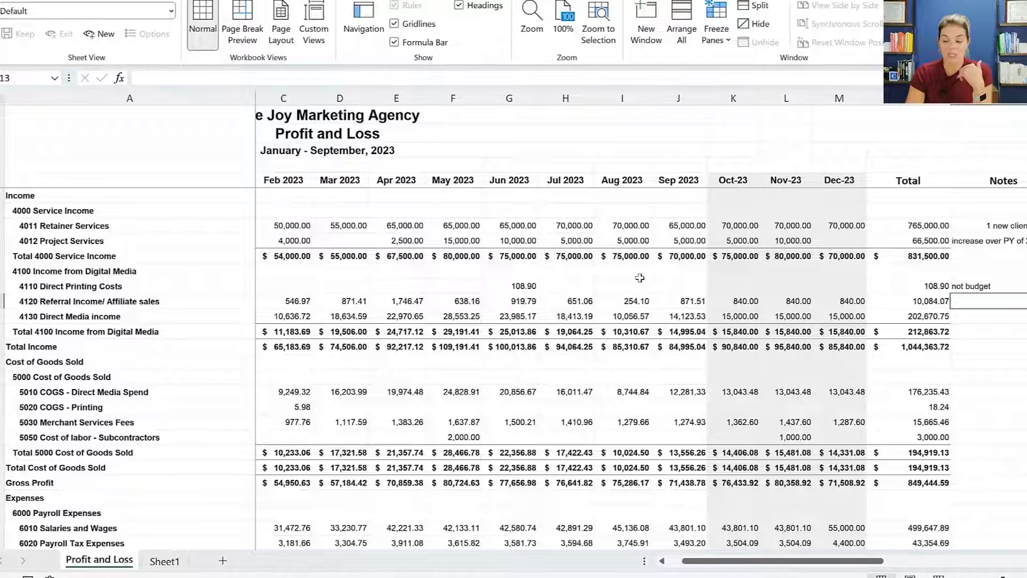
Calculate the 2023 monthly average of 4120 Referral Income in its Notes cell with =N13/12 and enter 840 as the Jan-24 amount
type("=")
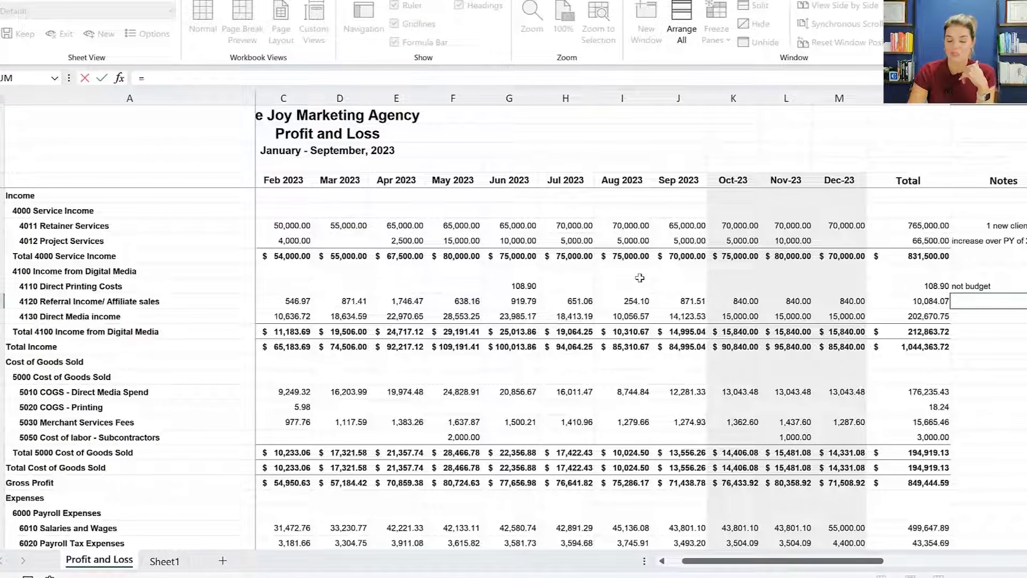
key("Left")
type("/12")
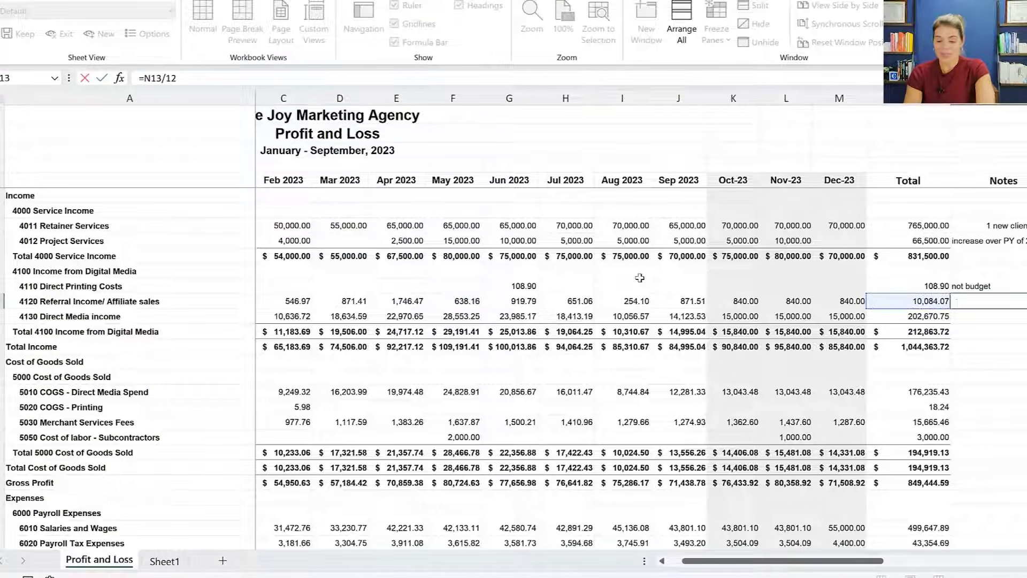
key("ctrl+Return")
key("Right")
type("9")
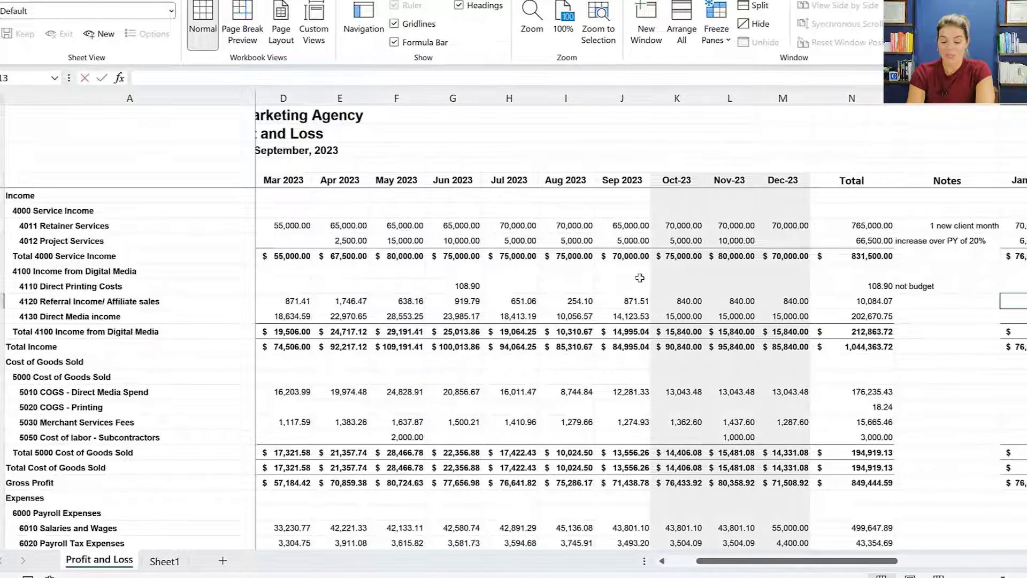
key("BackSpace")
type("840")
key("ctrl+Return")
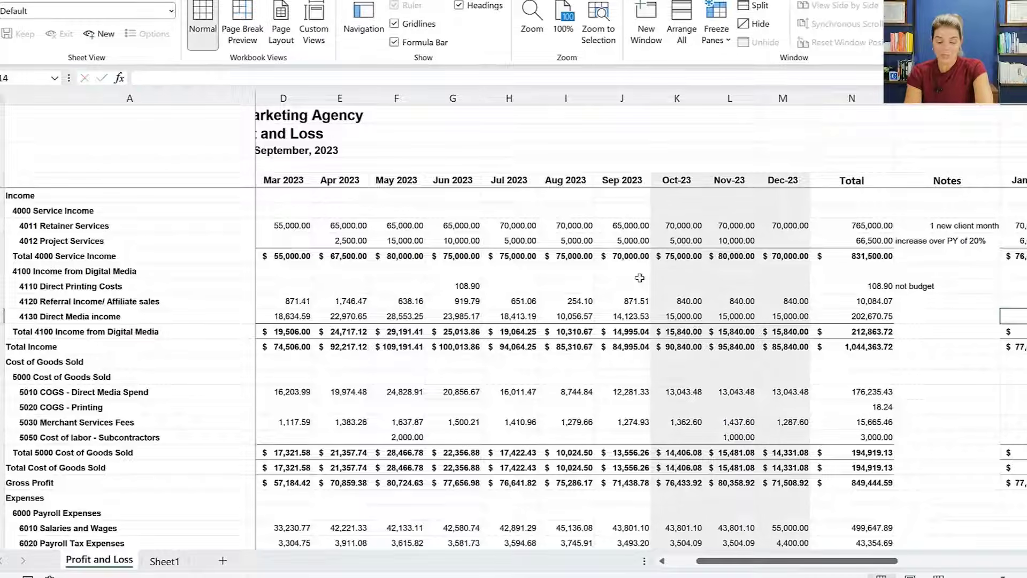
Copy the 840 Referral Income amount from Jan-24 across all months through Dec-24
key("ctrl+c")
key("shift+Right")
key("shift+Right")
key("ctrl+v")
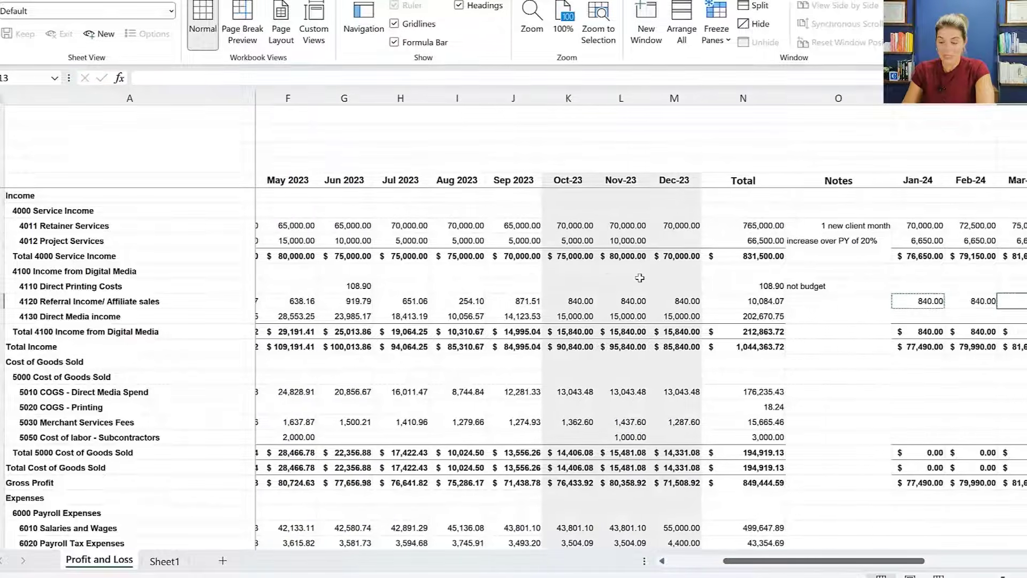
left_click(914, 301)
left_click_drag(941, 307, 990, 330)
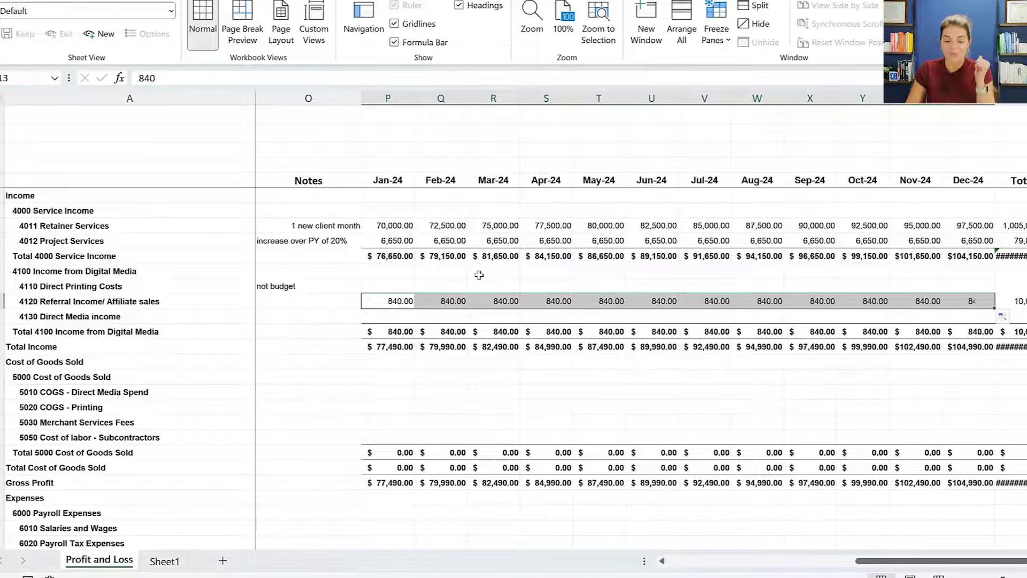
Widen the 2024 Total column and replace the scratch calculation for 4120 Referral Income with the note "average of last year"
left_click(304, 298)
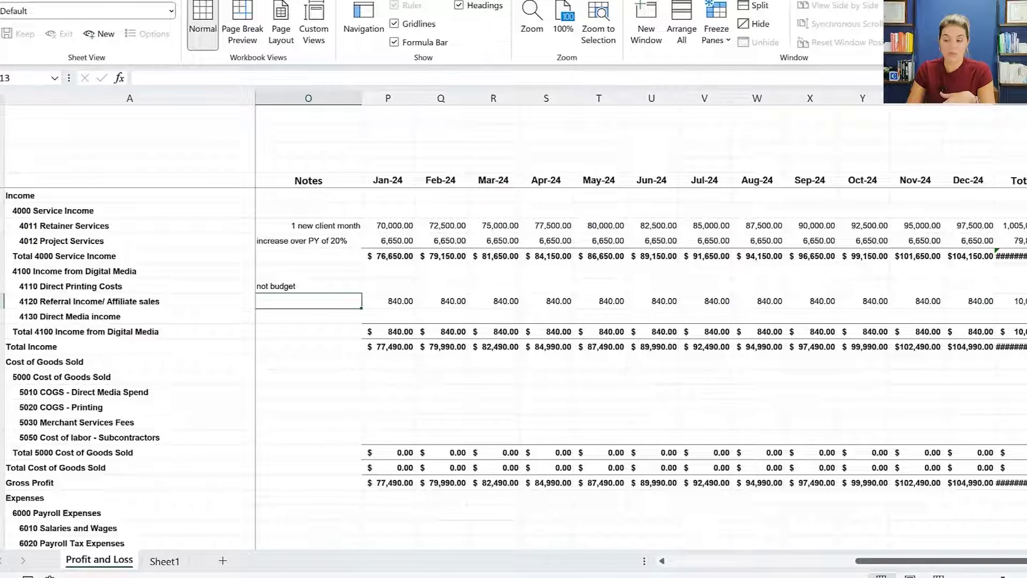
left_click_drag(1014, 98, 1026, 98)
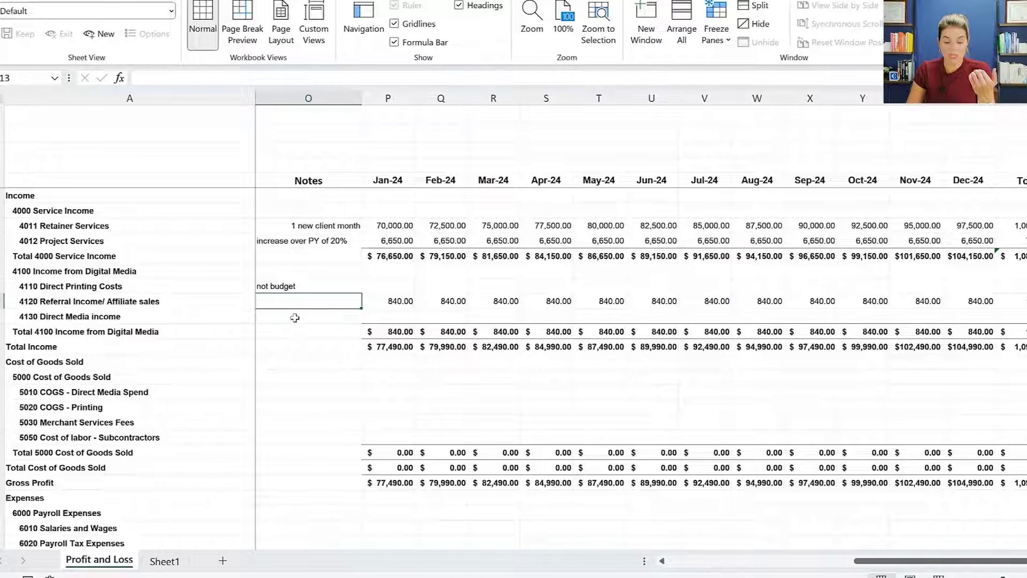
type("average")
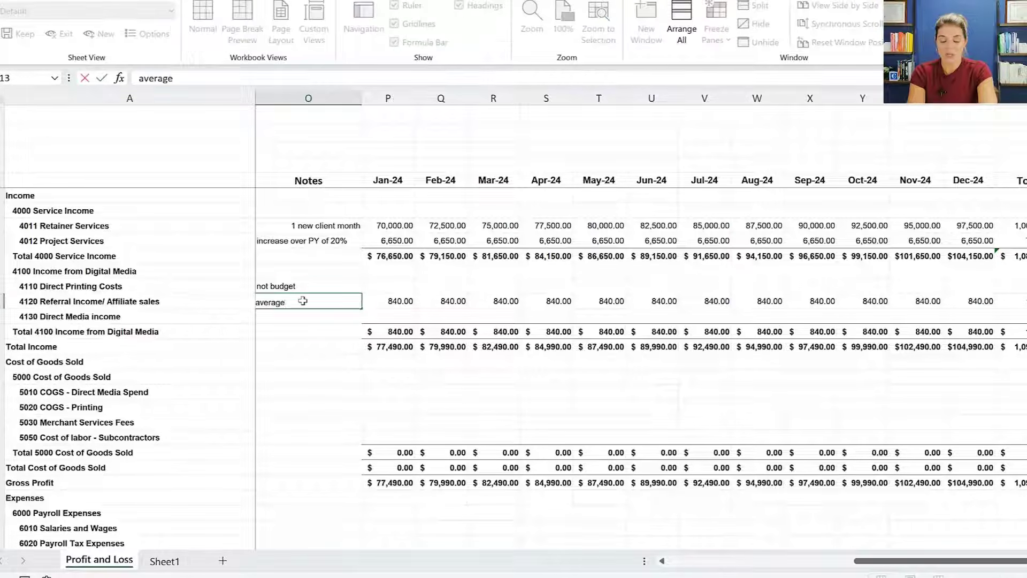
type(" of last year")
key("Return")
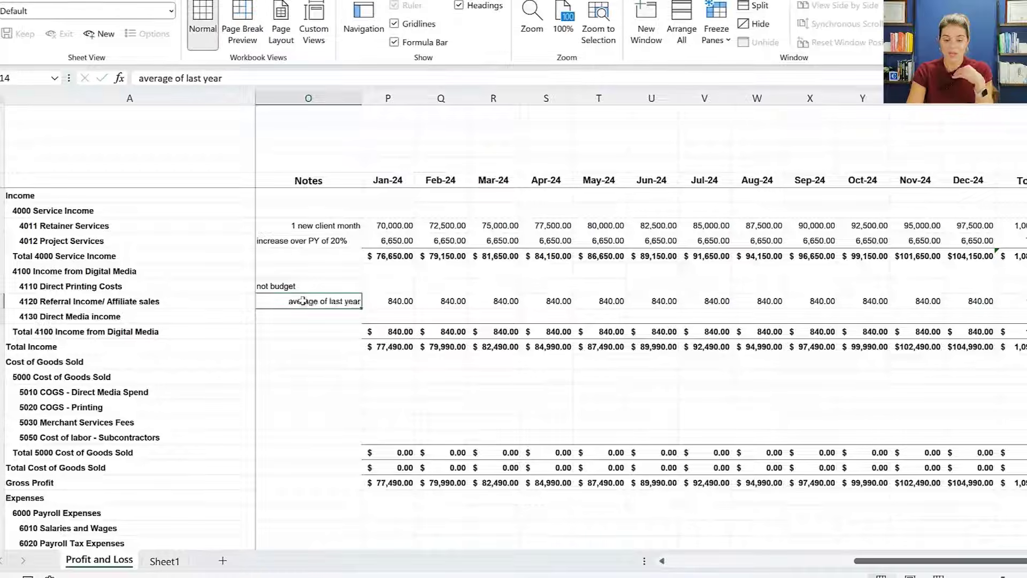
Review the 2023 monthly amounts and the yearly total of 4130 Direct Media income
key("Left")
key("Left")
key("Left")
key("Left")
key("Left")
key("Left")
key("Left")
key("Left")
key("Left")
key("Left")
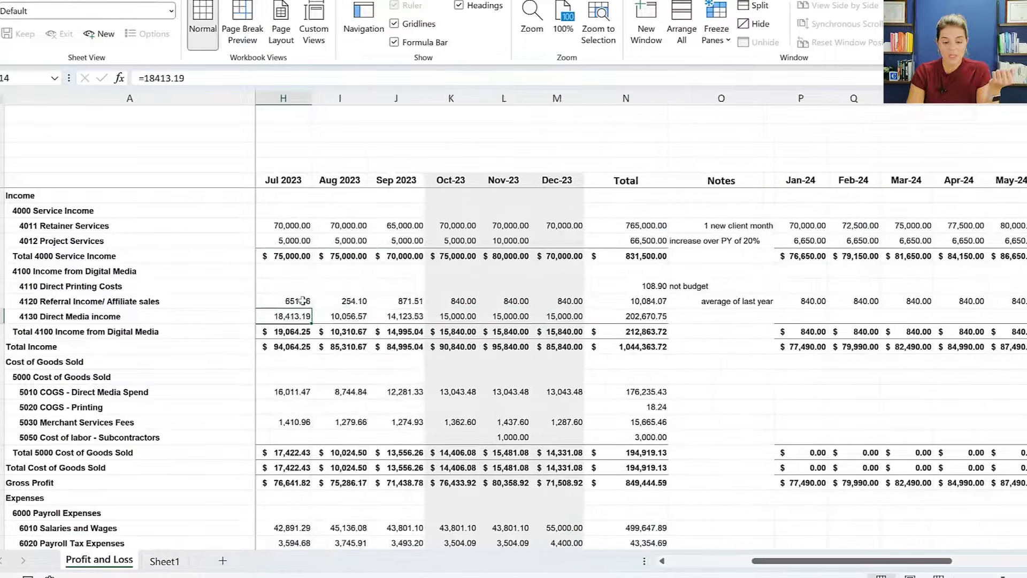
key("Left")
key("Left")
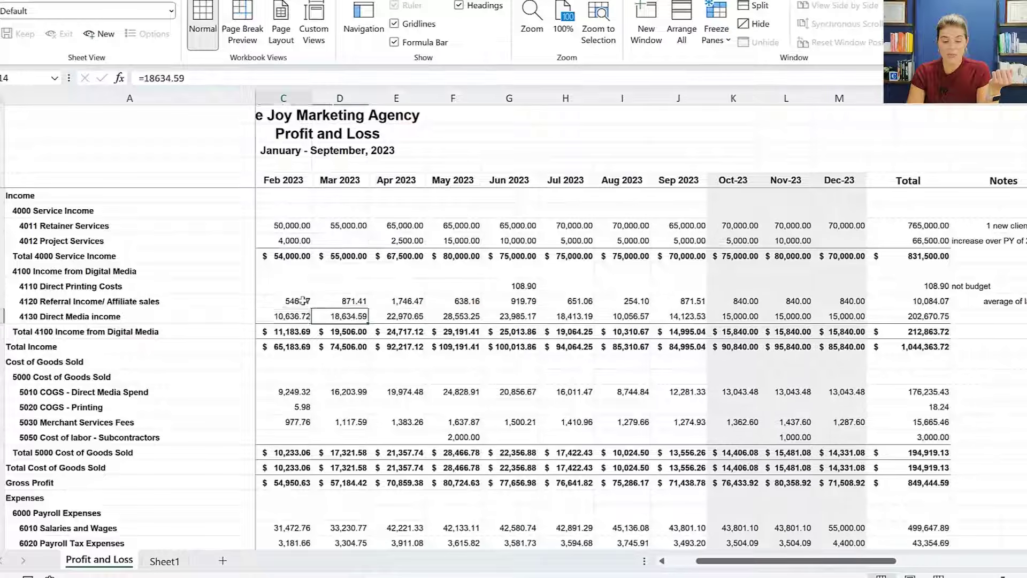
key("Right")
key("Left")
key("Right")
key("Right")
key("Right")
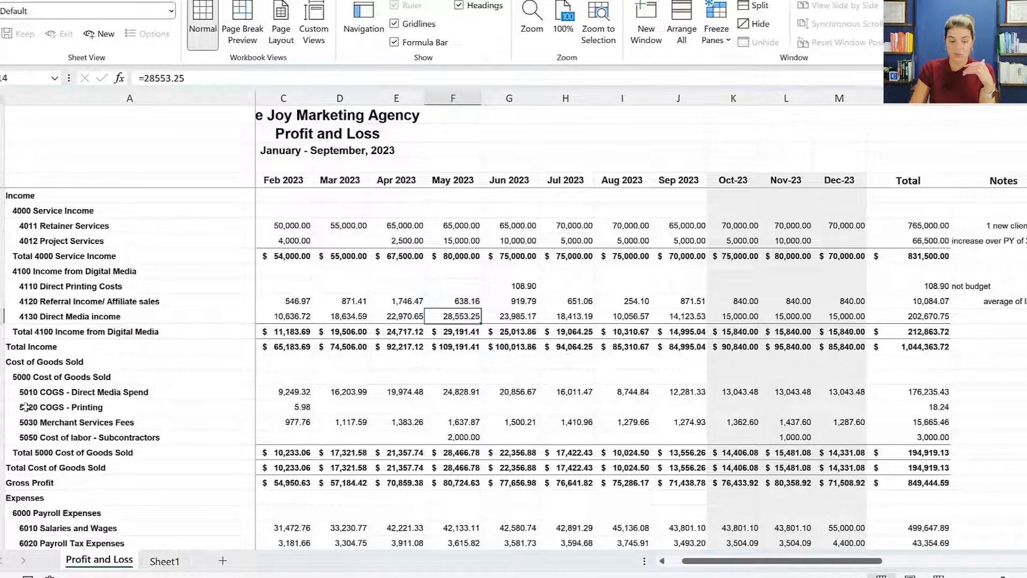
left_click(2, 391)
left_click(490, 310)
left_click(921, 316)
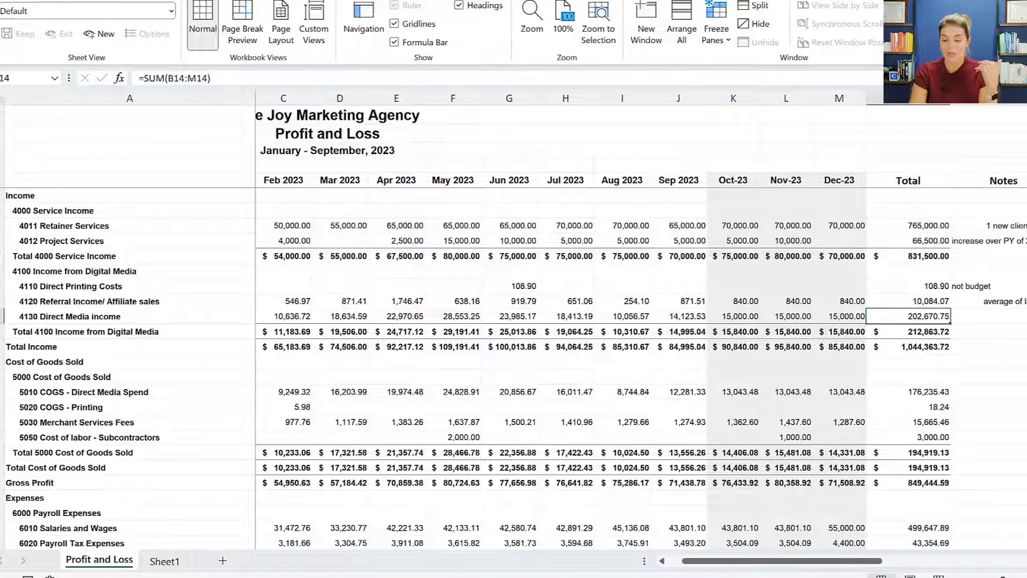
Calculate the 2023 monthly average of 4130 Direct Media income in its Notes cell with =N14/12
left_click(995, 316)
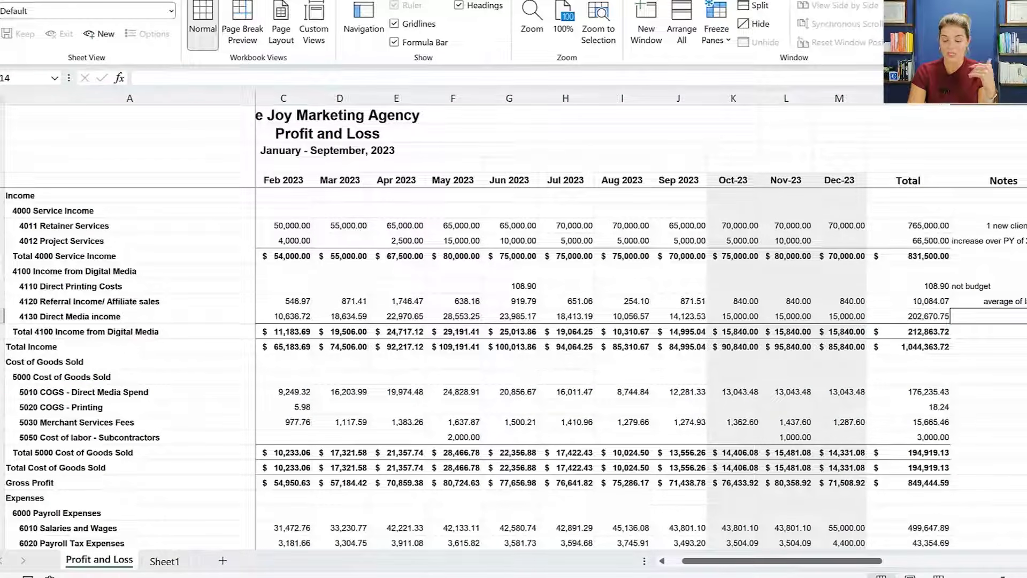
type("=")
key("Left")
type("/")
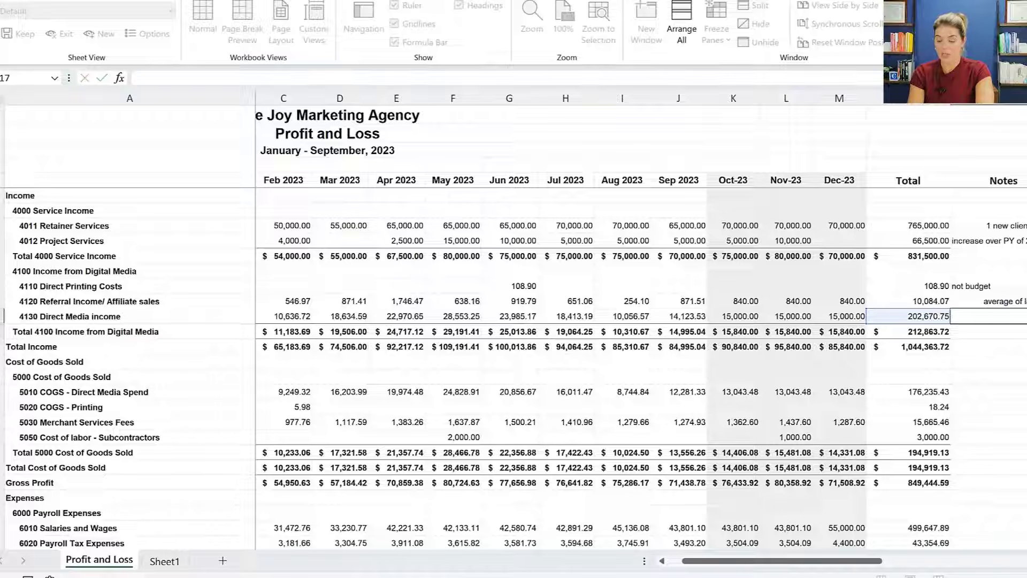
type("12")
key("ctrl+Return")
Add a 20% increase to the Direct Media income average by changing the formula to =(N14/12)*1.2
scroll(640, 328, "right", 3)
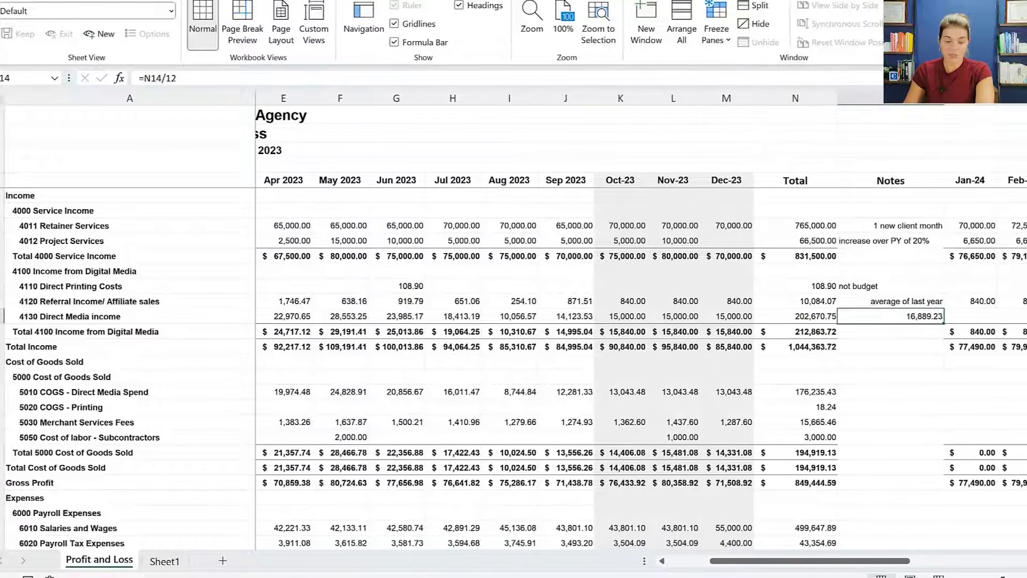
left_click(147, 78)
type("(")
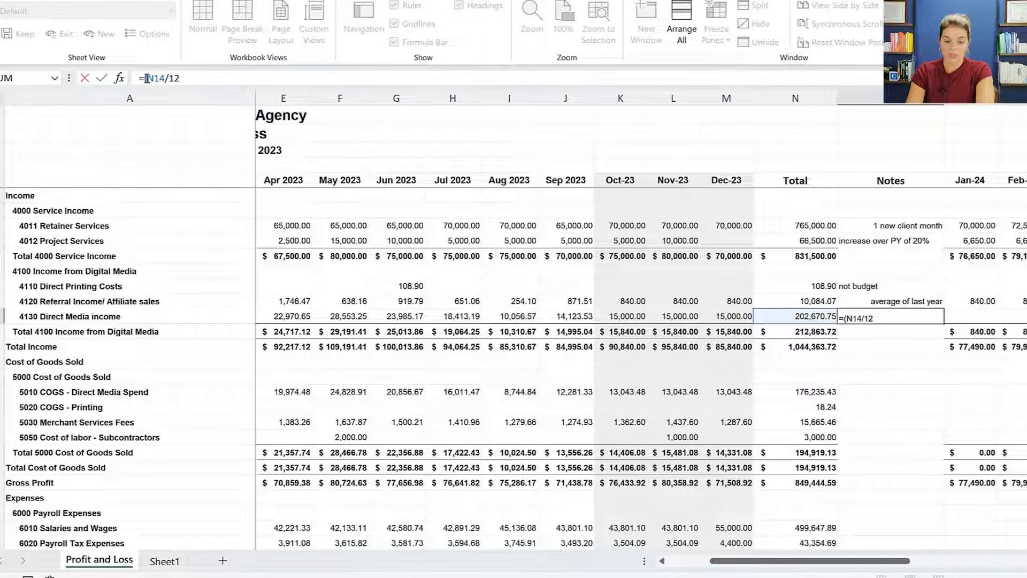
key("End")
type(")*1.")
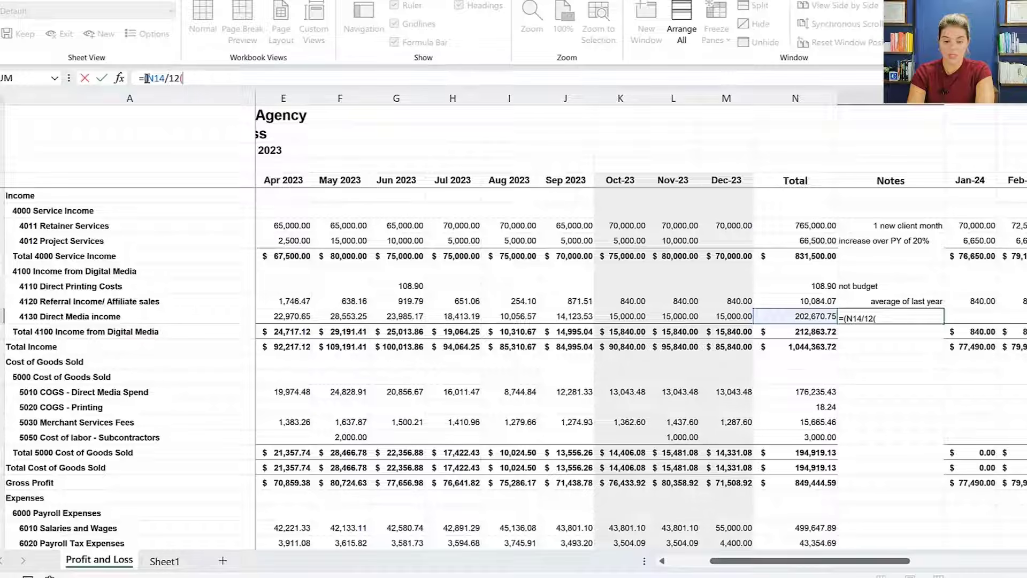
type("2")
key("Return")
key("Up")
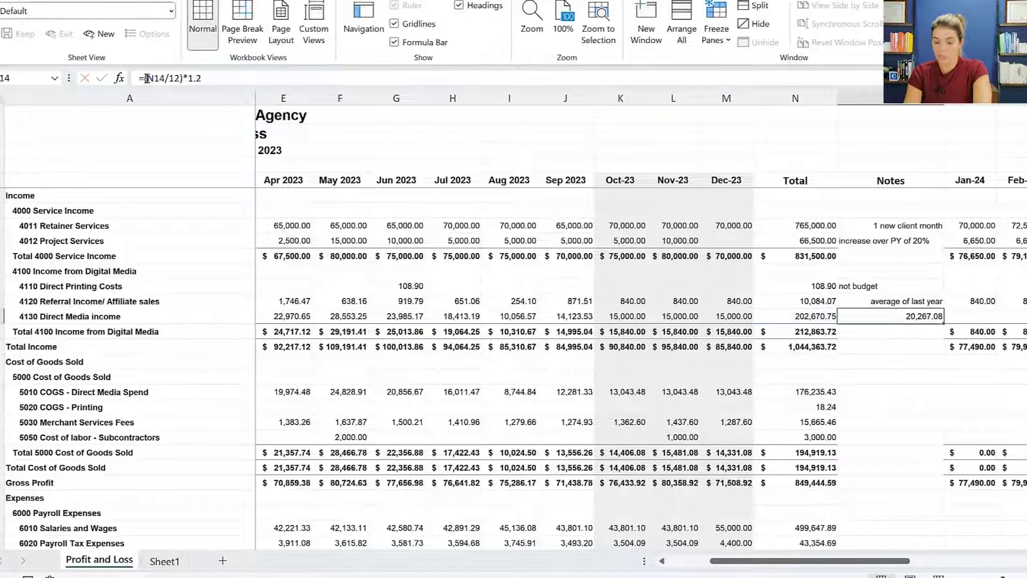
Enter 20000 as the Jan-24 amount for 4130 Direct Media income and copy it across all months through Dec-24
key("Right")
type("20000")
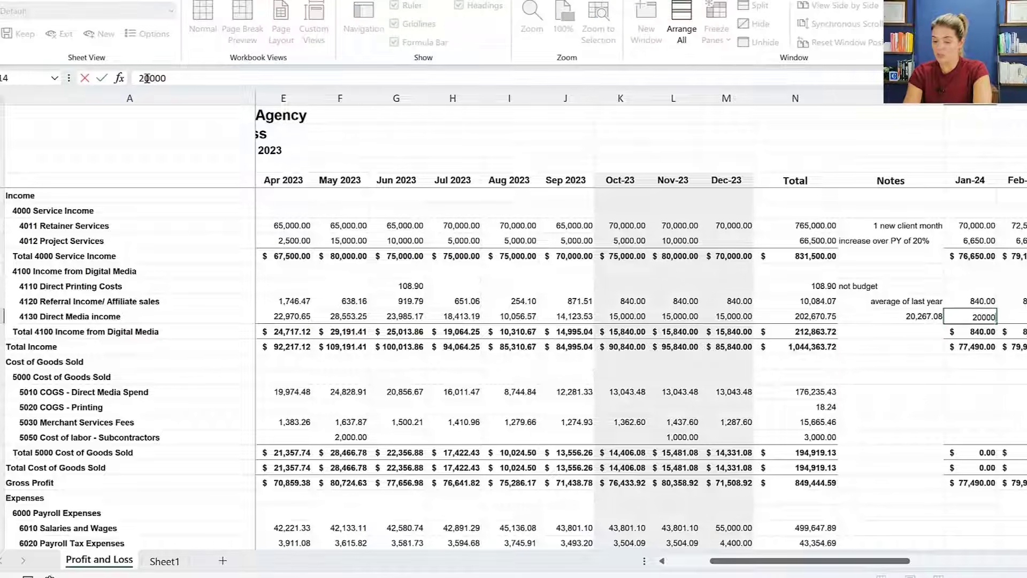
key("Return")
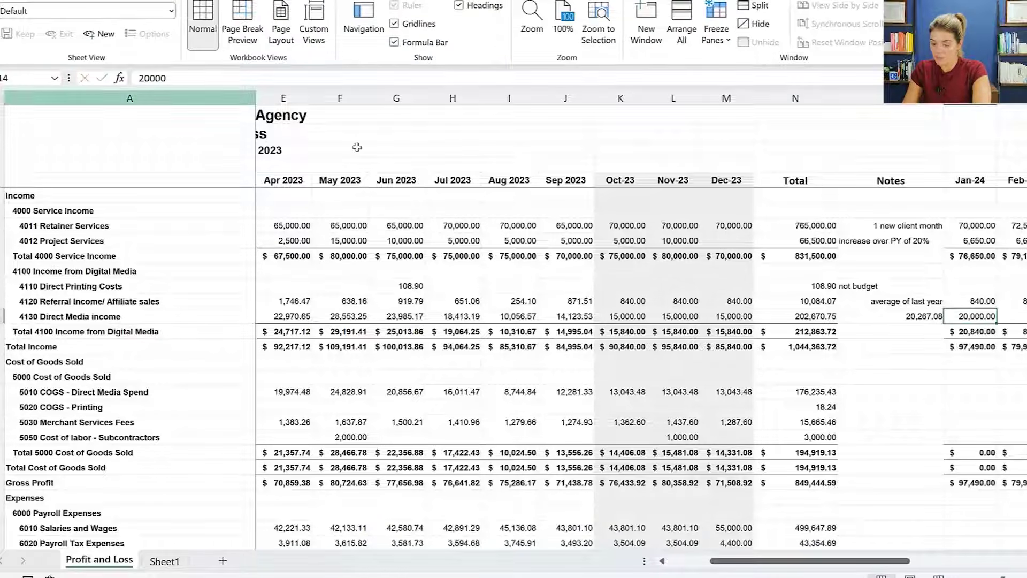
left_click(960, 357)
left_click(926, 329)
left_click(926, 316)
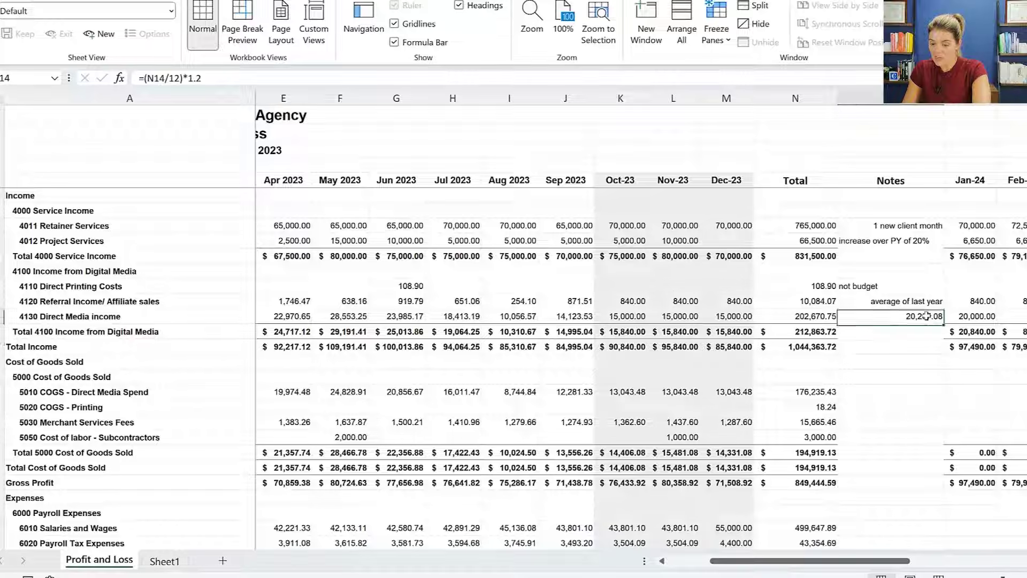
left_click(984, 317)
mouse_move(998, 322)
left_mouse_down()
mouse_move(1022, 321)
mouse_move(995, 321)
left_mouse_up()
Replace the scratch calculation for 4130 Direct Media income with the note "increase over PY of 20%"
left_click(326, 316)
key("Delete")
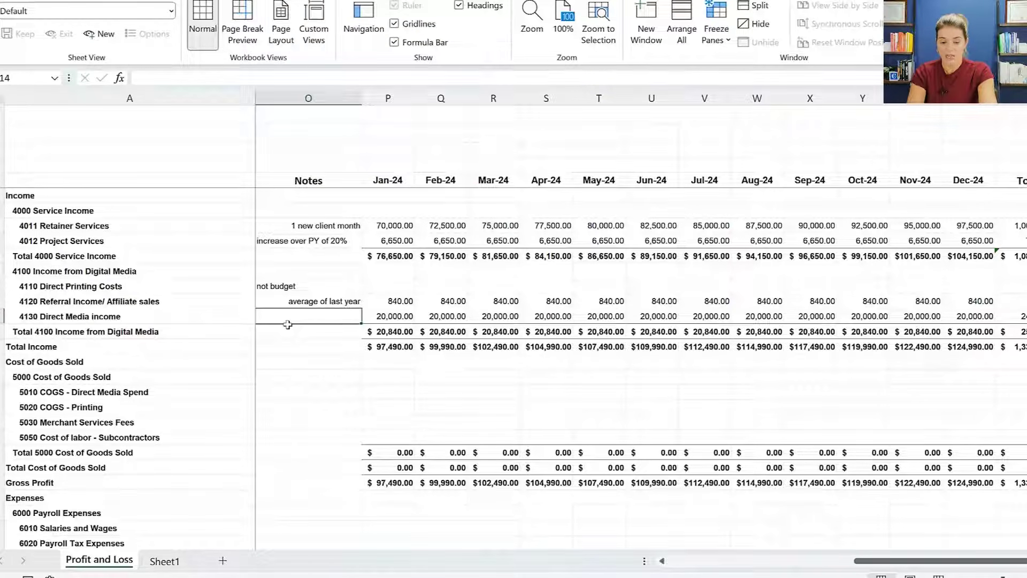
type("increase over PY of 20%")
key("Return")
Calculate the increase in Total Income from 2023 to 2024 beside the 2024 total with =AB18-N18
key("Left")
key("Left")
key("Right")
key("Right")
key("Right")
key("Right")
key("Down")
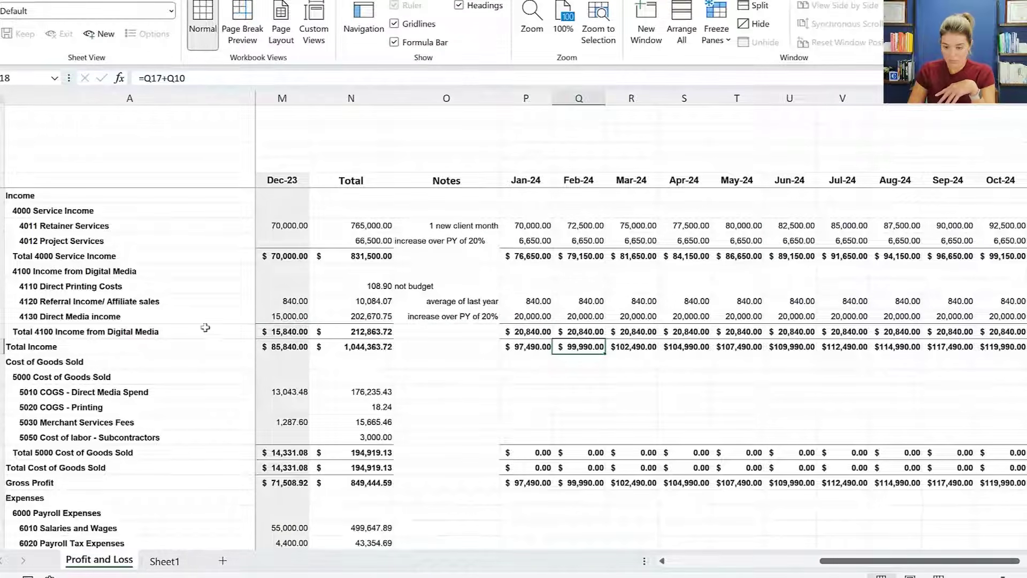
left_click(808, 348)
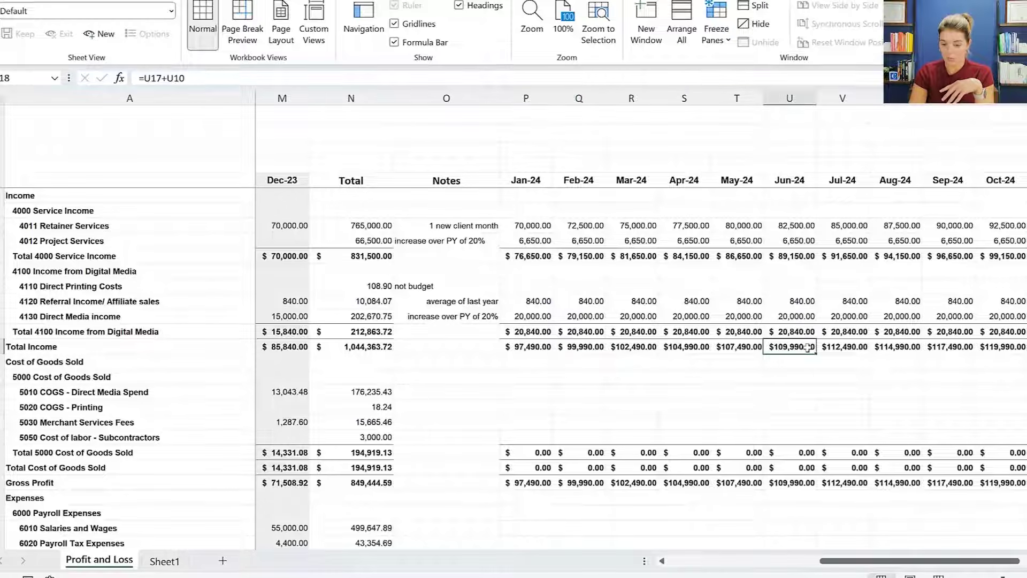
key("Right")
key("Right")
key("Right")
key("Right")
key("Right")
key("Right")
key("Right")
key("Right")
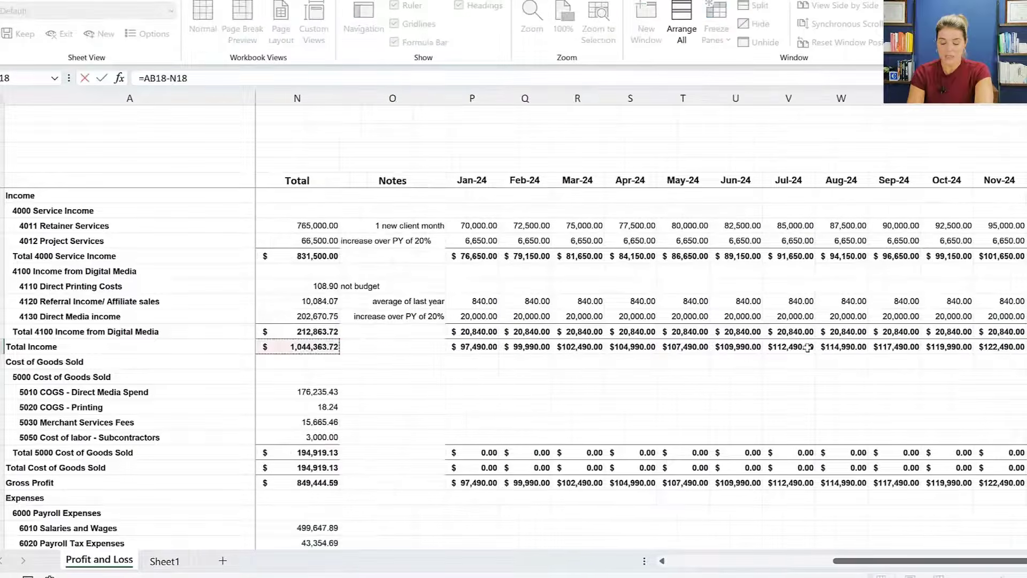
key("Right")
key("Left")
key("Return")
key("Up")
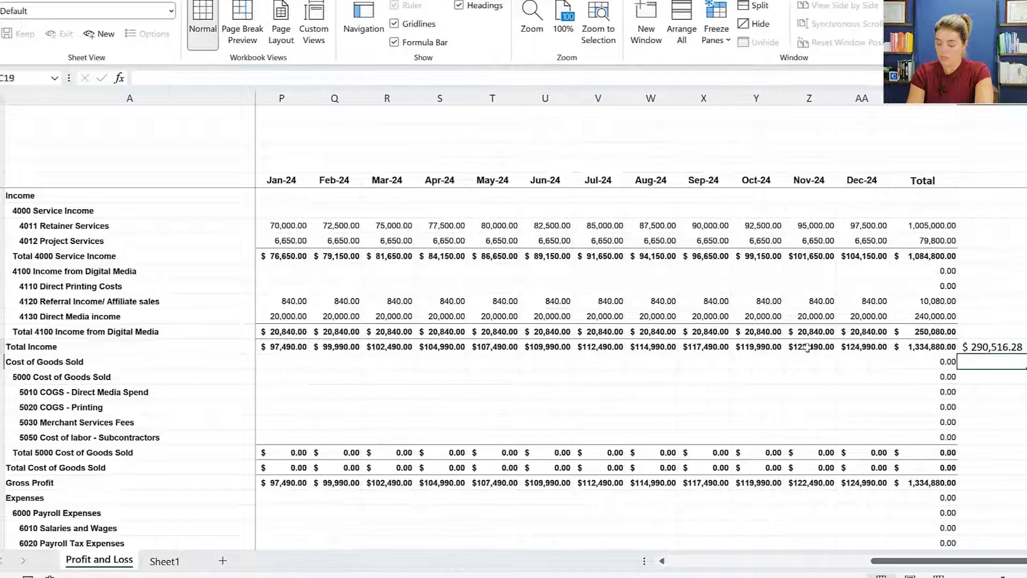
Calculate the Total Income growth rate over 2023 beside the dollar increase with =AC18/N18
key("Right")
type("=")
key("Left")
type("/")
key("Left")
key("Left")
key("Left")
key("Left")
key("Left")
key("Left")
key("Left")
key("Left")
key("Left")
key("Left")
key("Left")
key("Left")
key("Left")
key("Left")
key("Left")
key("Left")
key("Left")
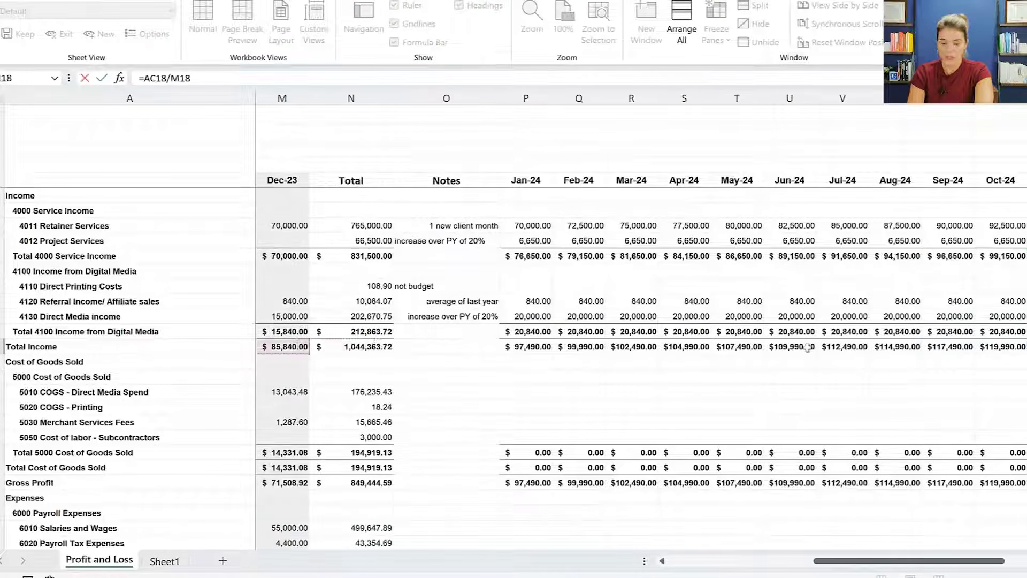
key("Right")
key("Return")
key("Up")
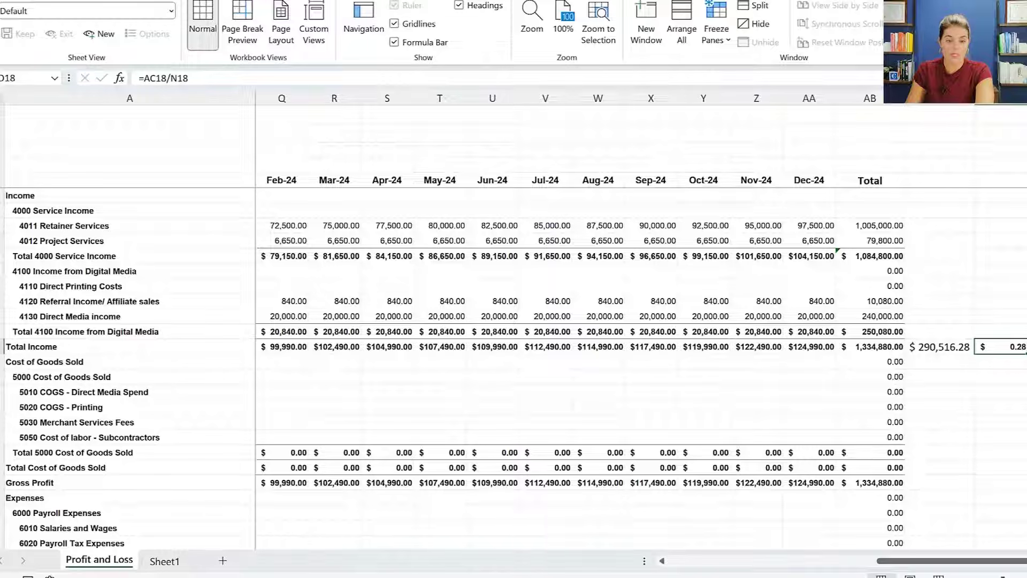
Format the Total Income growth rate as a percentage with two decimal places
left_click(22, 1)
left_click(415, 33)
left_click(455, 35)
left_click(455, 35)
left_click(1000, 437)
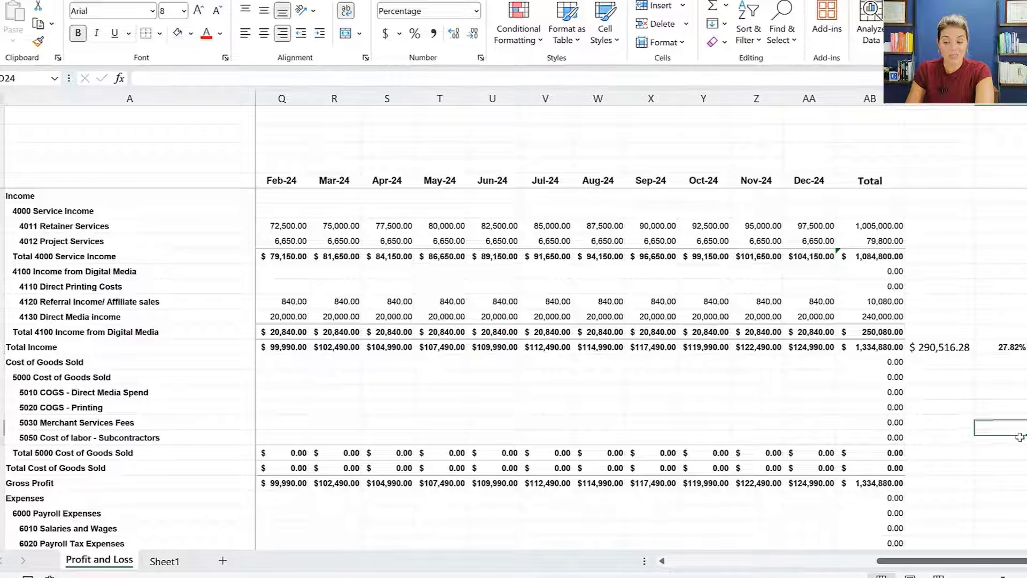
left_click(955, 347)
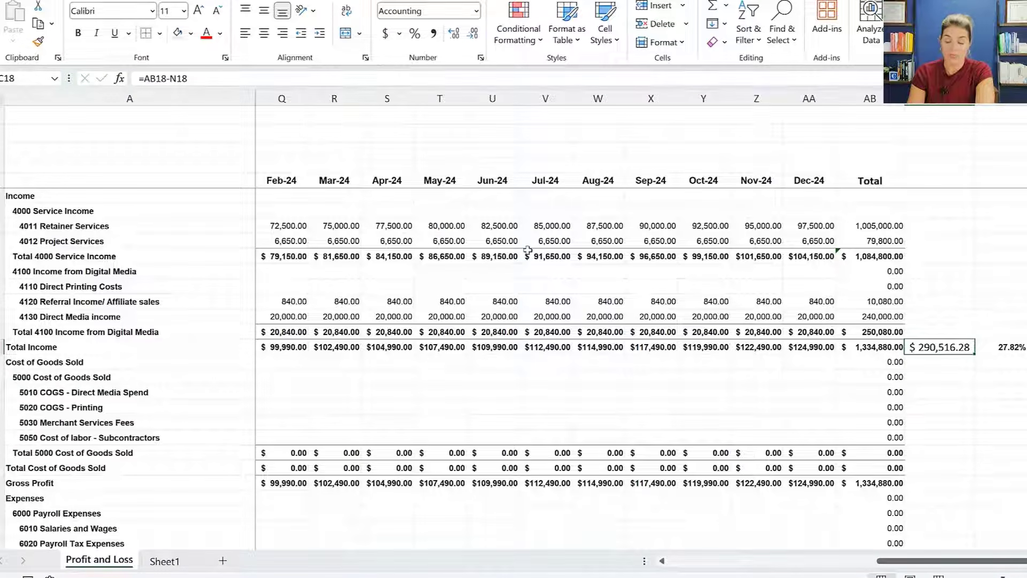
Copy the 5010 COGS - Direct Media Spend formula from Mar 2023 into Jan-24
key("Down")
key("Left")
key("Left")
key("Left")
key("Left")
key("Left")
key("Left")
key("Left")
key("Left")
key("Left")
key("Left")
key("Left")
key("Left")
key("Left")
key("Left")
key("Left")
key("Left")
key("Left")
key("Left")
key("Left")
key("Left")
key("Left")
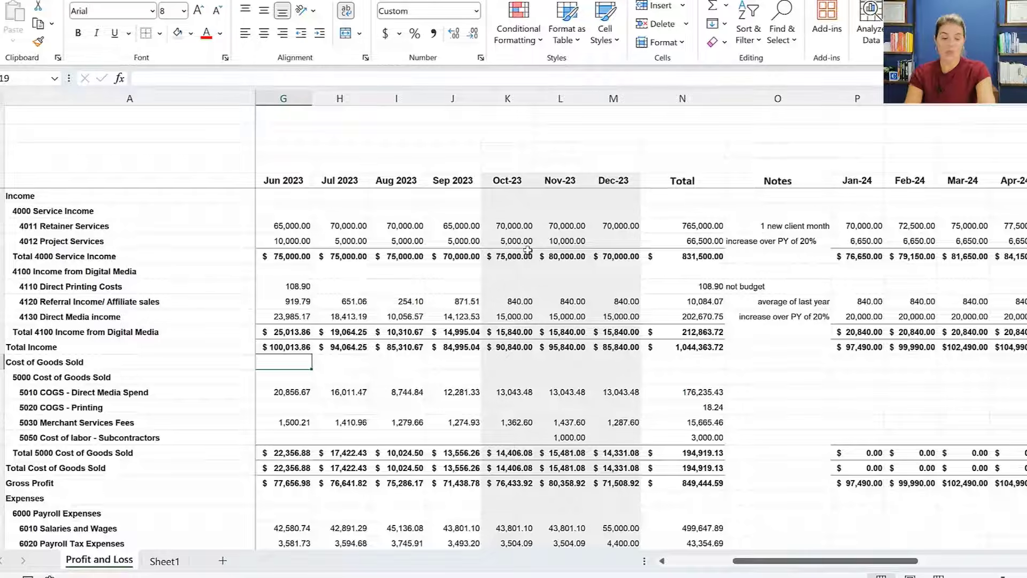
key("Down")
key("Down")
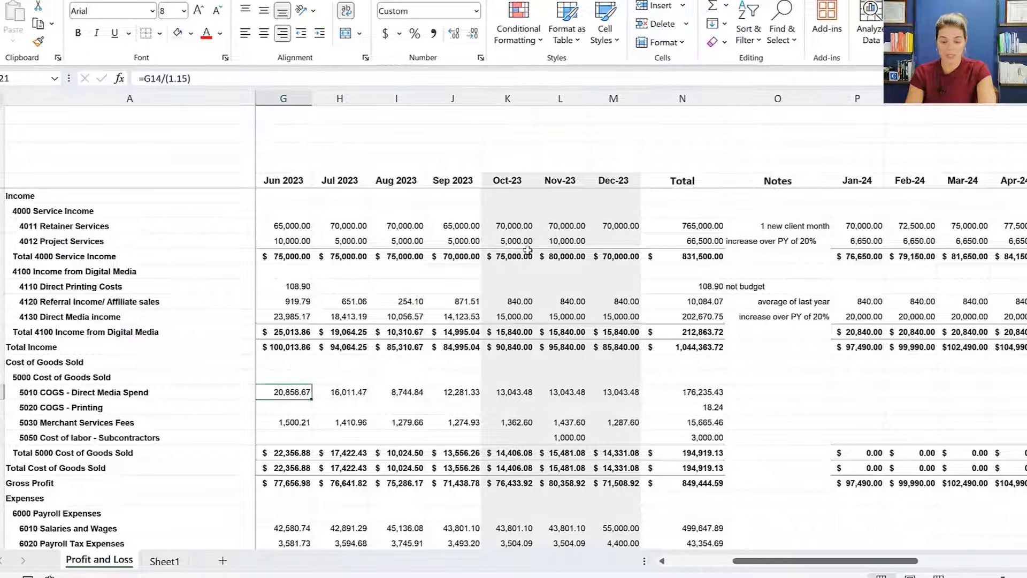
key("Left")
key("Left")
key("Left")
key("ctrl+c")
key("Right")
key("Right")
key("Right")
key("Right")
key("Right")
key("Right")
key("Right")
key("Right")
key("Right")
key("Right")
key("Right")
key("Right")
key("ctrl+v")
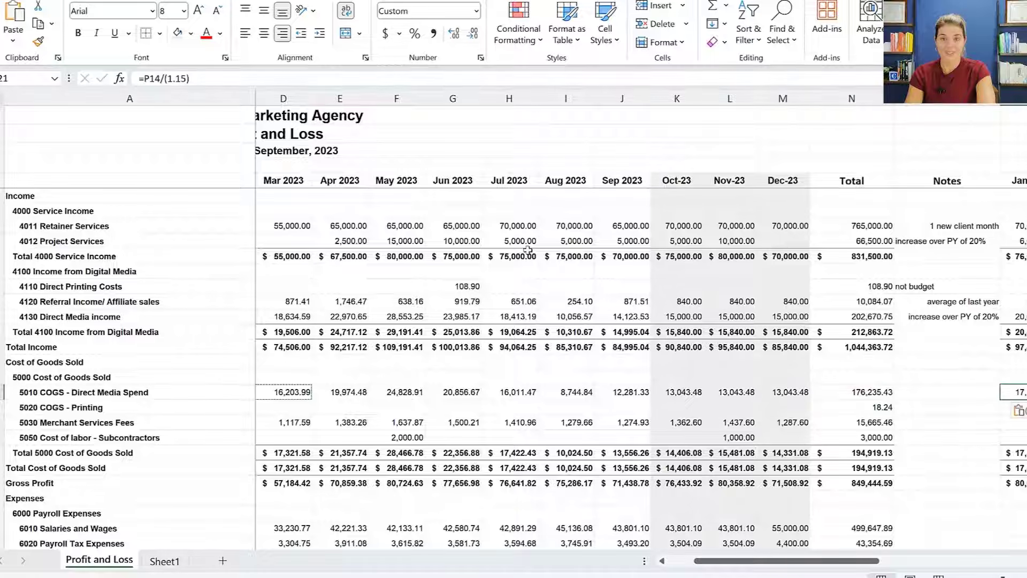
scroll(527, 249, "right", 7)
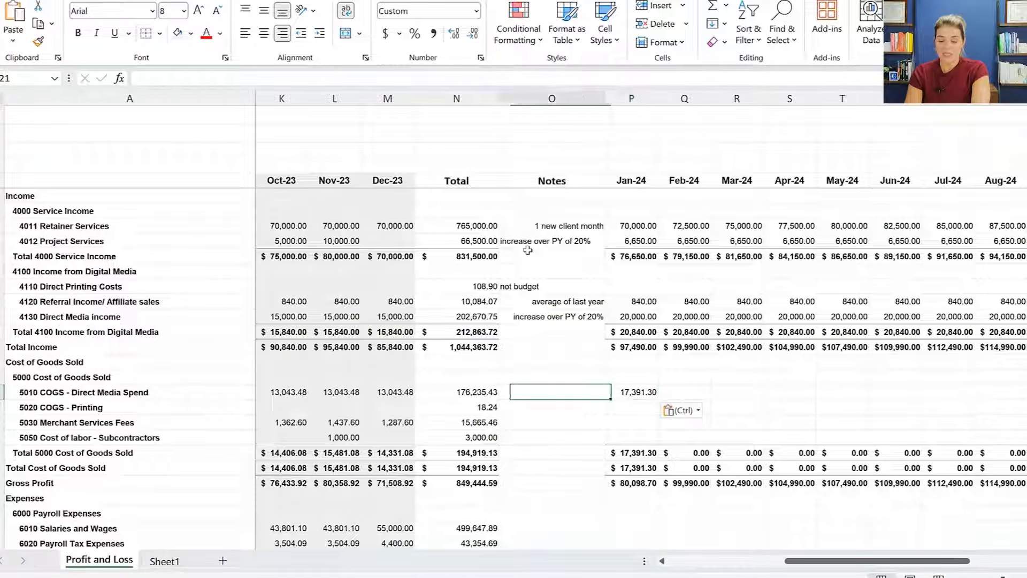
Check the Jan-24 Direct Media Spend against income with a temporary *1.15 formula in the cell above, and clear it
key("Up")
key("Up")
key("Up")
key("Up")
key("Up")
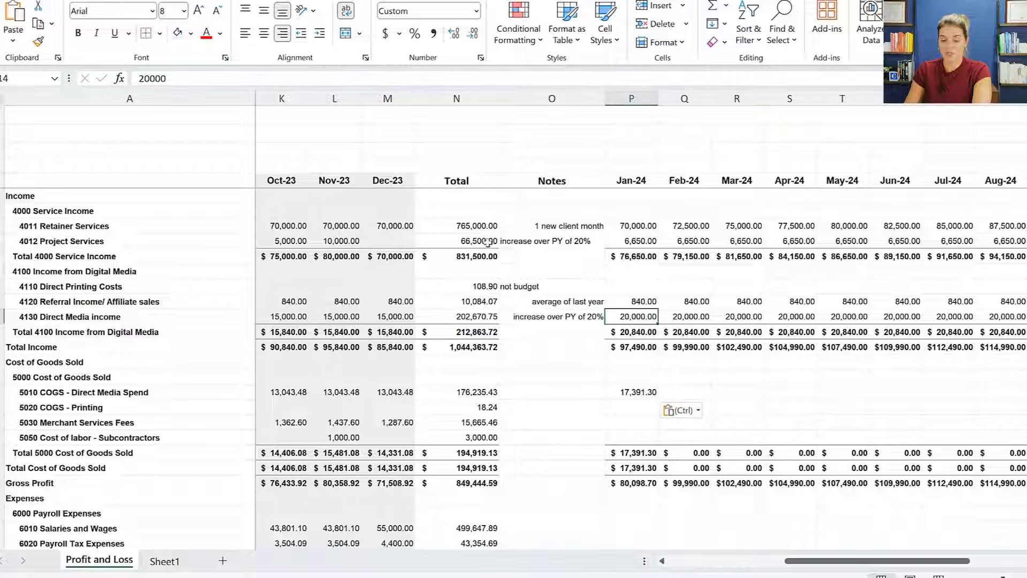
left_click(627, 393)
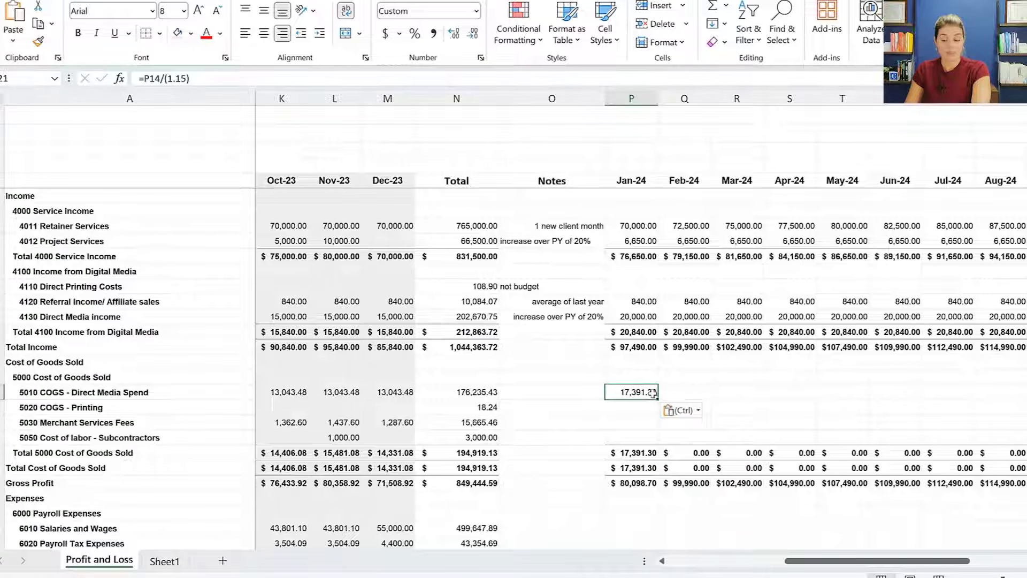
left_click(642, 323)
left_click(650, 391)
left_click(653, 379)
type("=")
key("Down")
type("*1.15")
key("Return")
left_click(653, 379)
key("Delete")
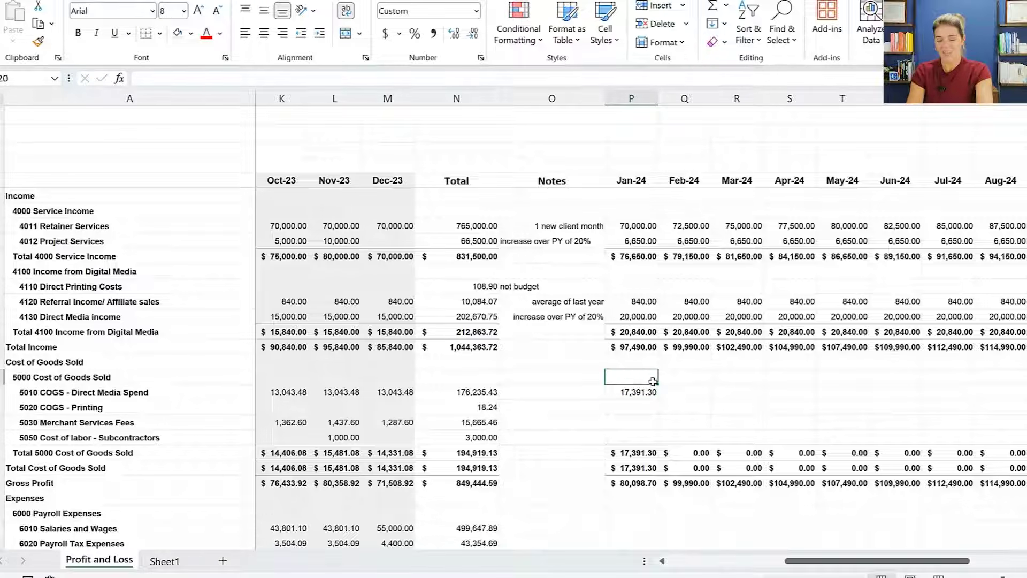
Enter the note "direct media spend" for 5010 COGS - Direct Media Spend
key("Left")
key("Down")
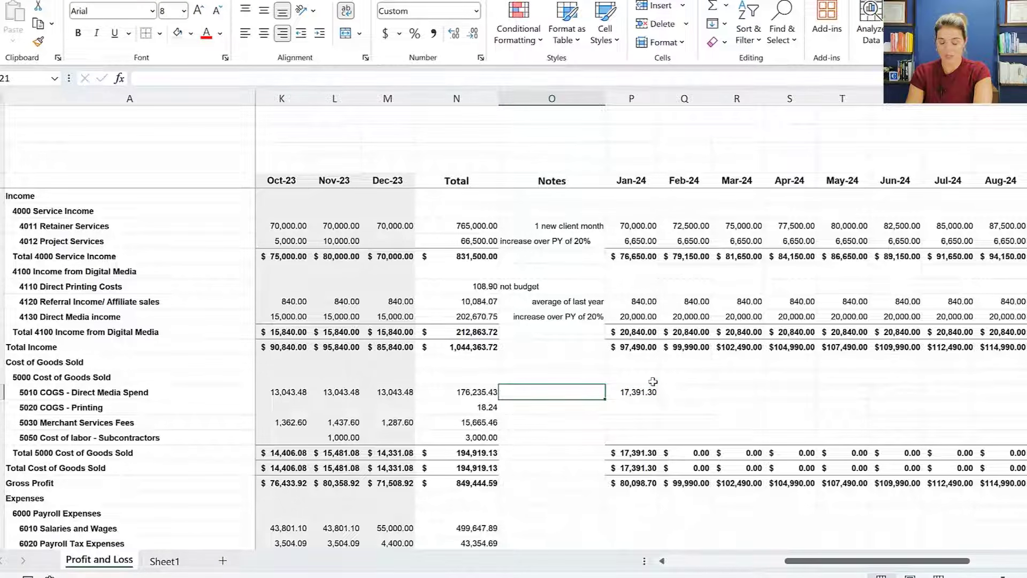
key("Right")
key("Left")
key("Right")
key("Left")
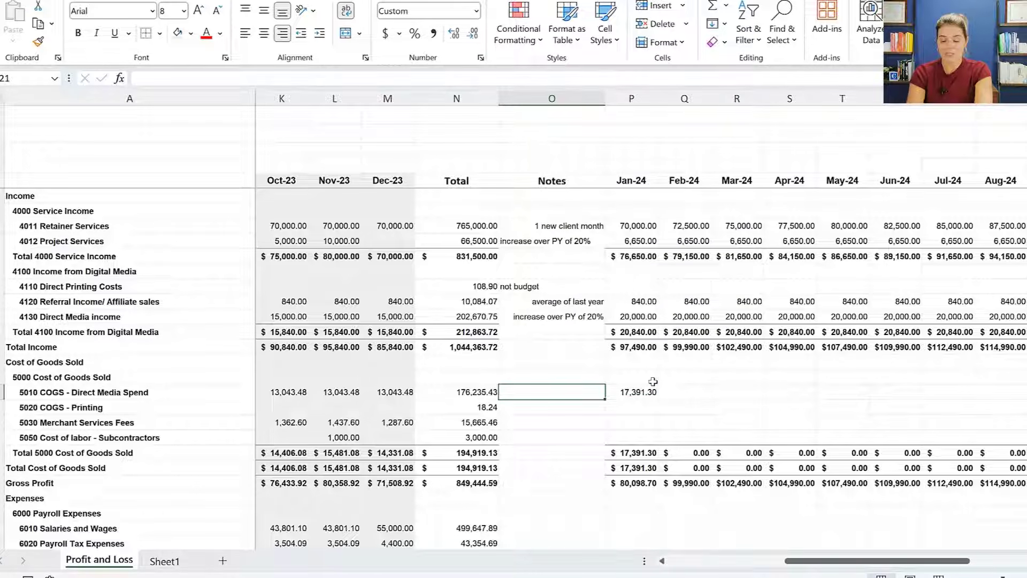
type("direct media spend")
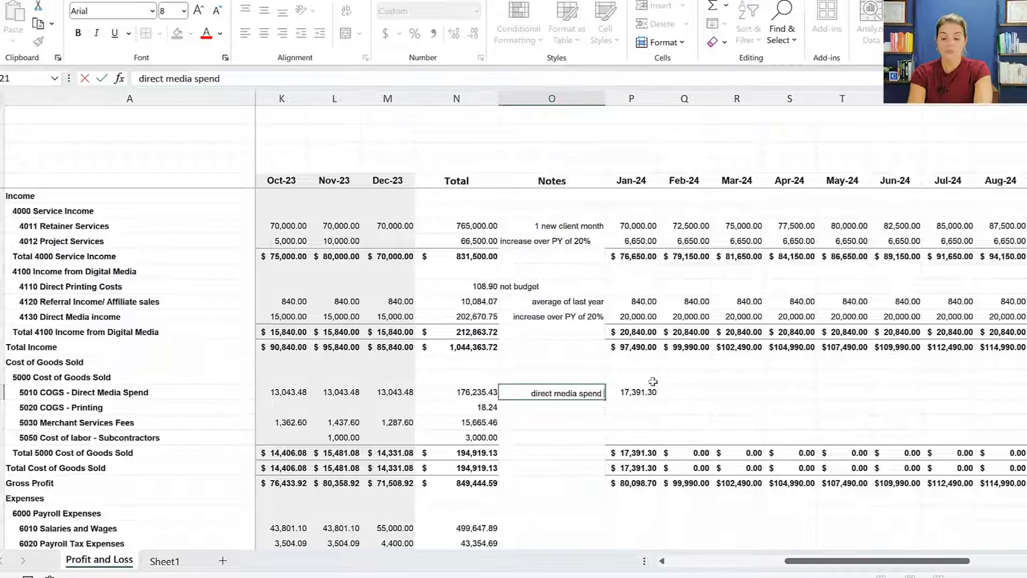
key("Return")
key("Up")
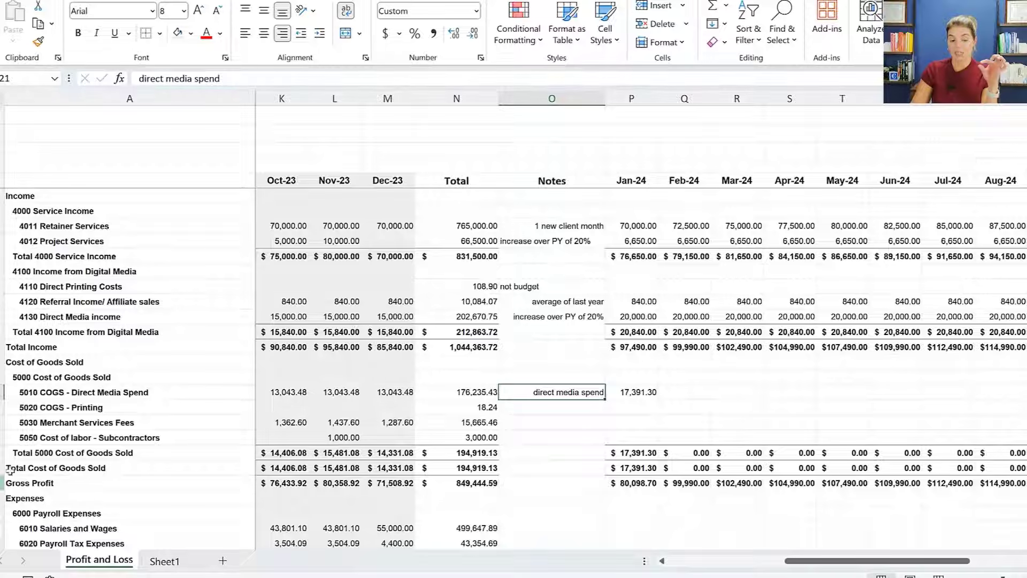
Copy the Jan-24 formula for 5010 COGS - Direct Media Spend across all months through Dec-24
left_click(2, 393)
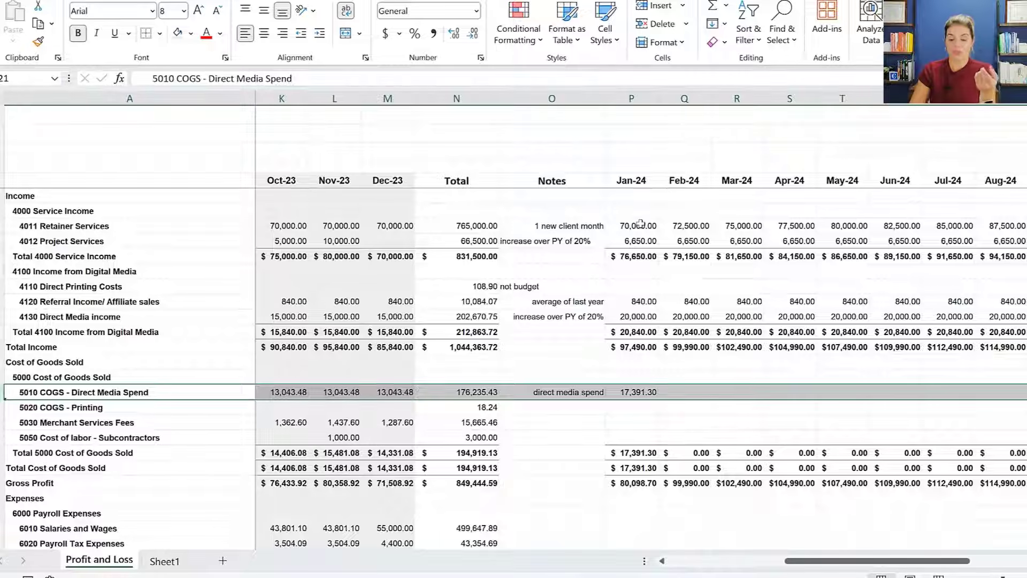
left_click(598, 317)
left_click(634, 319)
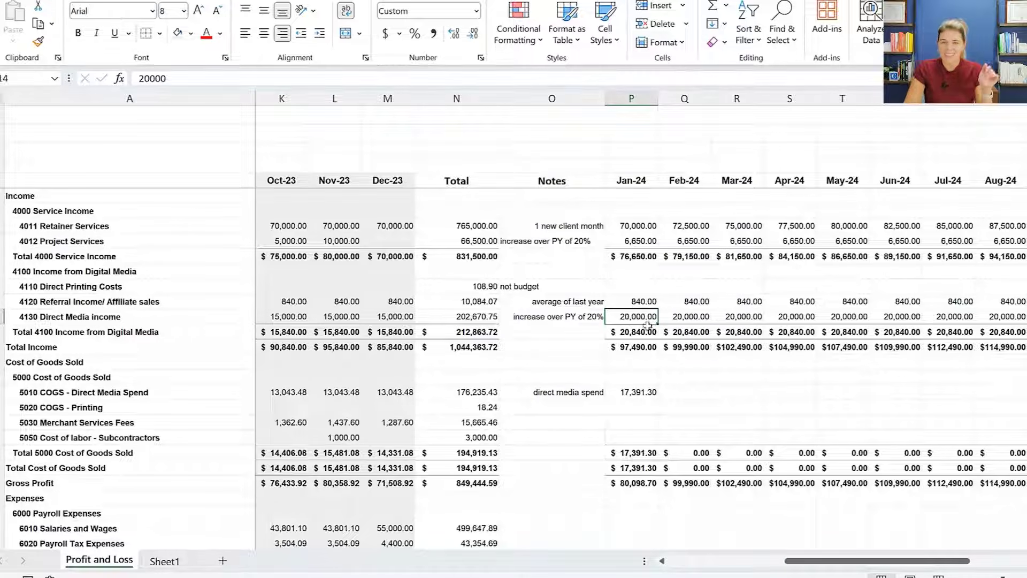
left_click(649, 392)
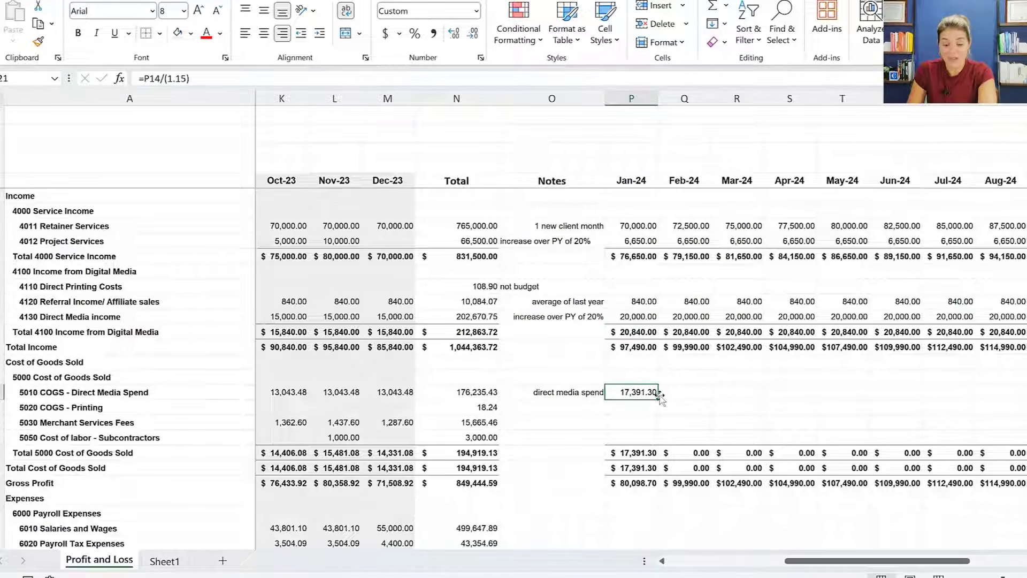
key("ctrl+shift+Right")
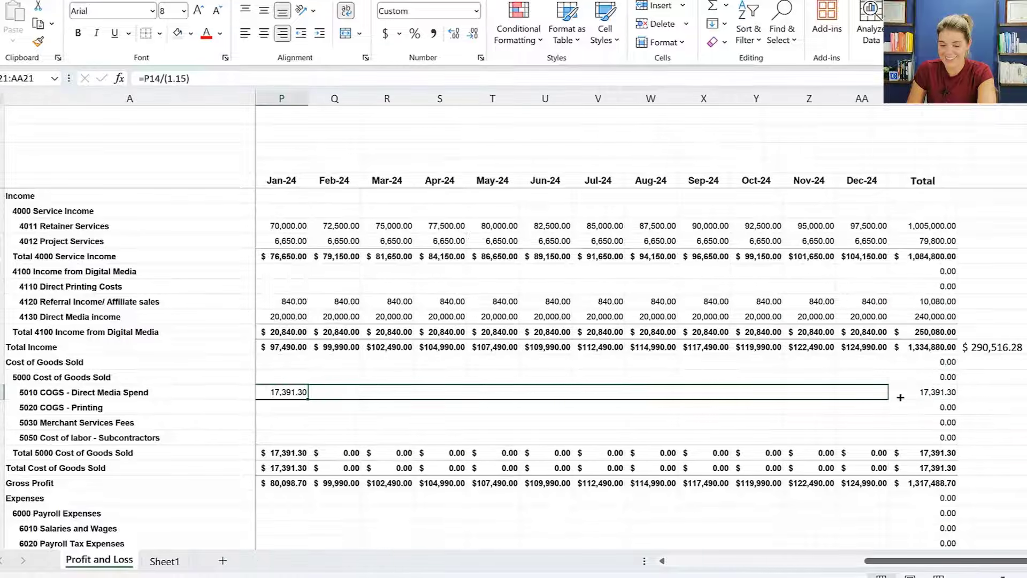
key("ctrl+r")
left_click(586, 227)
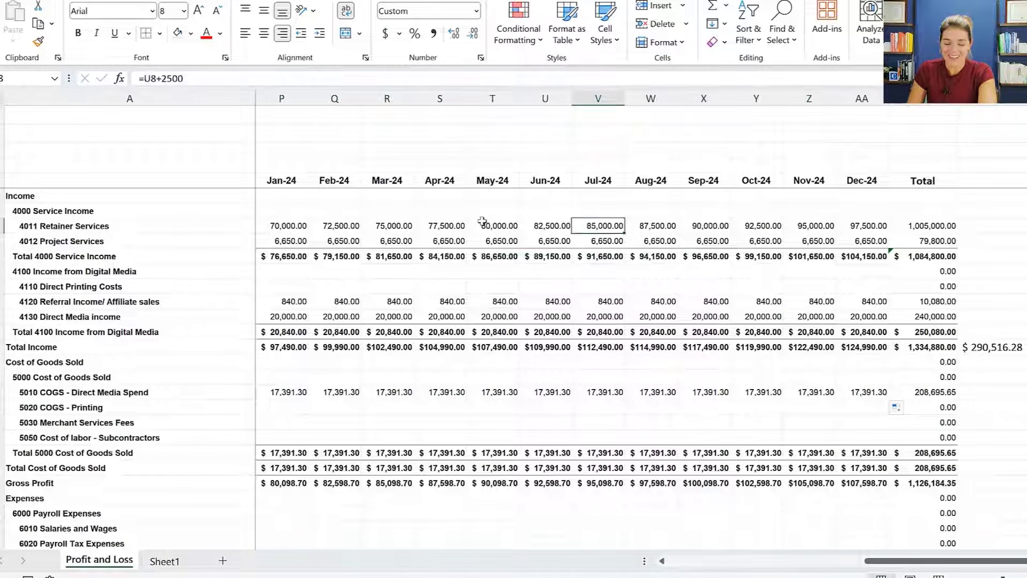
Examine the Mar 2023 formulas for Total Income and 5030 Merchant Services Fees to see how the fees are calculated
left_click(432, 394)
key("Down")
key("Left")
key("Left")
key("Left")
key("Left")
key("Left")
key("Left")
key("Left")
key("Left")
key("Left")
key("Left")
key("Left")
key("Left")
key("Left")
key("Left")
key("Left")
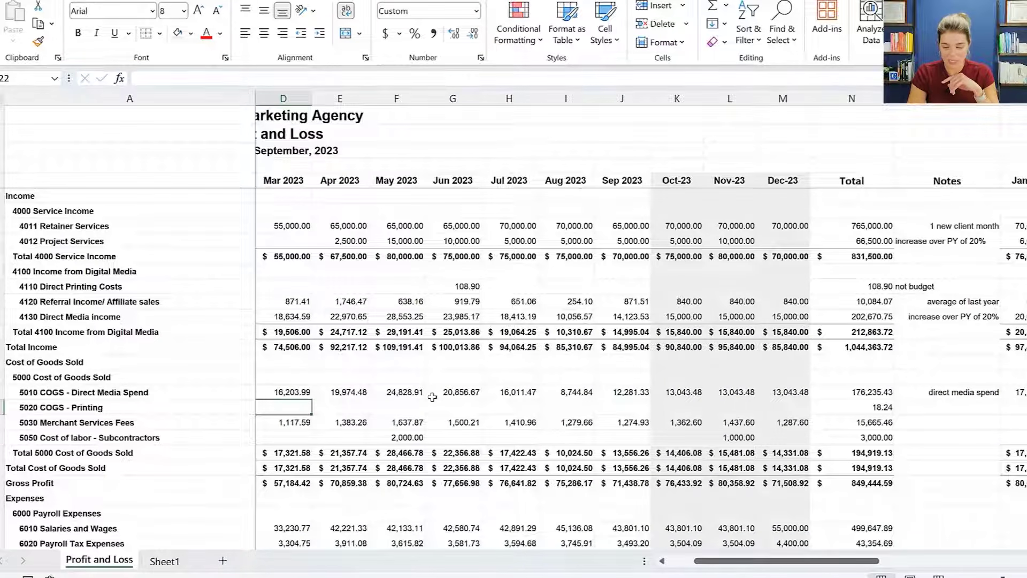
key("Up")
key("Up")
key("Up")
key("Up")
key("Up")
key("Up")
key("Up")
key("Up")
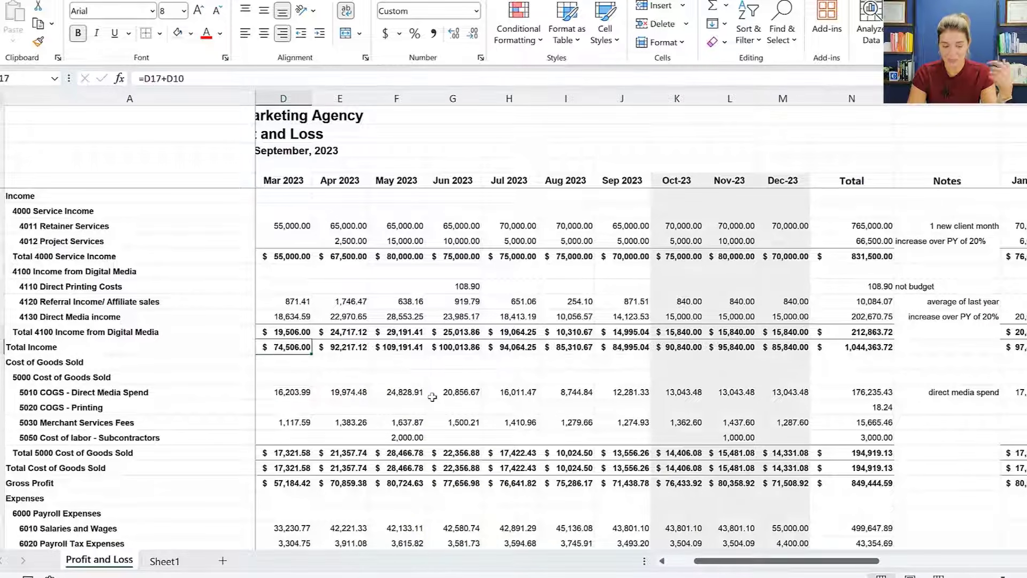
key("Down")
key("Down")
key("Down")
key("Down")
key("Down")
key("Down")
key("Down")
key("Down")
key("Down")
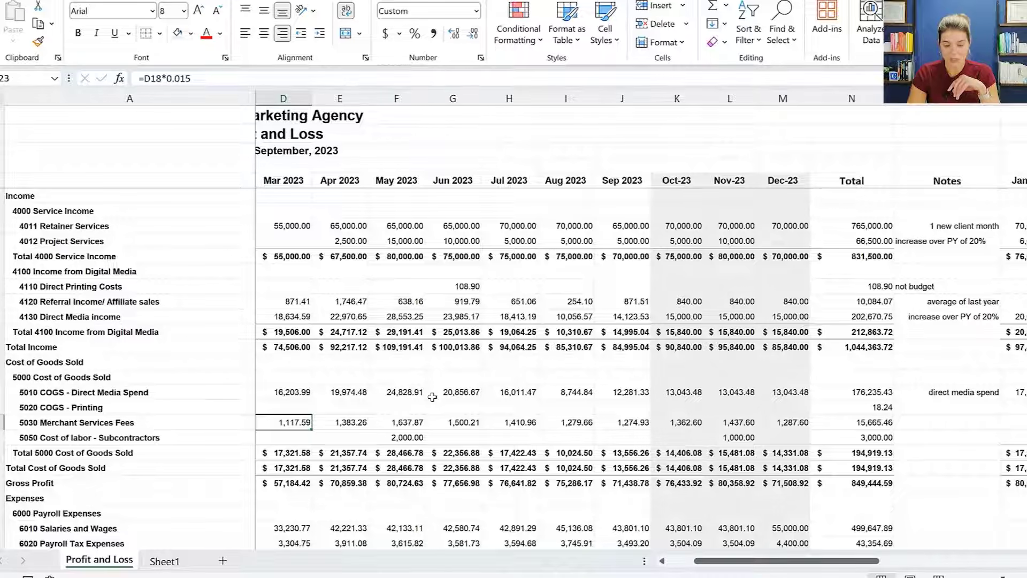
Enter the note "average from the past, use dependent calculation" for 5030 Merchant Services Fees
key("Right")
key("Right")
key("Right")
key("Right")
key("Right")
key("Right")
key("Right")
key("Right")
key("Right")
key("Right")
key("Right")
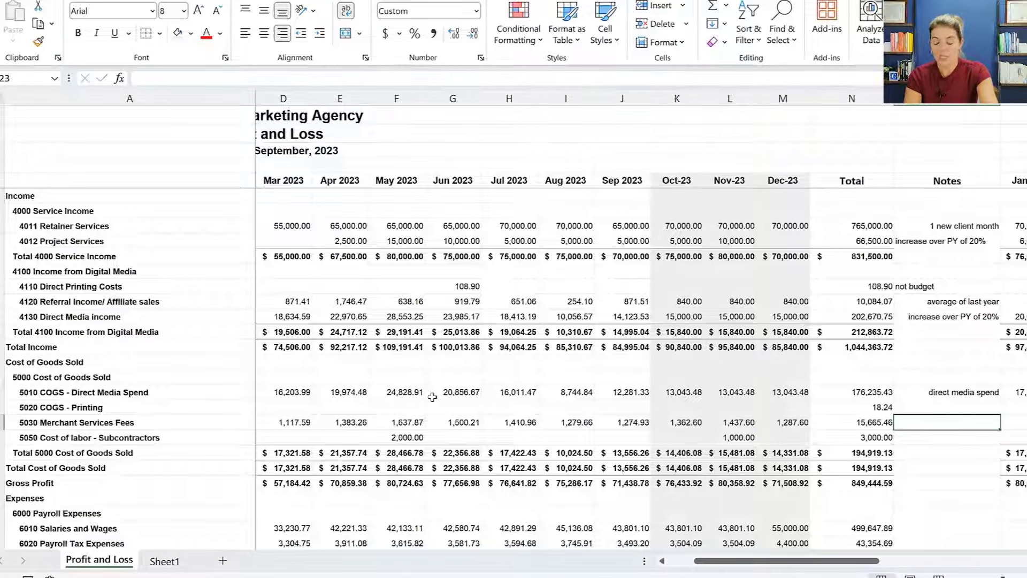
type("ava")
key("BackSpace")
type("erage from the pas")
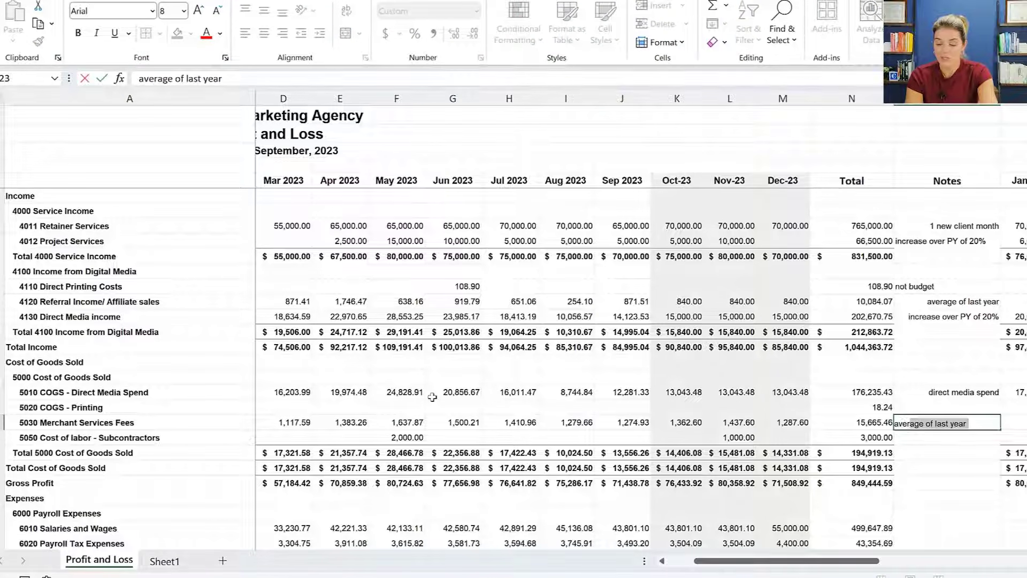
type("t ")
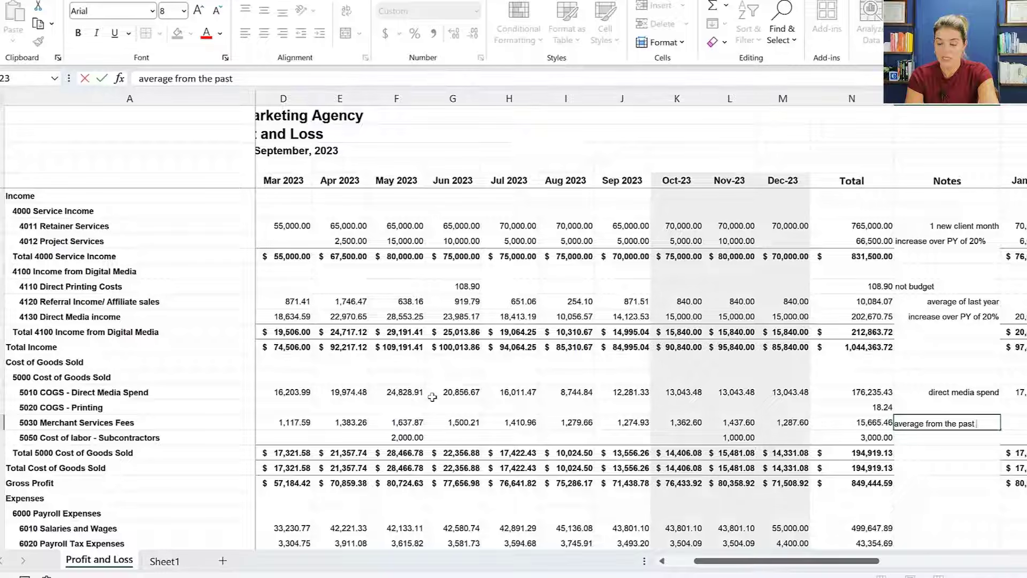
type(", use de")
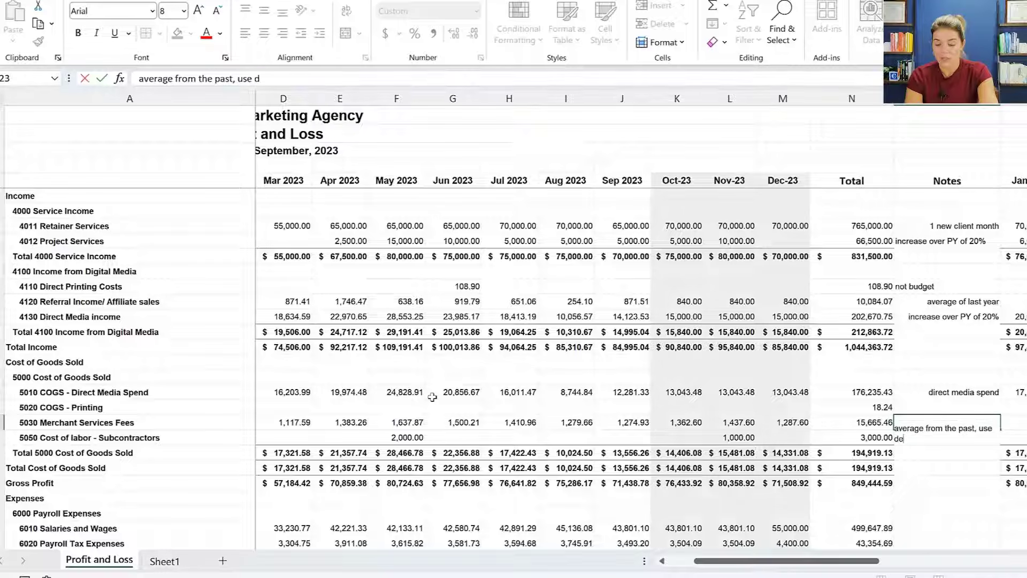
type("pendent calculation")
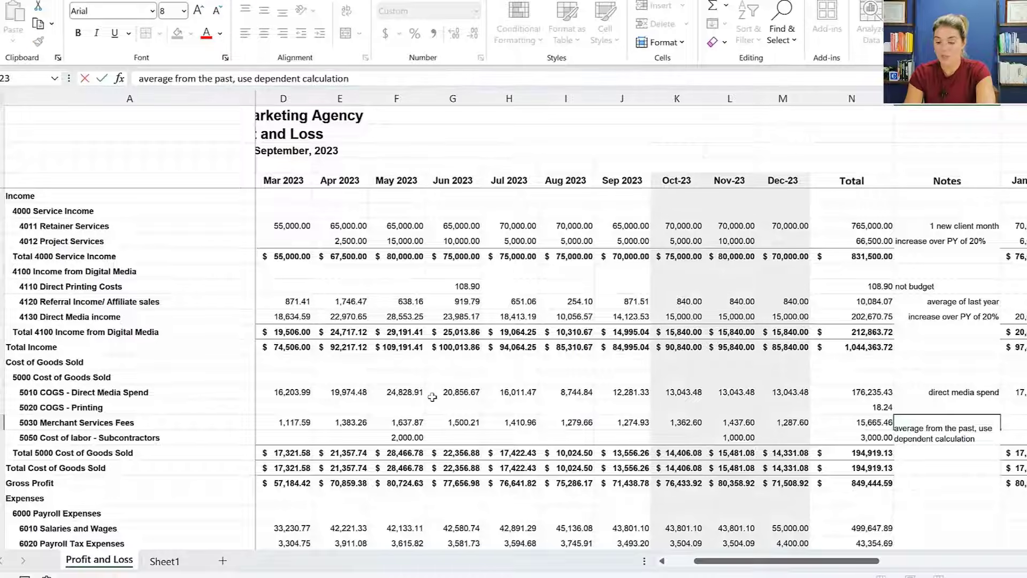
key("ctrl+Return")
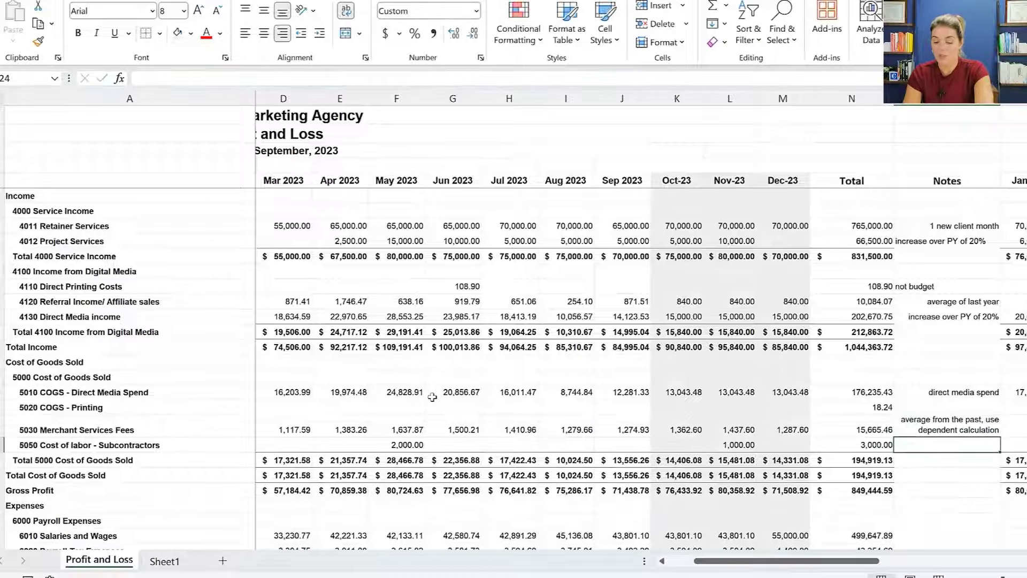
Calculate 2023 merchant services fees as a share of Total Income with =N23/N18 in the 5050 Notes cell, shown to four decimals
key("Left")
key("Right")
key("Down")
type("=")
key("Up")
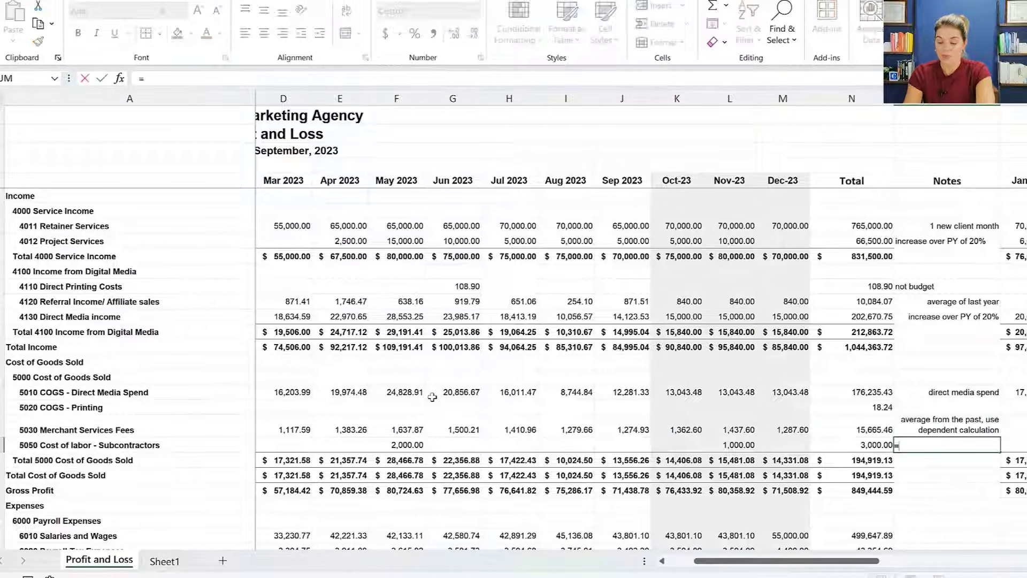
key("Left")
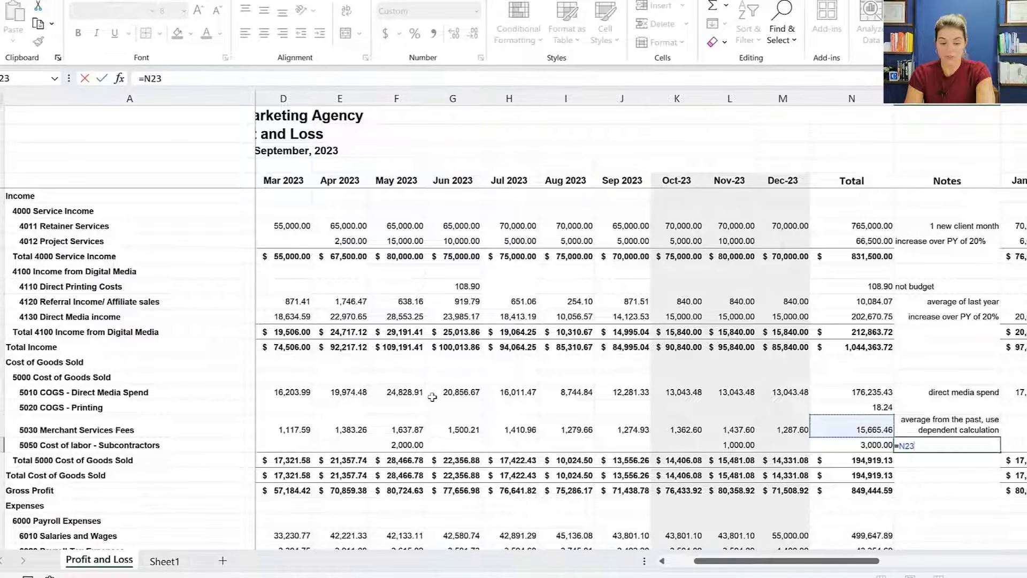
type("/")
key("Up")
key("Up")
key("Up")
key("Up")
key("Up")
key("Up")
key("Left")
key("ctrl+Return")
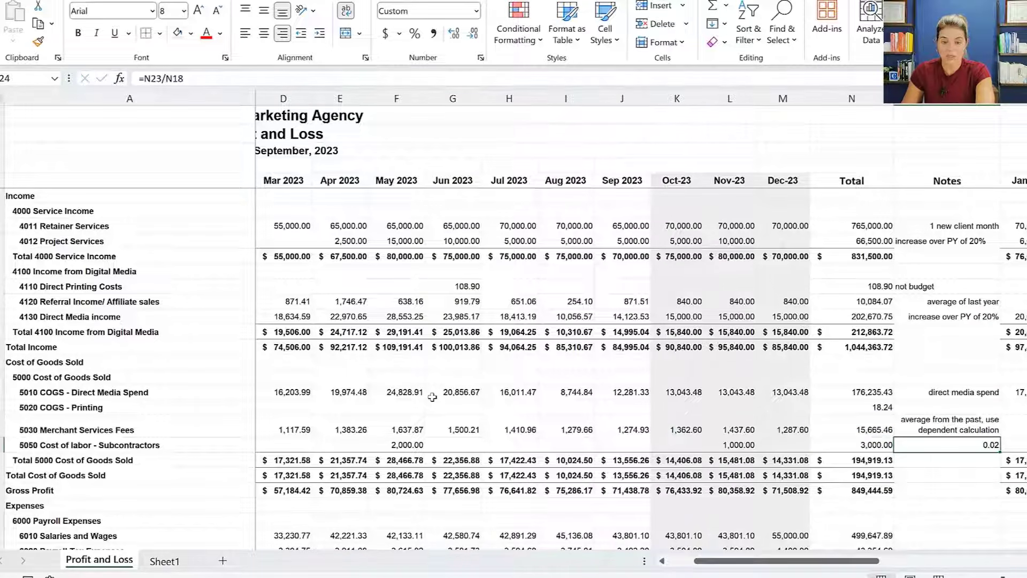
left_click(454, 34)
left_click(454, 35)
Enter =.15*P18 as the Jan-24 budget for 5030 Merchant Services Fees and copy it across through Dec-24
left_click(1015, 440)
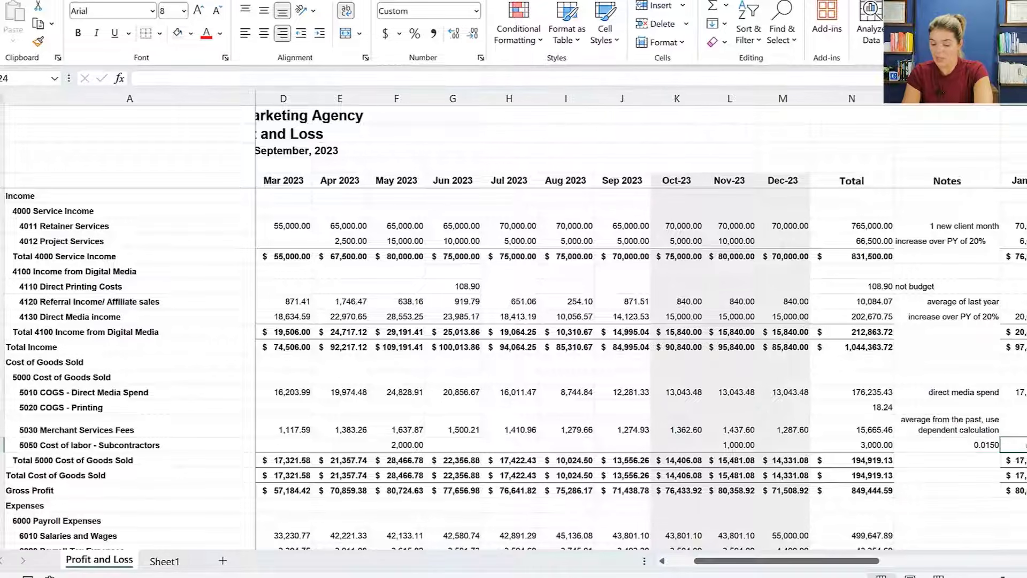
key("Up")
key("Right")
key("Right")
key("Right")
key("Right")
key("Left")
key("Left")
key("Left")
key("Left")
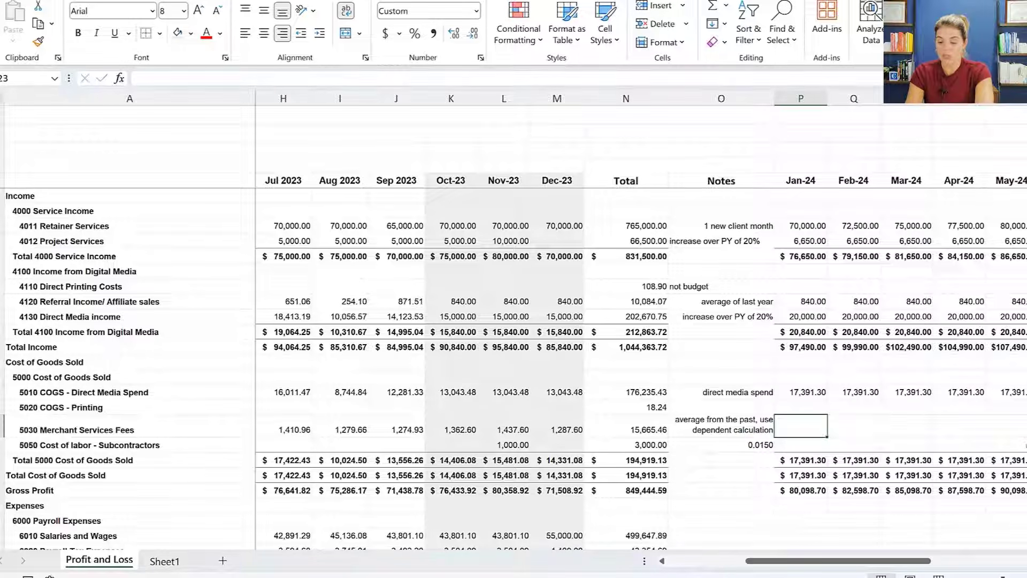
type("=.15*")
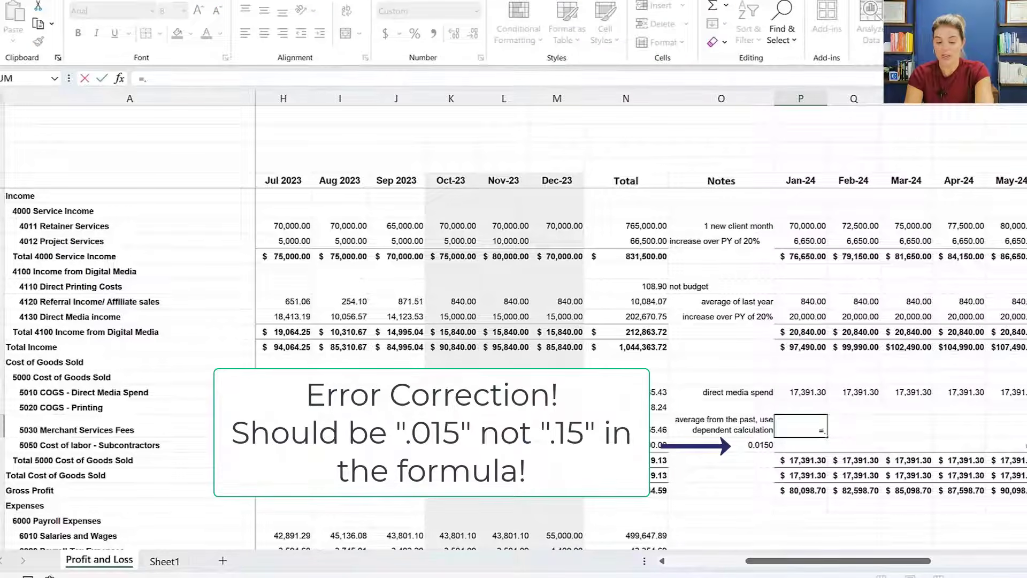
key("Up")
key("Up")
key("Up")
key("Up")
key("Up")
key("Up")
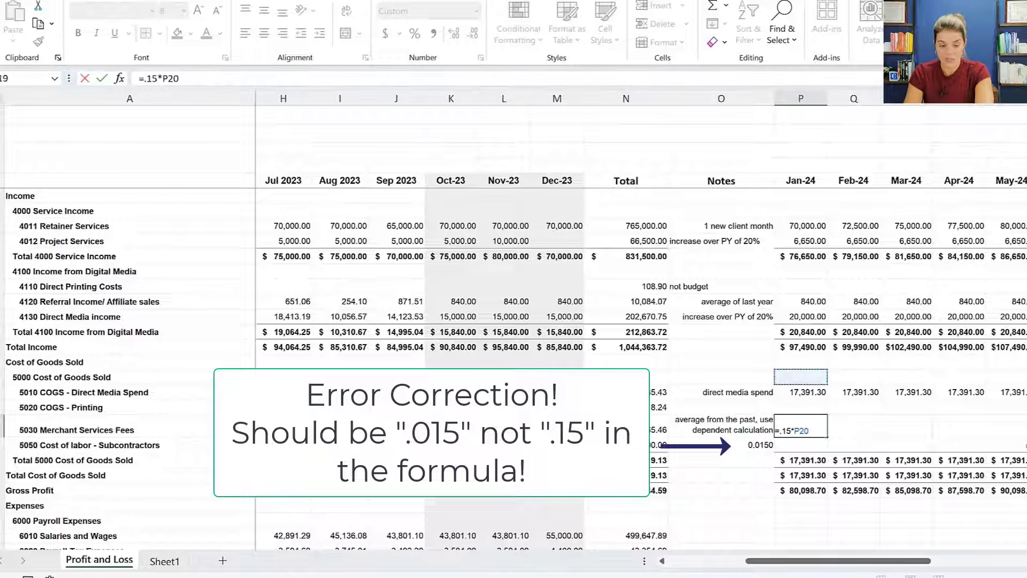
key("Down")
key("ctrl+Return")
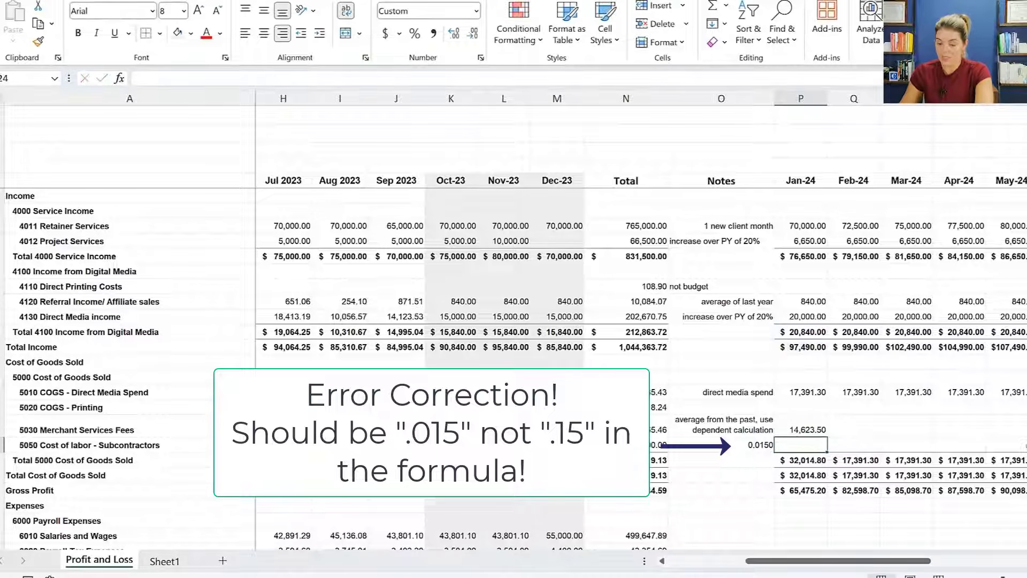
mouse_move(827, 438)
left_mouse_down()
mouse_move(1014, 436)
mouse_move(836, 436)
left_mouse_up()
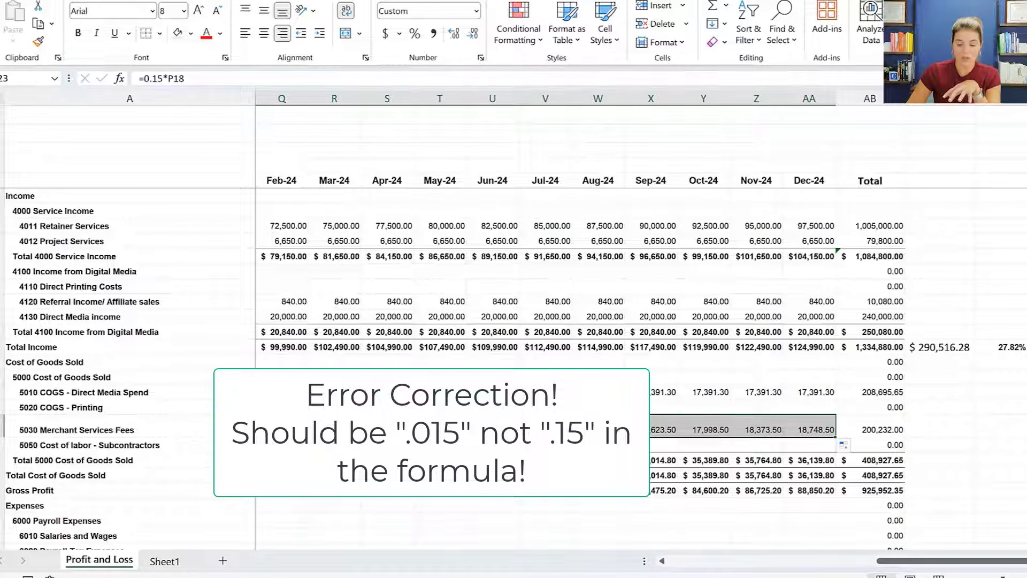
Clear the helper fee ratio from the Notes cell of 5050 Cost of labor - Subcontractors
left_click(440, 430)
left_click(440, 445)
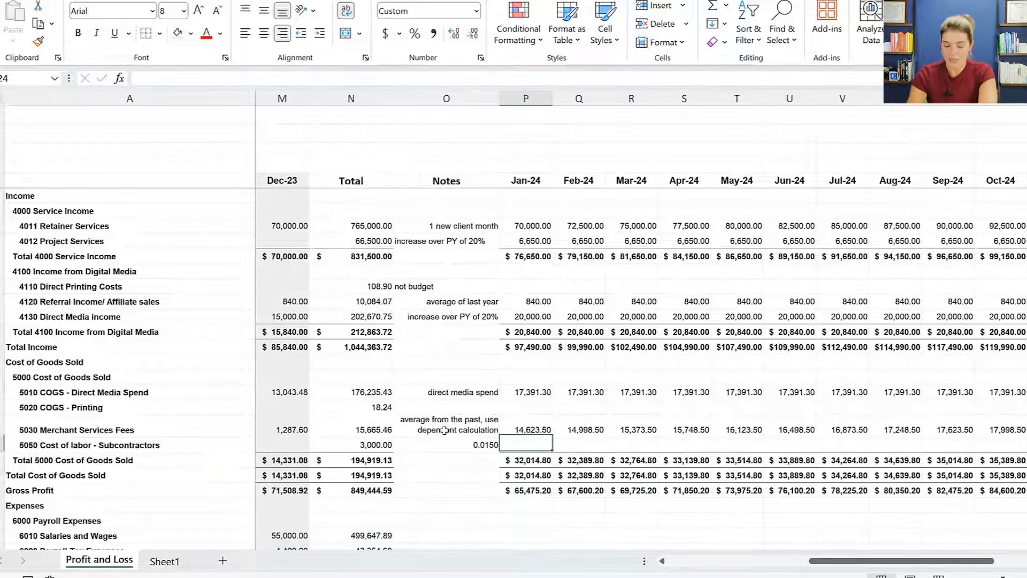
key("Down")
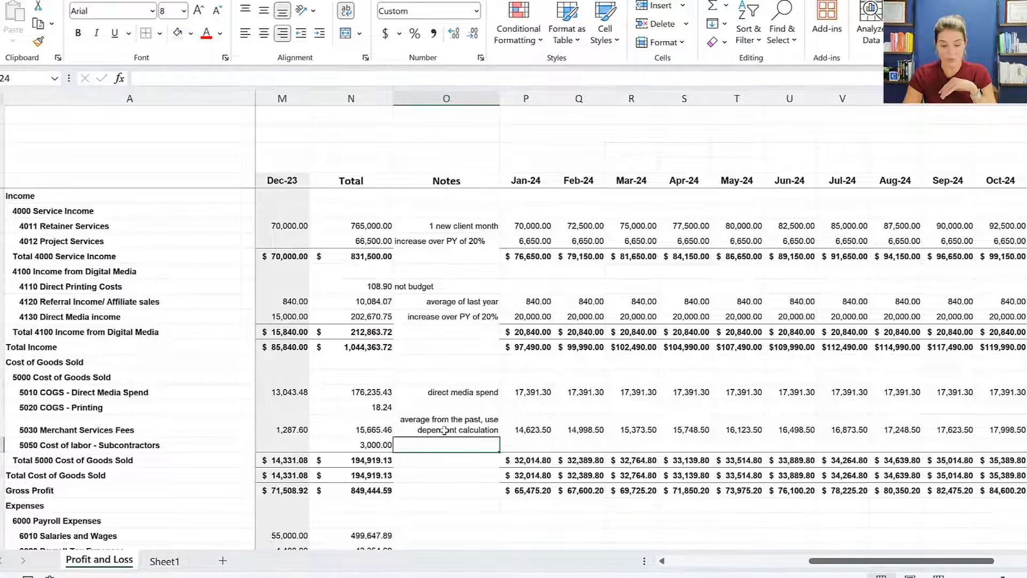
Examine the 2023 monthly amounts for 5050 Cost of labor - Subcontractors and its empty 2024 months
key("Left")
key("Left")
key("Left")
key("Left")
key("Left")
key("Left")
key("Left")
key("Left")
key("Left")
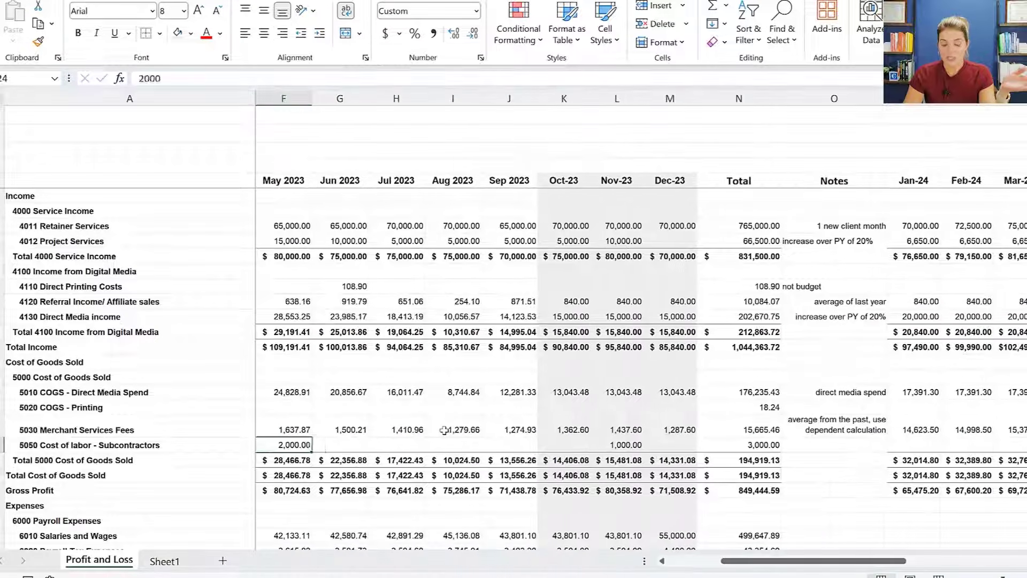
key("Left")
key("Left")
key("Right")
key("Right")
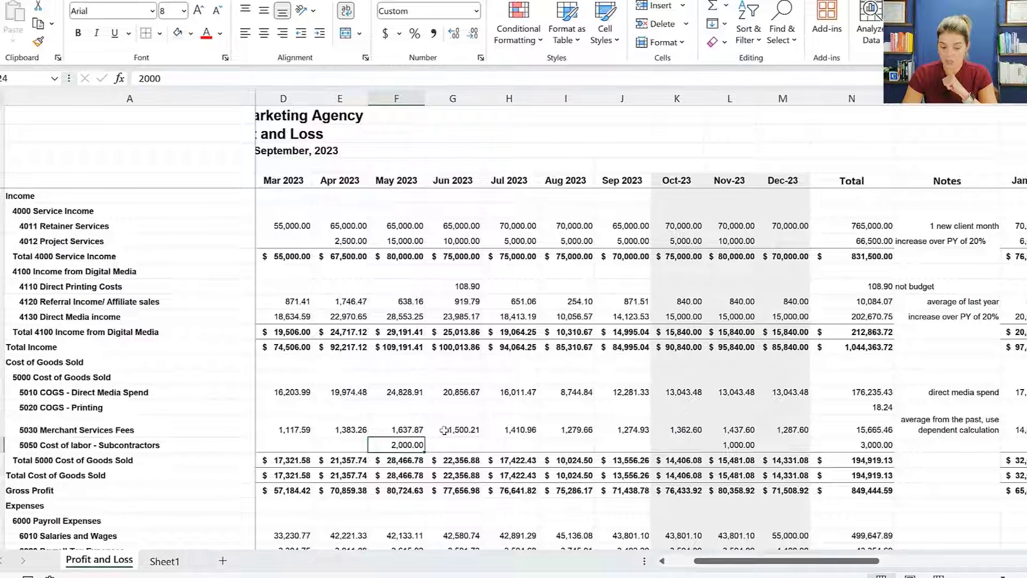
key("Right")
key("Right")
key("Right")
key("Right")
key("Right")
key("Right")
key("Right")
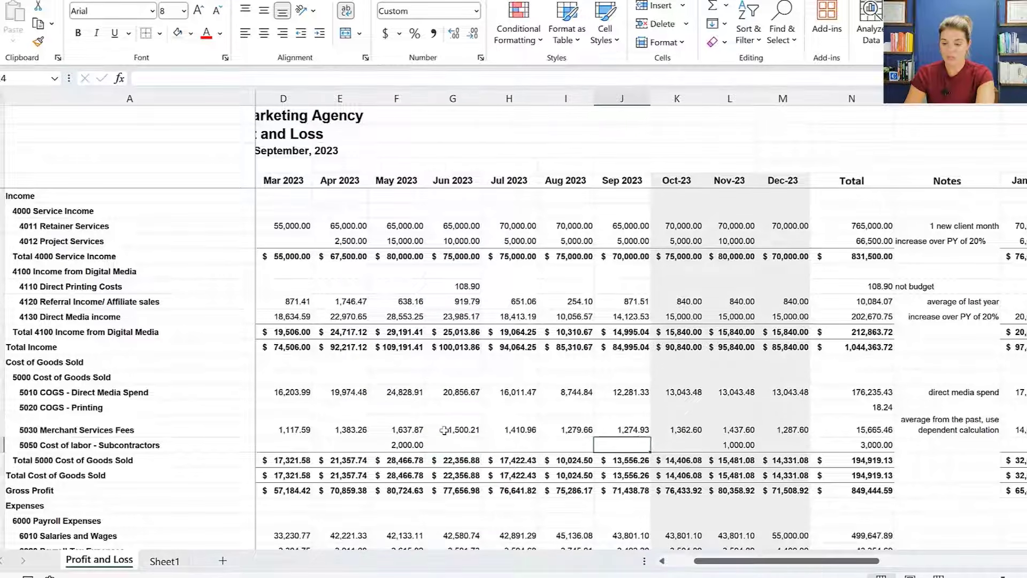
key("Right")
key("Right")
key("Right")
key("Right")
key("Right")
key("Right")
key("Right")
key("Right")
key("Right")
key("Right")
key("Right")
key("Right")
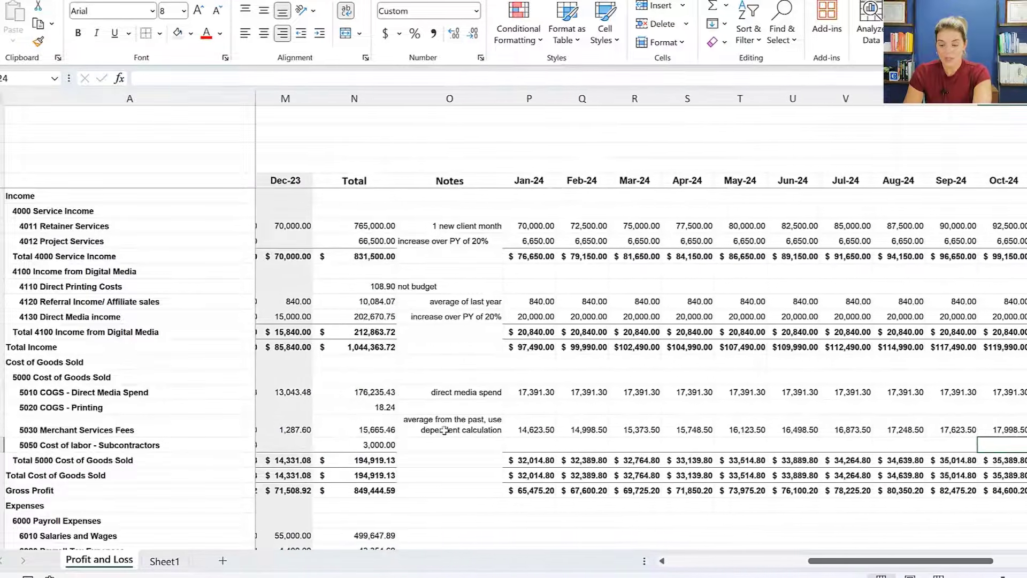
key("Left")
key("Left")
key("Left")
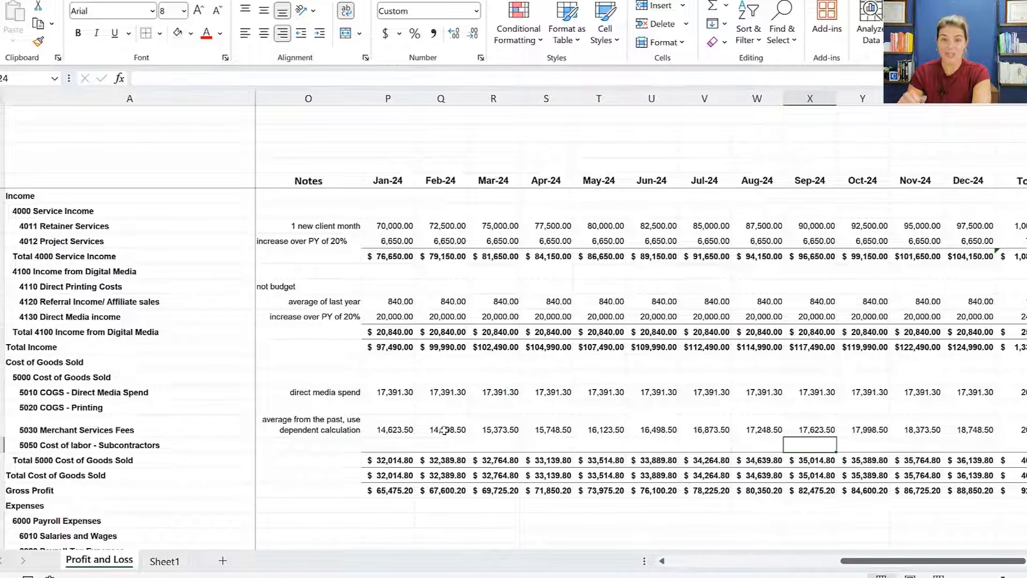
Enter the note "Annual budget" for 5050 Cost of labor - Subcontractors
key("Left")
key("Left")
key("Left")
key("Left")
key("Left")
key("Left")
key("Left")
key("Left")
key("Left")
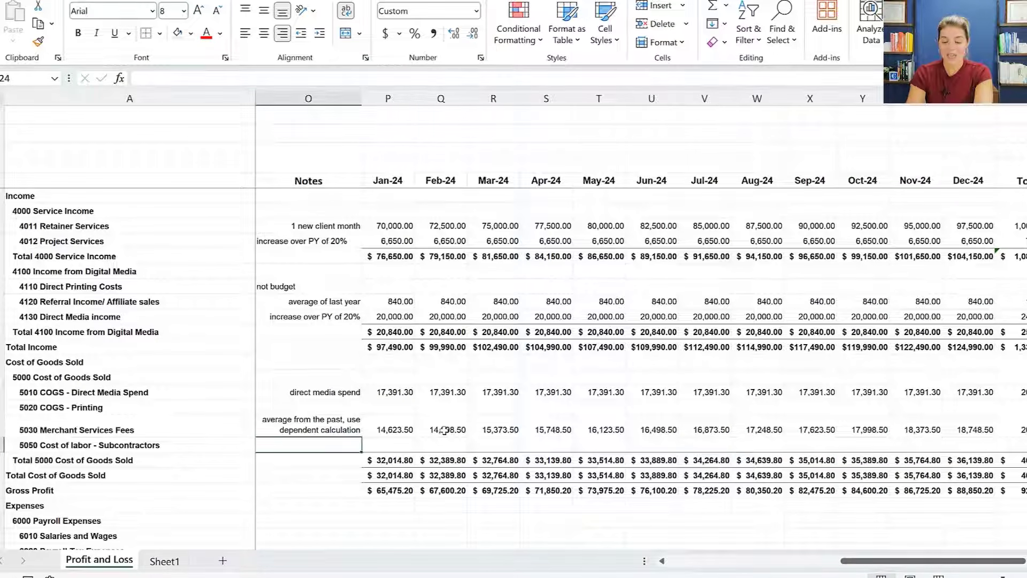
type("Annua")
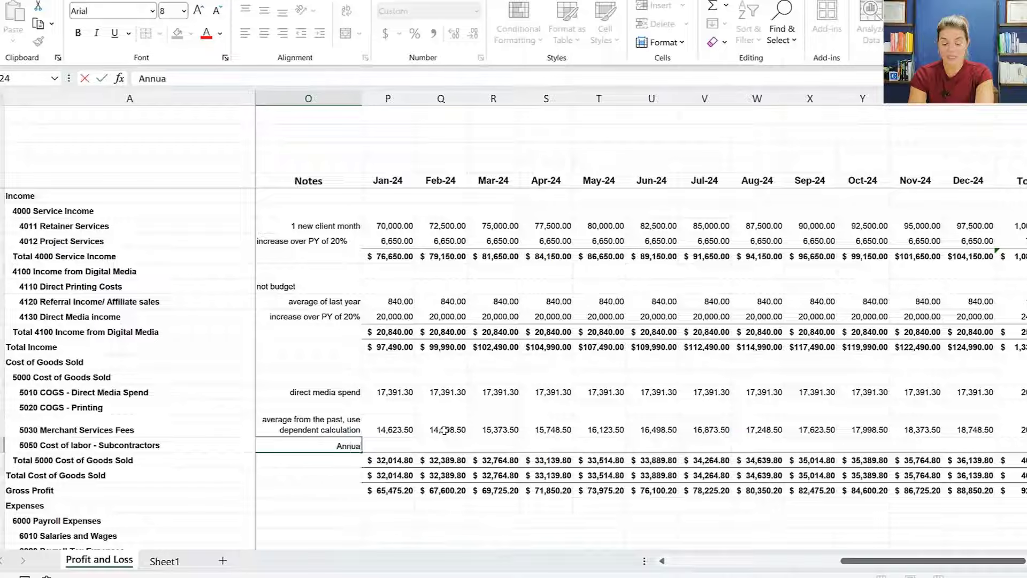
type("l budget")
key("Return")
key("Up")
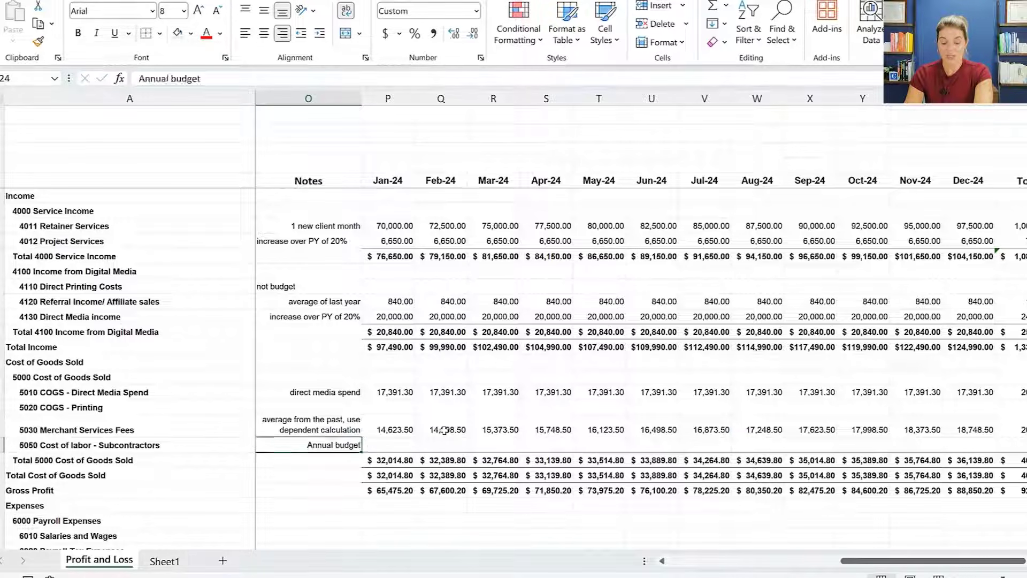
Set the Jan-24 budget for 5050 Cost of labor - Subcontractors to 800 and copy it through Dec-24
key("Right")
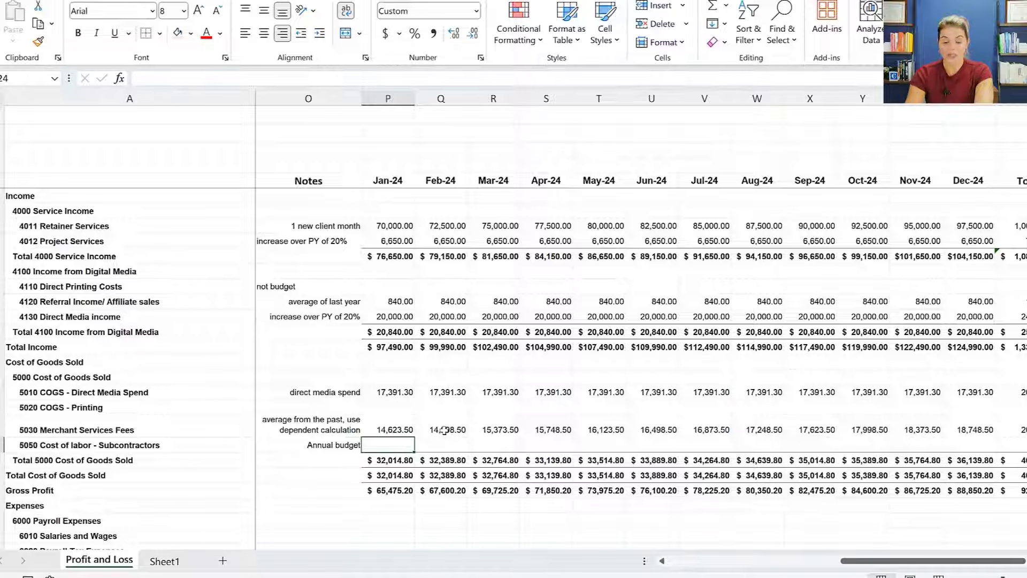
type("800")
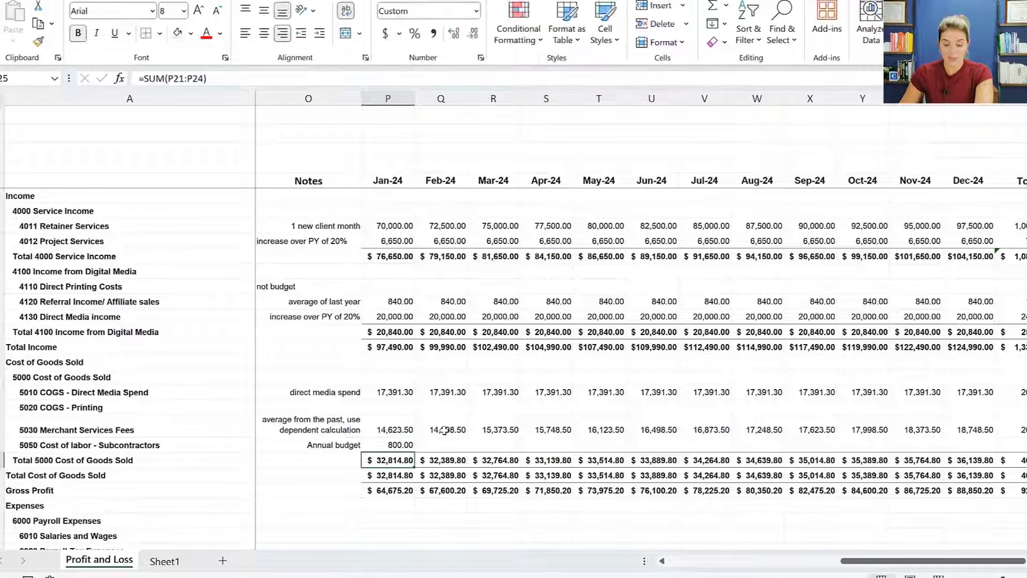
left_click(404, 445)
left_click_drag(414, 452, 984, 449)
left_click(1017, 445)
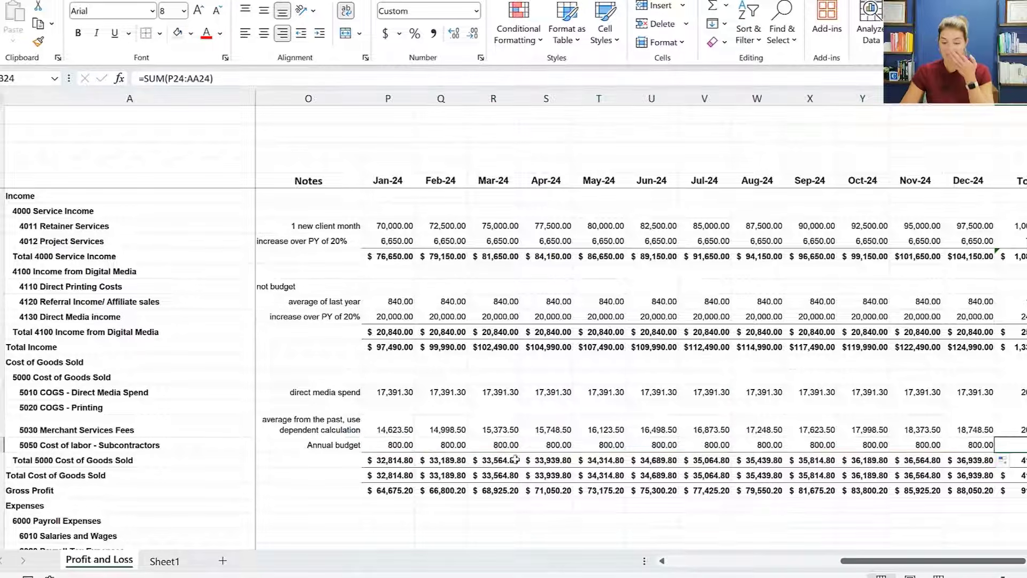
Review the 2024 subcontractor budget against Dec-23 and the Total 5000 Cost of Goods Sold through Dec-24
left_click(319, 448)
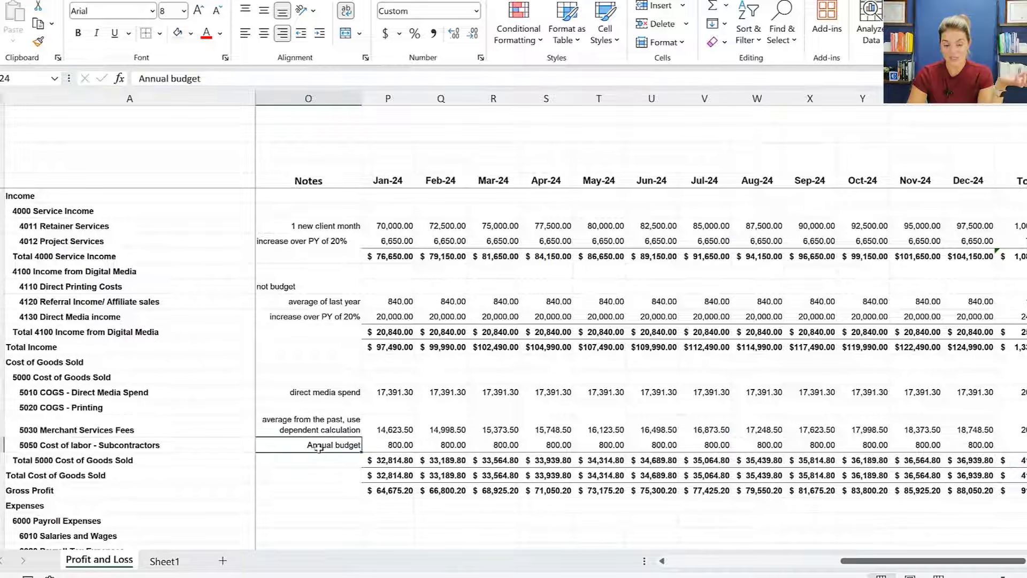
key("Left")
key("Left")
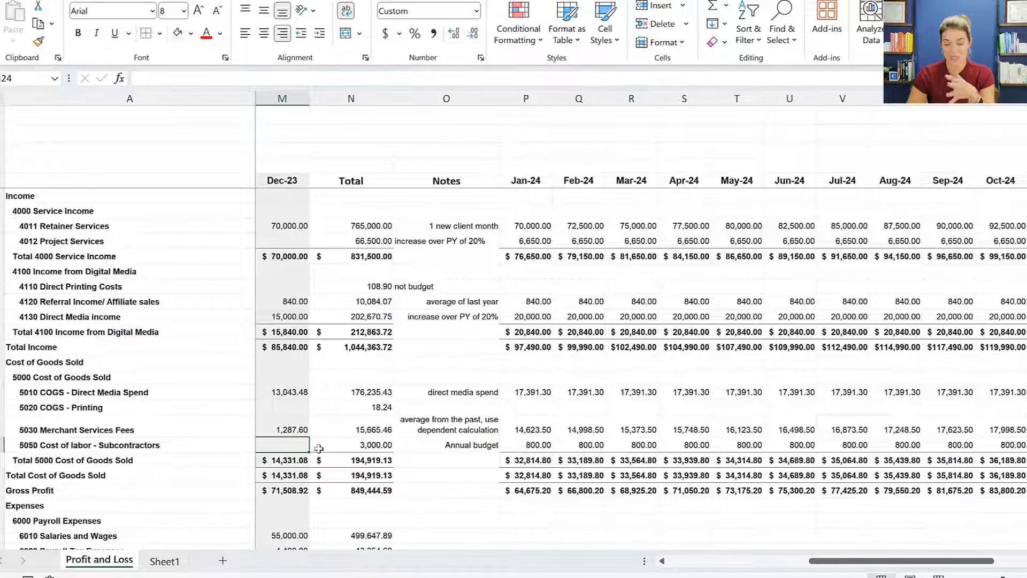
key("Right")
key("Right")
key("Right")
key("Right")
key("Right")
key("Right")
key("Right")
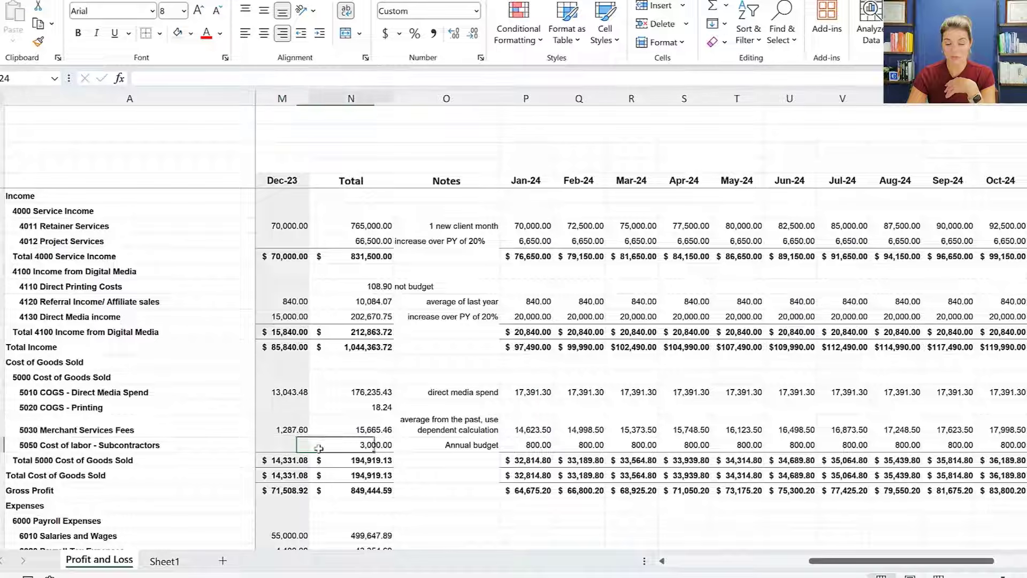
key("Down")
key("Right")
key("Right")
key("Right")
key("Right")
key("Right")
key("Right")
key("Right")
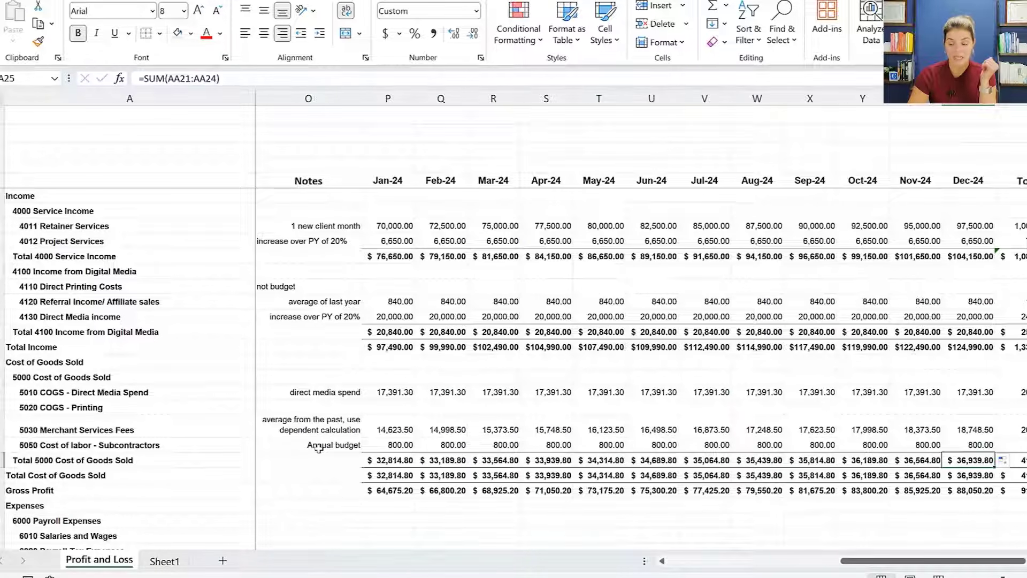
key("Up")
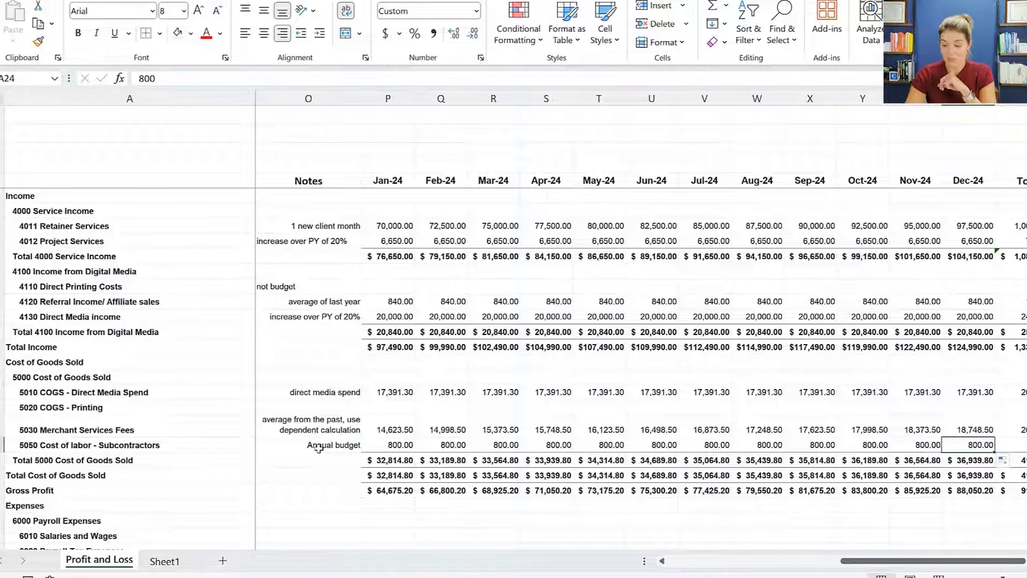
Examine the Payroll Expenses lines and the 2023 monthly amounts for 6010 Salaries and Wages back to Feb 2023
key("Down")
key("Down")
key("Down")
key("Down")
key("Down")
key("Left")
key("Left")
key("Left")
key("Left")
key("Left")
key("Left")
key("Left")
key("Left")
key("Left")
key("Left")
key("Left")
key("Left")
key("Left")
key("Left")
key("Left")
key("Down")
key("Down")
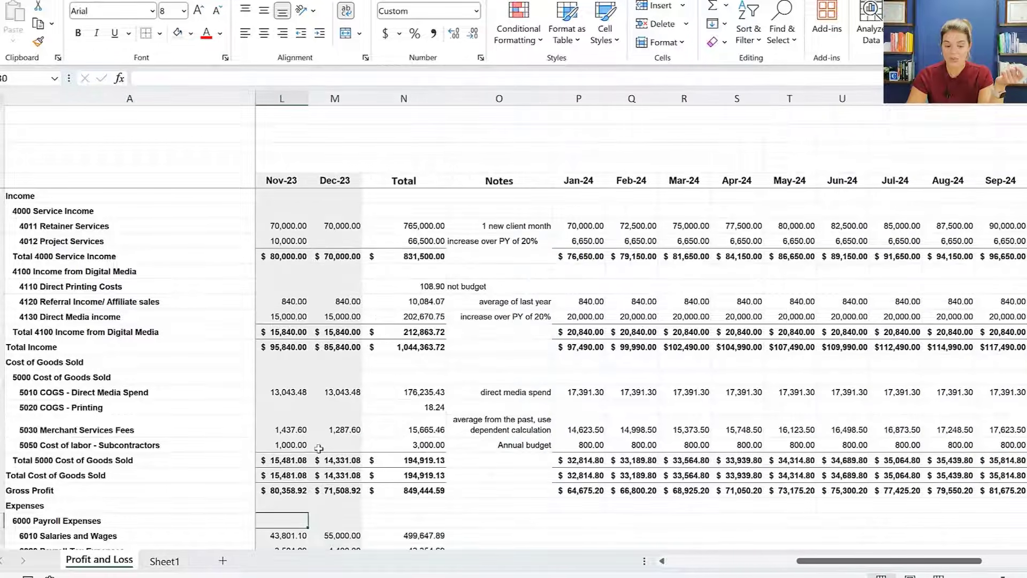
key("Down")
key("Down")
key("Down")
key("Down")
key("Down")
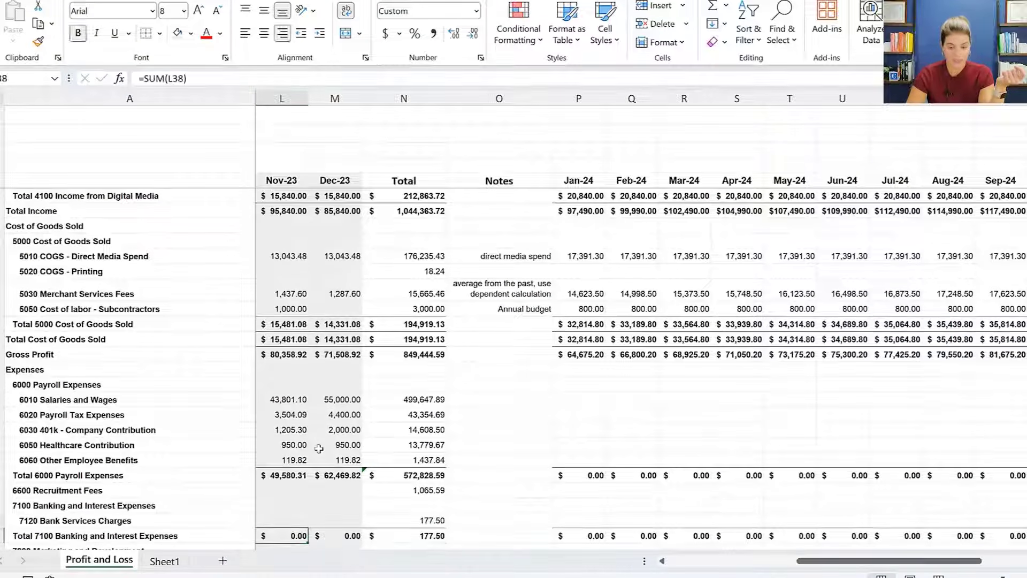
key("Up")
key("Up")
key("Up")
key("Up")
key("Up")
key("Up")
key("Left")
key("Left")
key("Left")
key("Left")
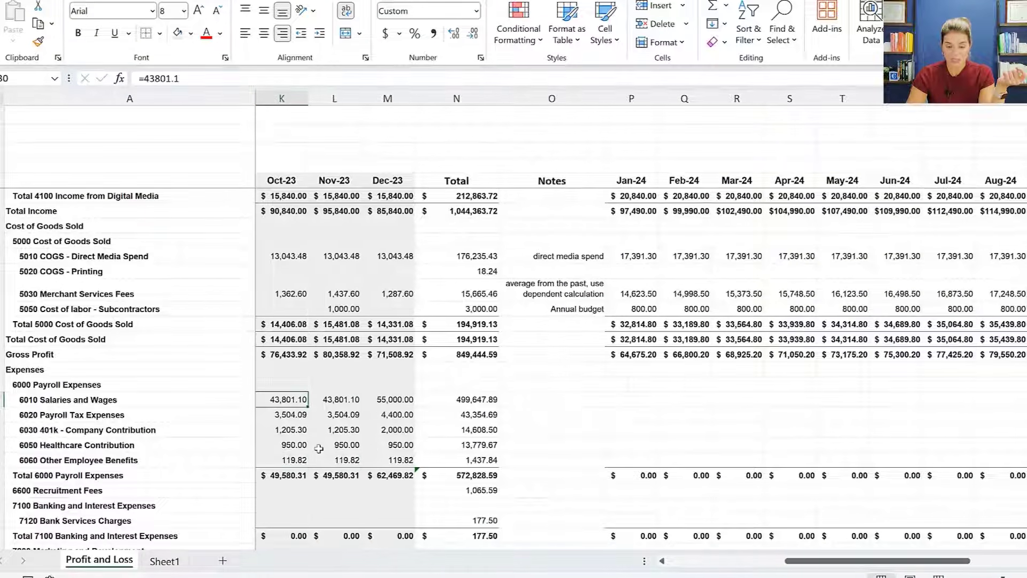
key("Left")
key("Left")
key("Left")
key("Left")
key("Left")
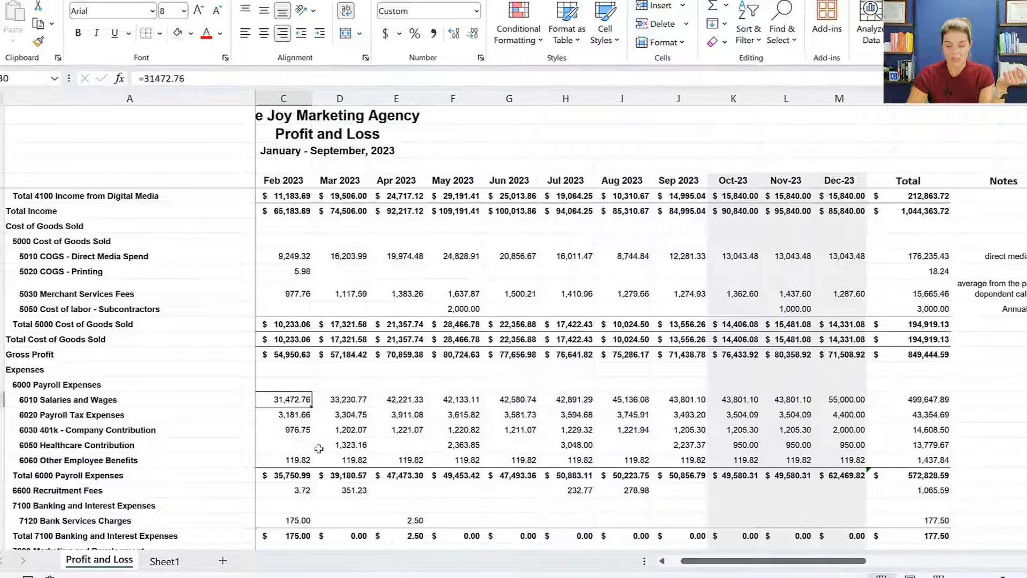
Examine the 6010 Salaries and Wages amounts from Feb 2023 through Dec-23 and on into the 2024 months
key("Right")
key("Right")
key("Right")
key("Right")
key("Right")
key("Right")
key("Right")
key("Right")
key("Right")
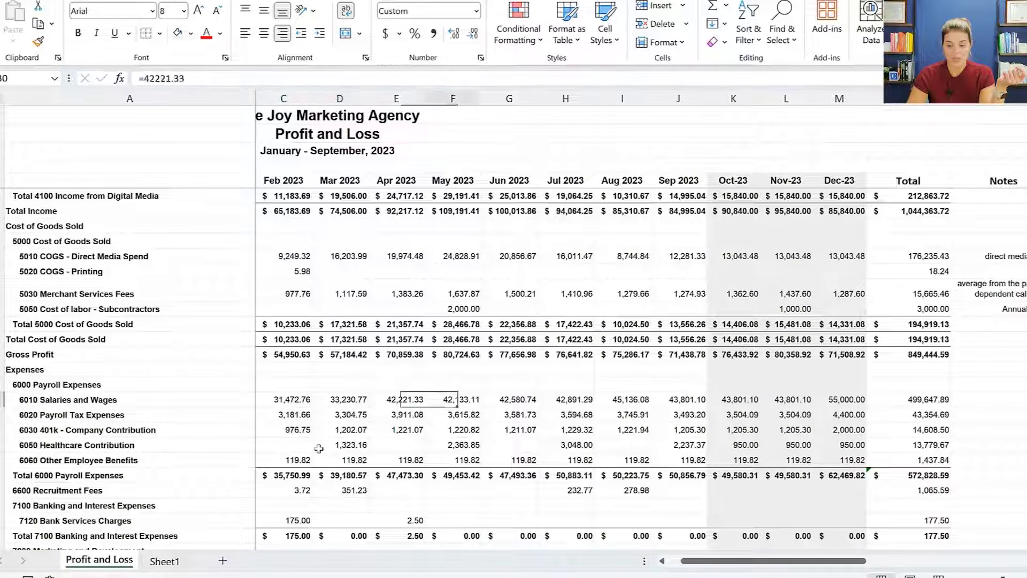
key("Right")
key("Right")
key("Right")
key("Right")
key("Right")
key("Right")
key("Right")
key("Right")
key("Right")
key("Right")
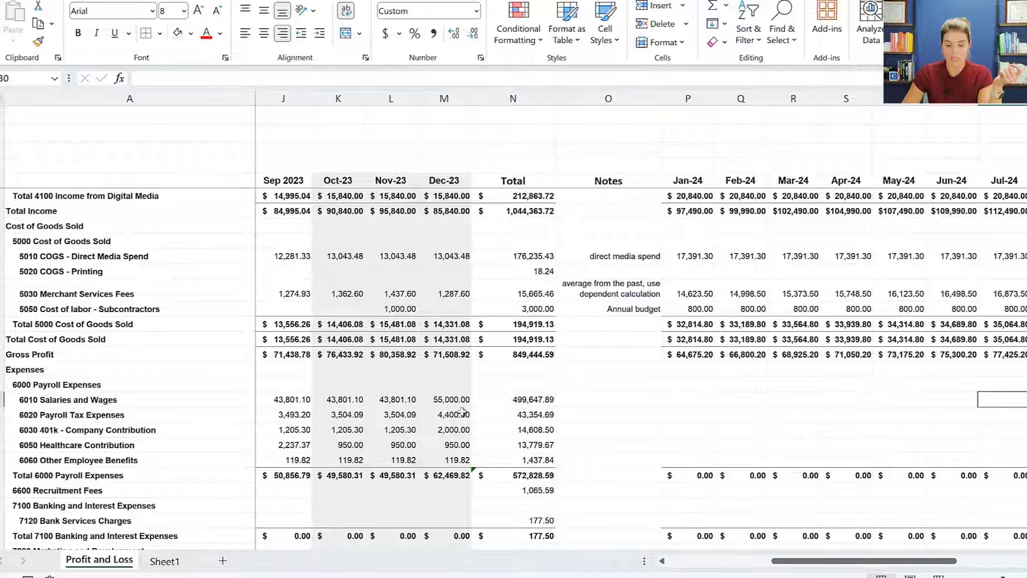
Compare the payroll lines 6010 through 6060 for Oct-23, Nov-23 and Dec-23 to choose a baseline for 2024
left_click_drag(457, 402, 455, 461)
left_click_drag(398, 398, 401, 459)
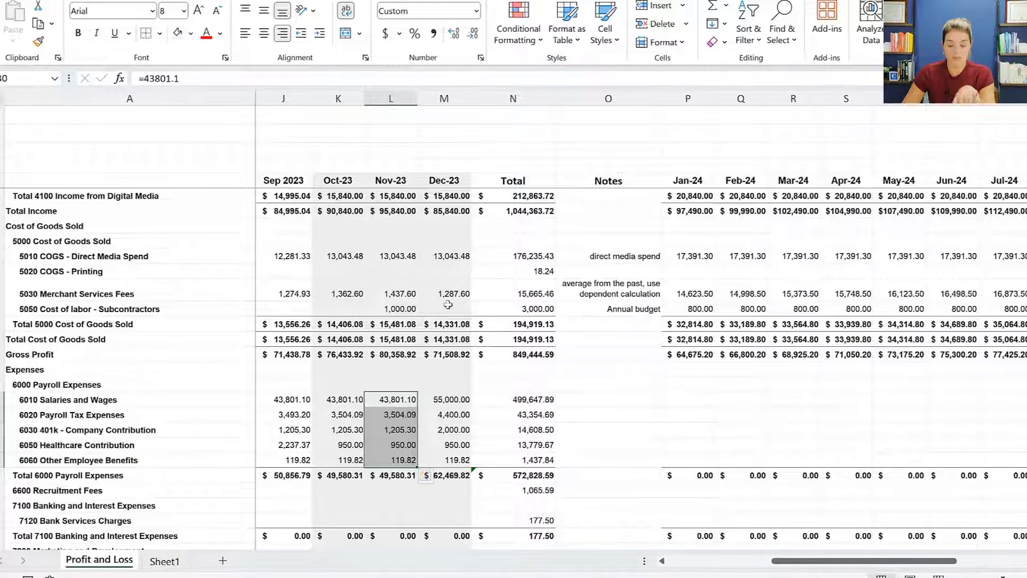
left_click_drag(350, 400, 398, 461)
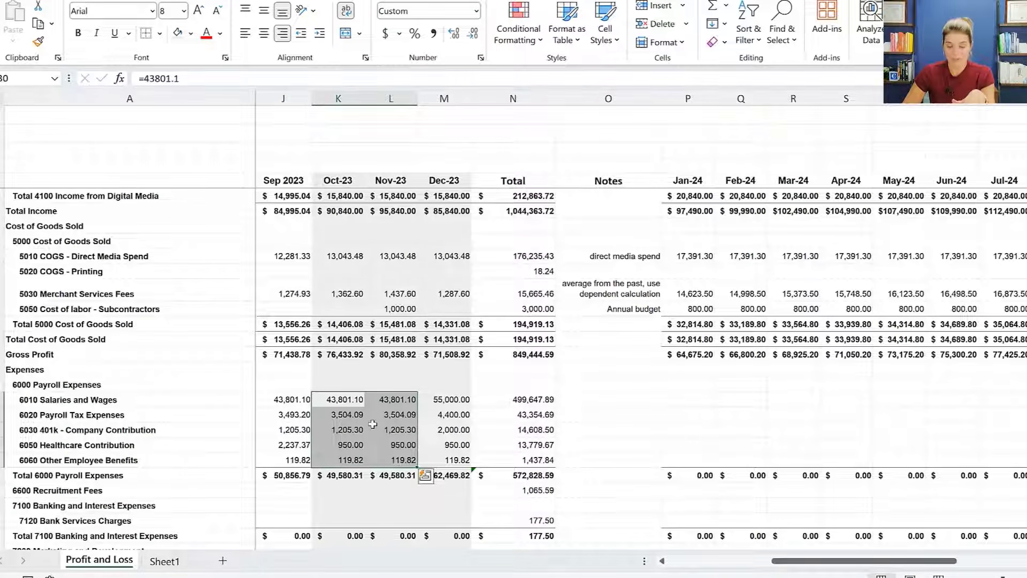
left_click(443, 387)
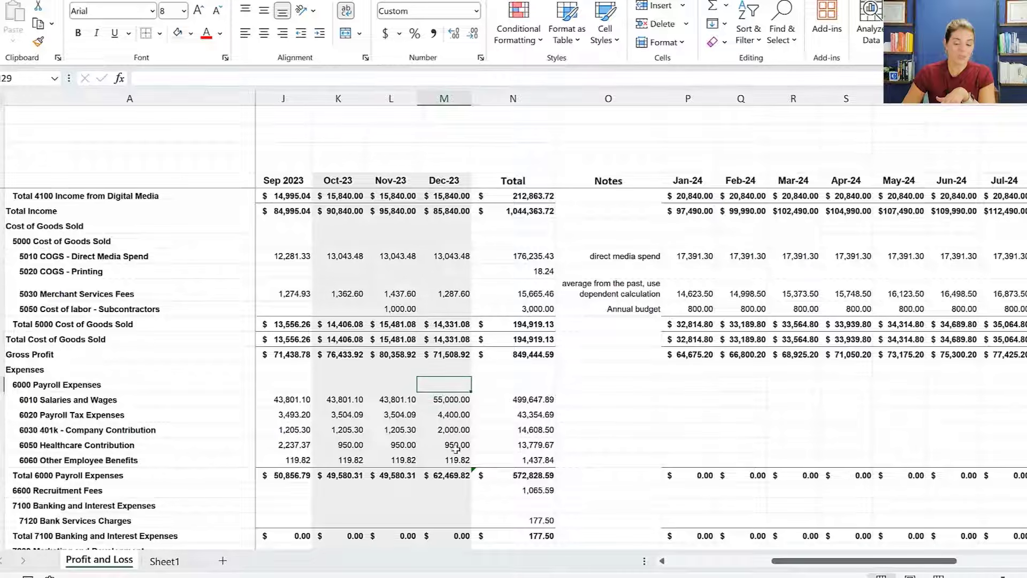
left_click(445, 404)
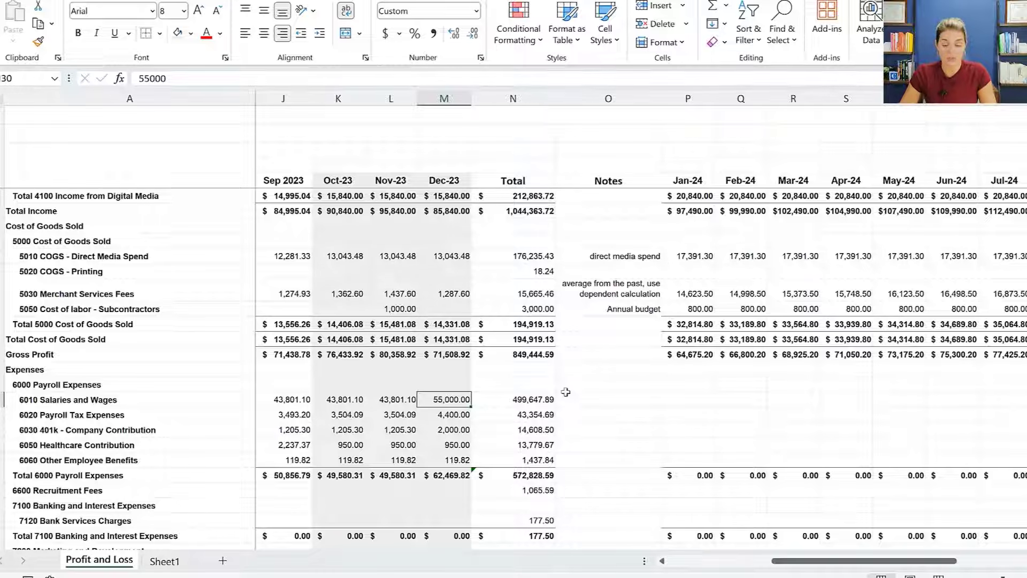
double_click(390, 398)
key("Escape")
key("Down")
key("Down")
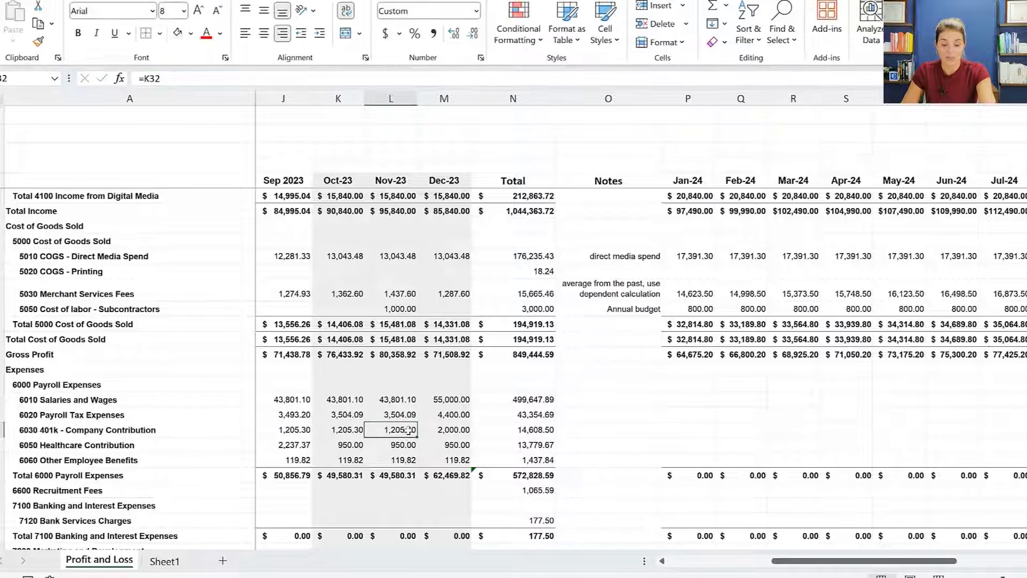
Copy the Nov-23 payroll lines 6010 through 6060 into Jan-24, Feb-24 and Mar-24
left_click(405, 403)
key("shift+Down")
key("shift+Down")
key("shift+Down")
key("shift+Down")
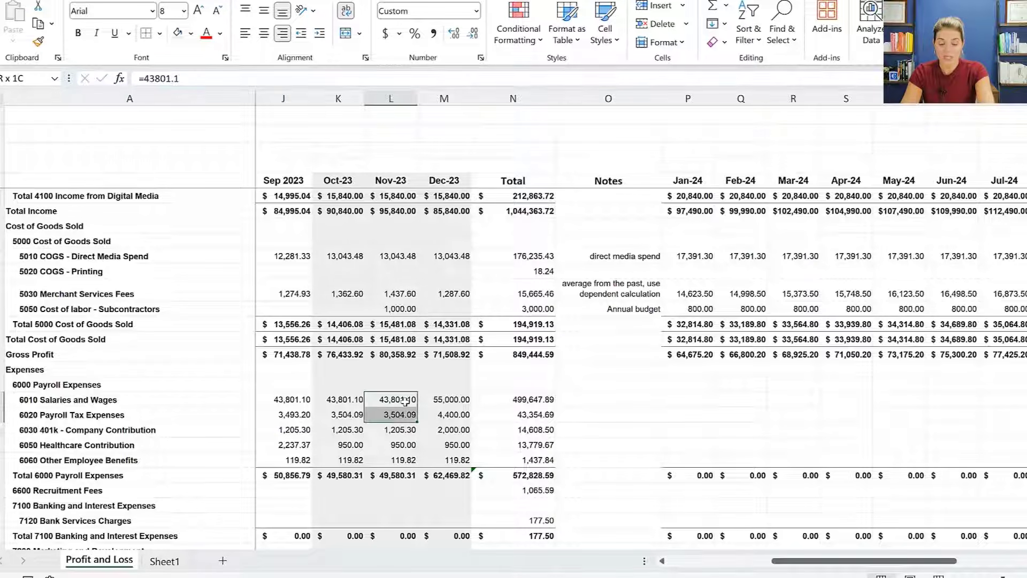
key("ctrl+c")
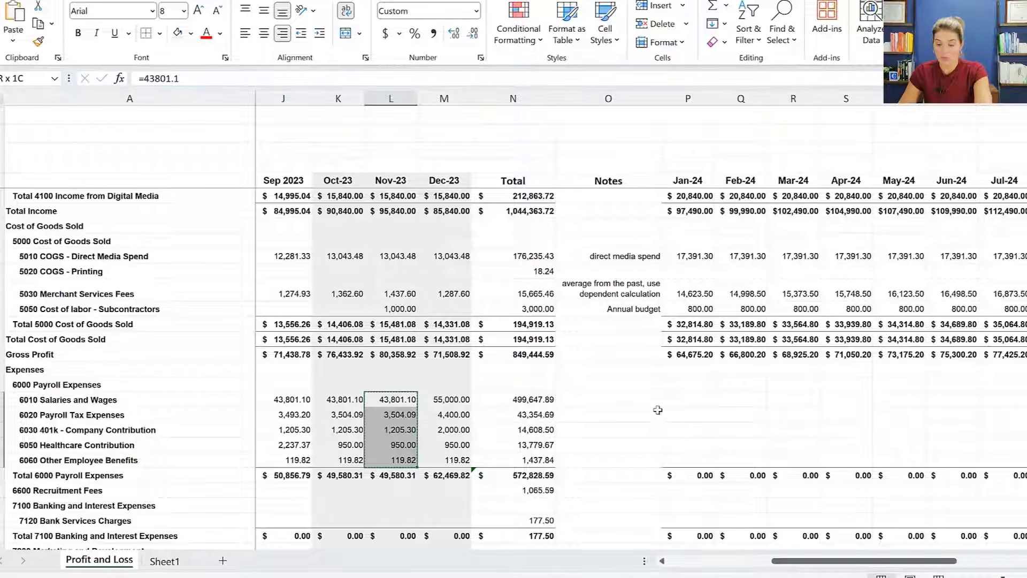
left_click(691, 403)
key("ctrl+v")
left_click(754, 403)
key("ctrl+v")
left_click(800, 402)
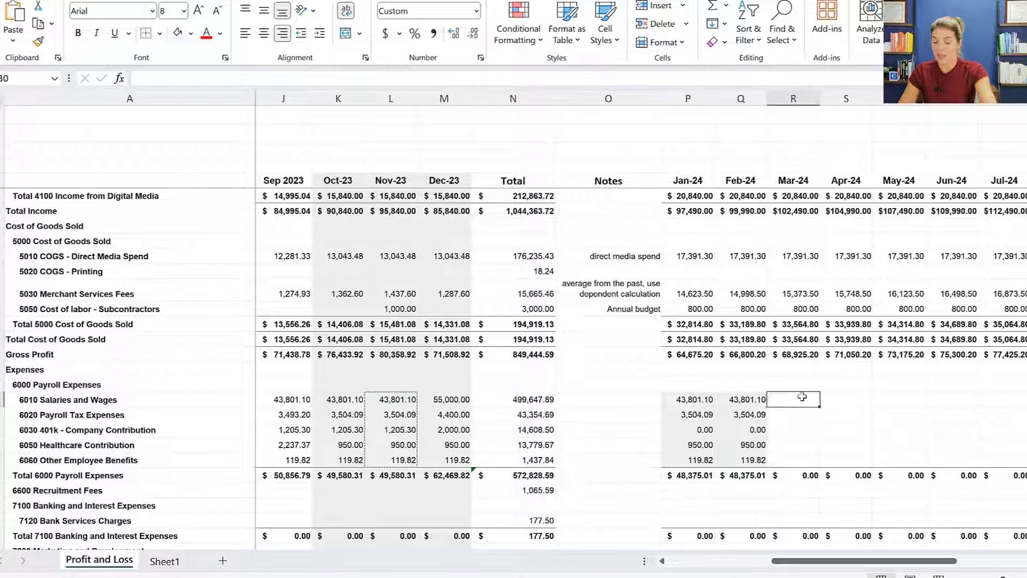
key("ctrl+v")
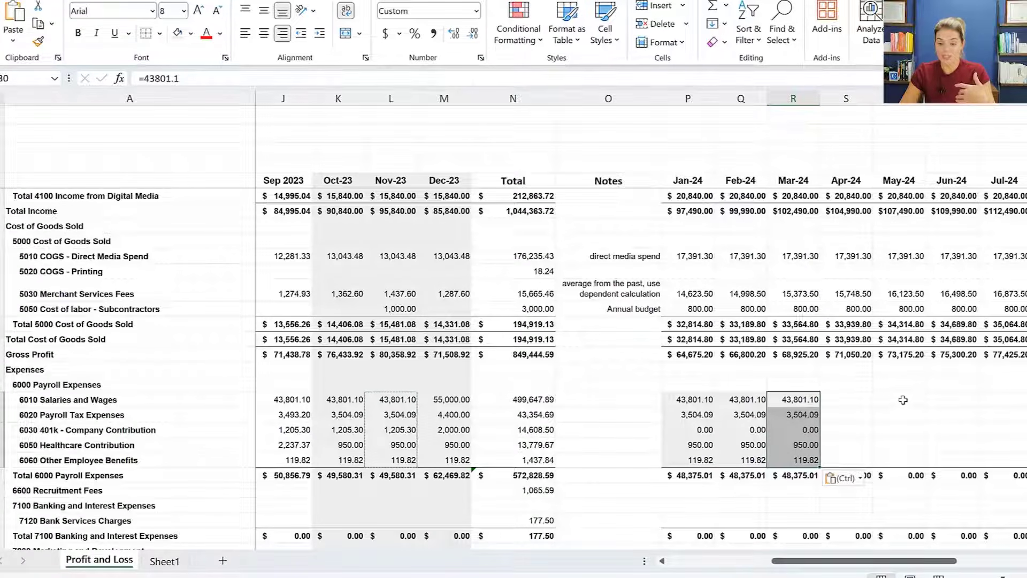
Fill the Mar-24 payroll lines 6010 through 6060 across to Dec-24
left_click(851, 397)
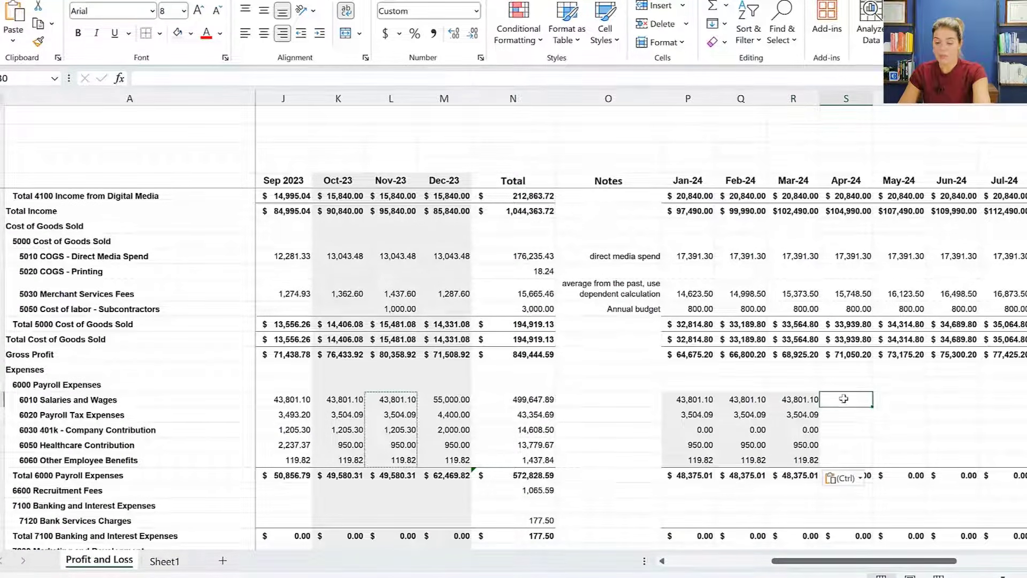
left_click_drag(802, 401, 800, 460)
left_click_drag(819, 467, 982, 475)
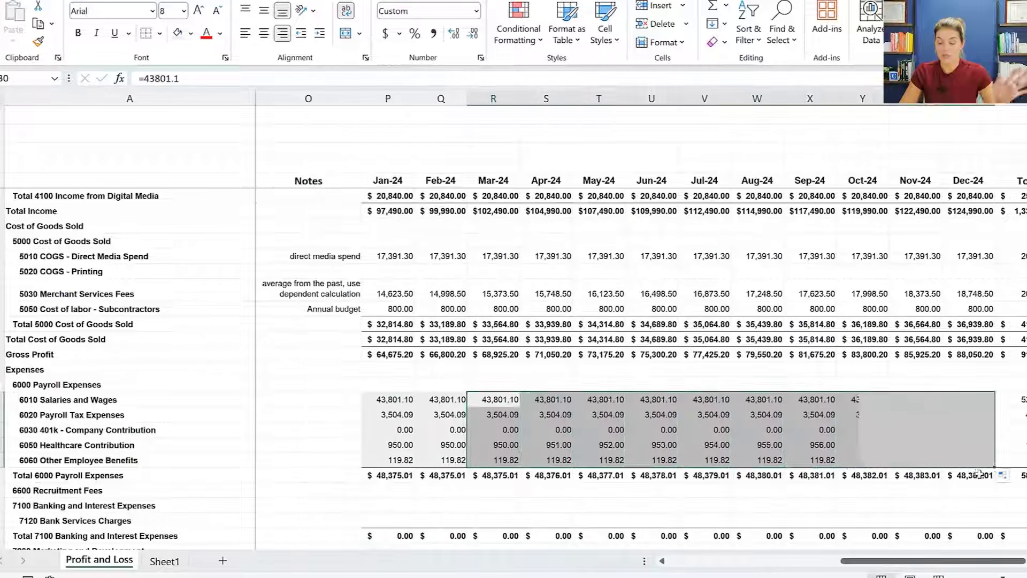
left_click(561, 387)
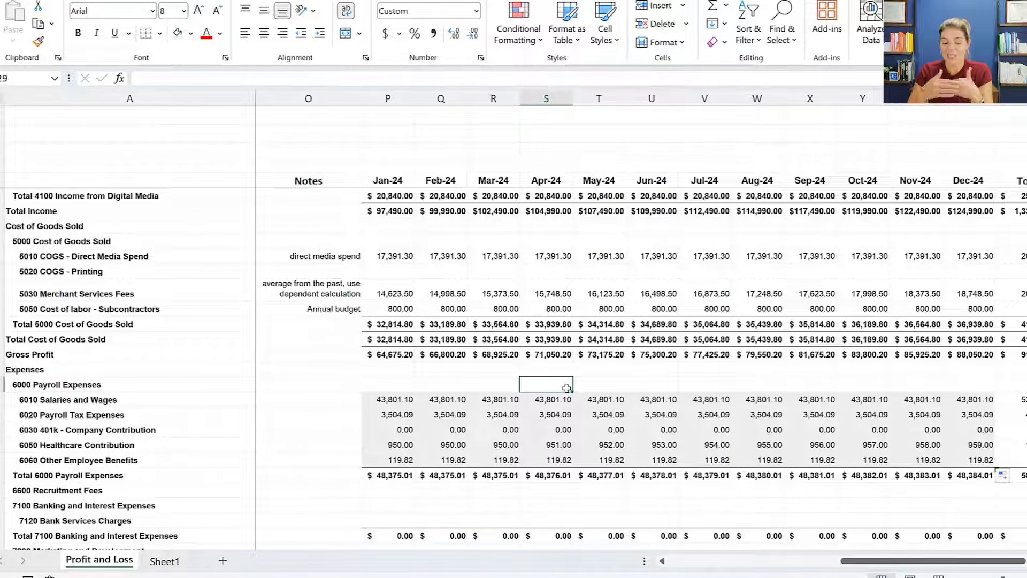
Set the Apr-24 6010 Salaries and Wages to =43801.1+5000 and copy it to May-24
left_click(566, 402)
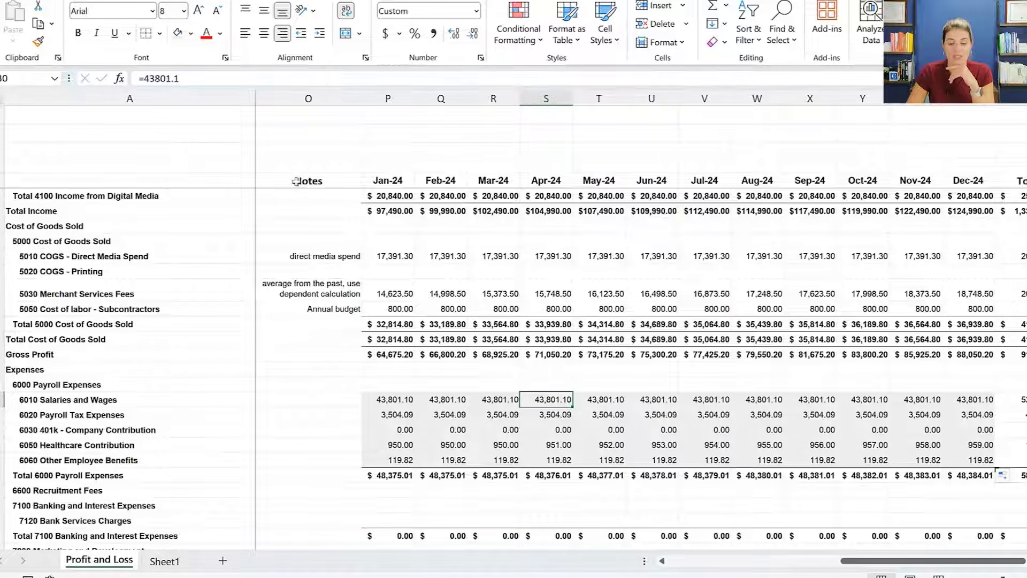
left_click(234, 82)
type("+5000")
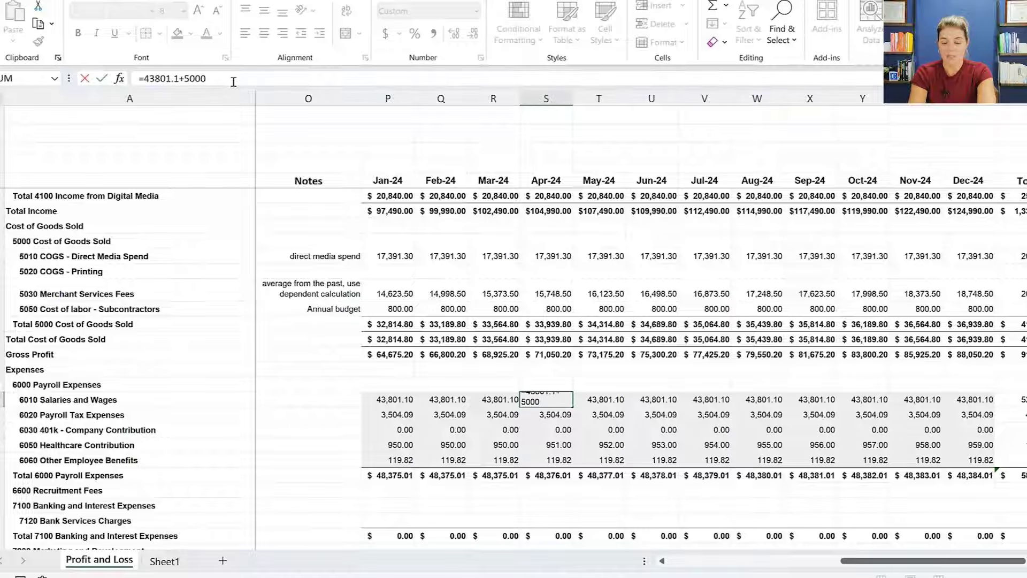
key("ctrl+Return")
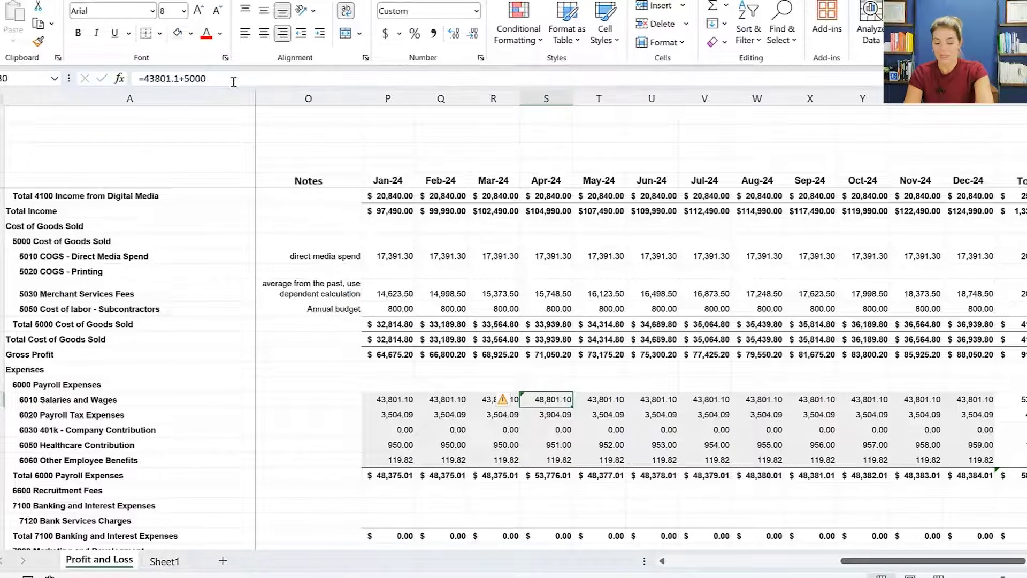
key("ctrl+c")
key("Right")
key("ctrl+v")
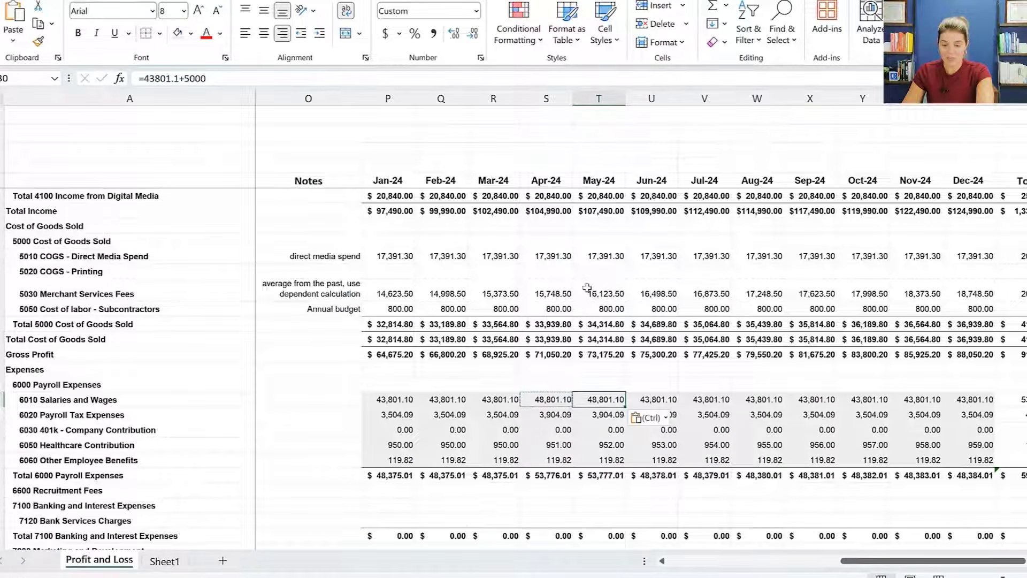
Confirm the Apr-24 formula for 6020 Payroll Tax Expenses as =S30*0.08
left_click(555, 412)
type("=S30*0.08")
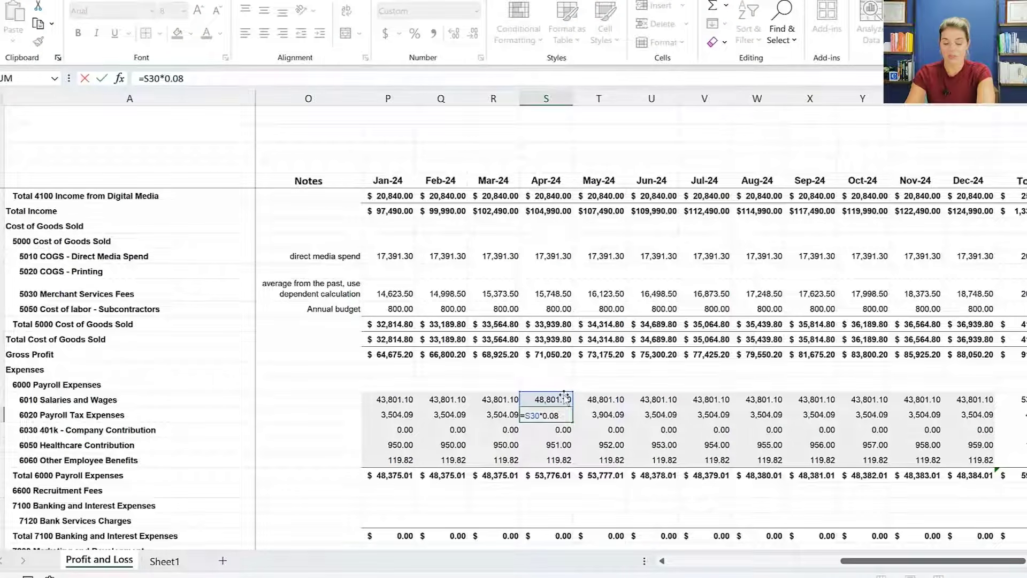
key("ctrl+Return")
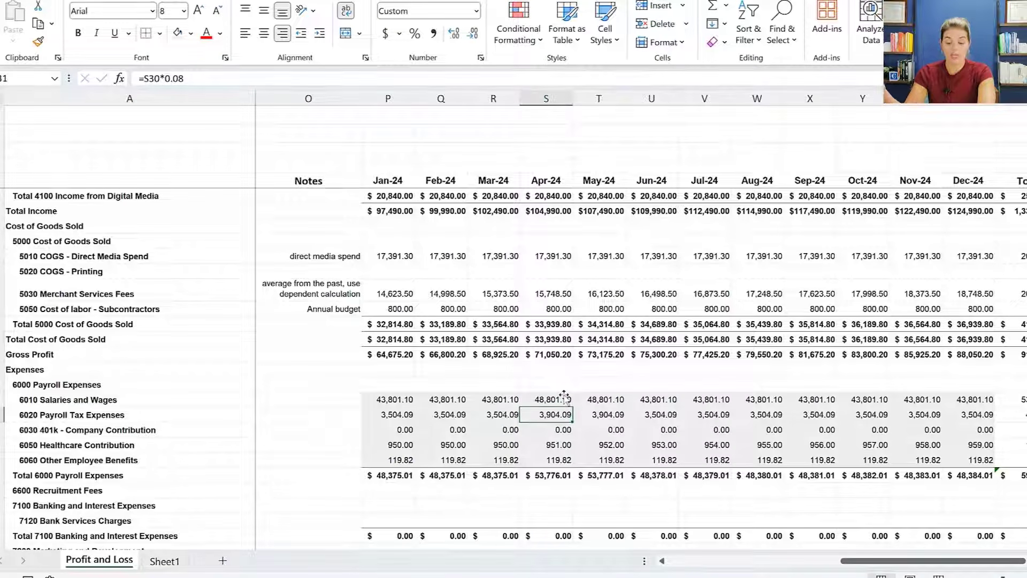
Extend the May-24 salaries through Jul-24 and set the Aug-24 6010 Salaries and Wages to =43801.1+15000
left_click_drag(593, 401, 714, 408)
left_click(770, 401)
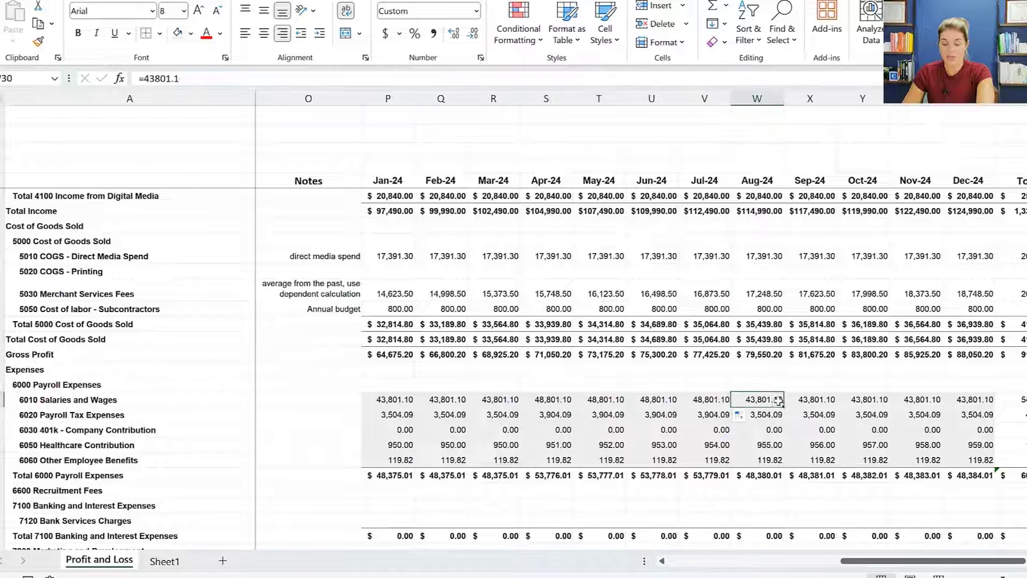
left_click(209, 78)
type("+1")
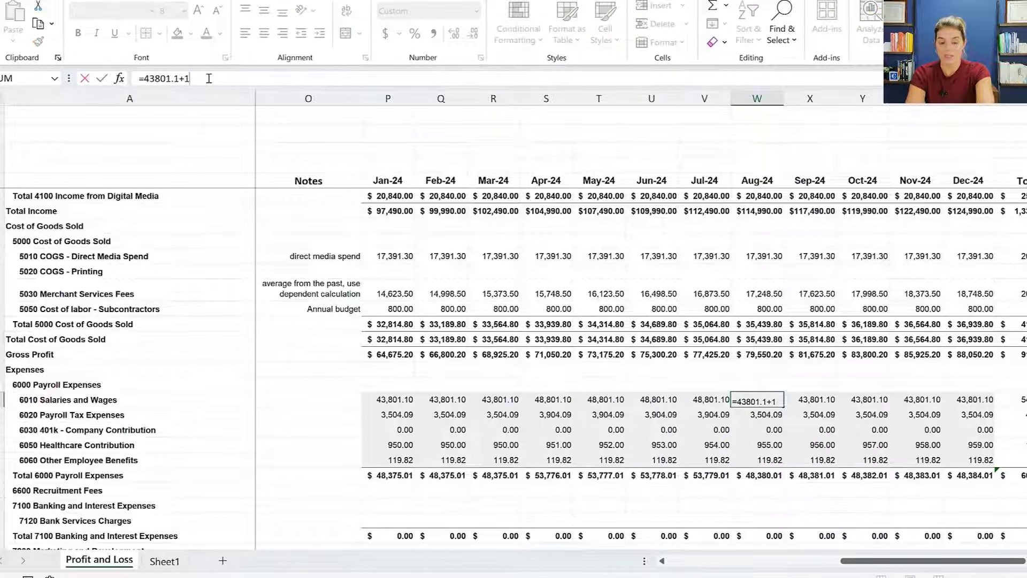
type("5000")
key("Return")
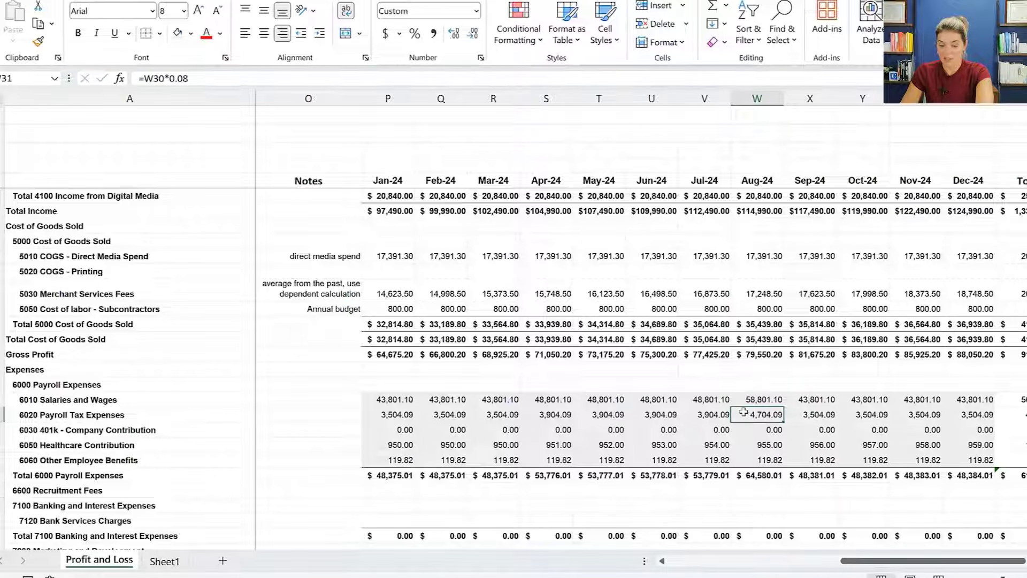
Fill the Aug-24 salaries through Dec-24 and check the salary total and the Aug-24 payroll tax formula
left_click(766, 397)
left_click_drag(783, 407, 981, 412)
left_click(1010, 399)
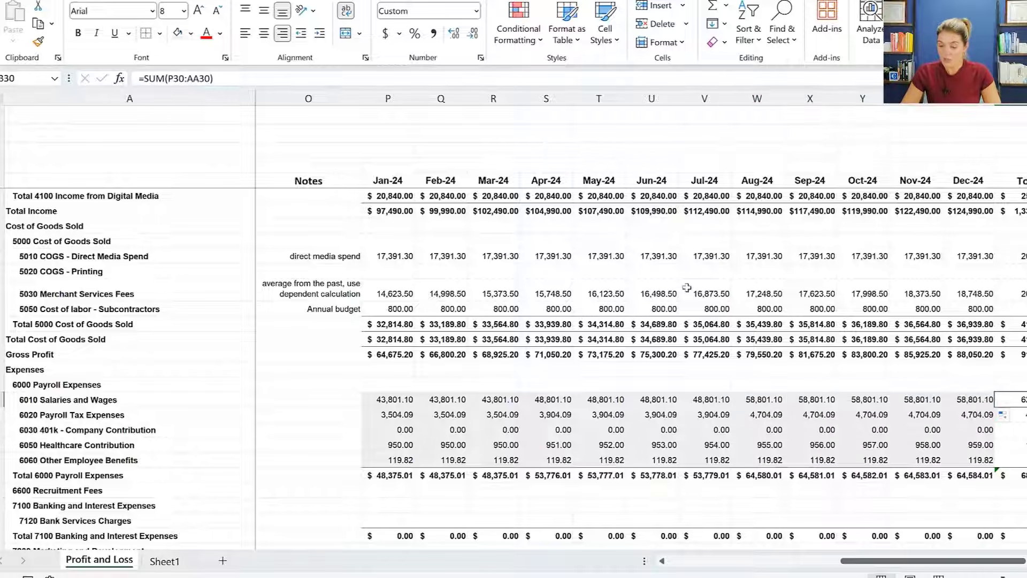
left_click(766, 413)
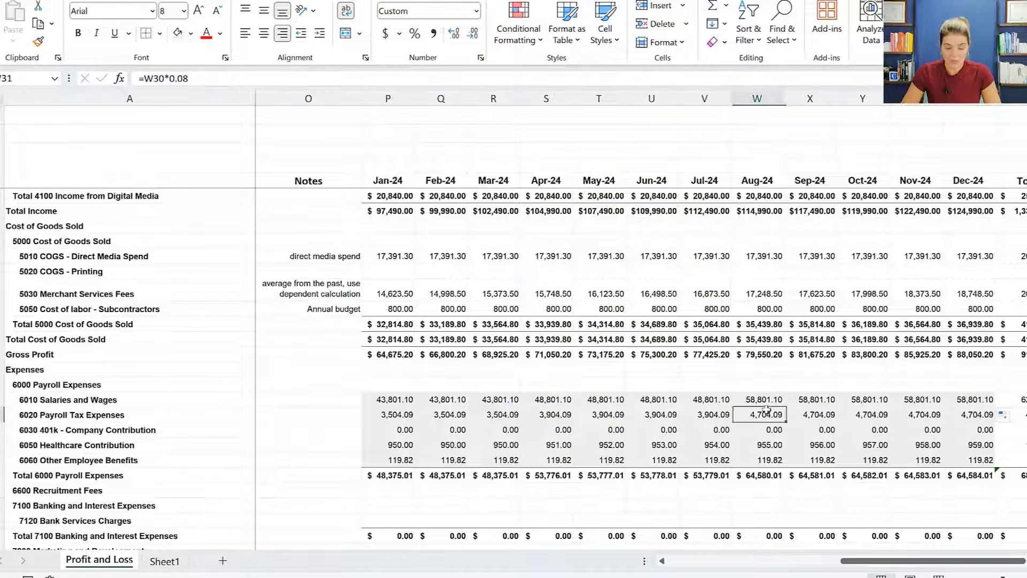
left_click(411, 444)
Enter the note "Actuals + planned hiring" for 6010 Salaries and Wages
left_click(278, 397)
type("Actuals")
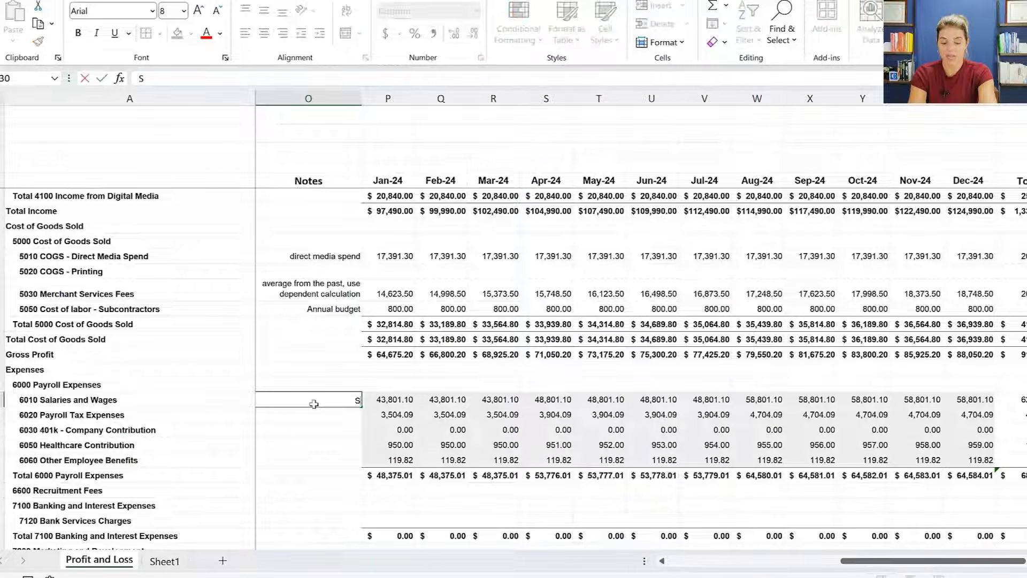
type(" + planned")
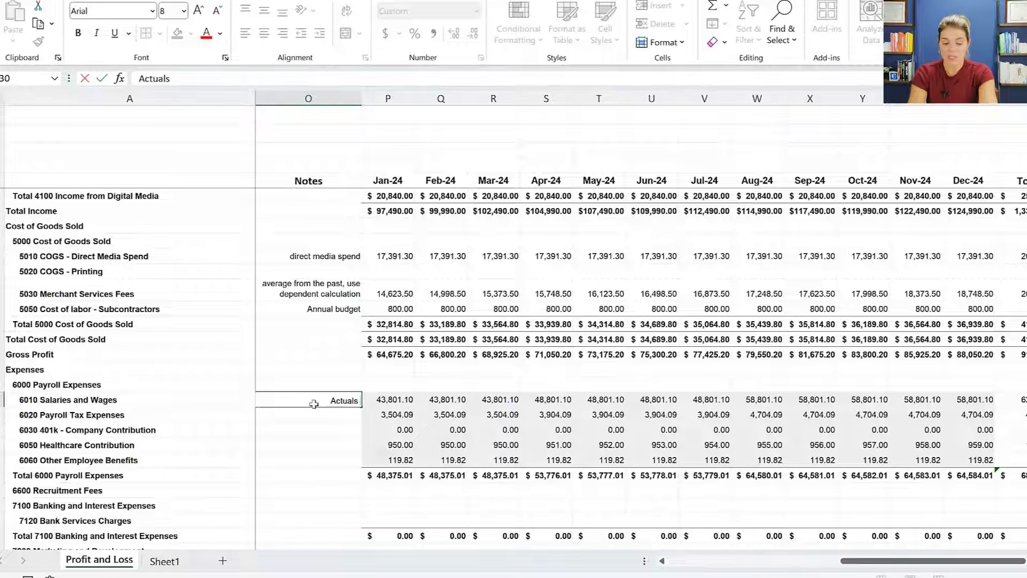
type(" hiring")
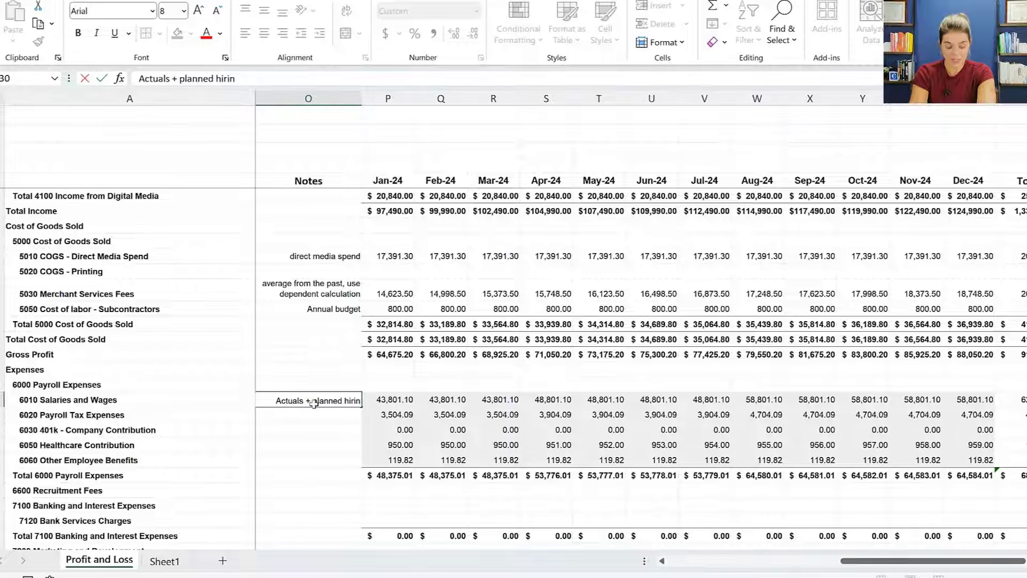
key("Return")
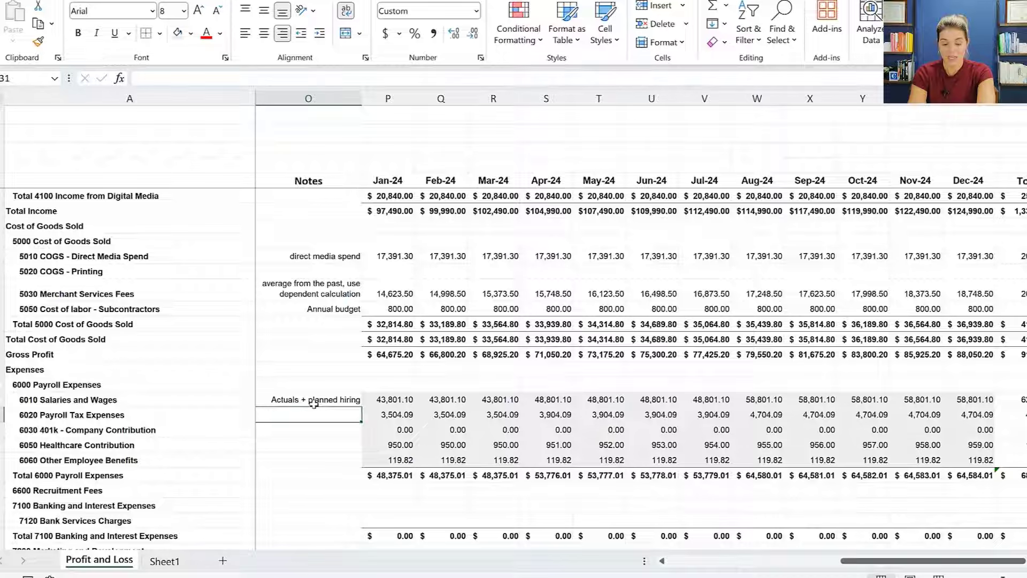
Enter the note "average percentage of salaries" for 6020 Payroll Tax Expenses
type("average pe")
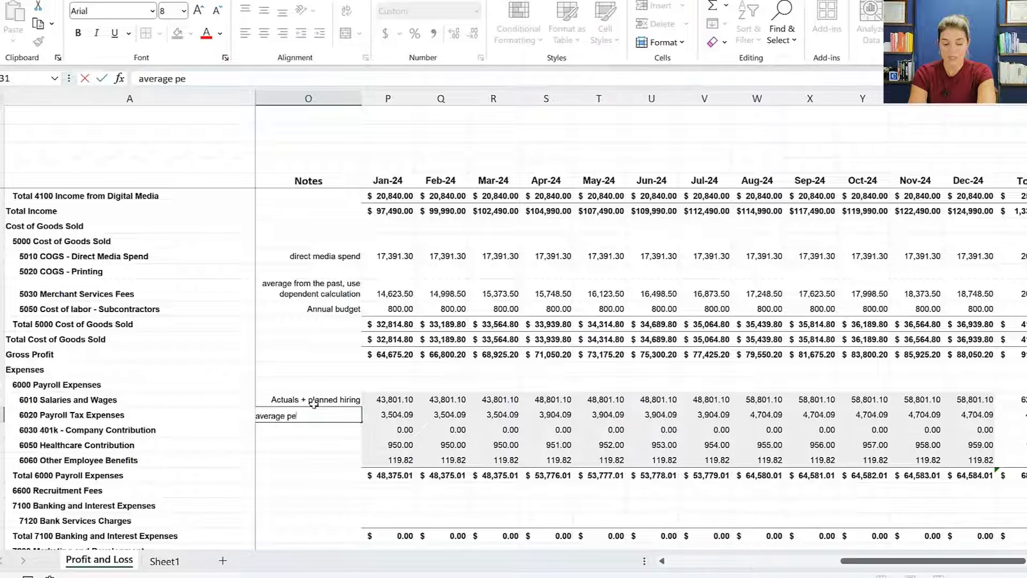
type("rcentage from")
key("BackSpace")
key("BackSpace")
key("BackSpace")
key("BackSpace")
key("BackSpace")
type("of salaries")
key("Return")
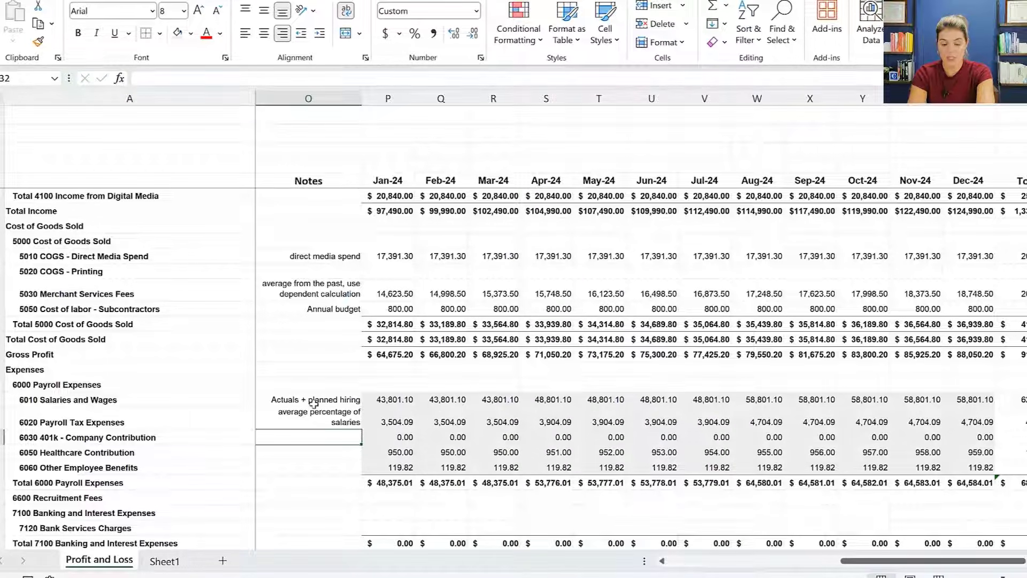
Enter the note "% of payroll" for 6030 401k - Company Contribution and look back over its late-2023 amounts
type("% of payroll")
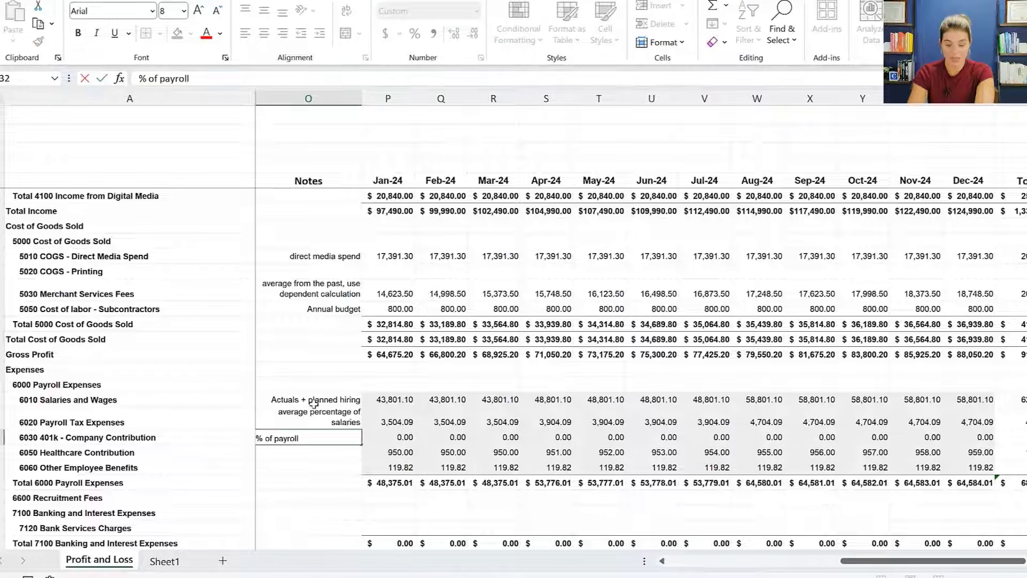
key("ctrl+Return")
key("Left")
key("Left")
key("Left")
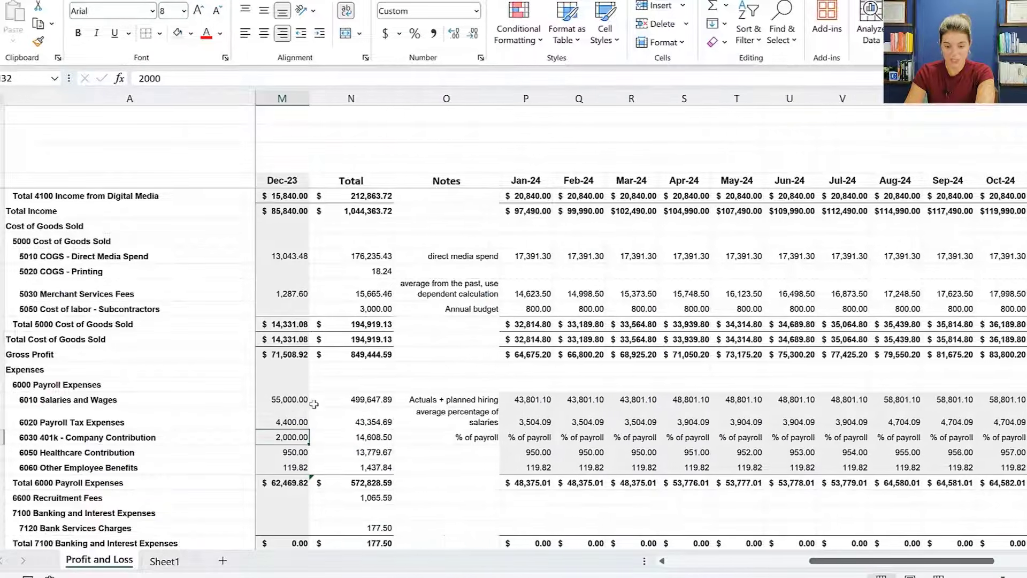
key("Left")
key("Left")
key("Left")
Clear the 2024 monthly cells of 6030 401k - Company Contribution from Jan-24 through Dec-24
key("Right")
key("Right")
key("Right")
key("Right")
key("Right")
key("Right")
key("Right")
key("Right")
key("Right")
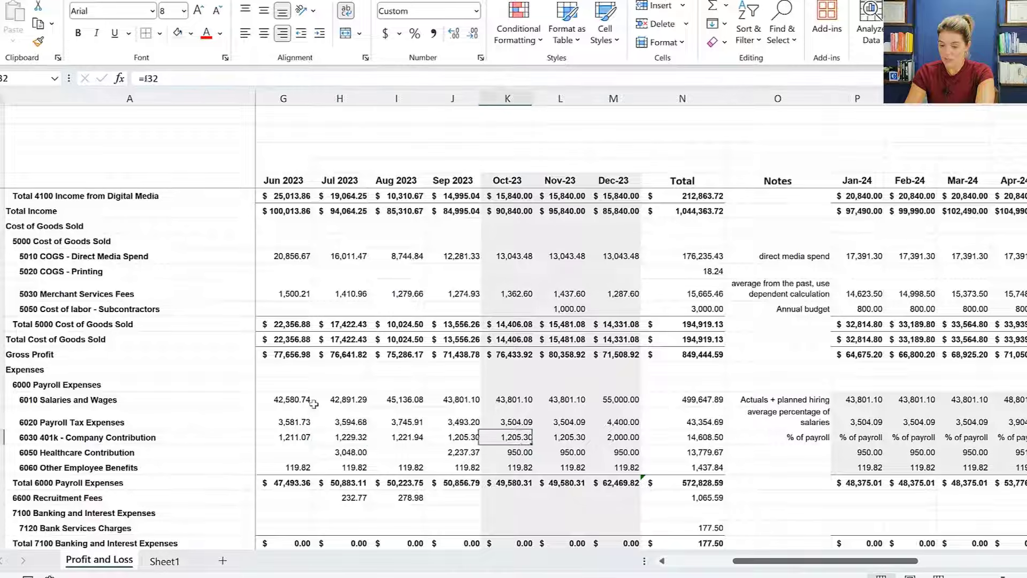
key("shift+Right")
key("shift+Right")
key("shift+Right")
key("shift+Right")
key("shift+Right")
key("shift+Right")
key("shift+Right")
key("shift+Right")
key("shift+Right")
key("shift+Right")
key("shift+Right")
key("Delete")
key("Left")
key("Left")
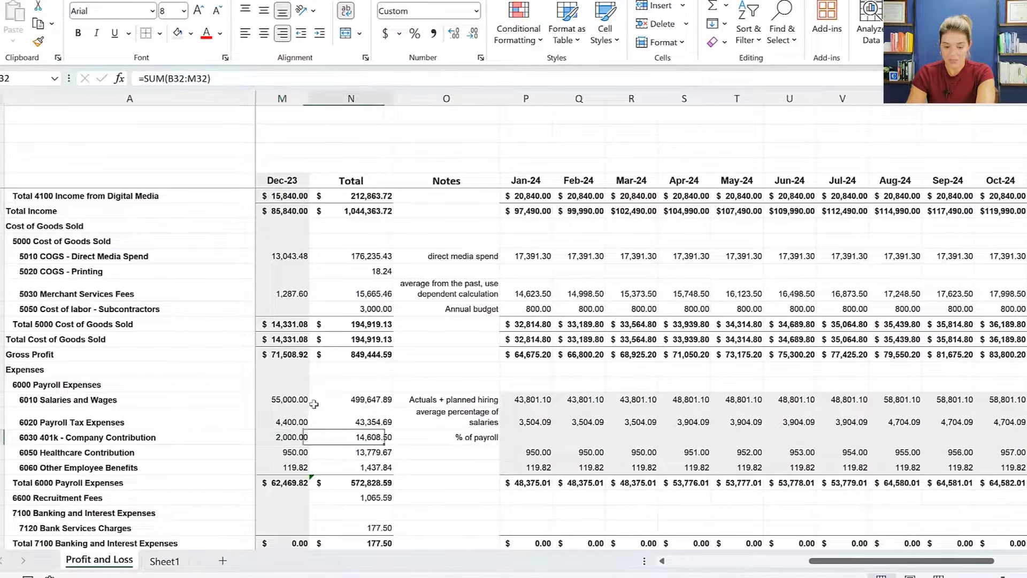
Calculate the 2023 total of 6030 401k - Company Contribution divided by total 6010 Salaries and Wages in a scratch cell, and clear it
key("Right")
key("Down")
type("=")
key("Up")
key("Left")
type("/")
key("Up")
key("Up")
key("Up")
key("Left")
key("ctrl+Return")
key("Delete")
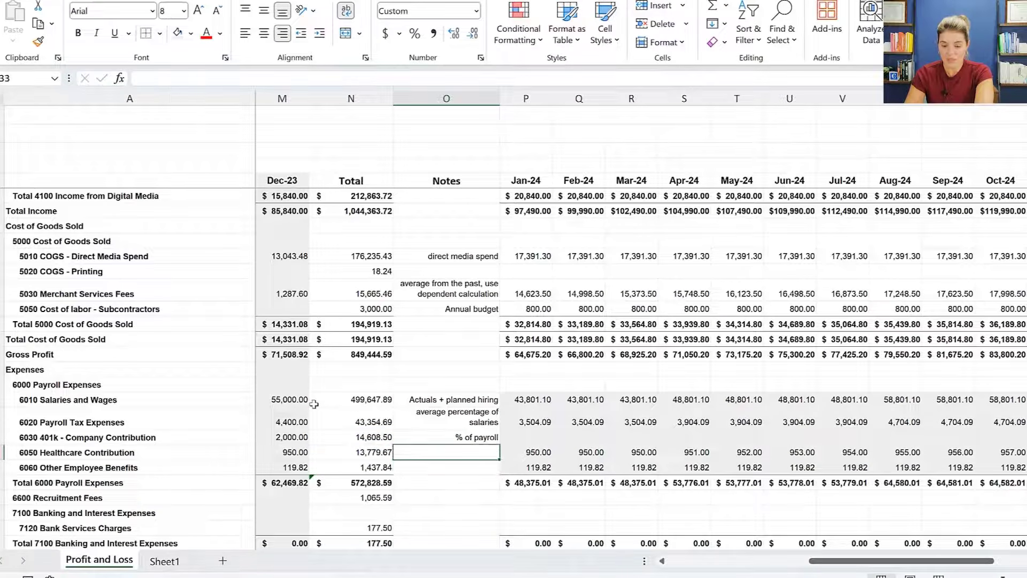
Budget 6030 401k - Company Contribution as =P30*0.03 of salaries in Jan-24 and fill the formula across through Dec-24
key("Up")
key("Right")
type("=")
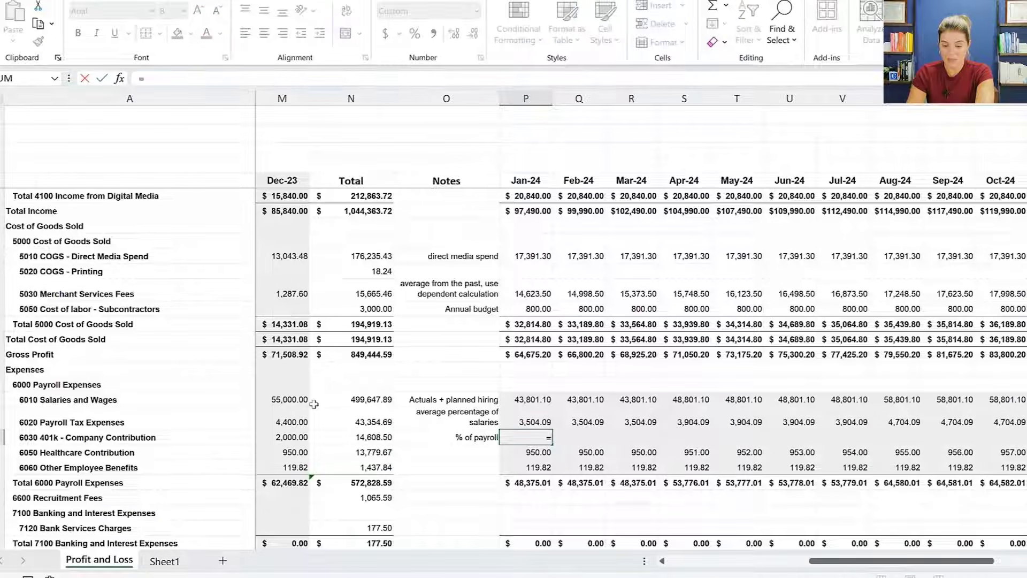
key("Up")
key("Up")
type("*")
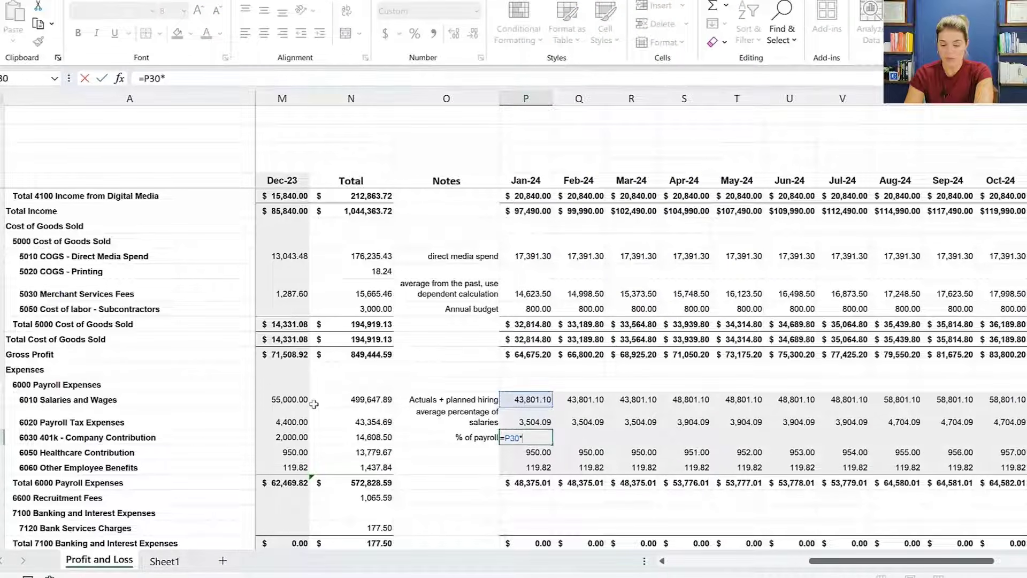
type("0.03")
key("ctrl+Return")
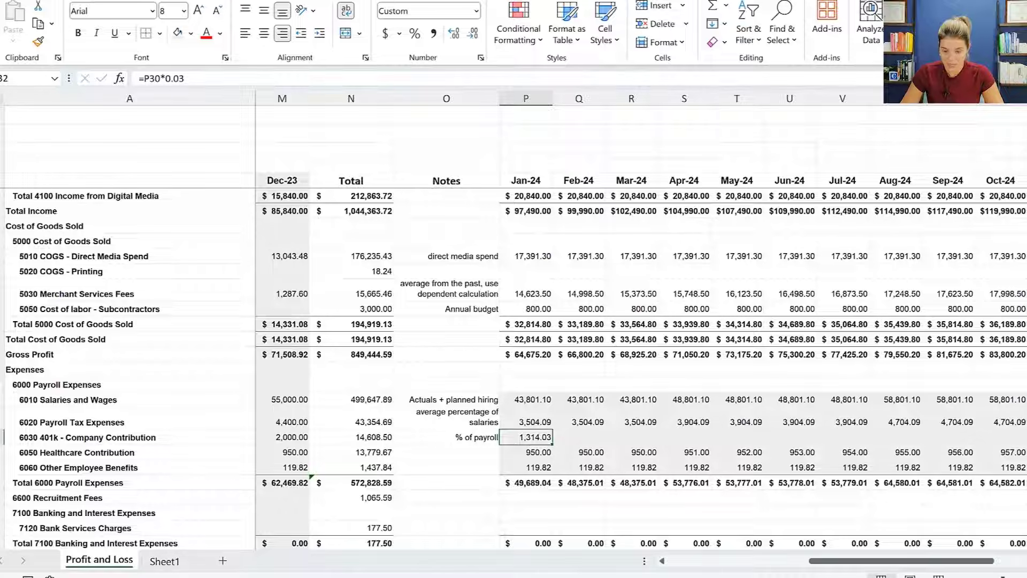
left_click_drag(551, 445, 883, 438)
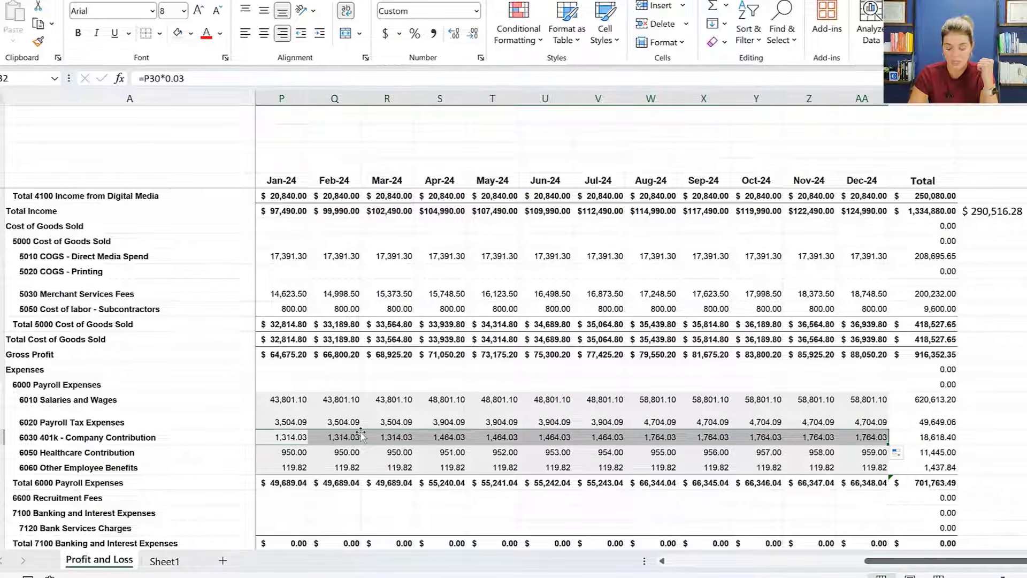
Enter a note starting with "Cost" for 6050 Healthcare Contribution
key("Down")
key("Left")
key("Left")
key("Right")
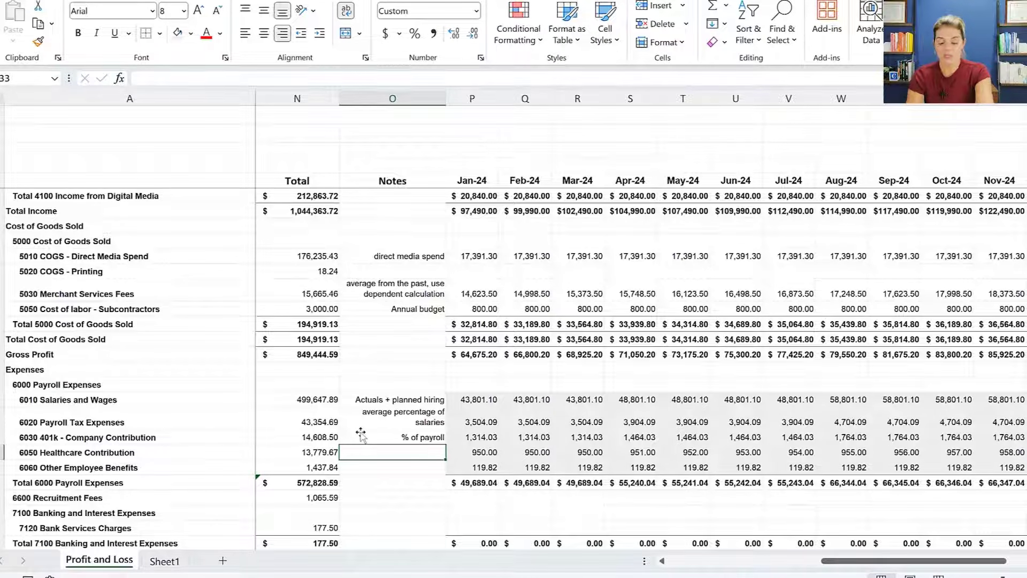
type("Cost")
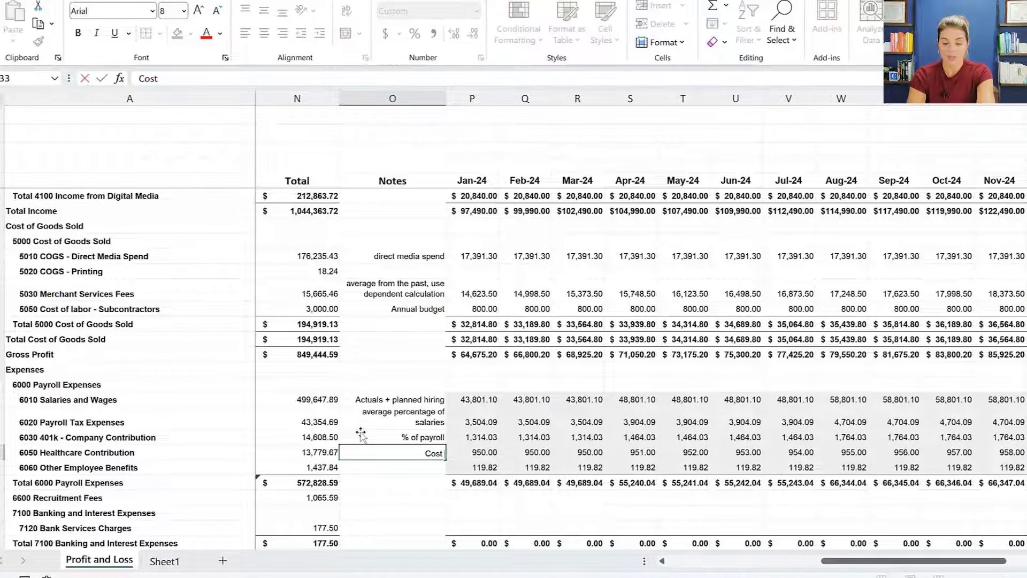
Complete the note for 6050 Healthcare Contribution as "Cost per employee"
type(" per employee")
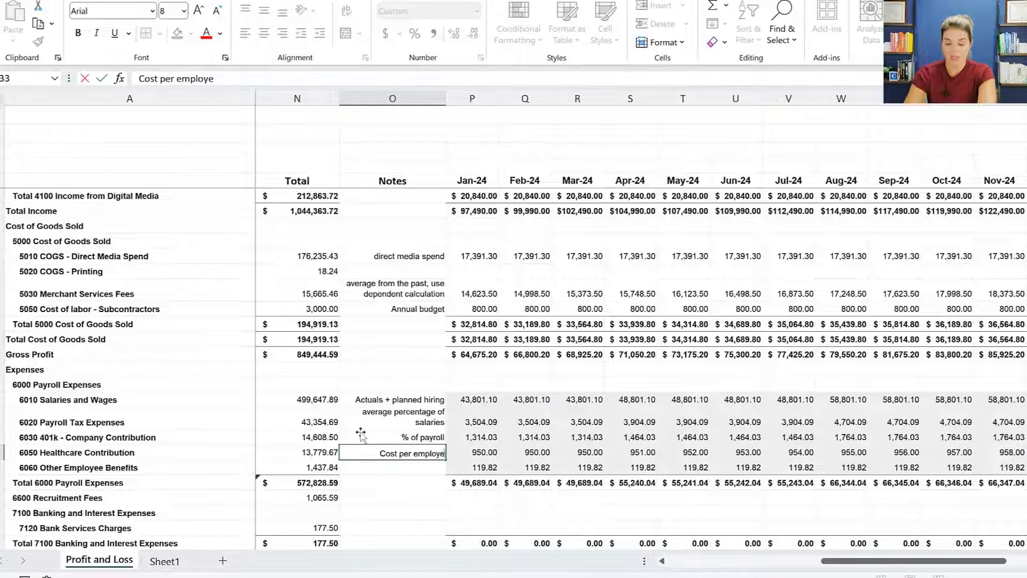
key("Return")
key("Up")
key("Right")
key("Right")
key("Right")
key("Right")
key("Right")
key("Left")
key("Left")
key("Left")
key("Left")
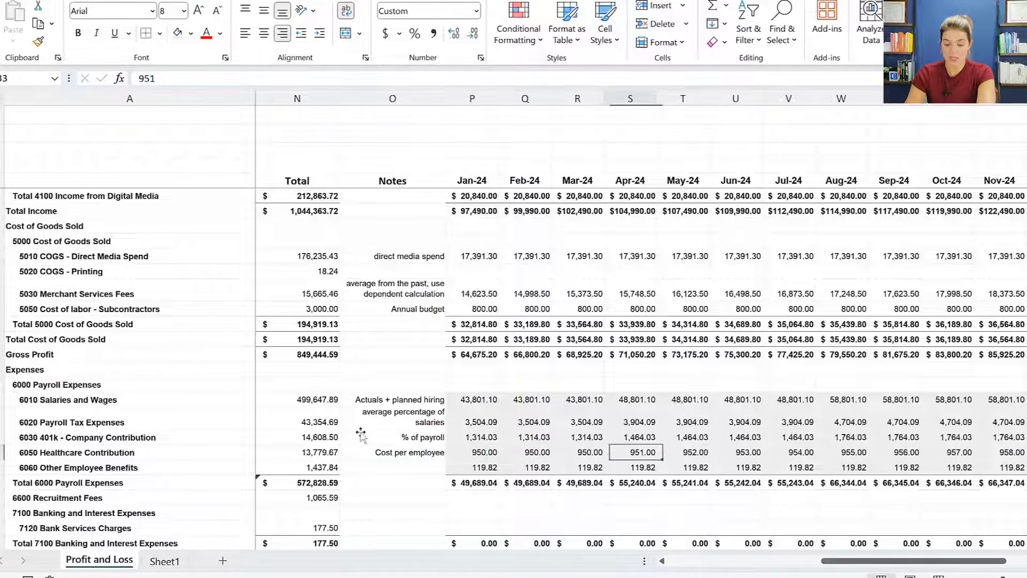
Copy the Healthcare Contribution note to the 6060 Other Employee Benefits row
key("Down")
key("Left")
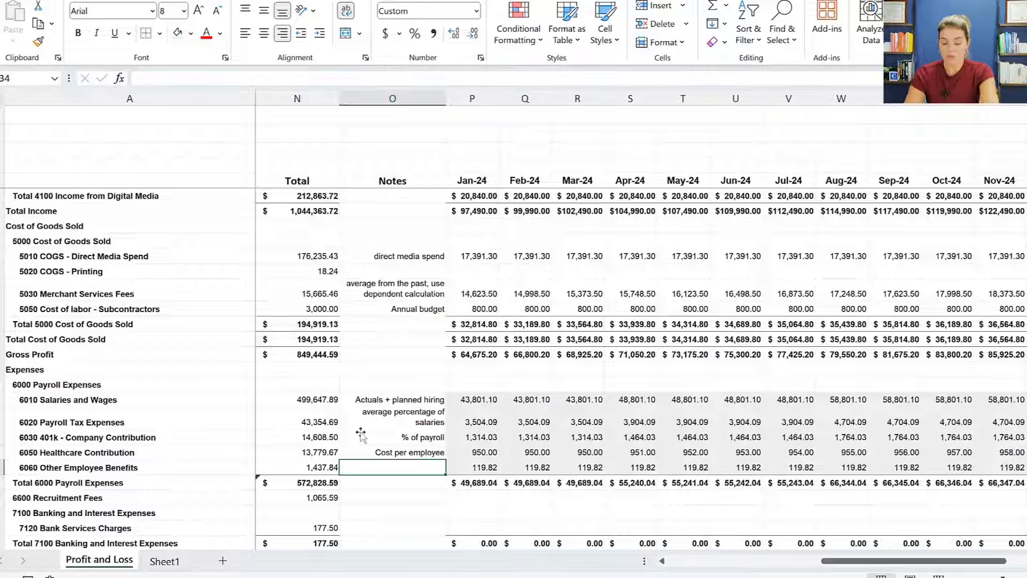
key("Up")
key("ctrl+c")
key("Down")
key("ctrl+v")
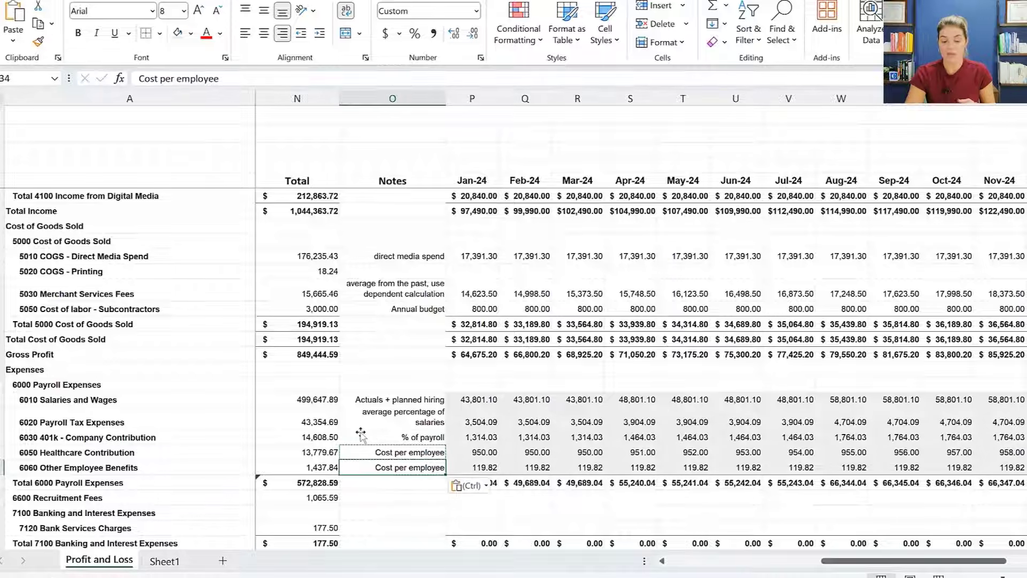
key("Escape")
key("Down")
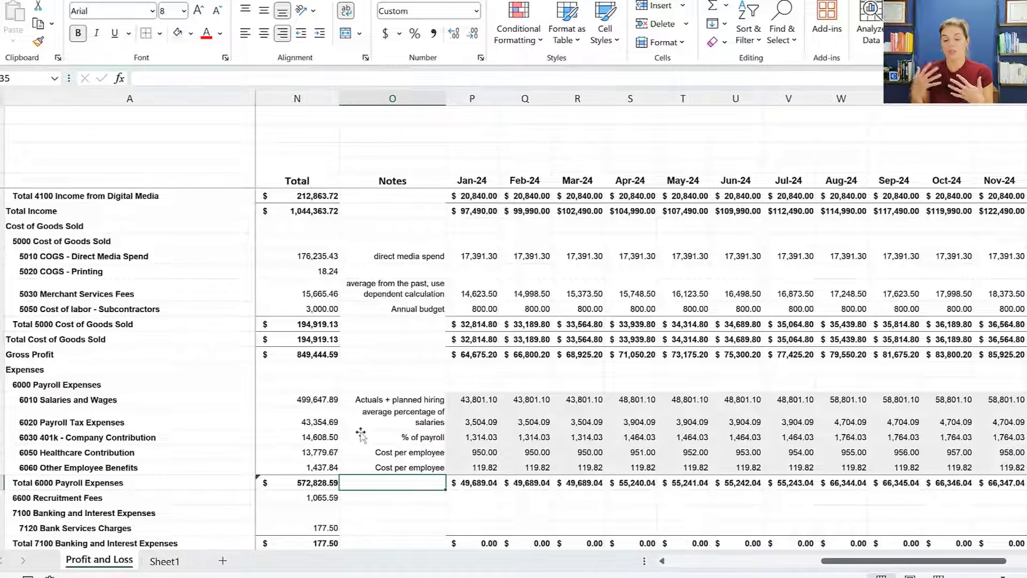
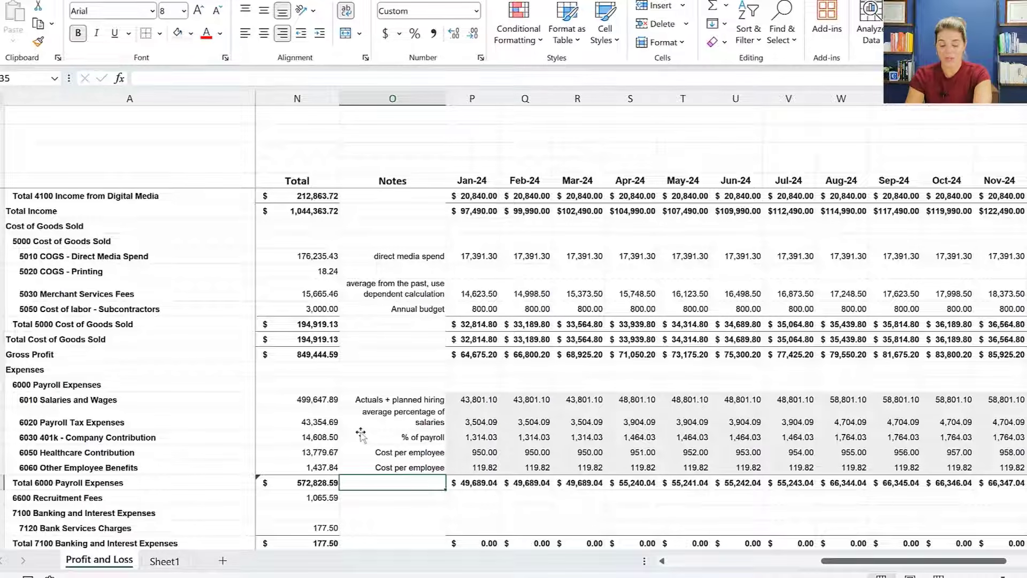
key("Up")
key("Up")
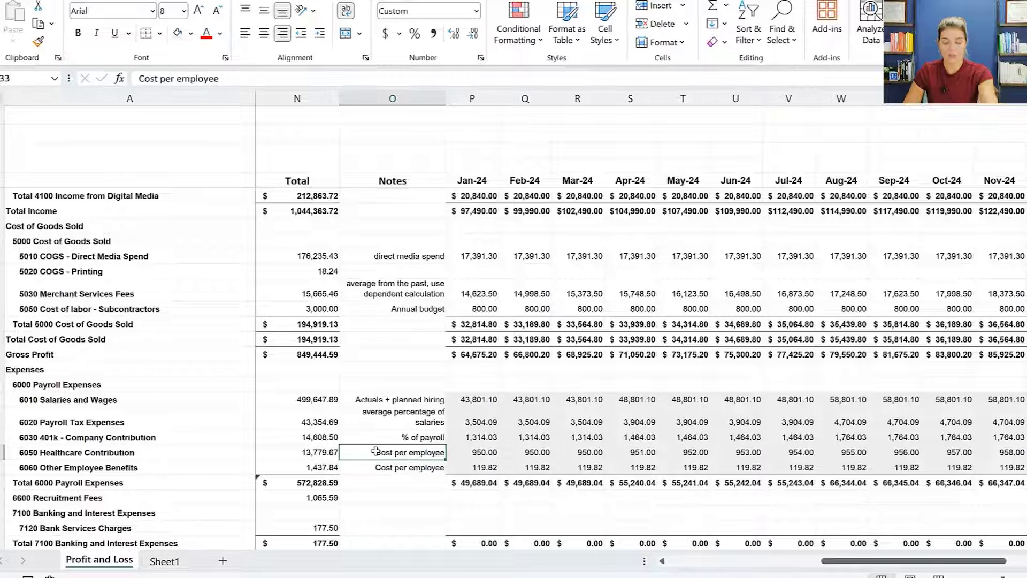
double_click(376, 451)
key("Return")
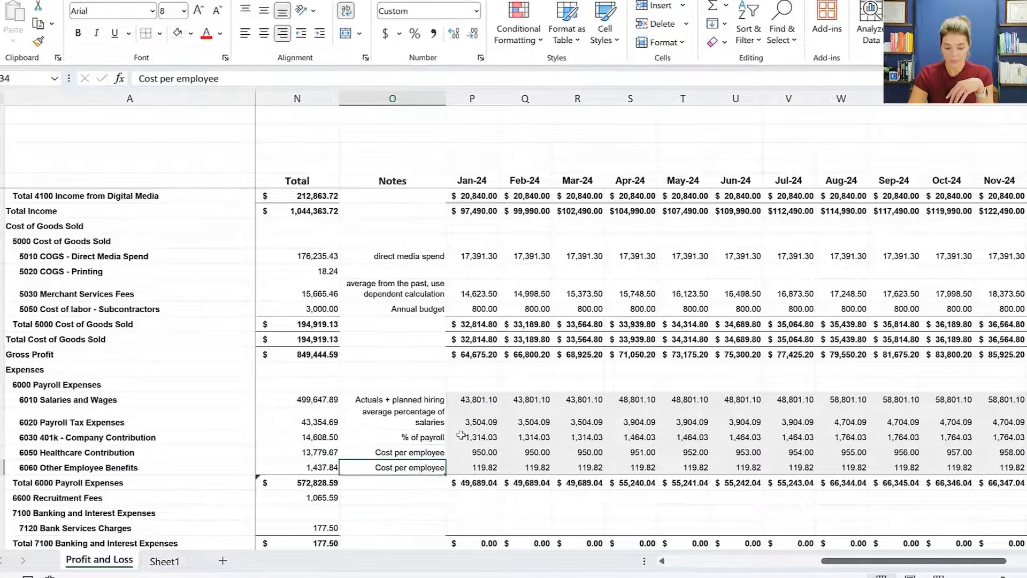
Review the 2023 monthly amounts for 7120 Bank Services Charges back to January
key("Down")
key("Down")
key("Down")
key("Down")
key("Down")
key("Down")
key("Up")
key("Up")
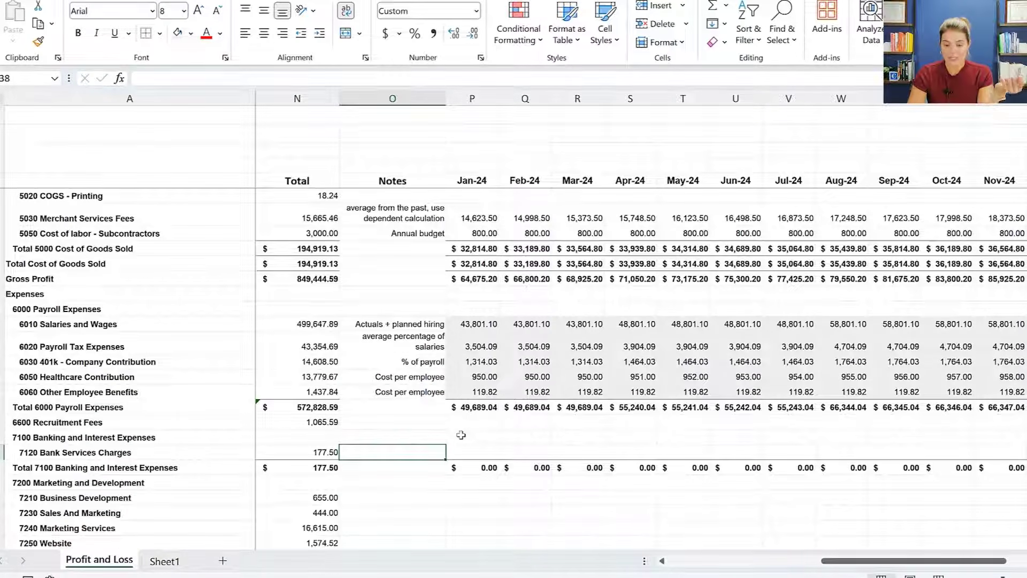
key("Left")
key("Left")
key("Left")
key("Left")
key("Left")
key("Left")
key("Left")
key("Left")
key("Left")
key("Left")
key("Left")
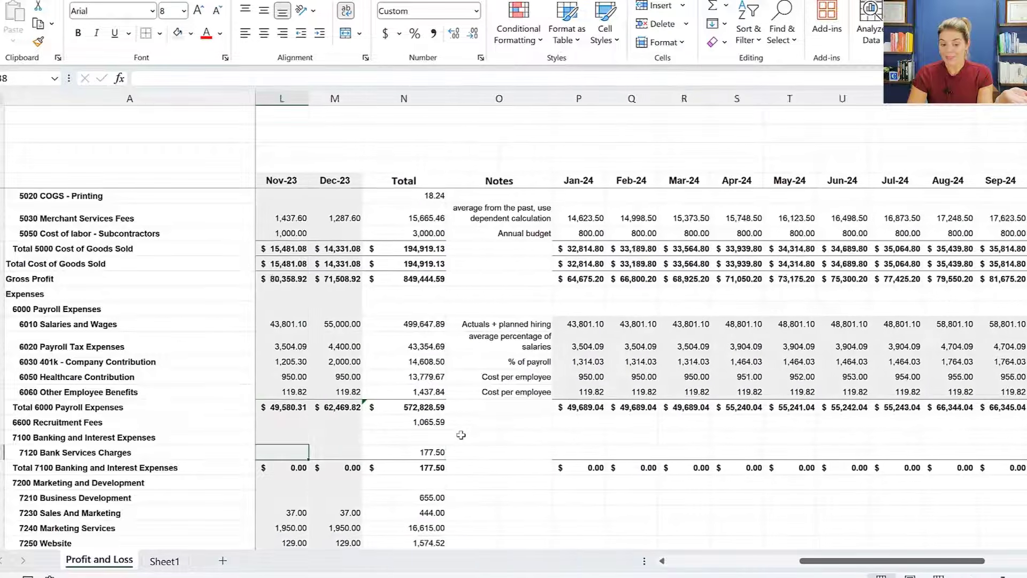
key("Left")
key("Left")
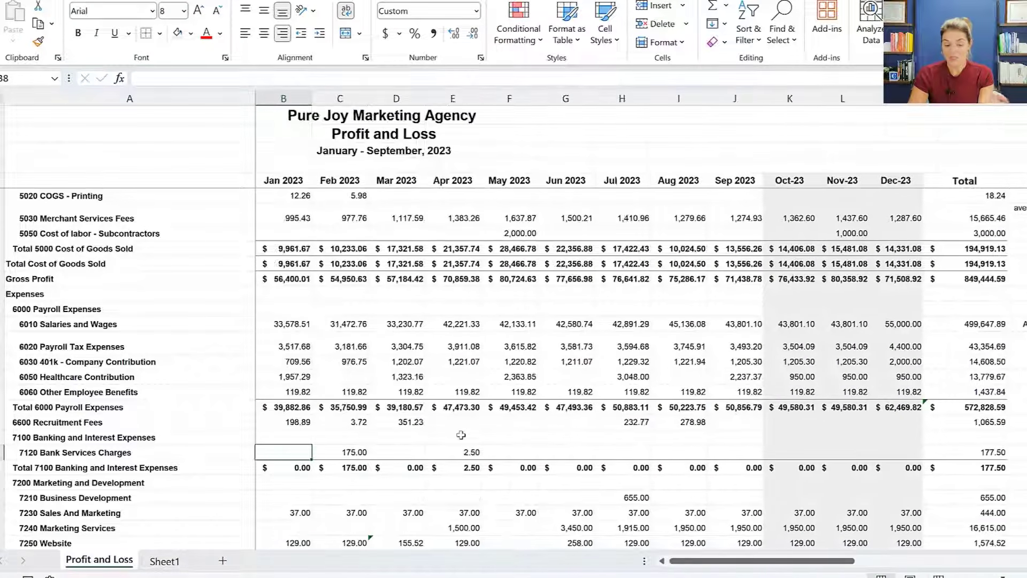
Copy the February 2023 Bank Services Charges amount into Feb-24 of the same row
key("Right")
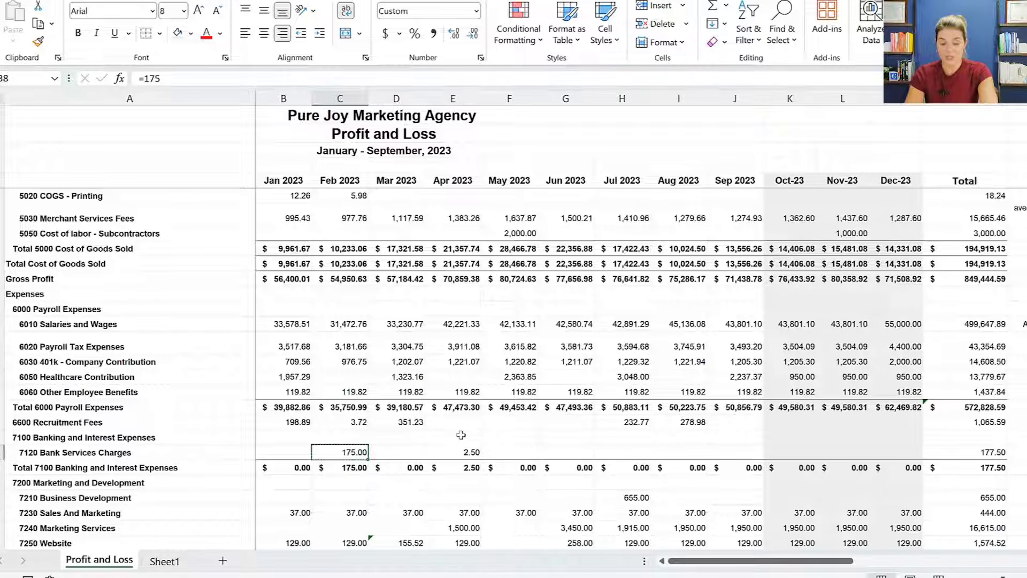
key("ctrl+c")
key("Right")
key("Right")
key("Right")
key("Right")
key("Right")
key("Right")
key("Right")
key("Right")
key("Right")
key("Right")
key("Right")
key("Right")
key("Right")
key("Right")
key("ctrl+v")
Add the note "Actual expenses - in certain month" to the 7120 Bank Services Charges row
key("Right")
key("Right")
key("Right")
key("Right")
key("Right")
key("Right")
key("Right")
type("Actu")
type("al ex")
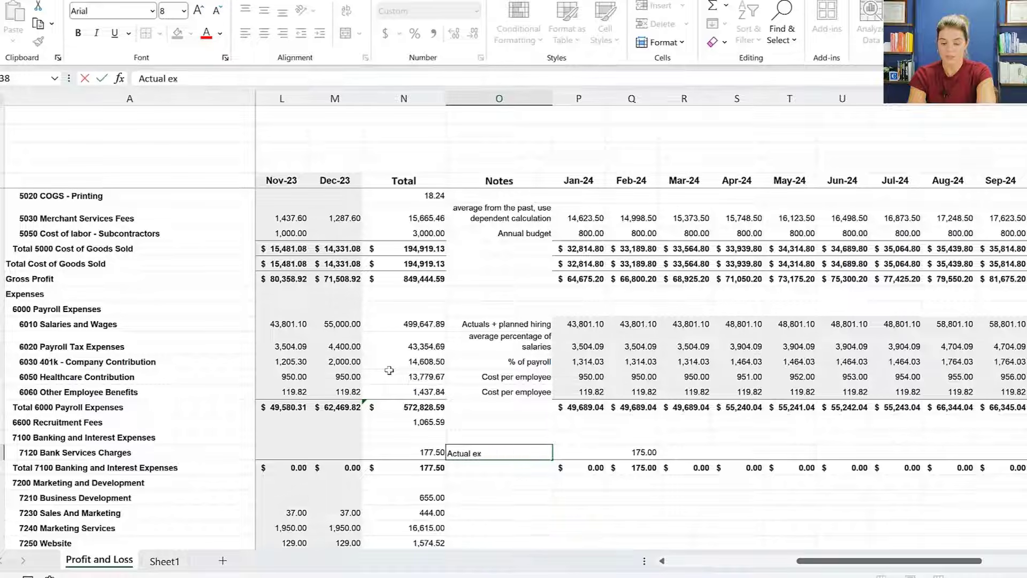
type("penses - in certain month")
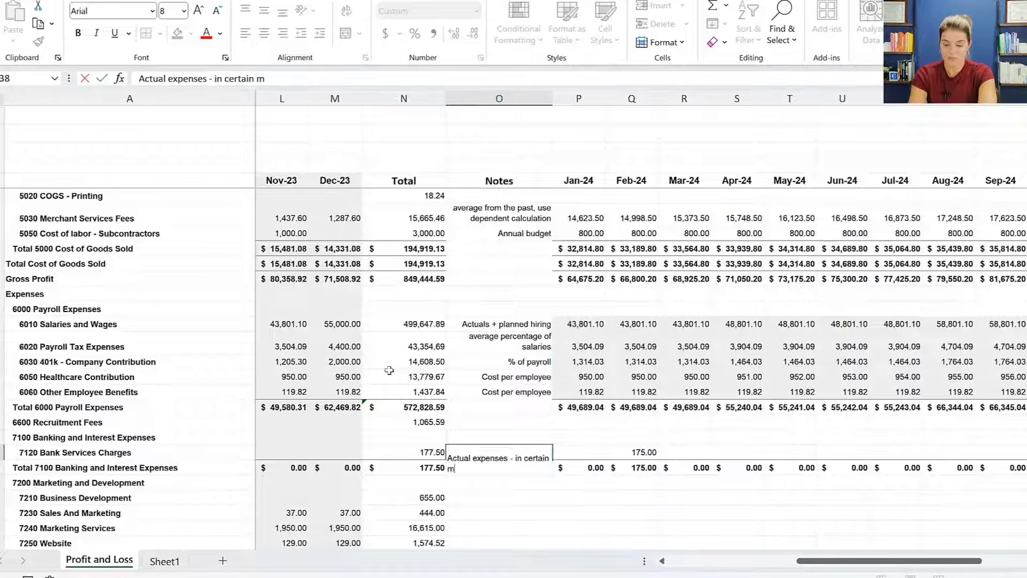
key("Return")
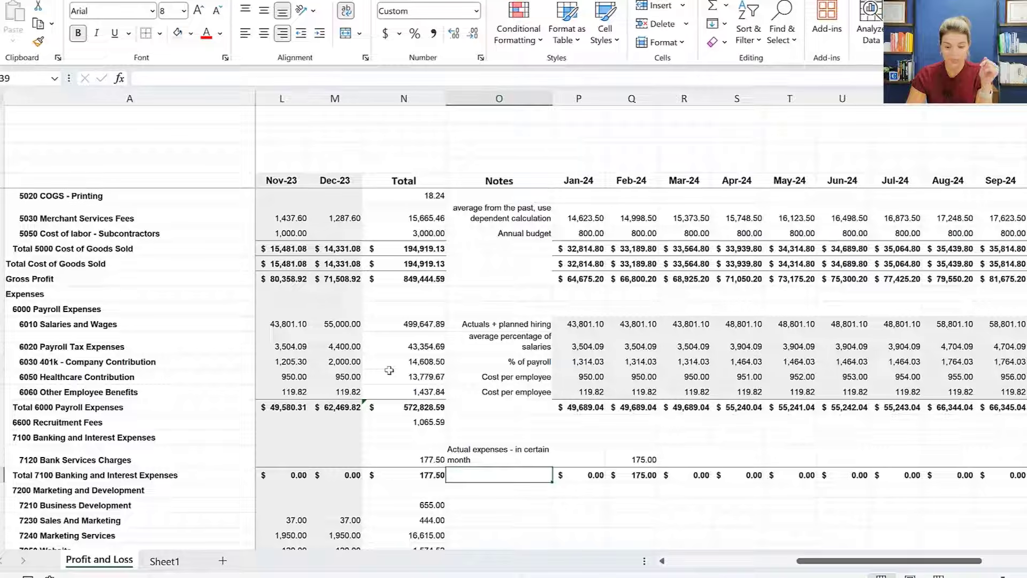
key("Up")
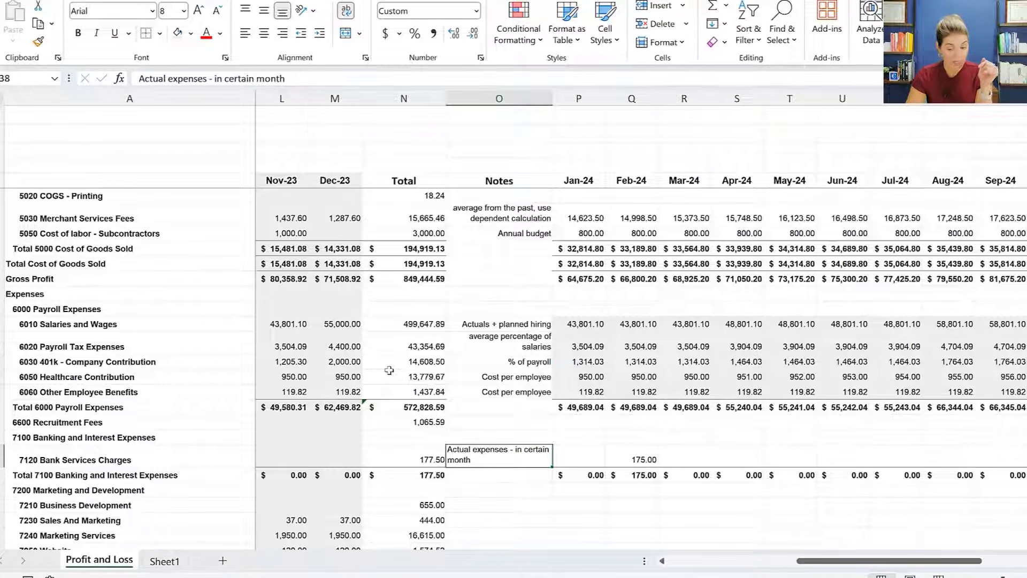
Examine the 7210 Business Development amounts from the 2023 total back to January
key("Down")
key("Down")
key("Down")
key("Left")
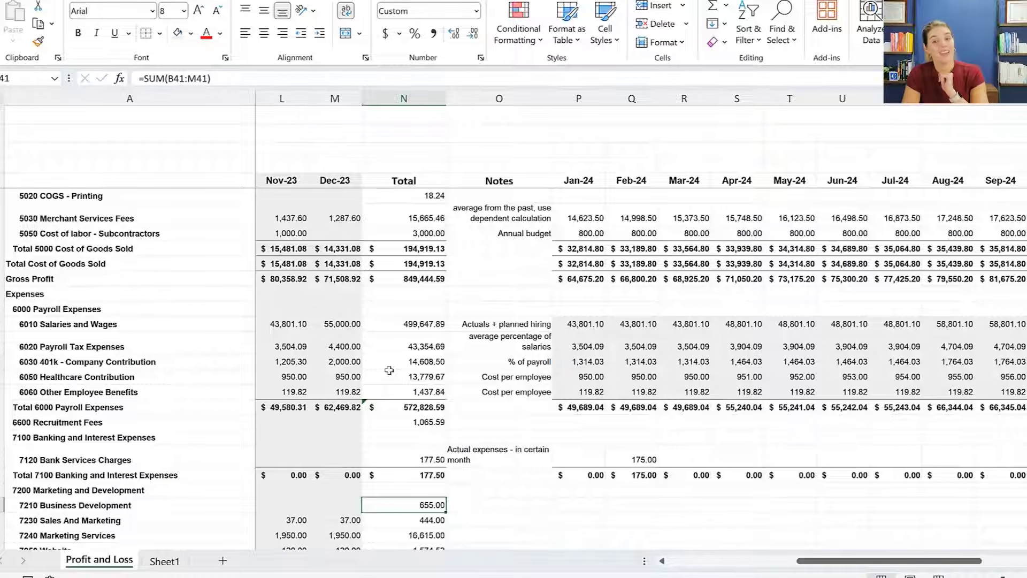
key("Left")
key("Left")
key("Left")
key("Left")
key("Left")
key("Left")
key("Left")
key("Left")
key("Left")
key("Left")
key("Left")
key("Left")
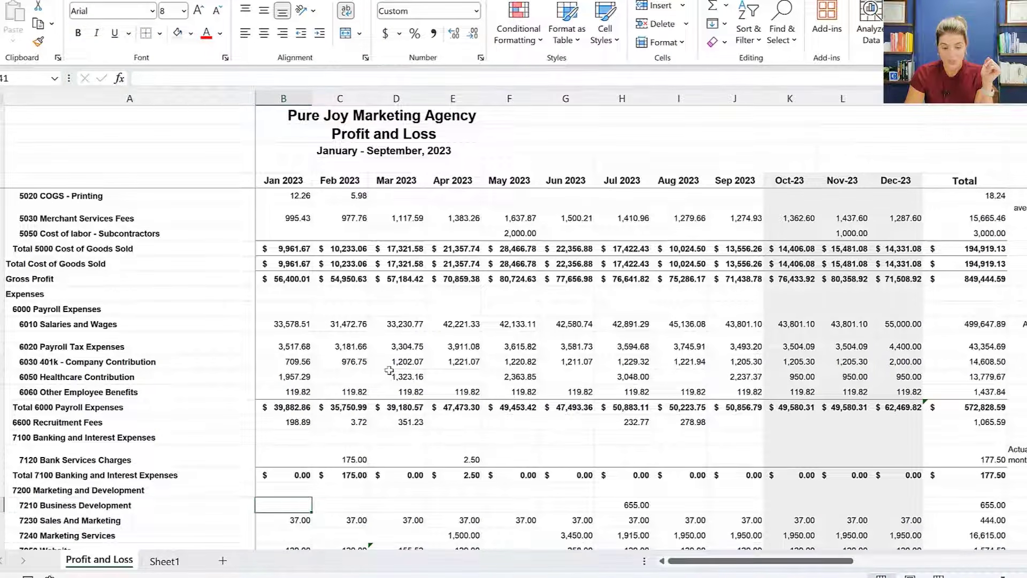
Look through the accounts listed under 7200 Marketing and Development
key("Left")
key("Down")
key("Down")
key("Down")
key("Down")
key("Down")
key("Down")
key("Down")
key("Down")
key("Up")
key("Up")
key("Up")
key("Up")
key("Up")
key("Up")
key("Up")
key("Up")
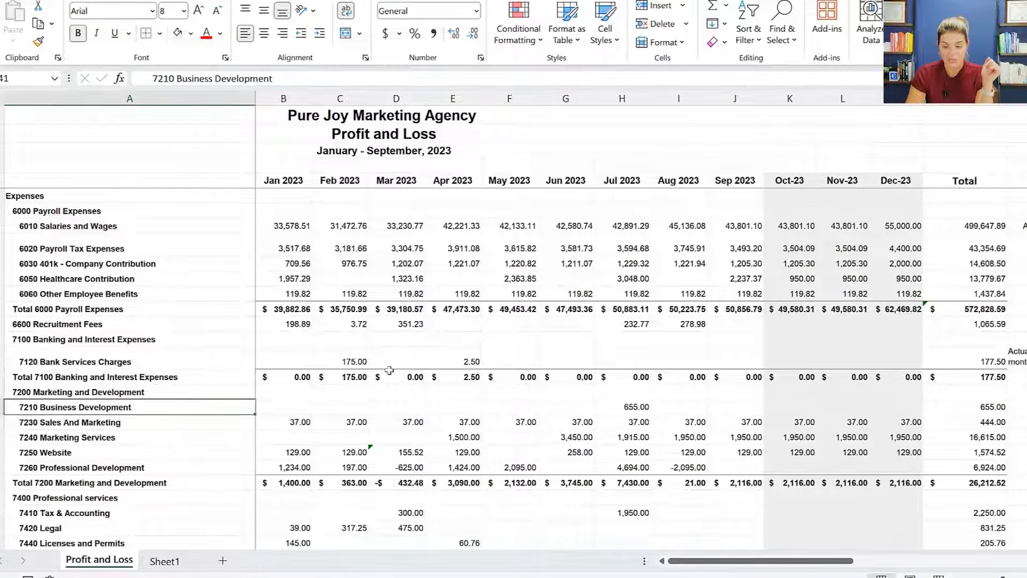
Follow the 7210 Business Development row through the 2023 months to its Notes cell
key("Right")
key("Right")
key("Right")
key("Right")
key("Right")
key("Right")
key("Right")
key("Right")
key("Right")
key("Right")
key("Right")
key("Right")
key("Right")
key("Right")
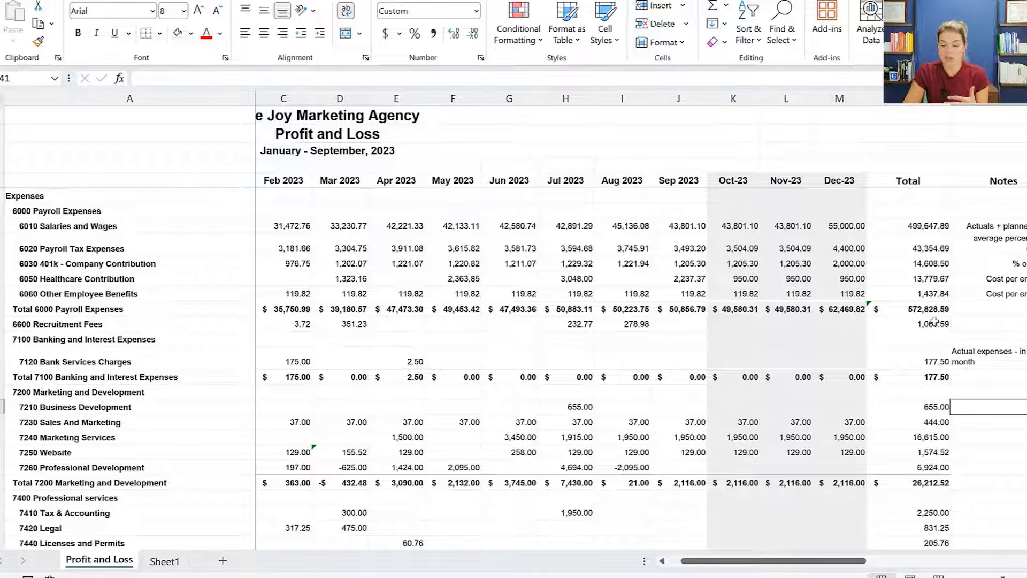
Examine the monthly 2023 totals and the yearly total for 7200 Marketing and Development
left_click(991, 486)
key("Left")
key("Left")
key("Left")
key("Left")
key("Left")
key("Left")
key("Left")
key("Left")
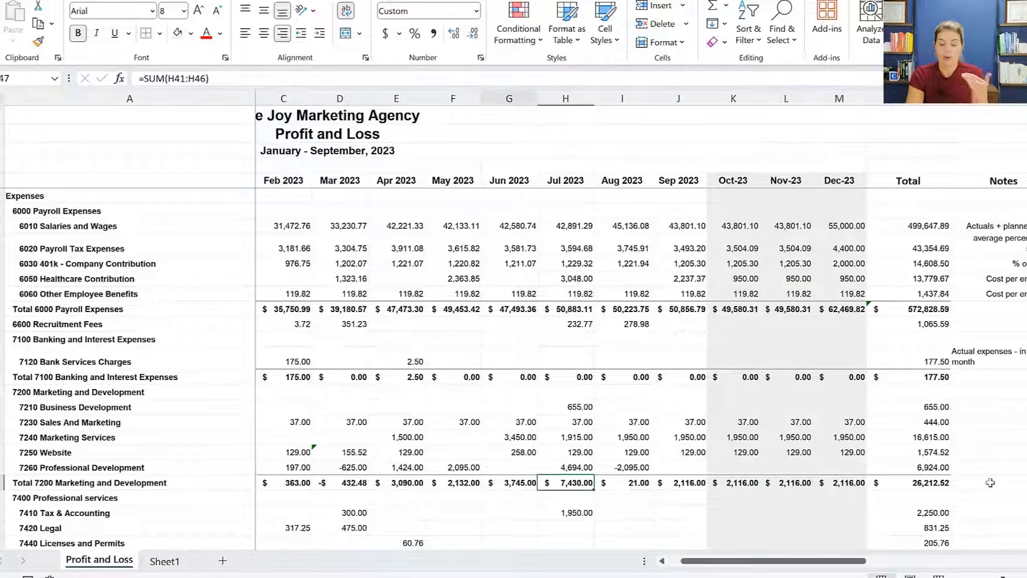
key("Left")
key("Left")
key("Left")
key("Left")
key("Left")
key("Right")
key("Right")
key("Right")
key("Right")
key("Right")
key("Right")
key("Right")
key("Right")
key("Right")
key("Right")
key("Right")
key("Right")
key("Right")
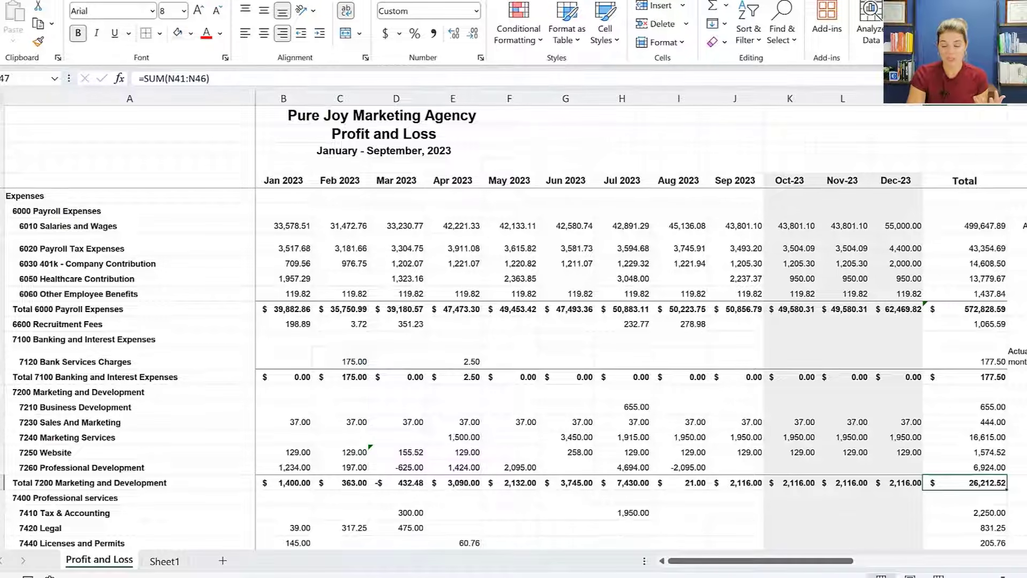
Look over the 2024 columns under 7200 Marketing and Development and the 2023 total for 7230 Sales and Marketing
key("Right")
key("Right")
key("Right")
key("Right")
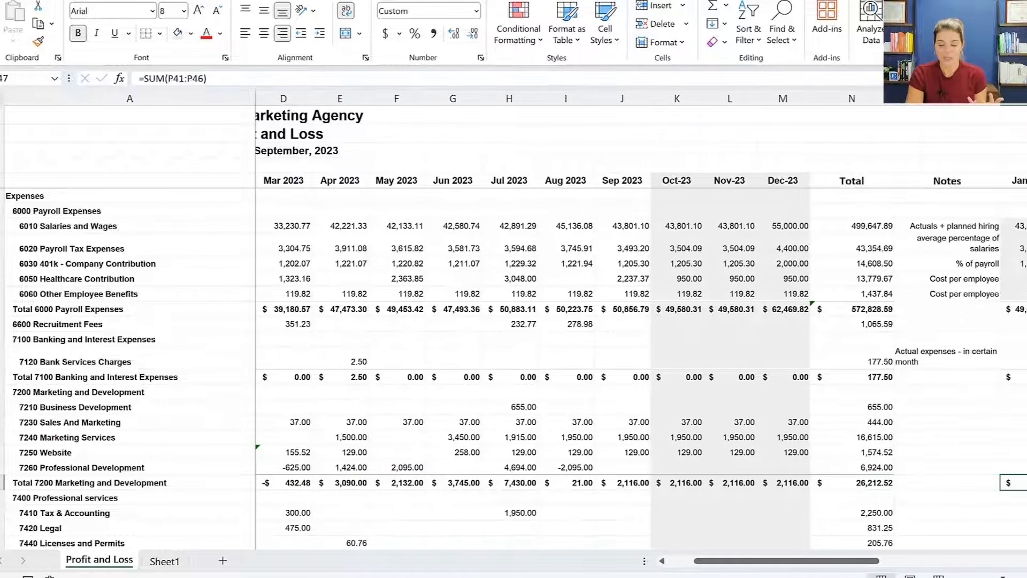
key("Up")
key("Up")
key("Up")
key("Up")
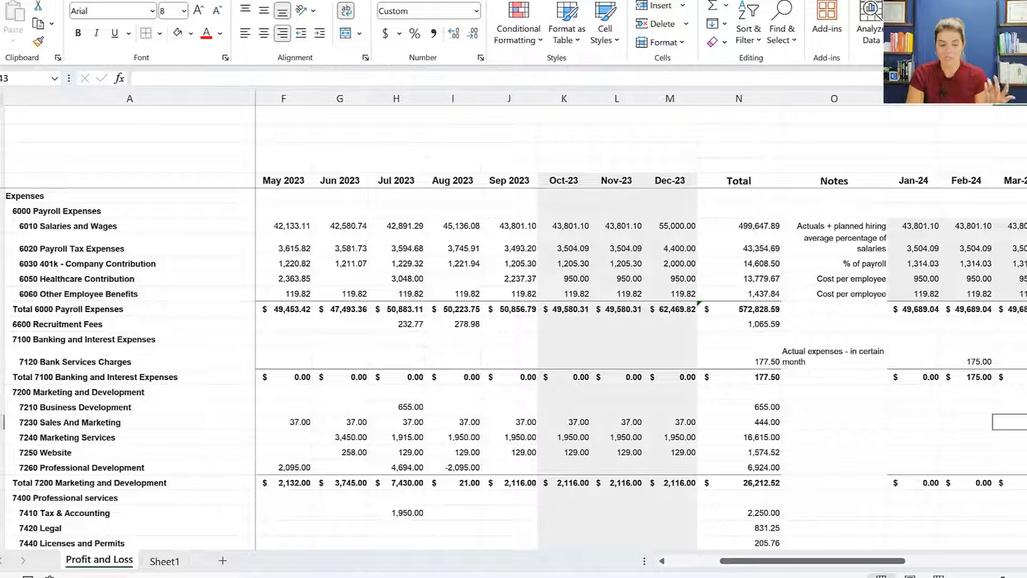
key("Left")
key("Left")
key("Left")
key("Left")
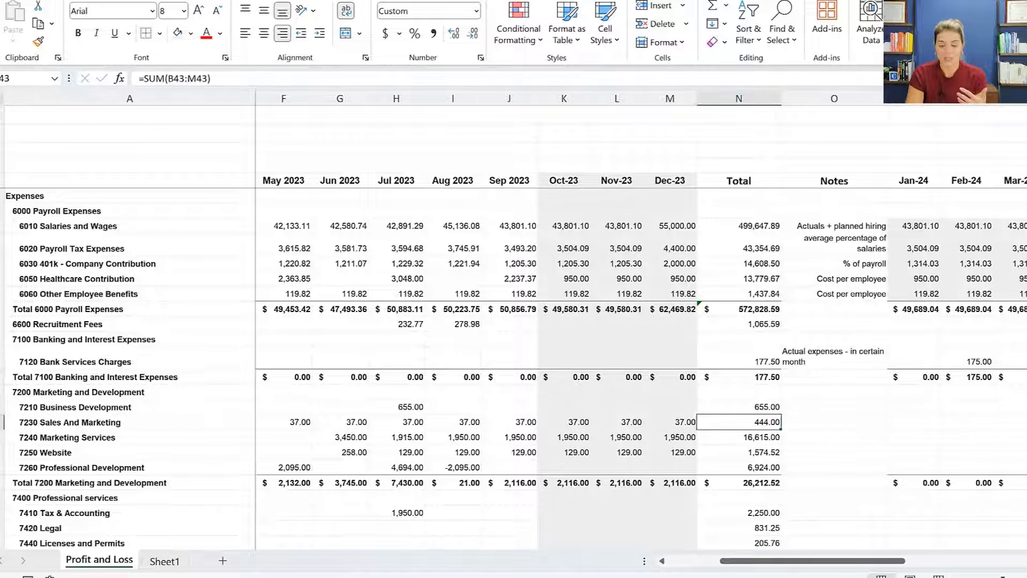
Enter the note "Actuals from last year" for 7230 Sales and Marketing, 7240 Marketing Services and 7250 Website
key("Right")
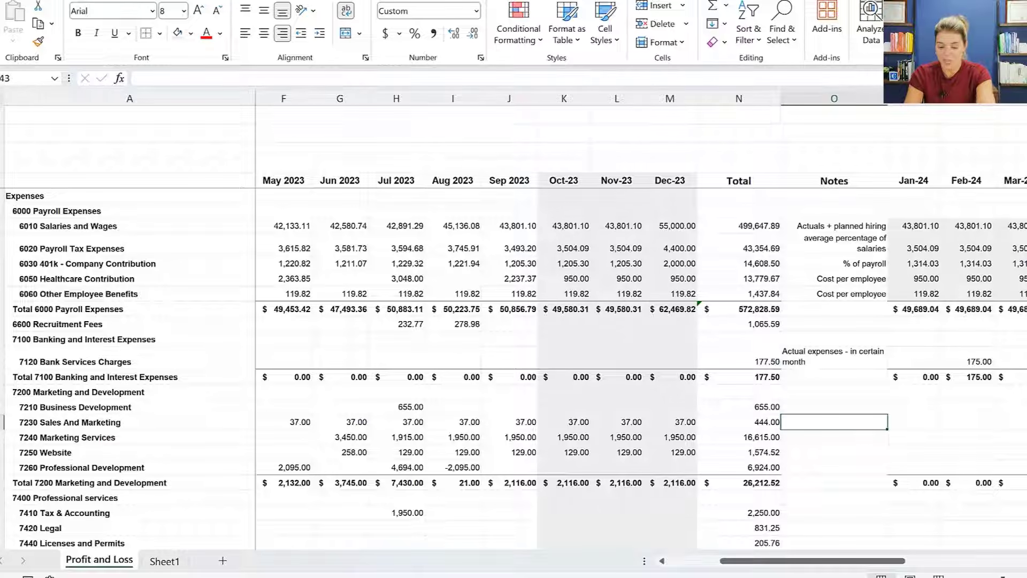
type("actuals + planned hiring")
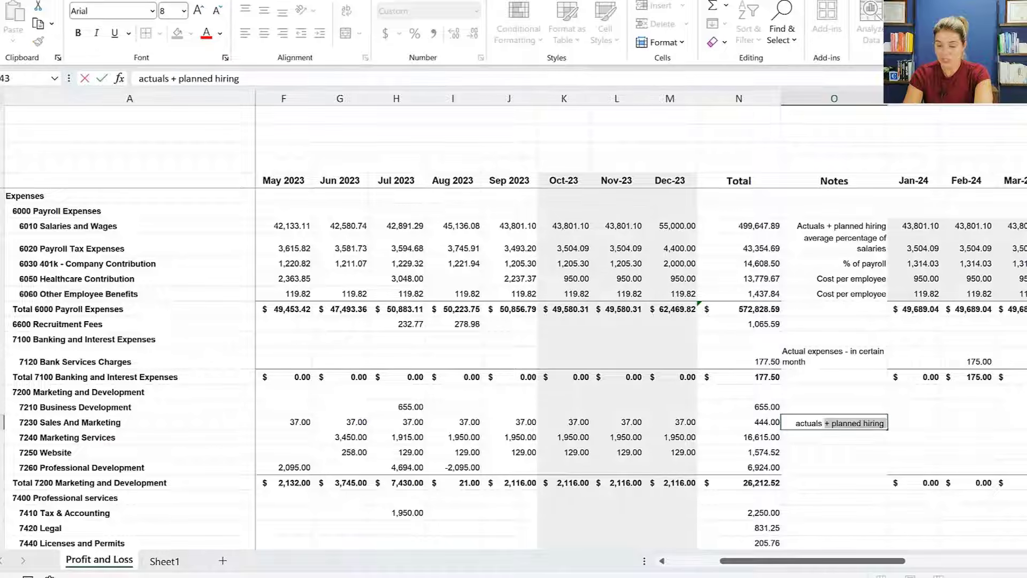
key("Return")
left_click_drag(244, 78, 172, 77)
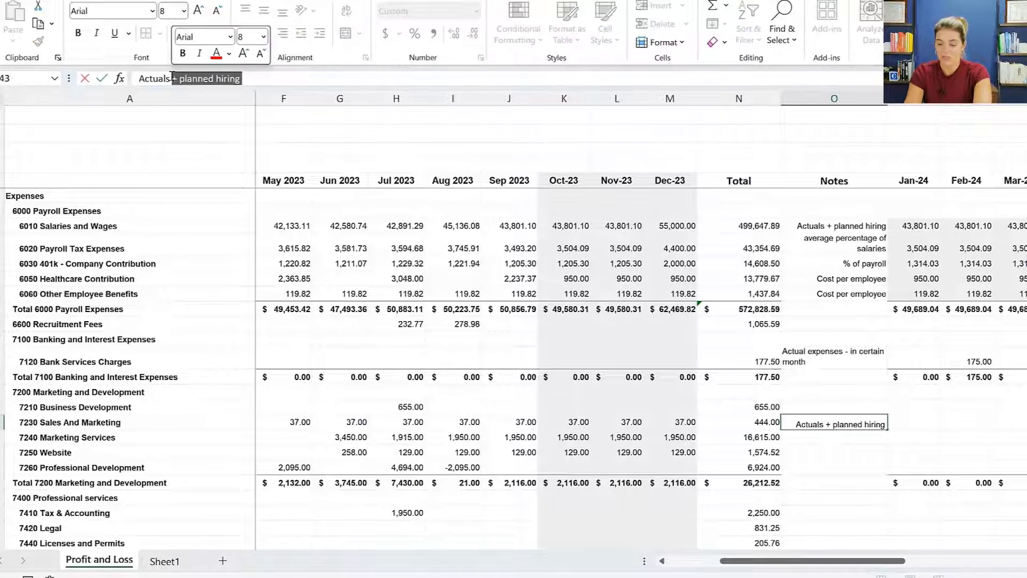
key("BackSpace")
key("Return")
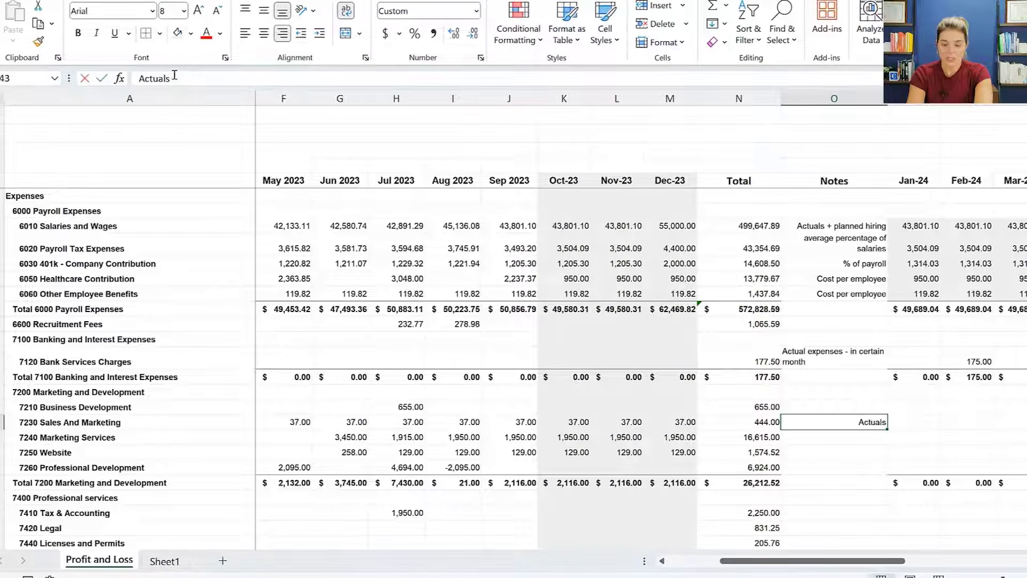
type("Actuals from last year")
key("Return")
type("Actuals from last year")
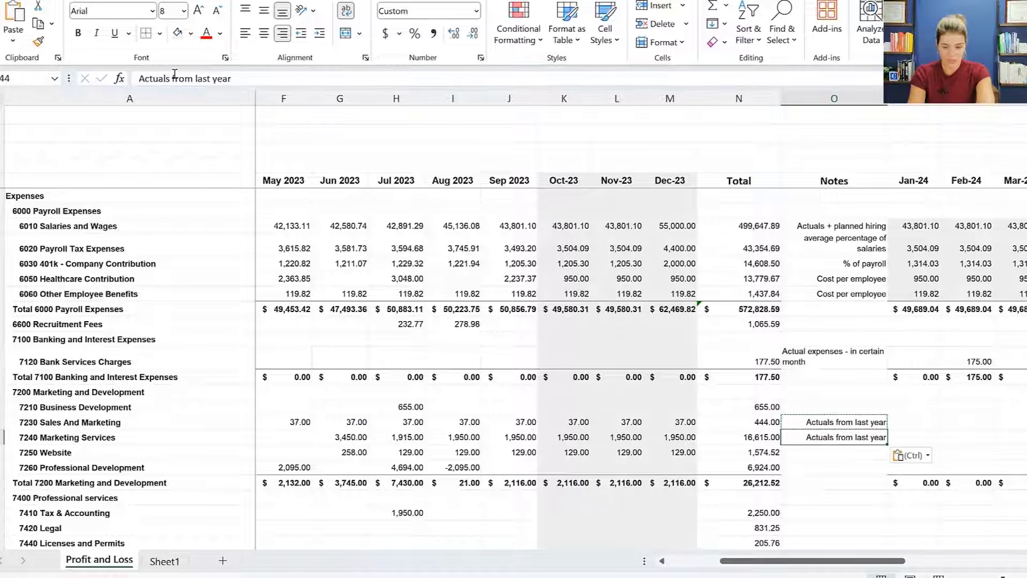
key("Return")
type("Actuals from last year")
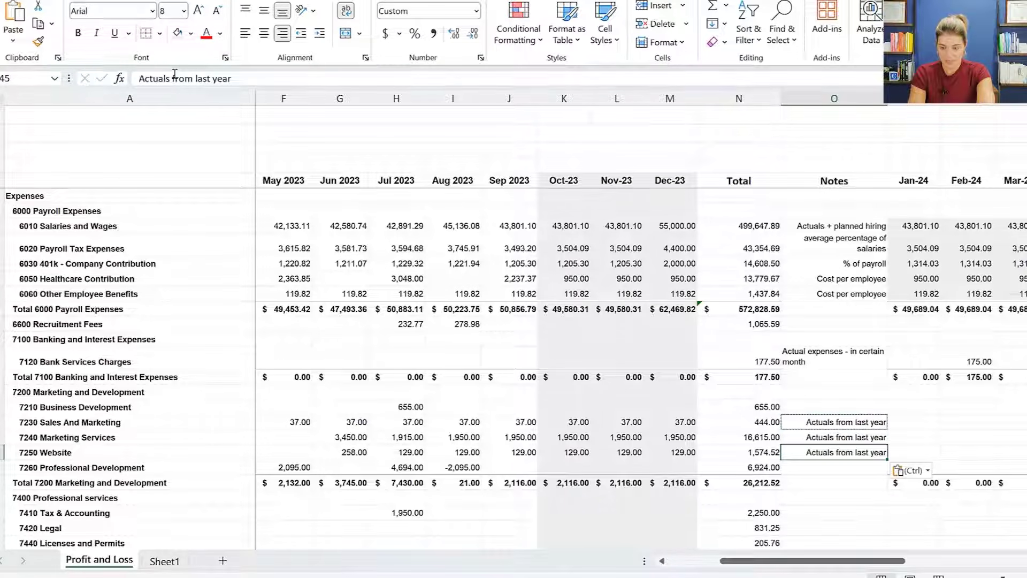
Enter the note "strategic plan" for 7260 Professional Development and copy it to 7210 Business Development
key("Down")
key("Up")
key("Down")
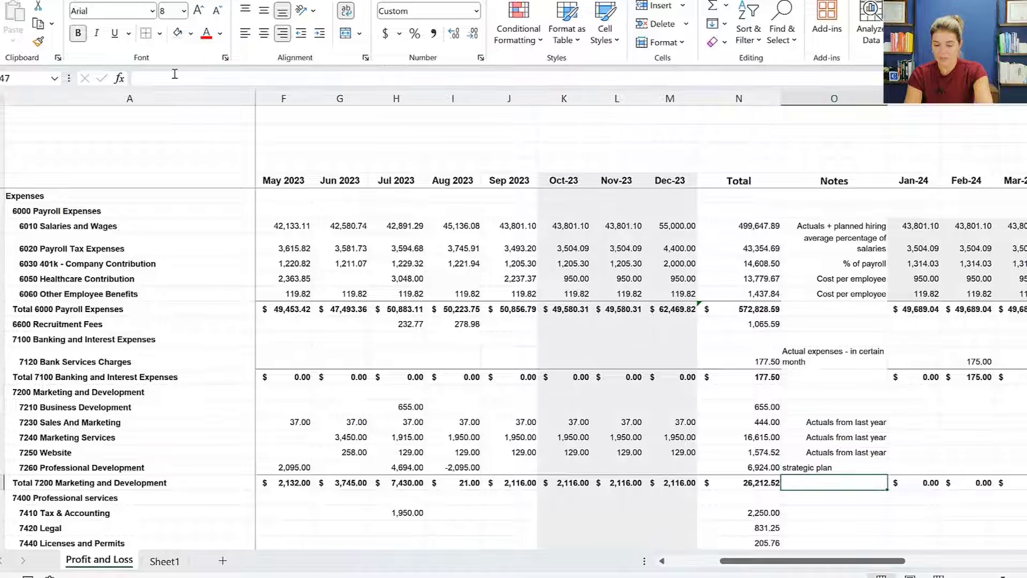
key("Up")
key("ctrl+c")
key("Up")
key("Up")
key("Up")
key("Up")
key("Up")
key("ctrl+v")
key("Escape")
Budget 750 for 7210 Business Development in Mar-24
key("Right")
key("Right")
key("Right")
key("Right")
key("Right")
key("Right")
key("Right")
key("Right")
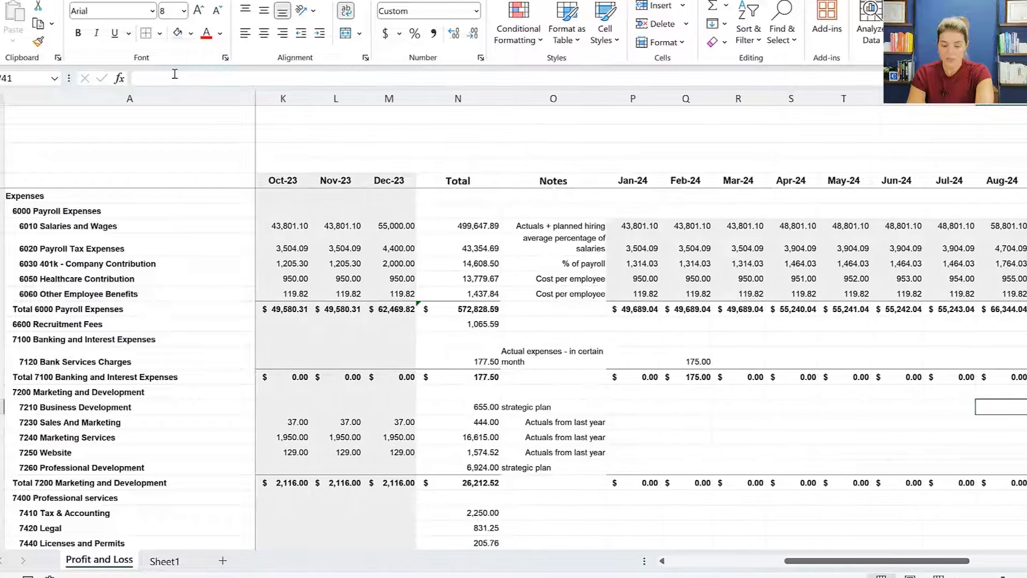
key("Left")
key("Left")
key("Left")
key("Left")
key("Left")
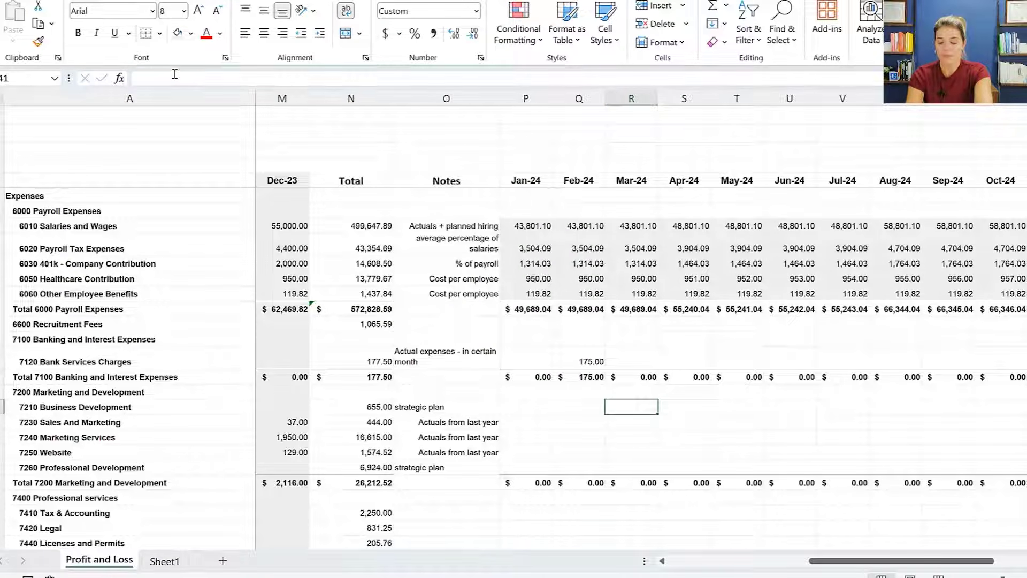
type("750")
key("ctrl+Return")
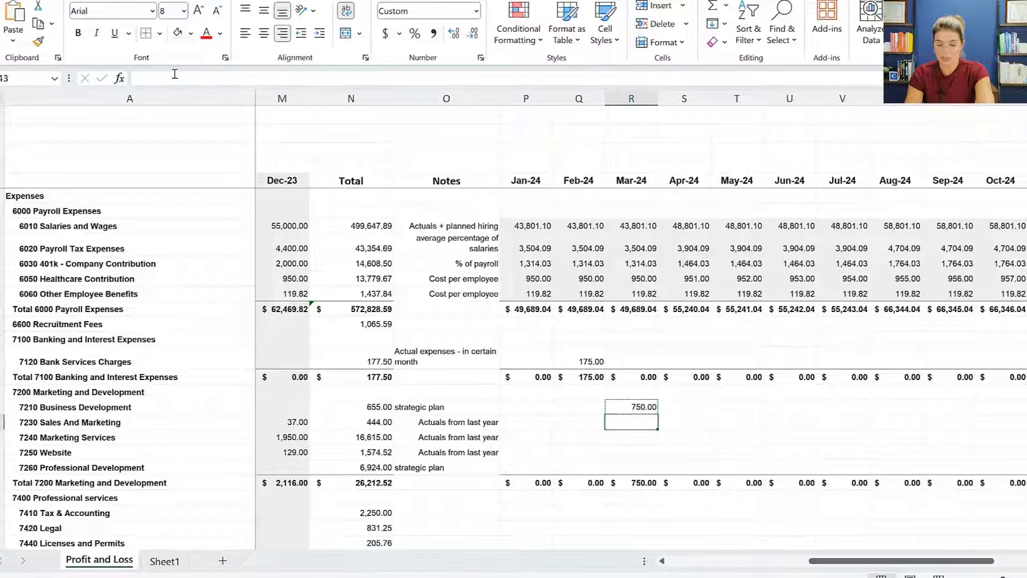
Budget 5,000 for 7210 Business Development in Aug-24
key("Right")
key("Right")
key("Right")
key("Right")
key("Right")
key("Right")
key("Left")
type("5000")
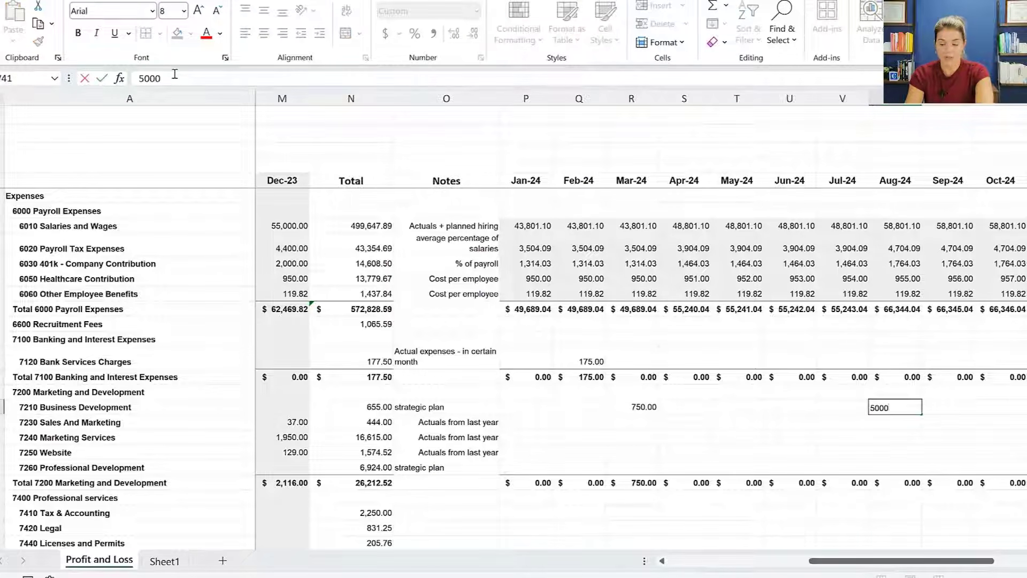
key("Return")
key("Up")
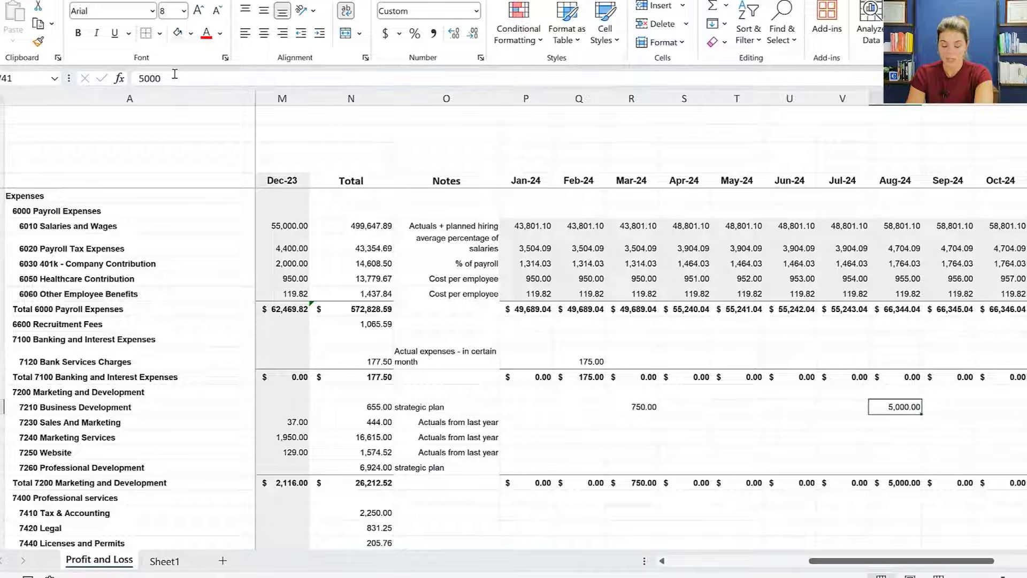
Enter 37 for 7230 Sales and Marketing in Jan-24 and fill it across through Dec-24
key("Down")
key("Down")
key("Left")
key("Left")
key("Left")
key("Left")
key("Left")
key("Left")
key("Left")
type("37")
key("Return")
key("Up")
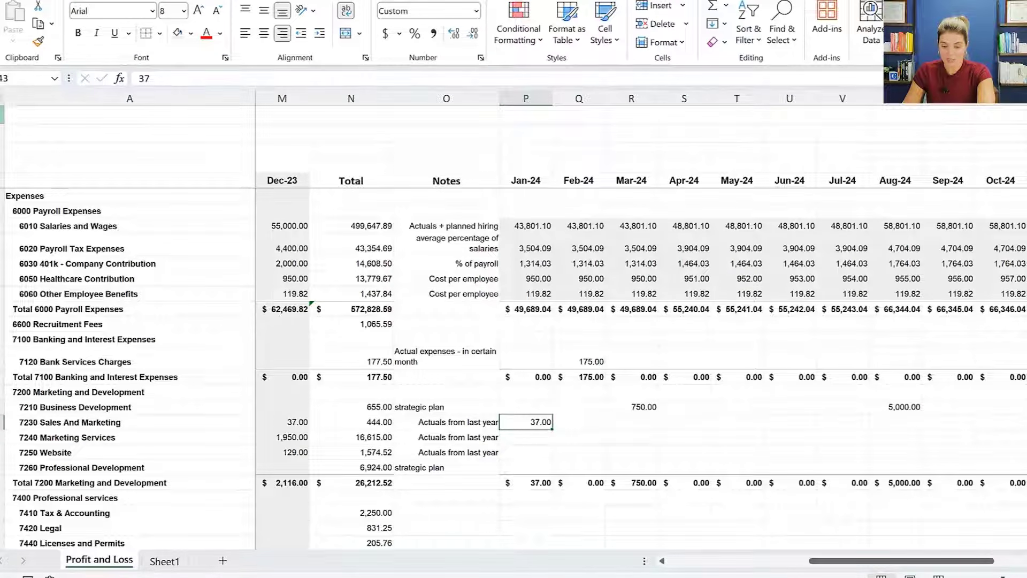
left_click_drag(552, 428, 998, 458)
Set 7230 Sales and Marketing to 39 in Jan-24 and fill that amount through Dec-24
left_click(401, 422)
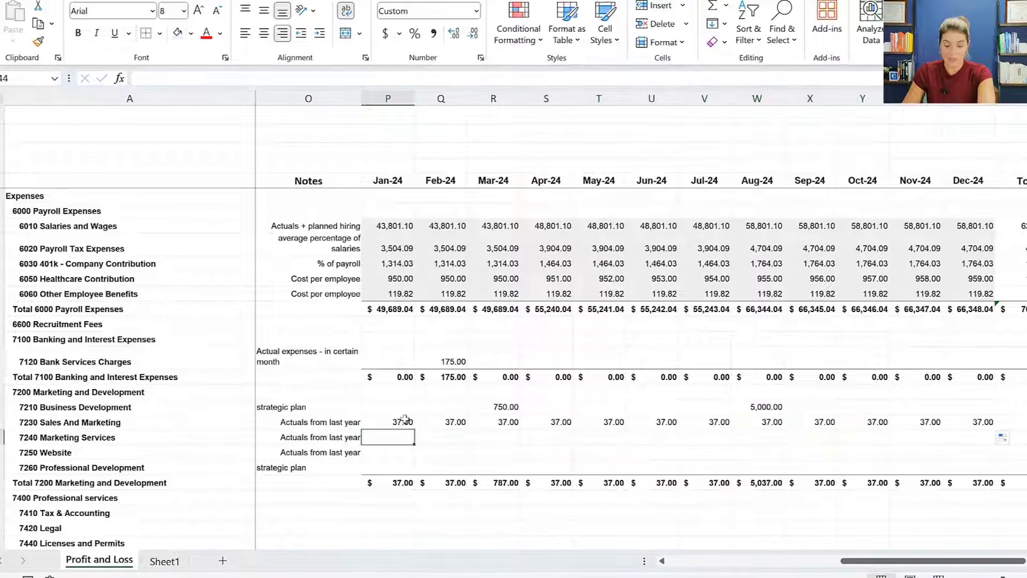
type("39")
key("Return")
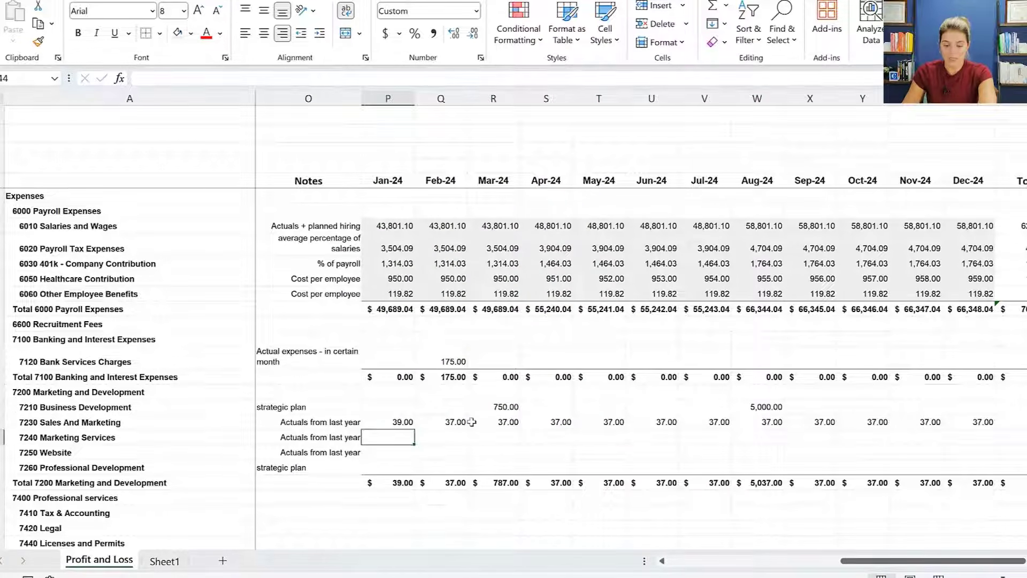
left_click(409, 425)
left_click_drag(413, 428, 963, 449)
Examine the 2023 monthly amounts for 7240 Marketing Services as a basis for its 2024 budget
left_click(440, 436)
key("Left")
key("Left")
key("Left")
key("Left")
key("Left")
key("Left")
key("Left")
key("Left")
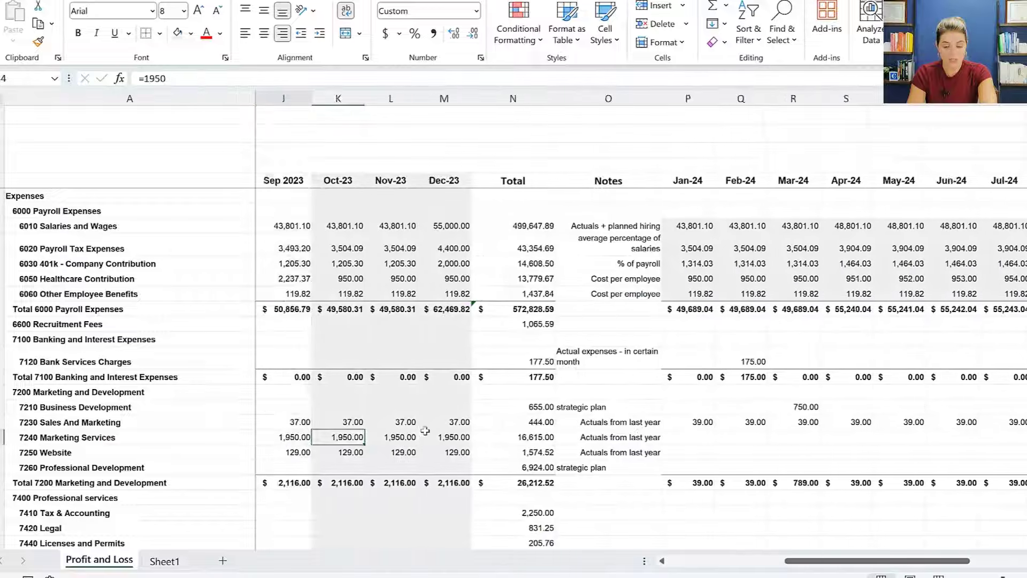
key("Left")
key("Right")
key("Left")
key("Left")
key("Right")
key("Right")
key("Right")
key("Right")
key("Right")
key("Right")
key("Right")
key("Right")
key("Right")
key("Right")
key("Left")
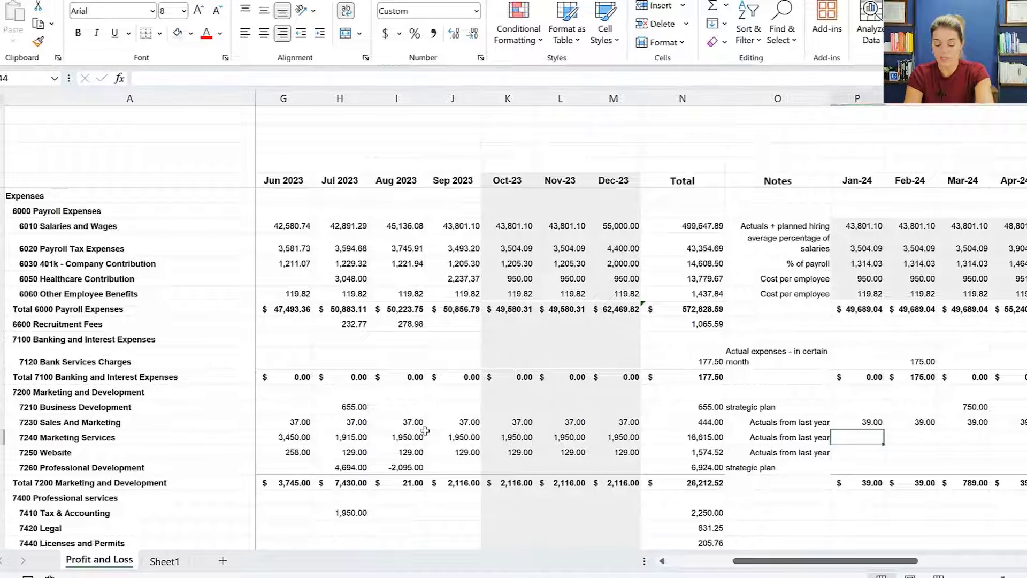
Enter 1950 for 7240 Marketing Services in Jan-24 and repeat it for every month through Dec-24
type("1950")
key("Return")
key("Up")
key("ctrl+c")
key("Right")
key("ctrl+v")
key("Right")
key("ctrl+v")
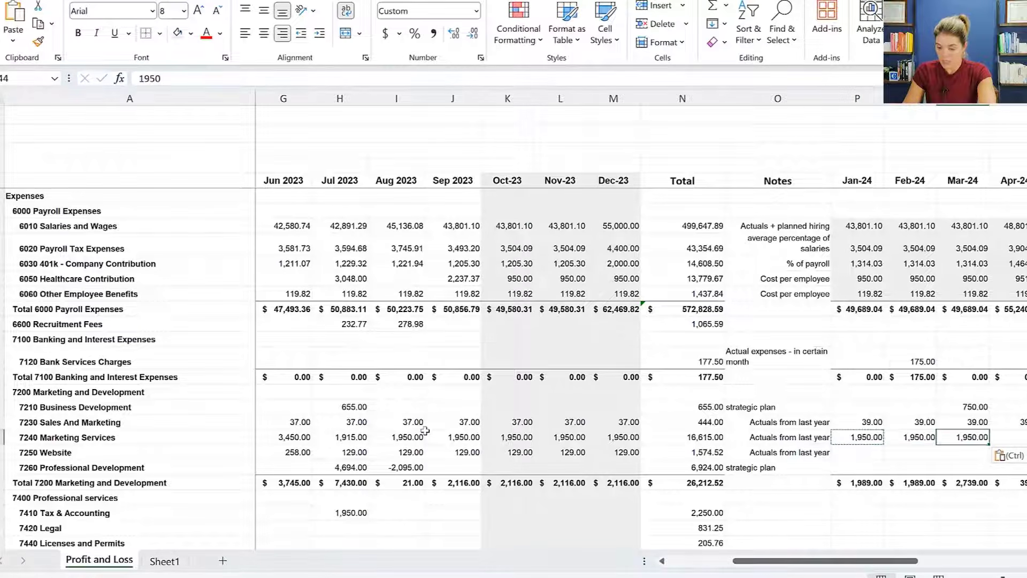
key("Down")
left_click_drag(859, 437, 906, 435)
Copy the Nov-23 amount for 7250 Website into Jan-24 and fill it through Dec-24
left_click(457, 453)
key("Left")
key("Left")
key("Left")
key("Left")
key("Left")
key("Left")
key("Left")
key("ctrl+c")
key("Right")
key("Right")
key("Right")
key("Right")
key("ctrl+v")
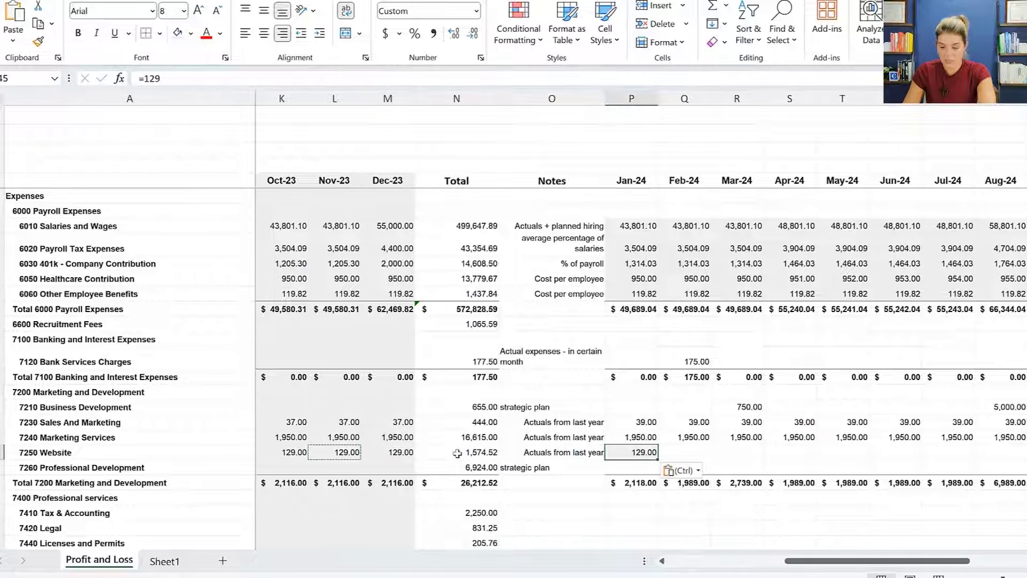
left_click_drag(605, 459, 991, 456)
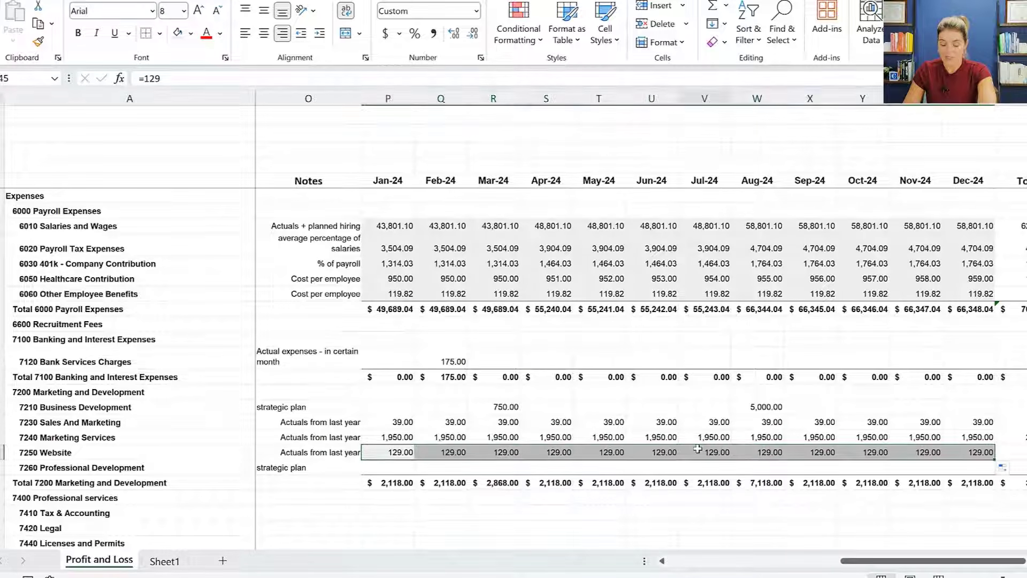
Set the 7250 Website budget to 1,129 in May-24 and copy that amount to Jun-24
left_click(697, 448)
left_click(657, 449)
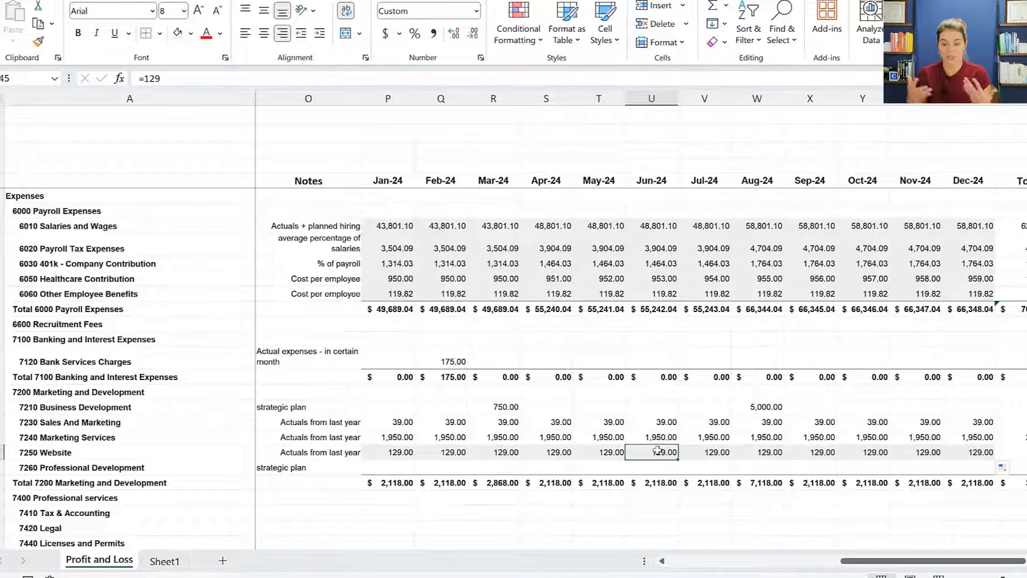
left_click(599, 450)
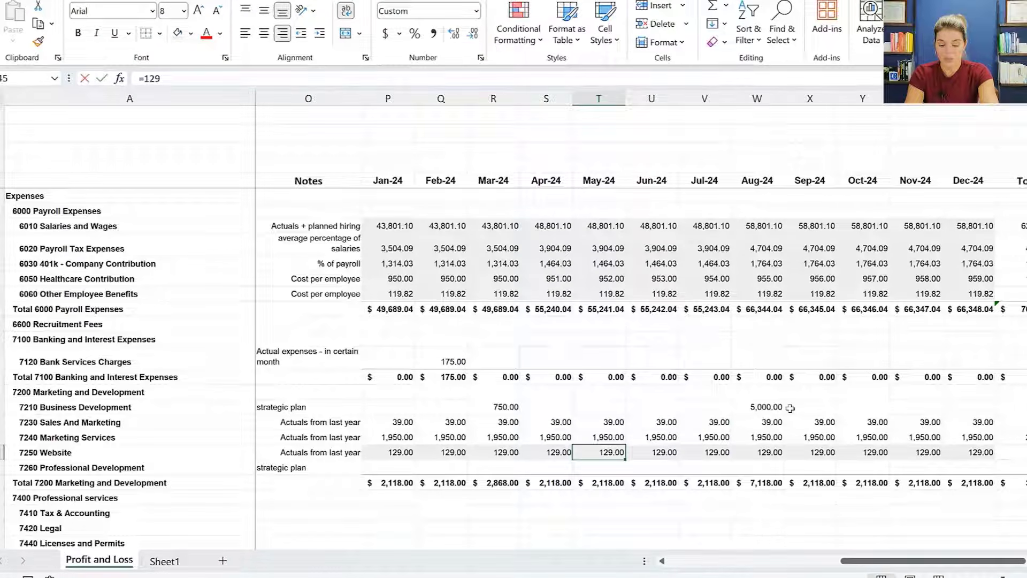
type("1,1")
type("29")
key("Return")
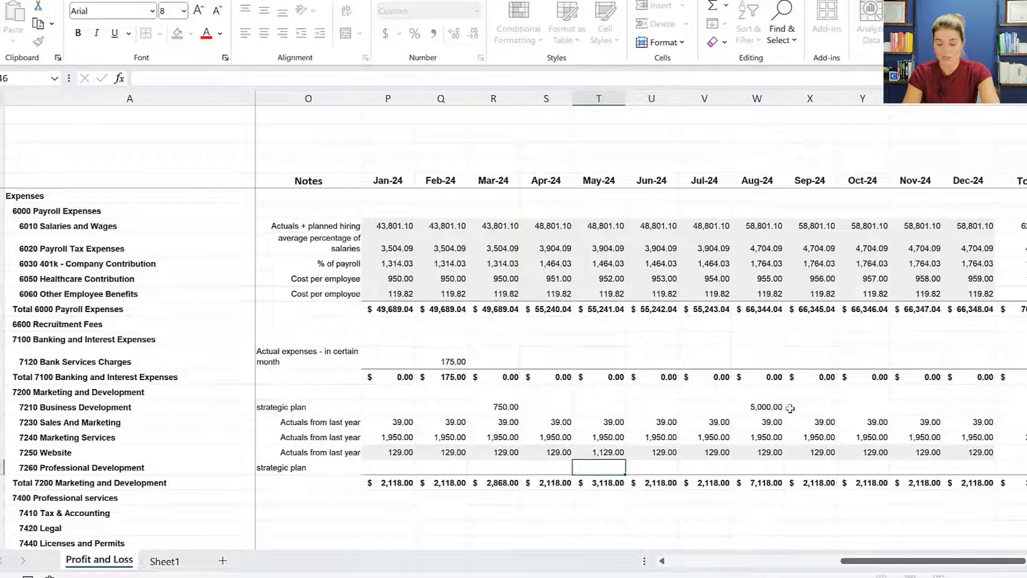
key("Up")
key("ctrl+c")
key("Right")
key("ctrl+v")
key("Escape")
Examine the 7260 Professional Development amounts from the 2024 months back to May 2023
key("Down")
key("Left")
key("Left")
key("Left")
key("Left")
key("Left")
key("Left")
key("Left")
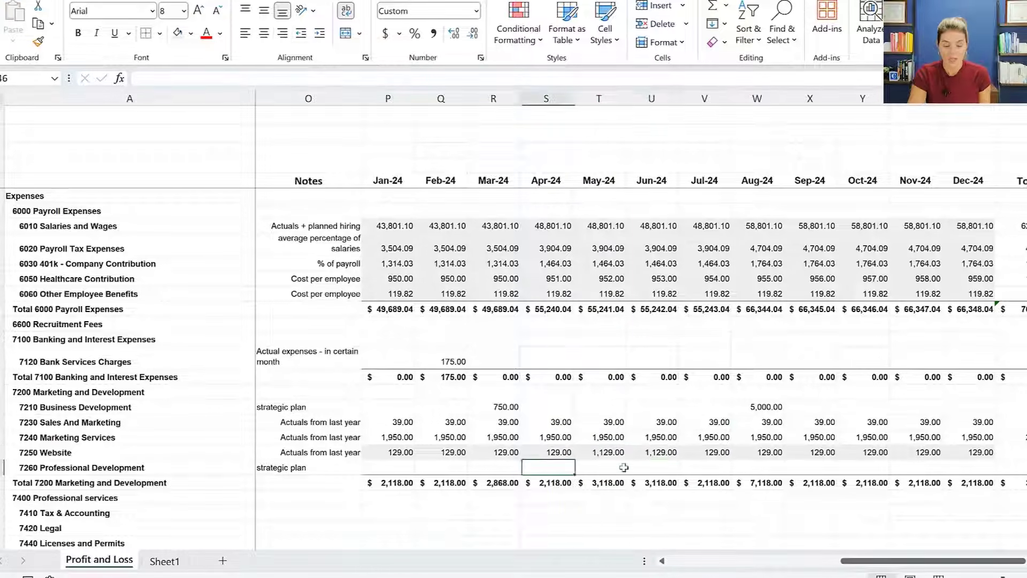
key("Left")
key("Left")
key("Left")
key("Left")
key("Left")
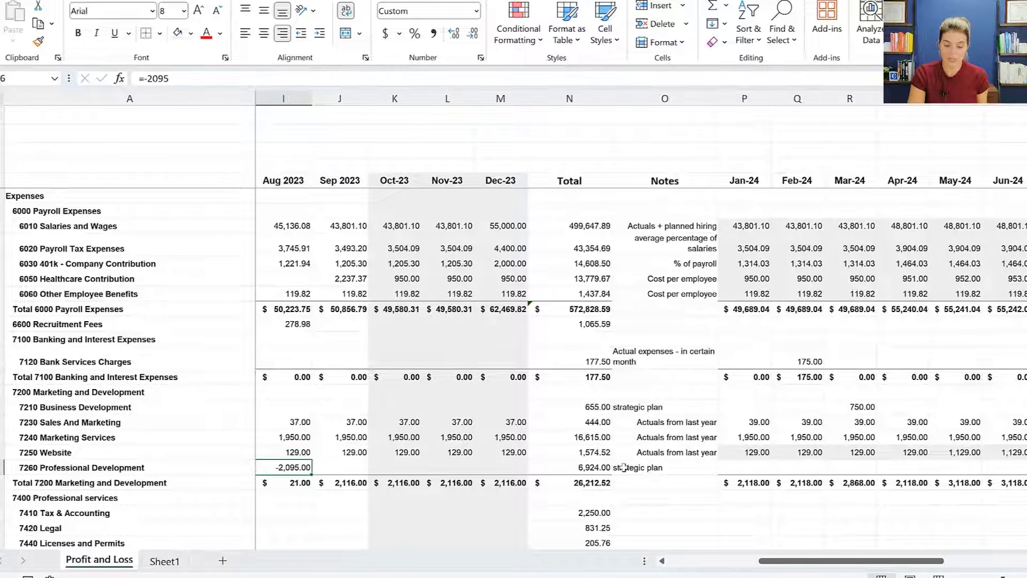
key("Left")
key("Left")
key("Left")
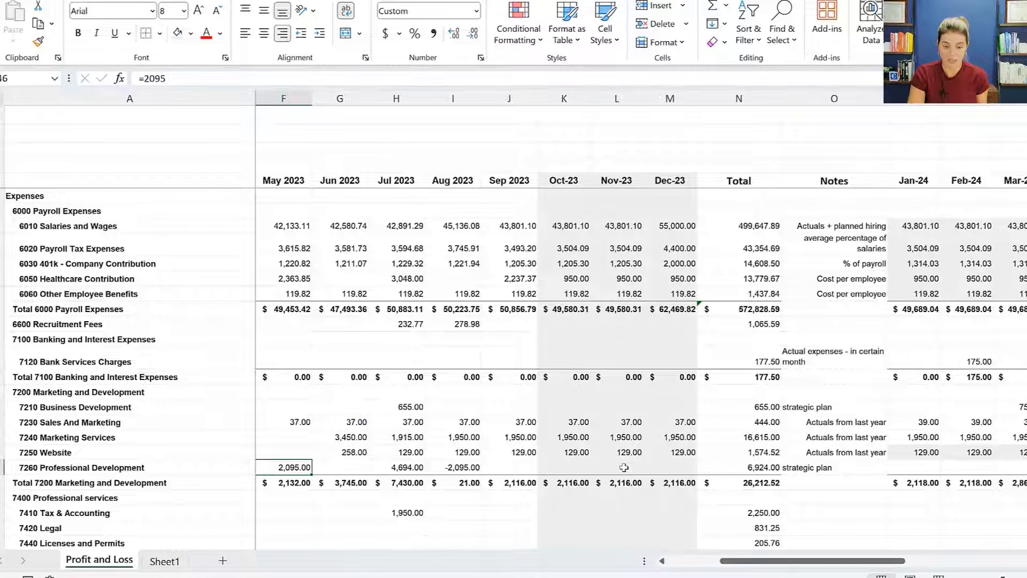
Examine the 7260 Professional Development row from May 2023 across the 2024 months to the yearly total
key("Right")
key("Right")
key("Right")
key("Right")
key("Right")
key("Right")
key("Right")
key("Right")
key("Right")
key("Right")
key("Right")
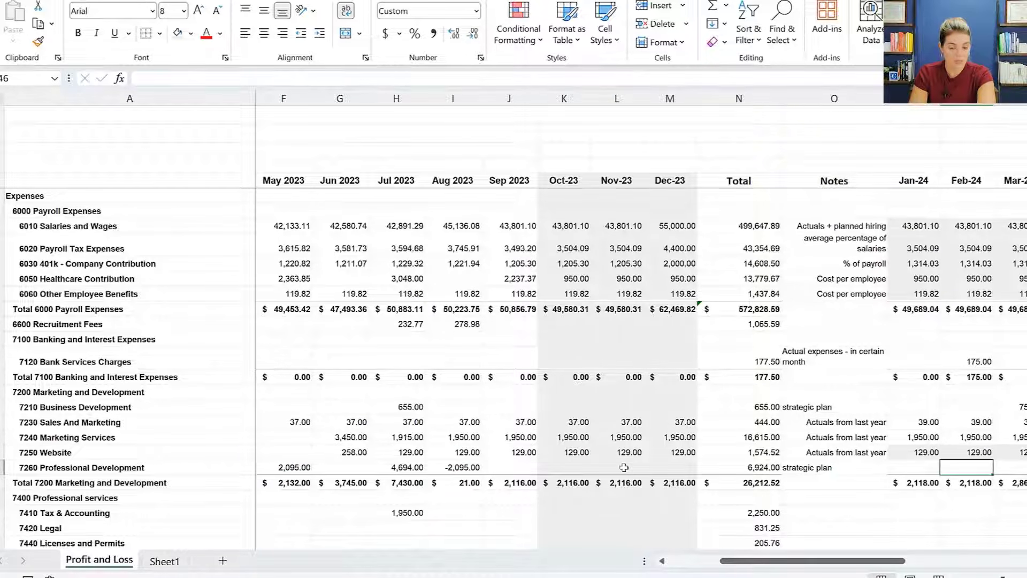
key("Right")
key("Right")
key("Right")
key("Right")
key("Right")
key("Right")
key("Right")
key("Right")
key("Right")
key("Right")
key("Right")
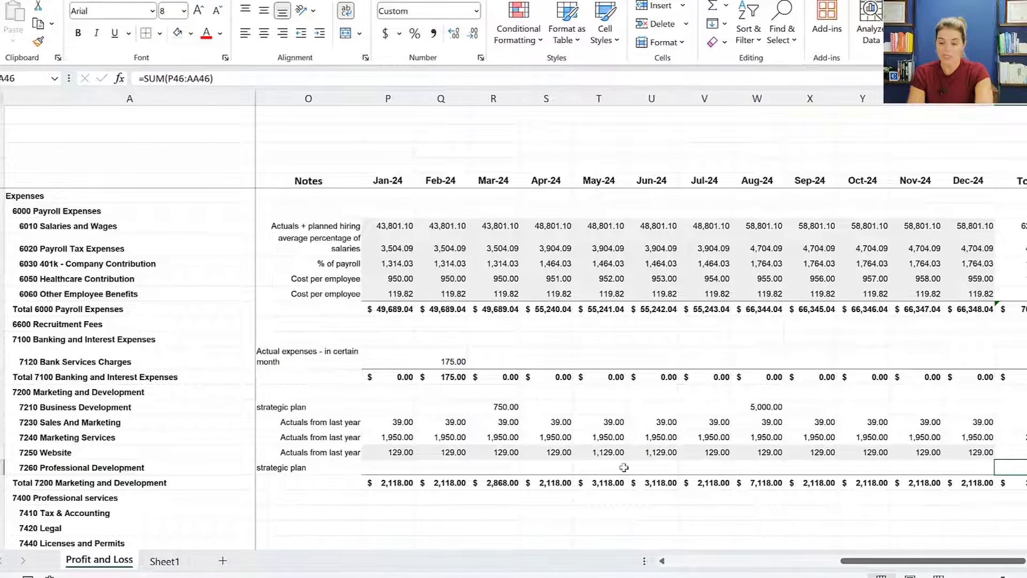
key("Left")
key("Left")
key("Left")
key("Left")
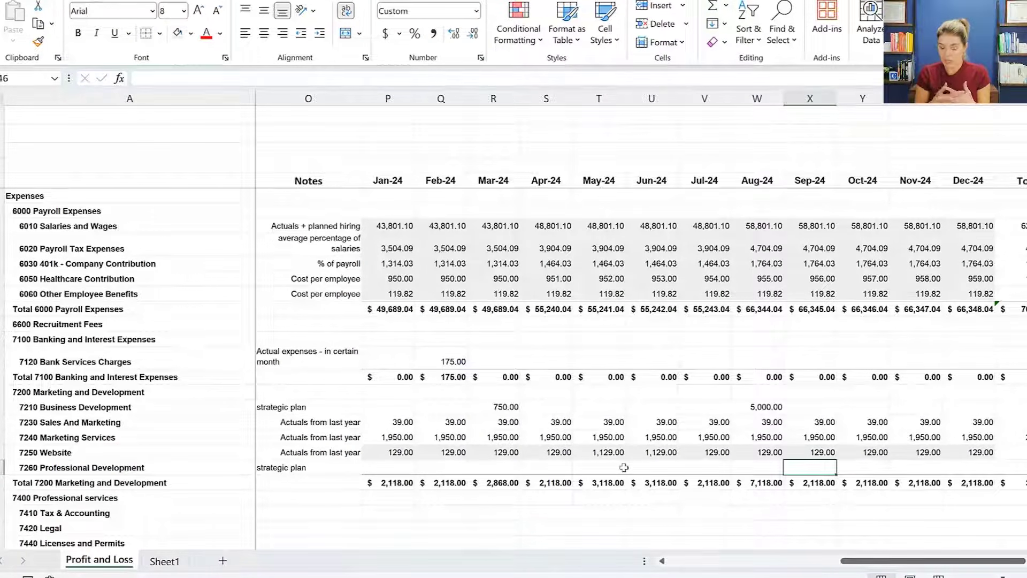
key("Right")
key("Right")
key("Right")
key("Right")
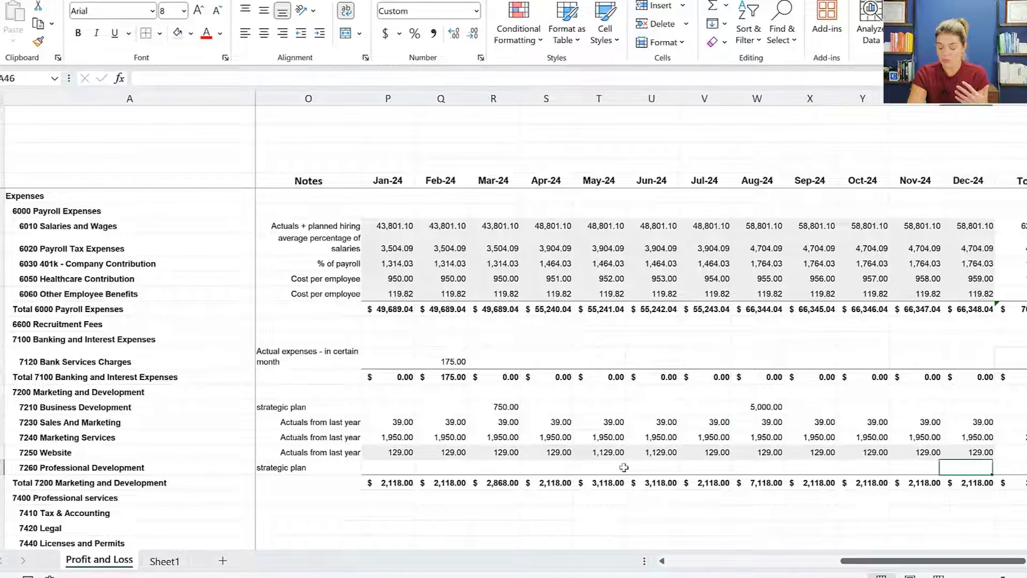
Examine the monthly 2023 amounts for 7410 Tax & Accounting
key("Down")
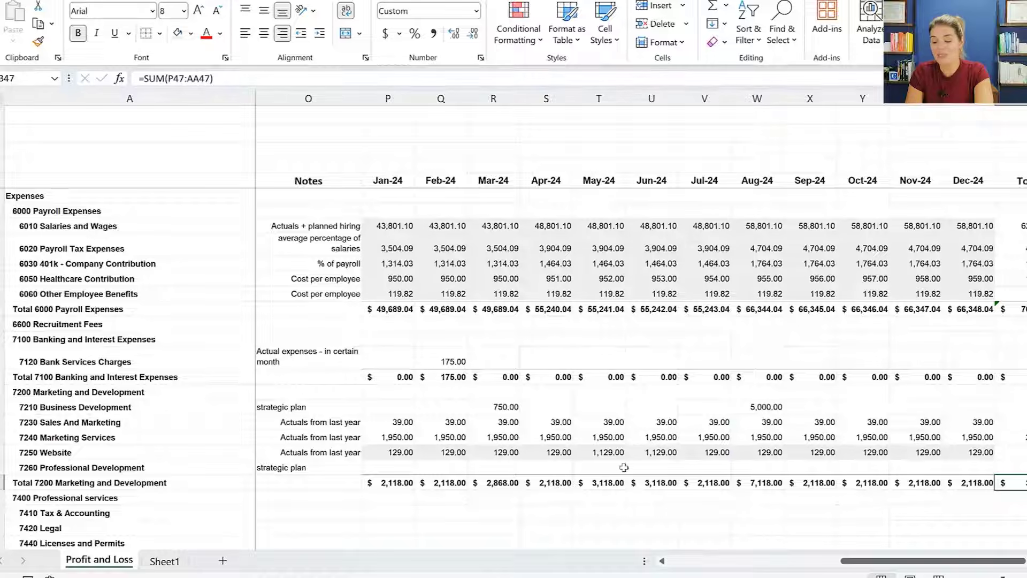
key("Down")
key("Down")
key("Down")
key("Down")
key("Down")
key("Down")
key("Up")
key("Up")
key("Up")
key("Up")
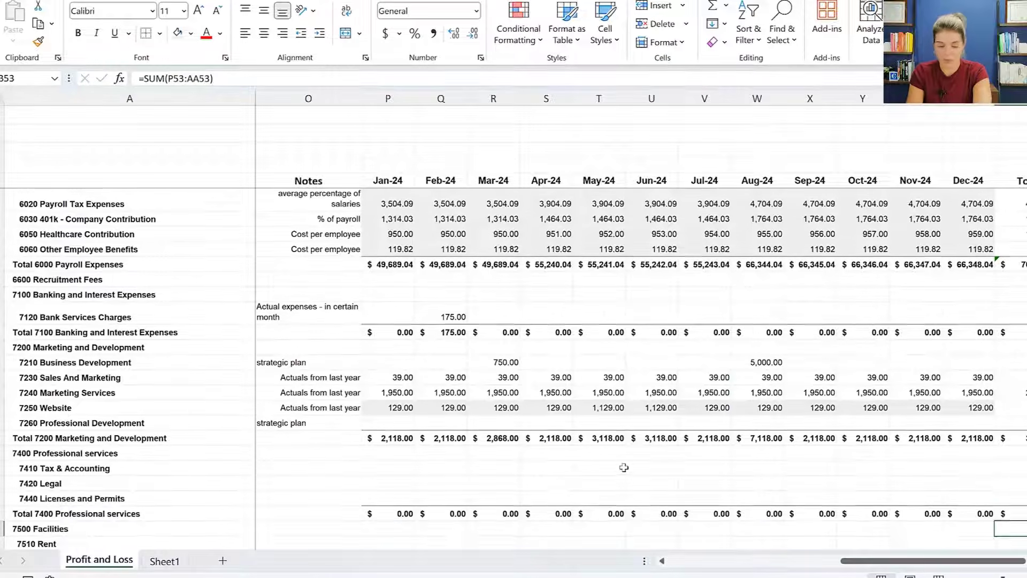
key("Left")
key("Left")
key("Left")
key("Left")
key("Left")
key("Left")
key("Left")
key("Left")
key("Left")
key("Left")
key("Left")
key("Left")
key("Left")
key("Left")
key("Left")
key("Left")
key("Left")
key("Left")
key("Left")
key("Left")
key("Left")
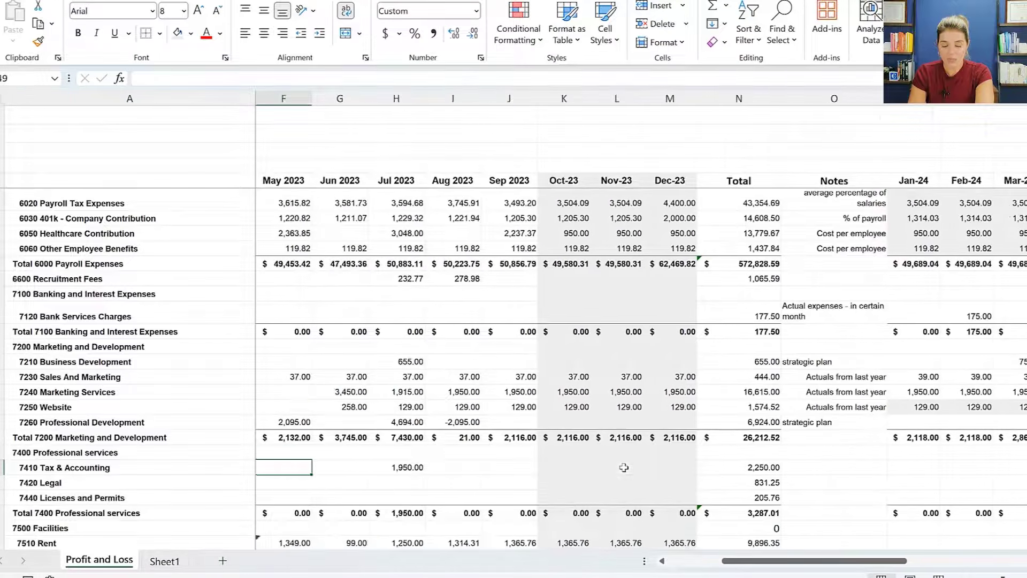
key("Left")
key("Left")
key("Left")
key("Left")
key("Right")
key("Right")
key("Right")
key("Right")
key("Right")
key("Right")
key("Right")
key("Right")
key("Right")
key("Right")
key("Right")
key("Right")
key("Right")
key("Right")
key("Right")
key("Right")
key("Right")
key("Right")
Enter the note "strategic plan" for 7410 Tax & Accounting
key("Left")
key("Left")
key("Left")
key("Left")
key("Left")
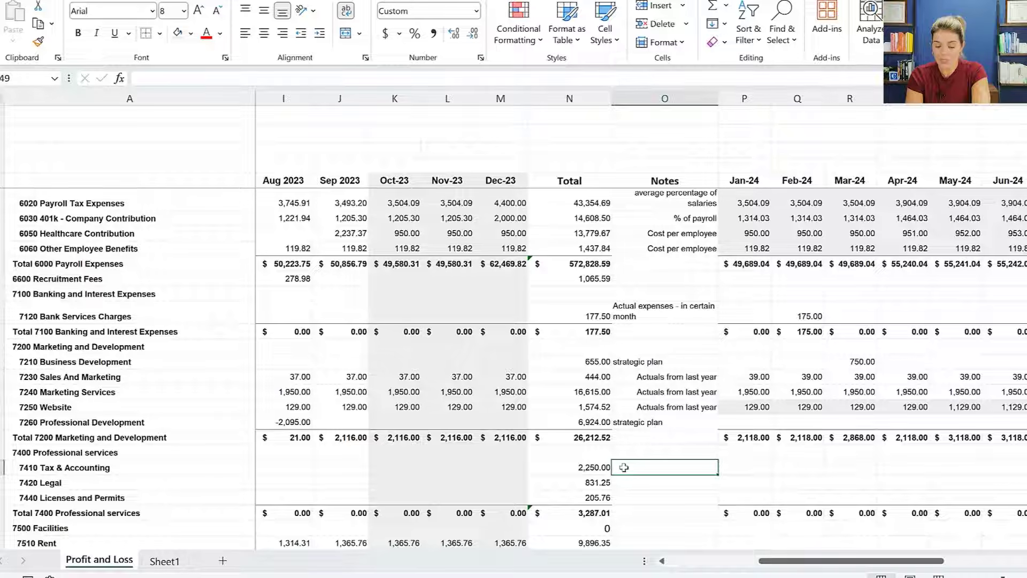
double_click(624, 467)
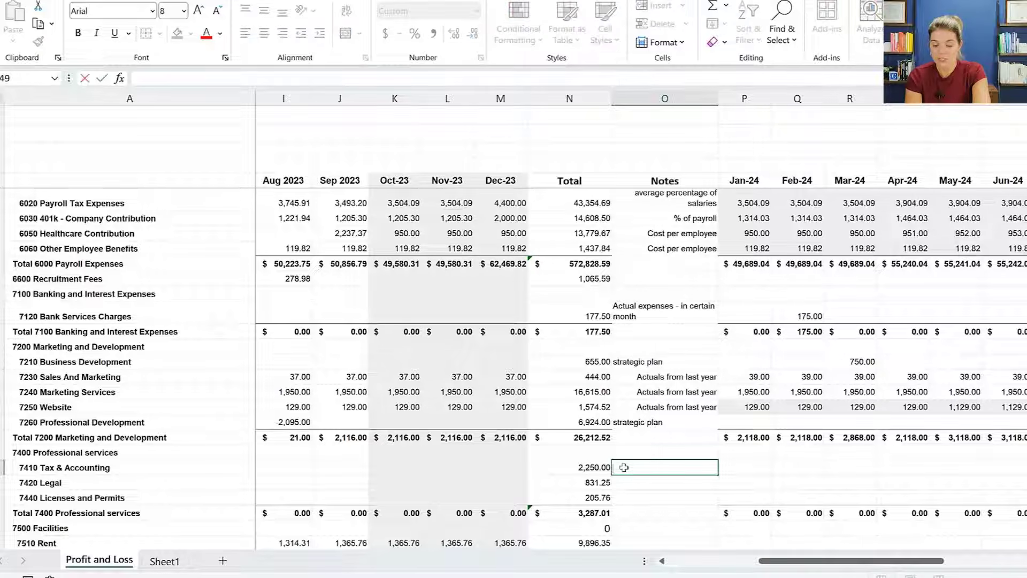
type("strategic plan")
key("Tab")
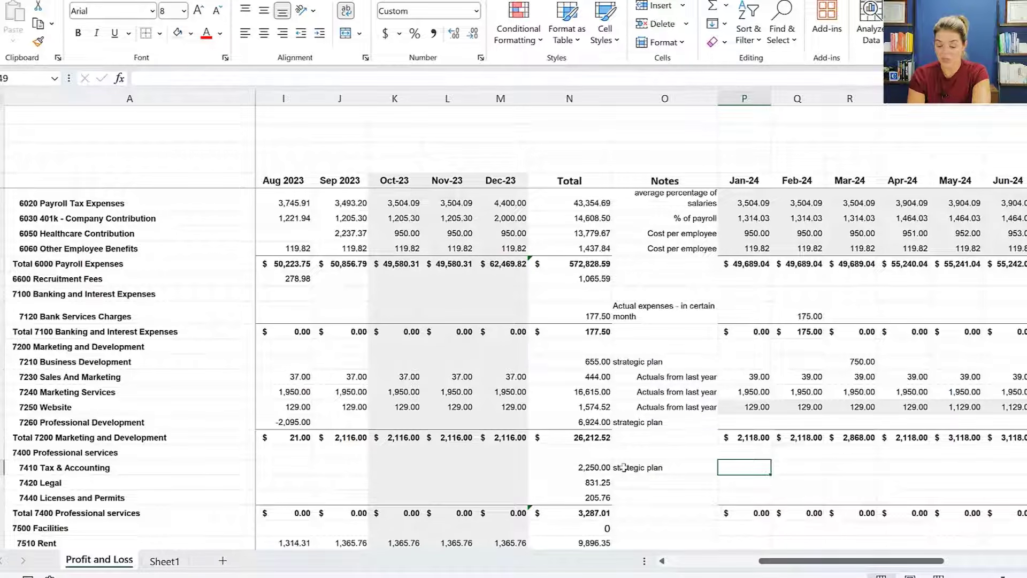
Set the 7410 Tax & Accounting budget to 1,900 in Jan-24 and fill it through Dec-24
type("$1")
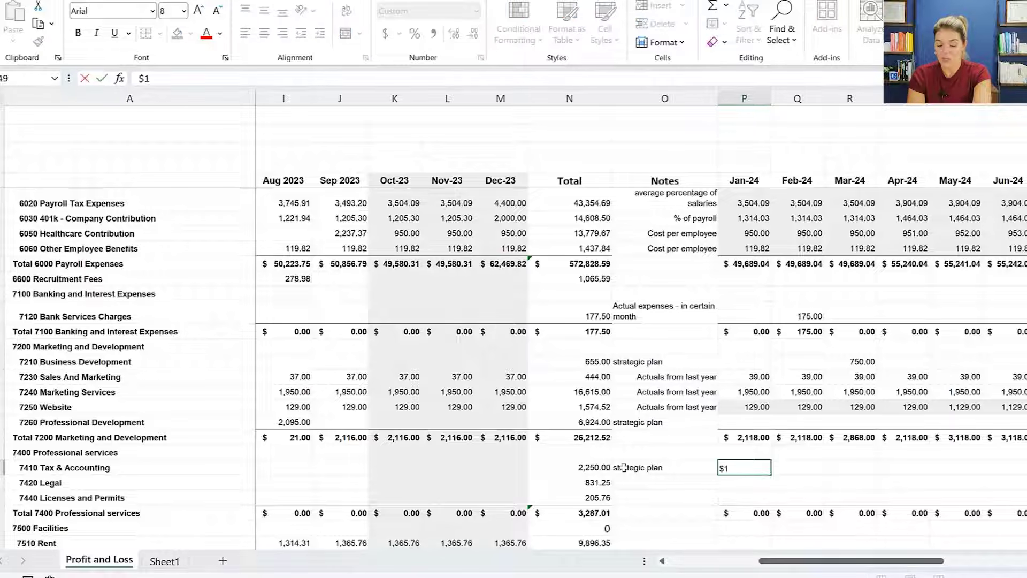
type("900")
key("Return")
key("Up")
left_click(817, 464)
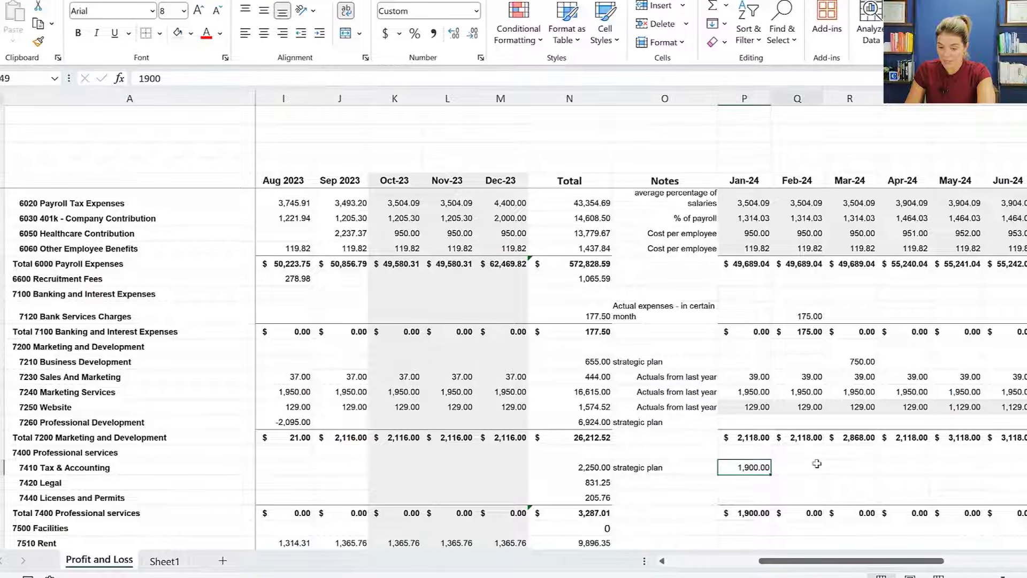
left_click(764, 470)
left_click_drag(773, 478, 994, 476)
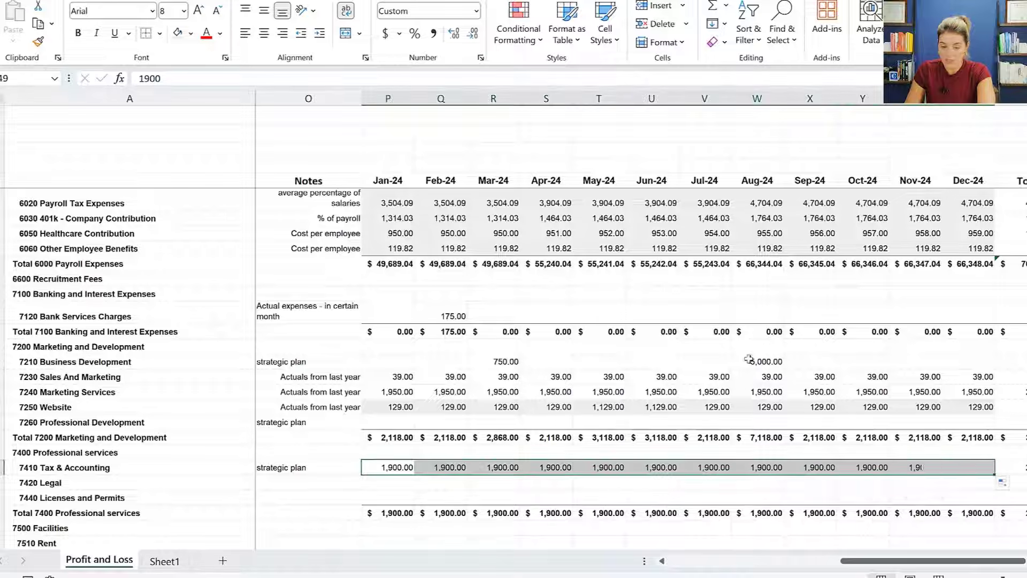
Examine the monthly 2023 amounts for 7420 Legal
left_click(506, 477)
left_click(401, 484)
key("Left")
key("Left")
key("Left")
key("Left")
key("Left")
key("Left")
key("Left")
key("Left")
key("Left")
key("Left")
key("Left")
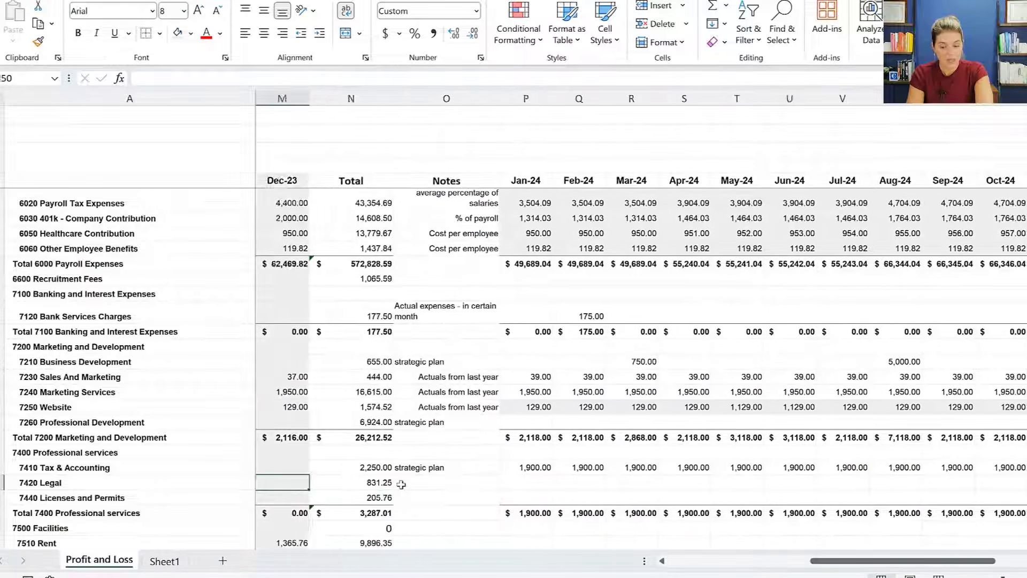
key("Left")
key("Left")
key("Left")
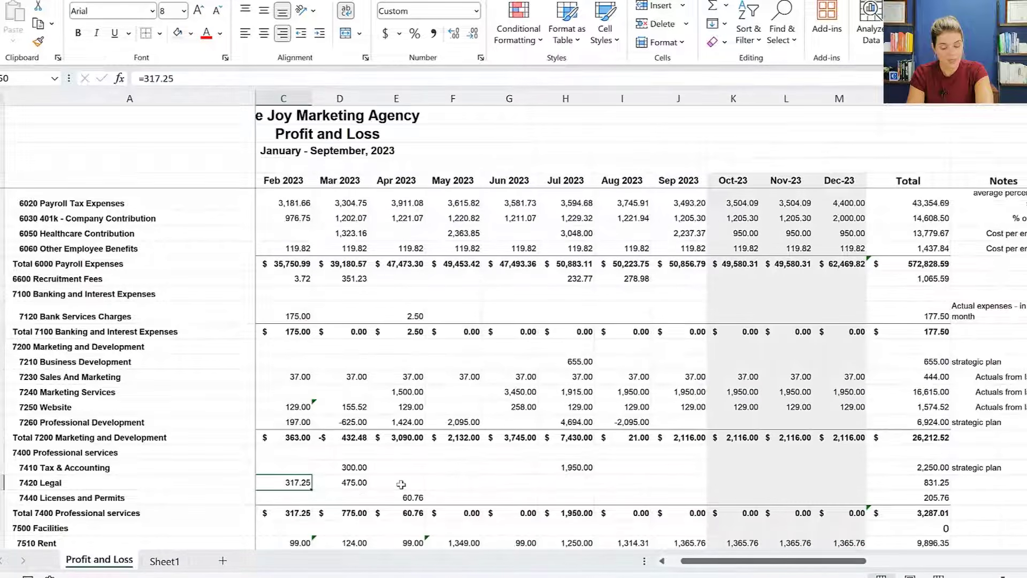
key("Right")
key("Right")
key("Right")
key("Right")
key("Right")
key("Right")
key("Right")
key("Right")
key("Right")
key("Right")
key("Right")
key("Right")
key("Right")
key("Right")
key("Right")
key("Right")
key("Right")
key("Right")
key("Right")
key("Right")
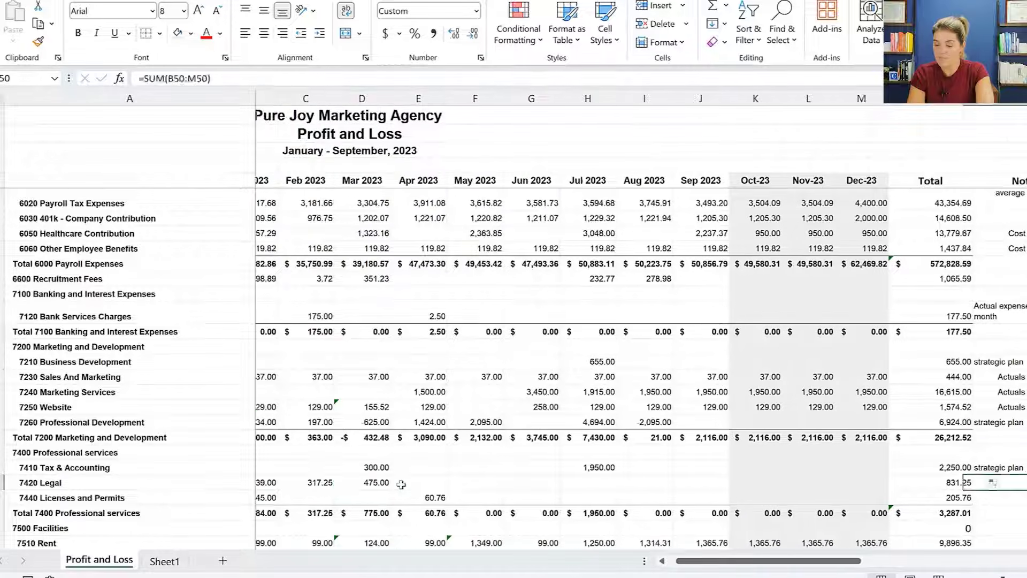
key("Right")
key("Right")
key("Right")
Enter the note "Annual budget" for 7420 Legal
key("Left")
key("Left")
key("Left")
key("Left")
key("Left")
key("Left")
key("Left")
key("Left")
key("Left")
key("Right")
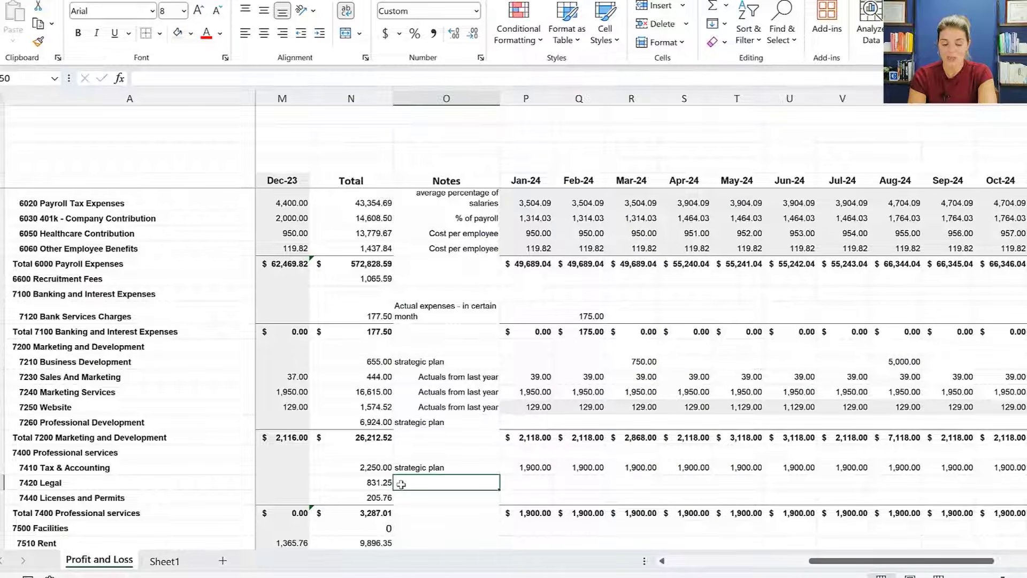
type("annual budget")
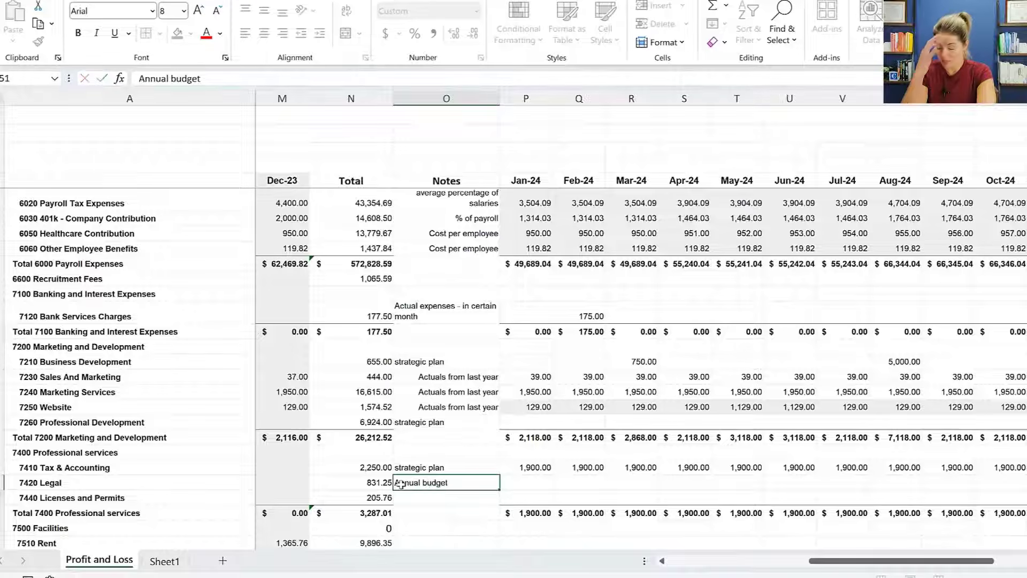
key("Return")
key("Up")
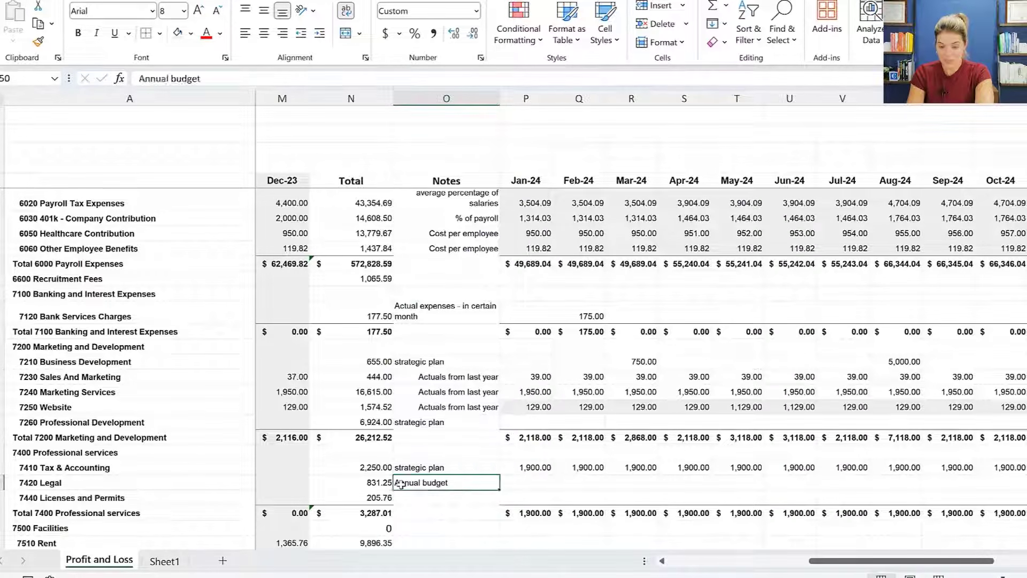
Set the 7420 Legal budget to 100 in Jan-24 and fill it through Dec-24
key("Right")
key("Up")
key("Down")
key("Right")
key("Left")
key("Right")
key("Left")
type("100")
key("Return")
left_click(539, 483)
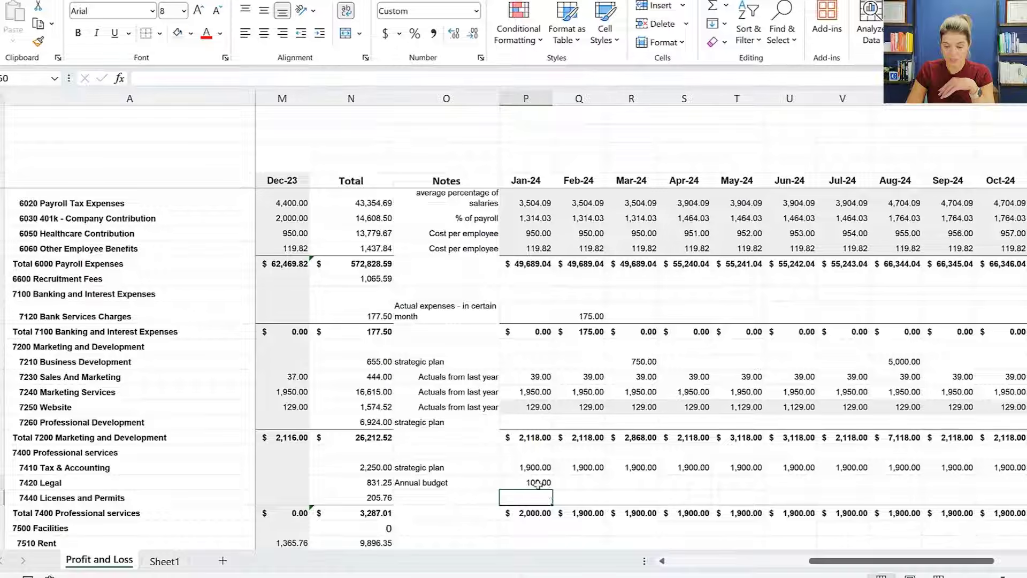
left_click_drag(552, 490, 985, 491)
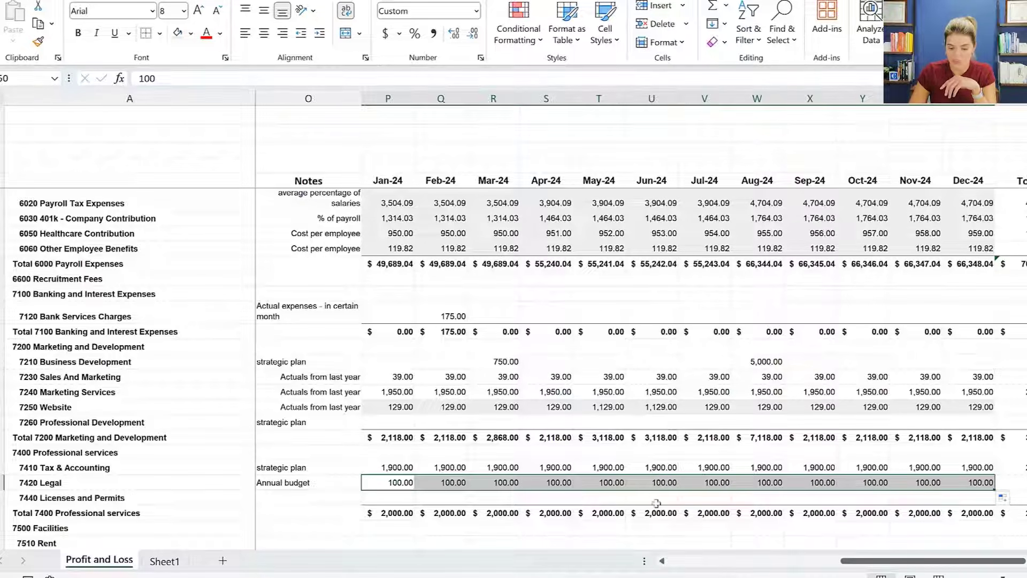
Examine the monthly 2023 amounts for 7440 Licenses and Permits
left_click(655, 497)
key("Left")
key("Left")
key("Left")
key("Left")
key("Left")
key("Left")
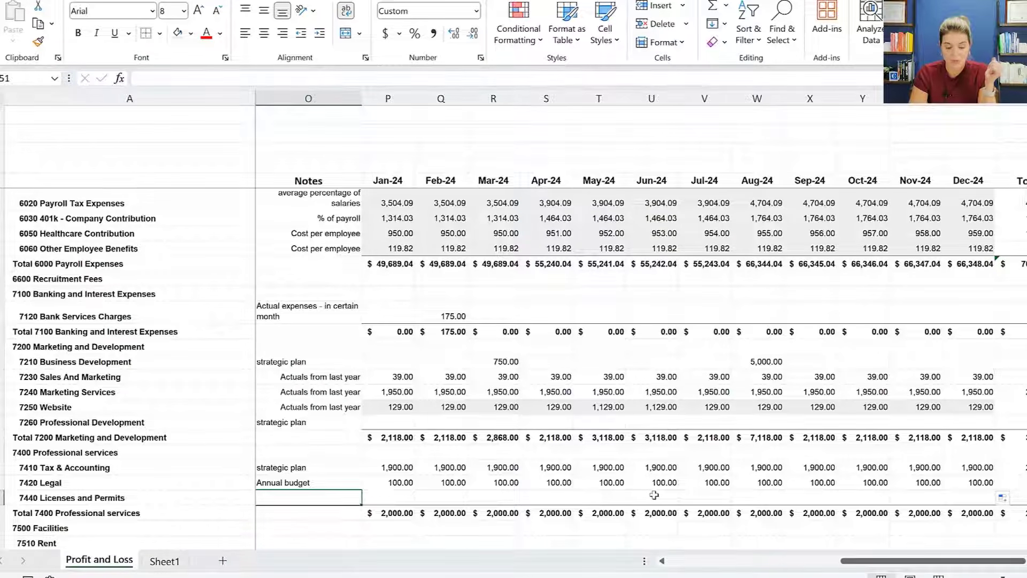
key("Left")
key("Left")
key("Left")
key("Left")
key("Left")
key("Left")
key("Left")
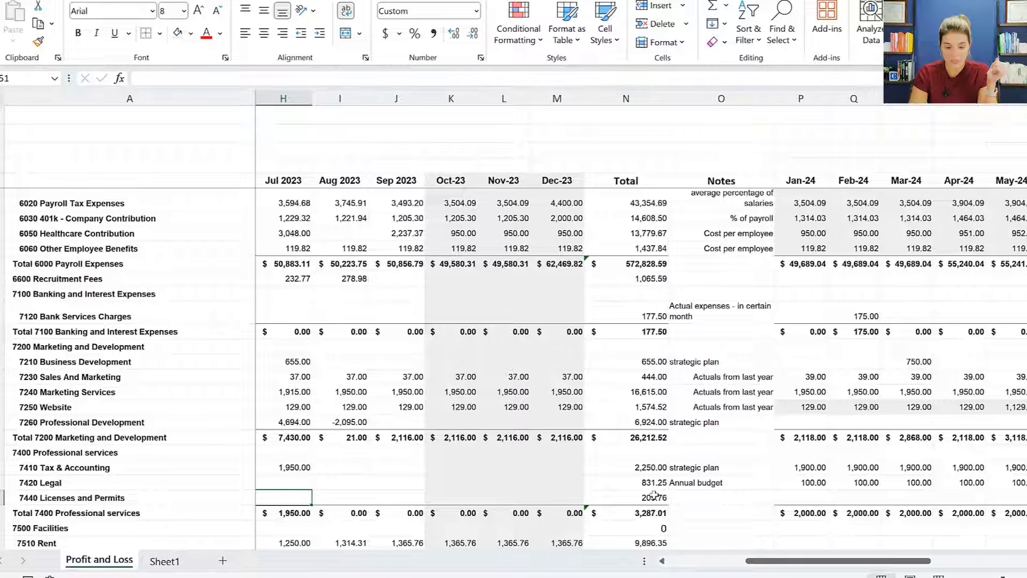
key("Left")
key("Left")
key("Left")
key("Left")
key("Left")
key("Left")
key("Right")
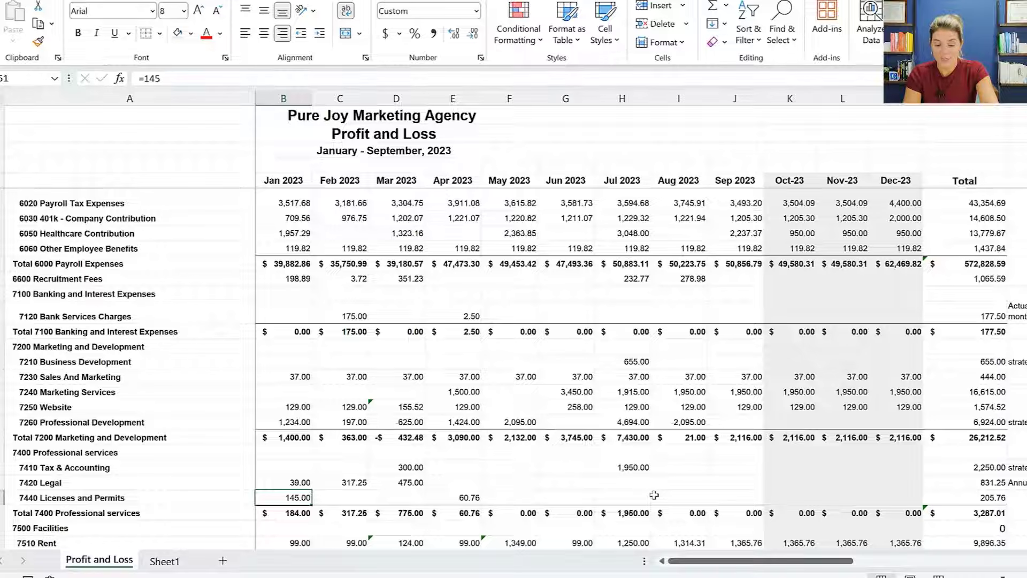
Copy the January to April 2023 amounts for 7440 Licenses and Permits into the 2024 budget, starting at Jan-24
key("shift+Right")
key("shift+Right")
key("shift+Right")
key("shift+Right")
key("ctrl+c")
key("Right")
key("Right")
key("Right")
key("Right")
key("Right")
key("Right")
key("Right")
key("Right")
key("Right")
key("Right")
key("Right")
key("Right")
key("Right")
key("Right")
key("Right")
key("Left")
key("ctrl+v")
key("Right")
key("Right")
key("Right")
key("Right")
key("Right")
key("Right")
key("Right")
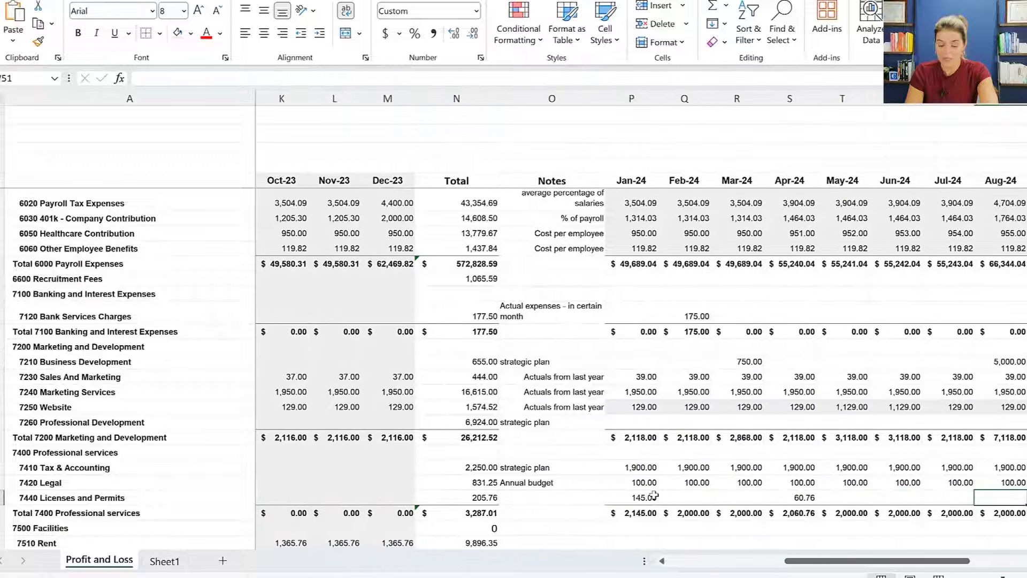
Set the 7440 Licenses and Permits budget to 150 in Jan-24 and 65 in Apr-24
key("Left")
key("Left")
key("Left")
key("Left")
key("Left")
key("Left")
key("Left")
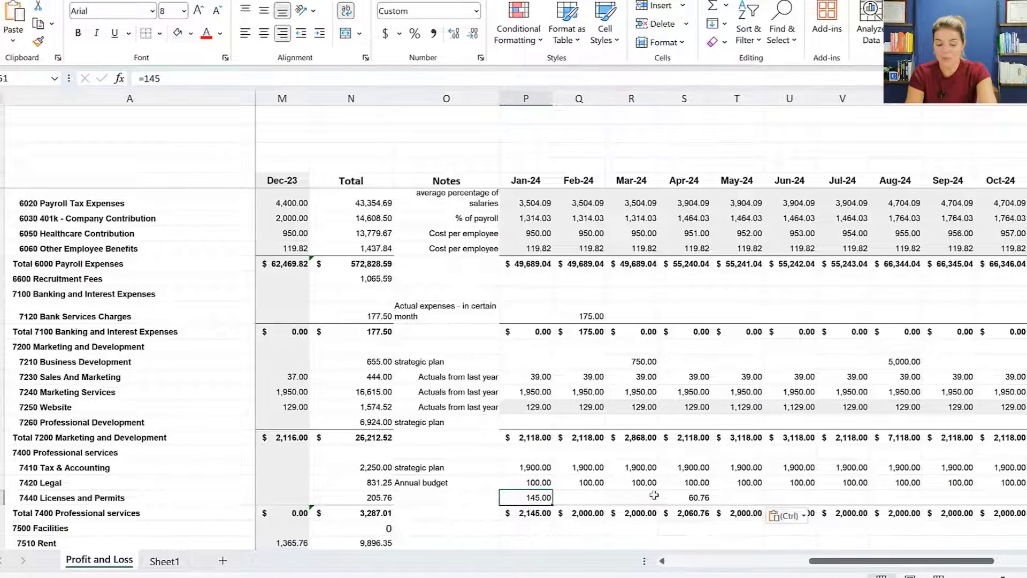
type("150")
key("Return")
key("Up")
key("Right")
key("Right")
key("Right")
key("Left")
type("65")
key("Return")
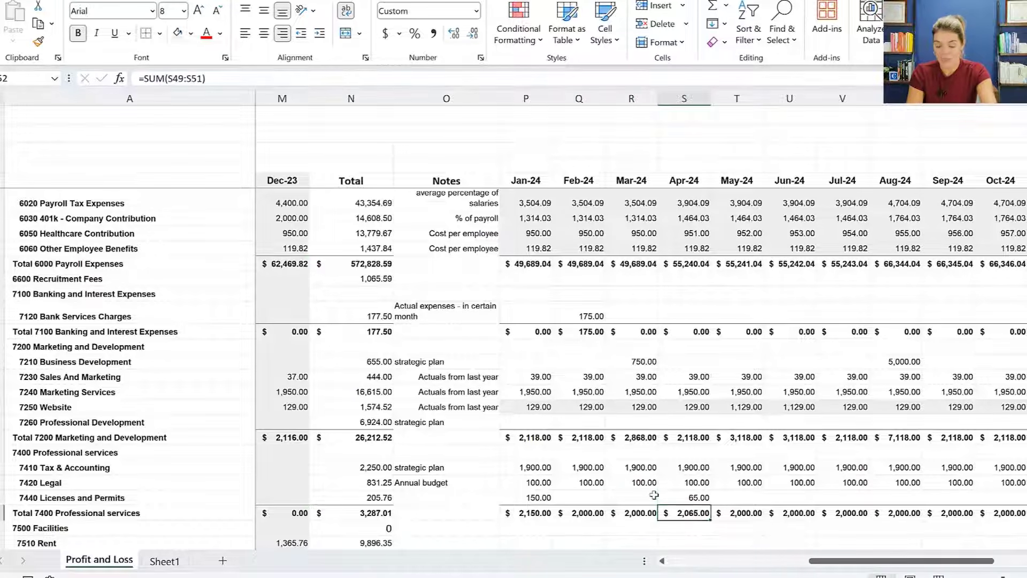
Enter the note "actuals from PY" for 7440 Licenses and Permits
key("Up")
key("Left")
key("Left")
key("Left")
key("Left")
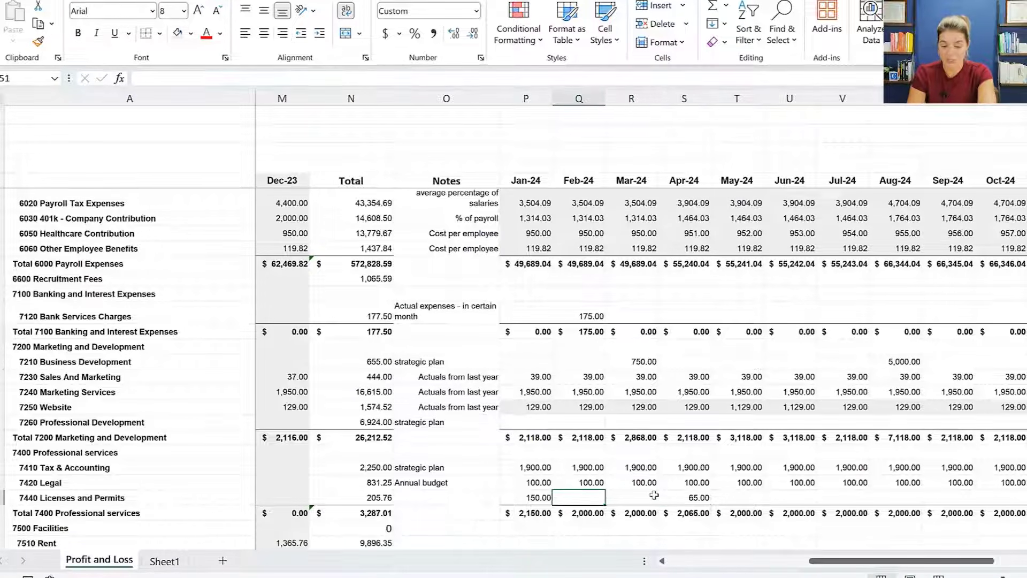
type("acttual f")
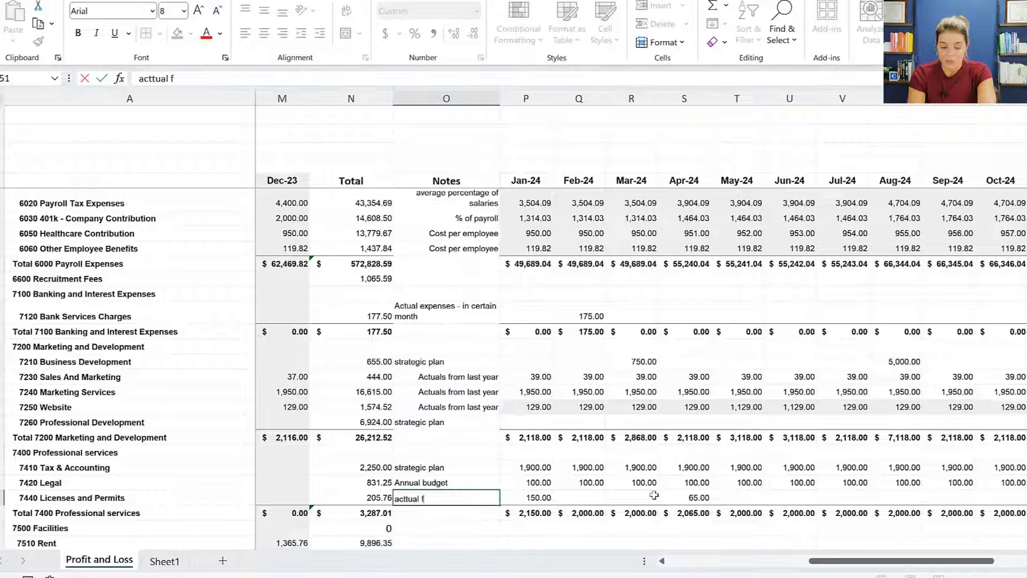
key("BackSpace")
key("BackSpace")
key("BackSpace")
key("BackSpace")
key("BackSpace")
type("uals from PY")
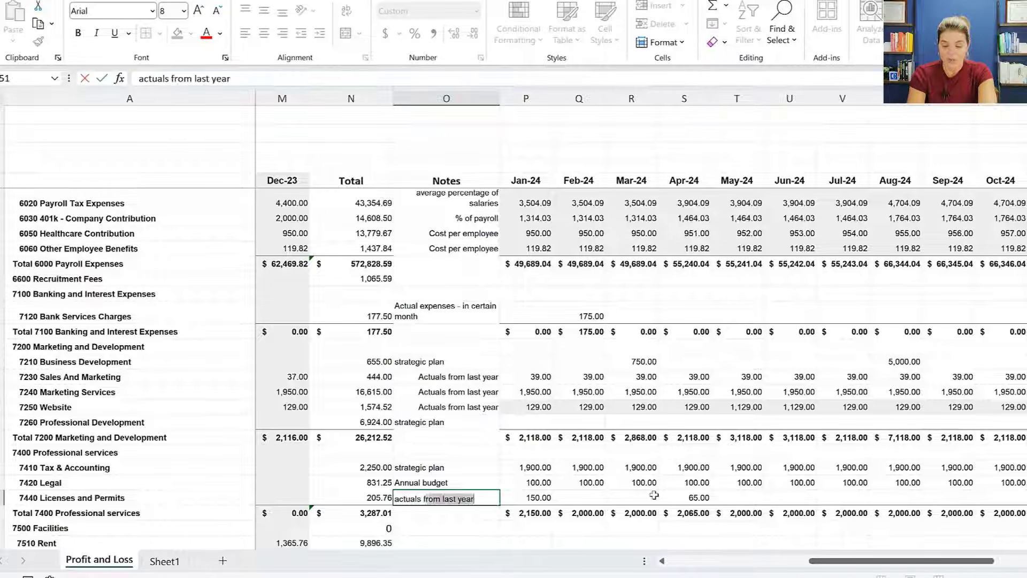
key("Return")
Examine the September to December 2023 amounts for 7510 Rent
key("Up")
key("Right")
key("Right")
key("Right")
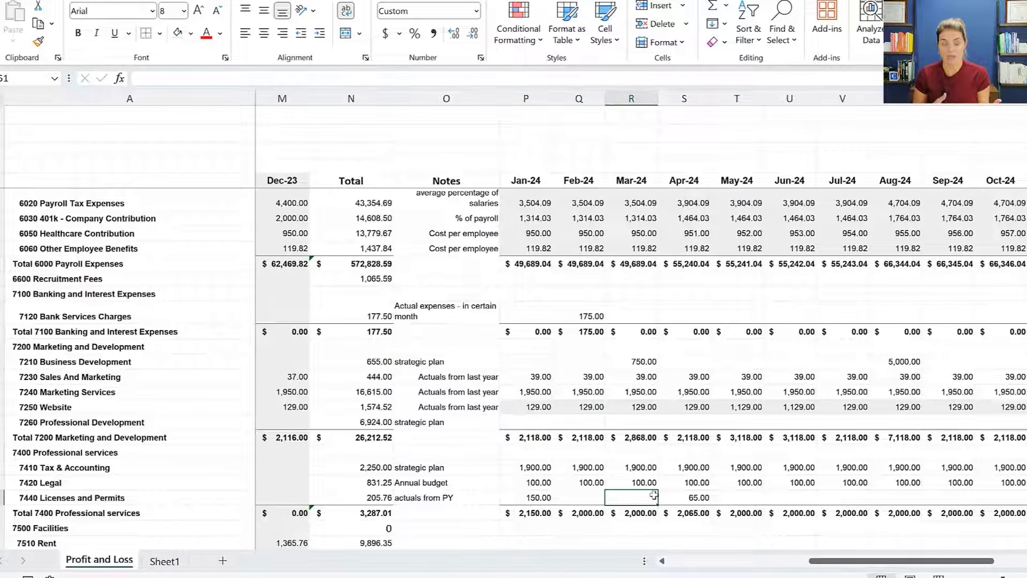
key("Down")
key("Down")
key("Down")
key("Down")
key("Down")
key("Down")
key("Down")
key("Down")
key("Up")
key("Up")
key("Up")
key("Up")
key("Up")
key("Left")
key("Left")
key("Left")
key("Left")
key("Left")
key("Left")
key("Left")
key("Left")
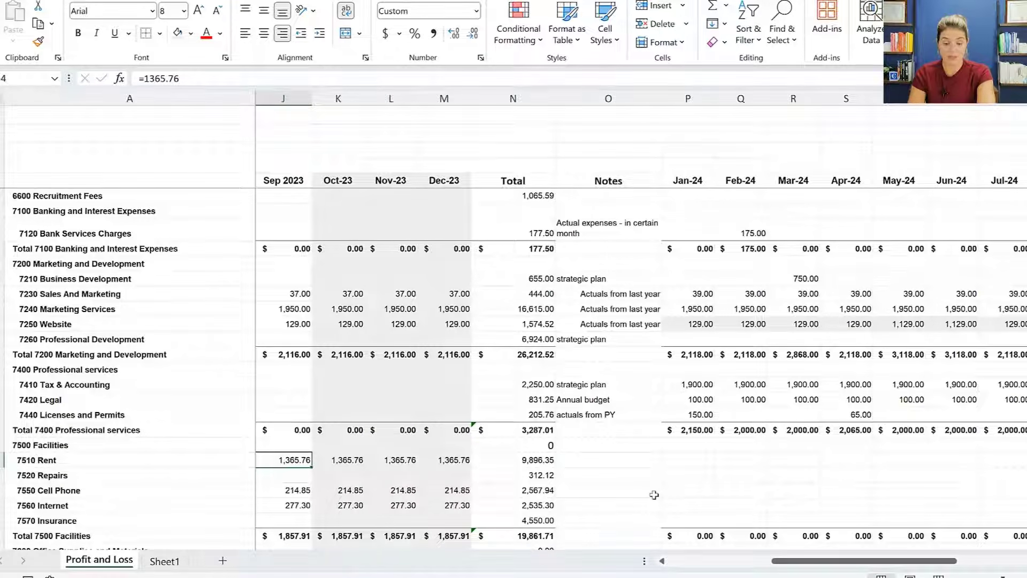
key("Right")
key("Right")
key("Right")
key("Right")
key("Right")
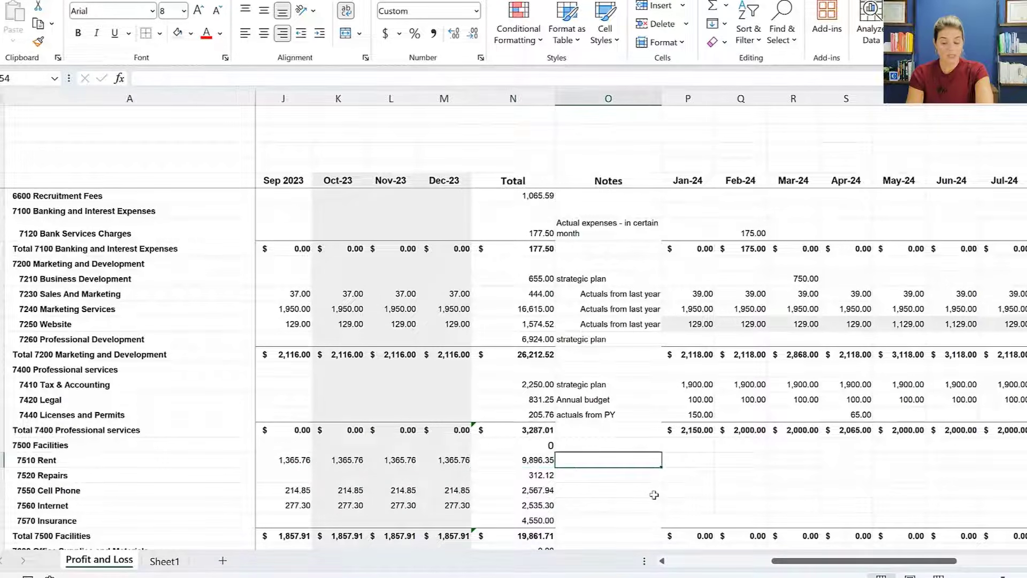
key("Left")
key("Left")
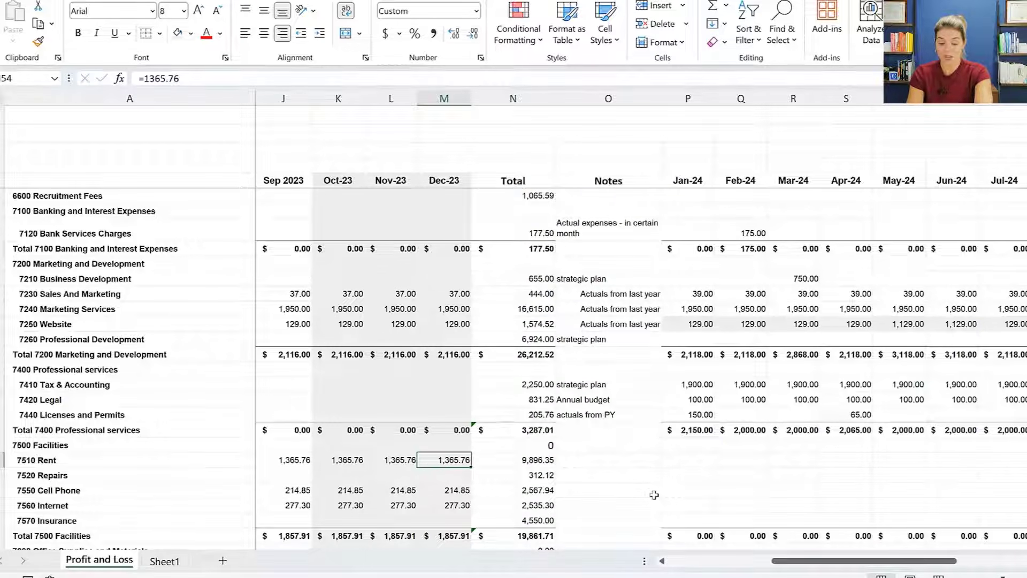
Enter the note "Actuals form prior month" for 7510 Rent
key("Right")
key("Right")
type("Actuals form prior month")
key("Return")
Copy the Dec-23 amount for 7510 Rent into its Jan-24 budget
key("Up")
key("Left")
key("Left")
key("ctrl+c")
key("Right")
key("Right")
key("Right")
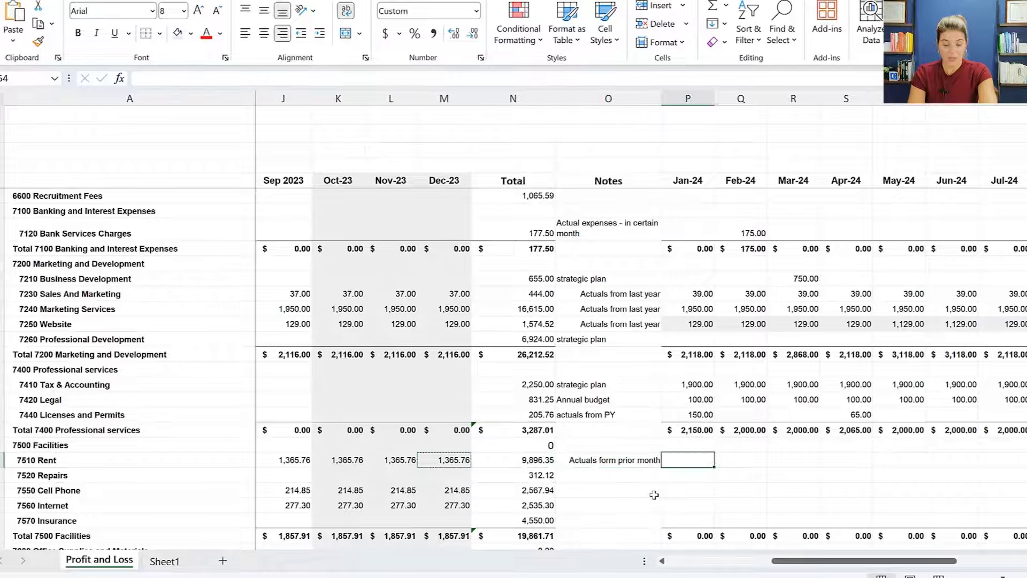
key("ctrl+v")
Enter the note "Annual budget" for 7520 Repairs
key("Down")
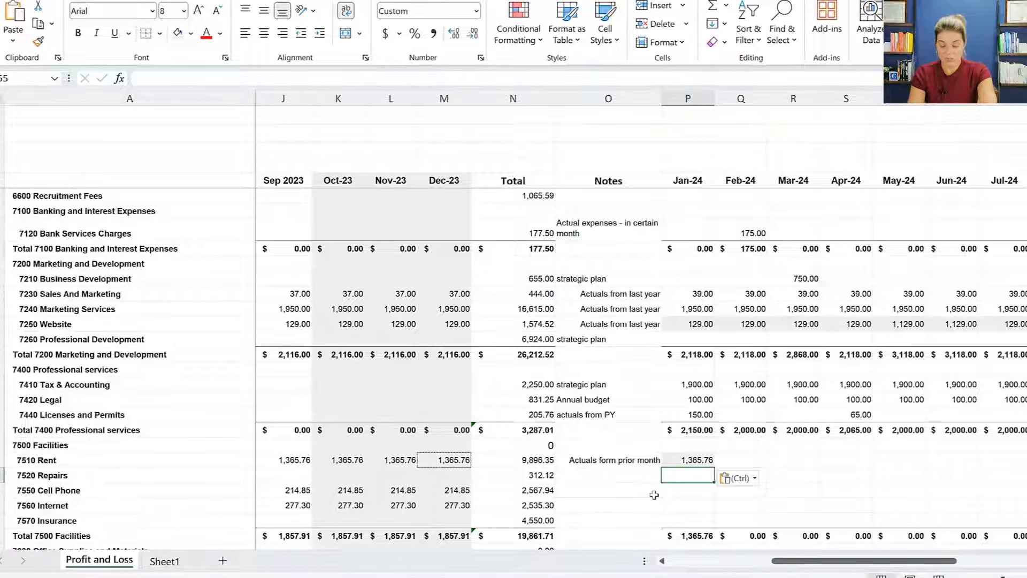
key("Left")
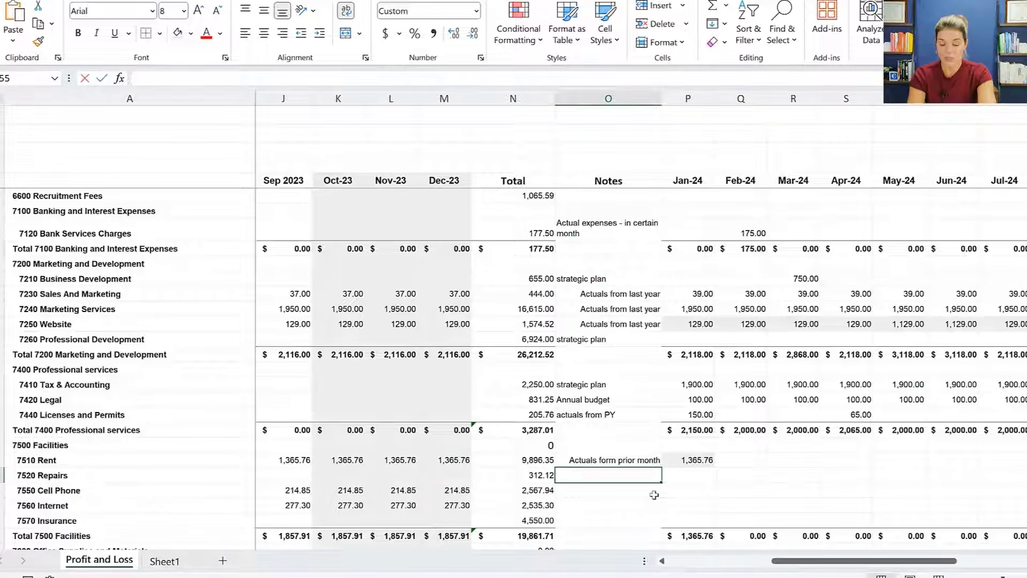
type("Annual budget")
key("Return")
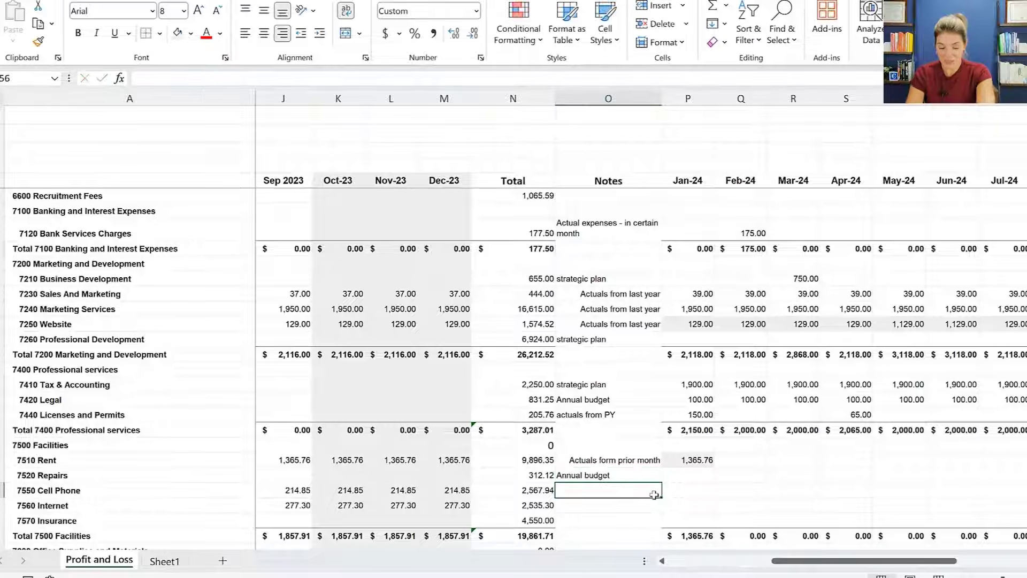
type("Cell phon")
key("BackSpace")
key("BackSpace")
key("BackSpace")
key("BackSpace")
key("BackSpace")
key("BackSpace")
key("BackSpace")
key("BackSpace")
key("BackSpace")
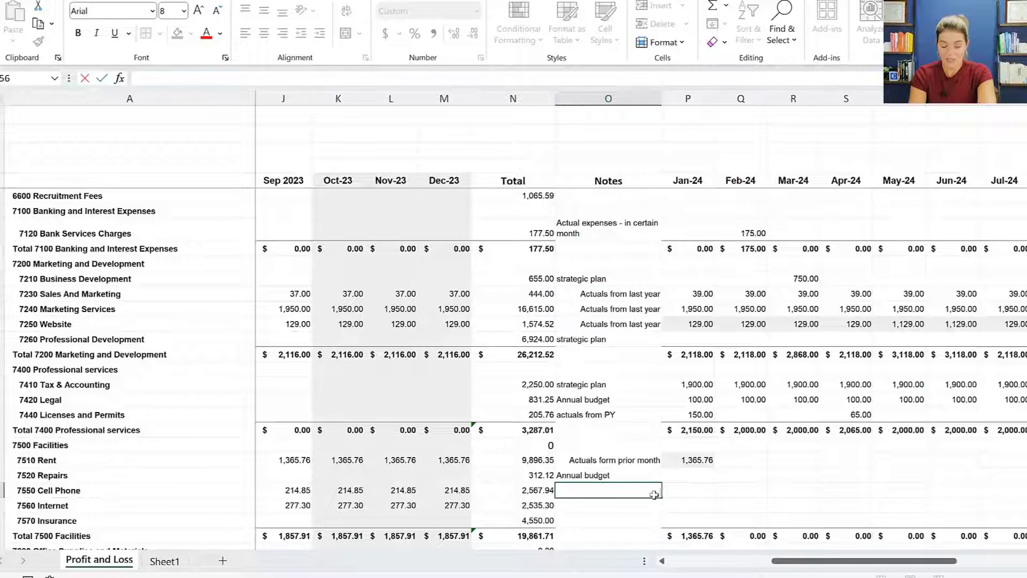
Enter the notes "reduce costs -" for 7550 Cell Phone and "same from prior month" for 7560 Internet
type("reduce costs -")
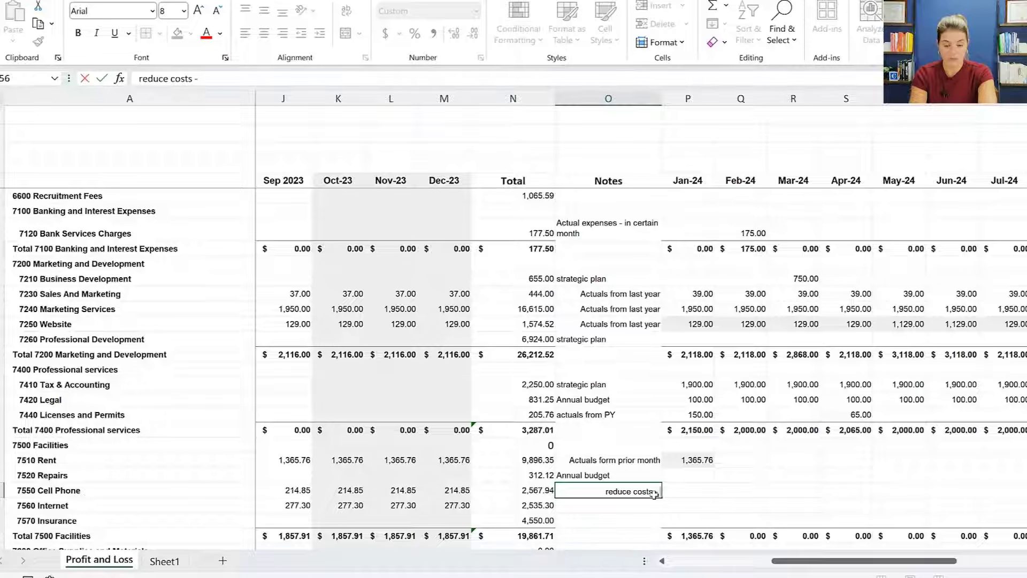
key("Return")
key("Up")
key("Up")
key("Up")
key("Down")
key("Down")
key("Down")
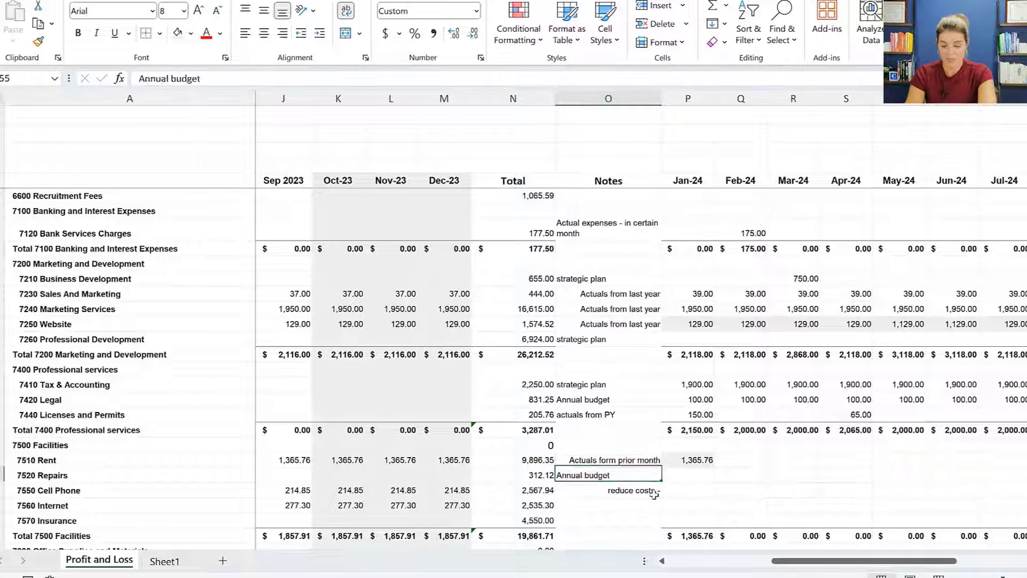
type("same")
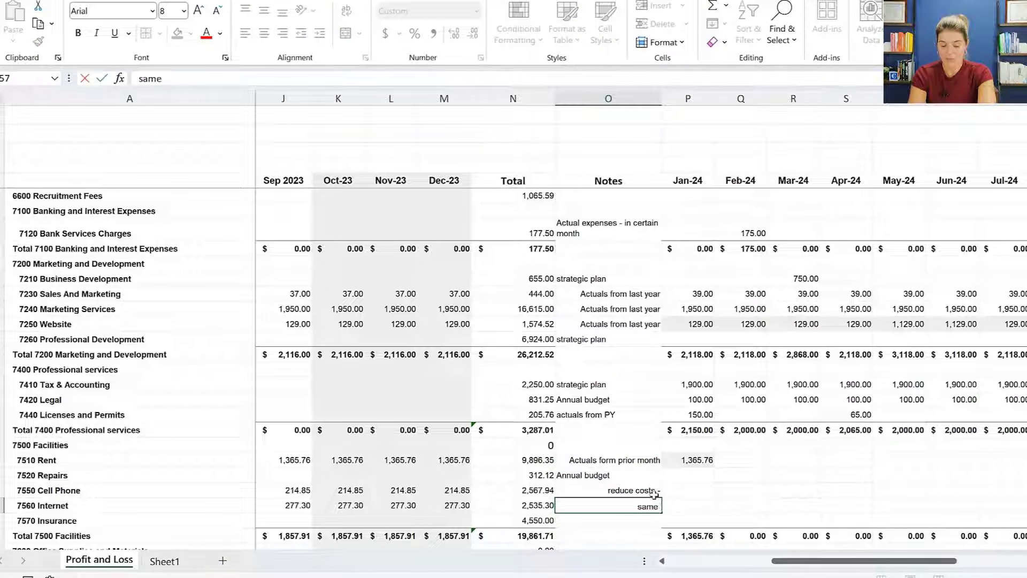
type(" from prior month")
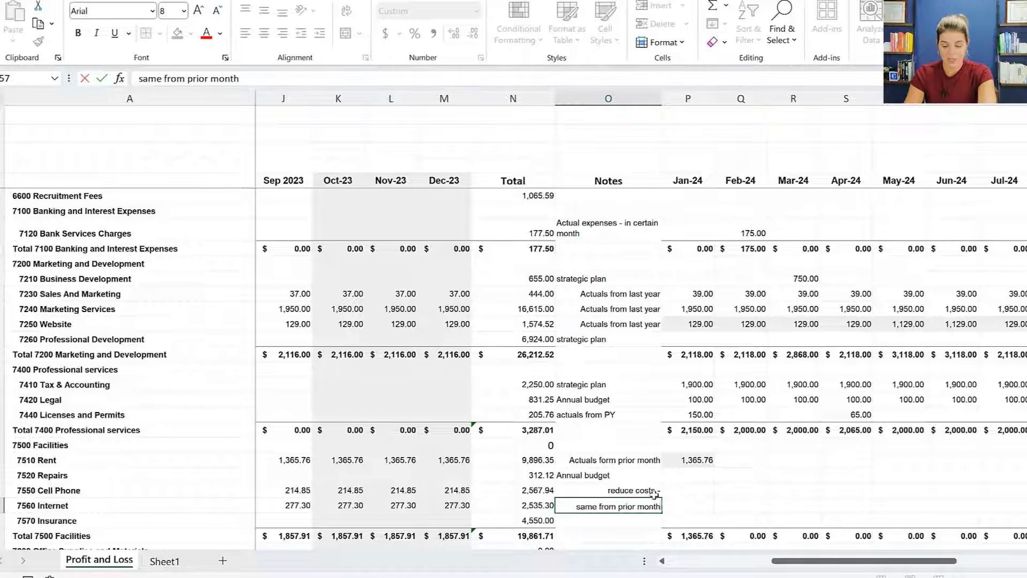
key("Return")
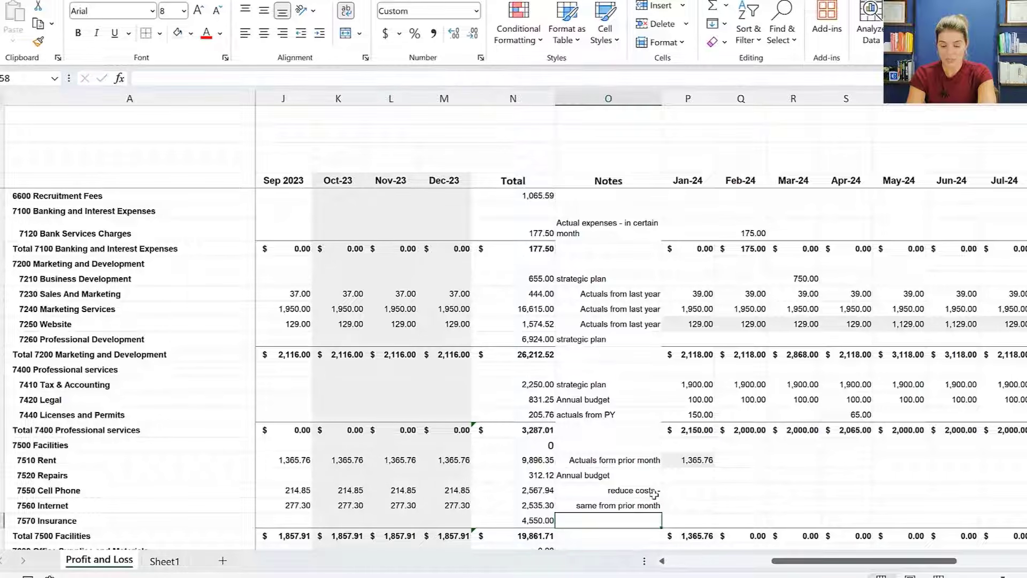
Enter the note "annual expense" for 7570 Insurance
type("annual ene")
key("BackSpace")
key("BackSpace")
type("xpenses")
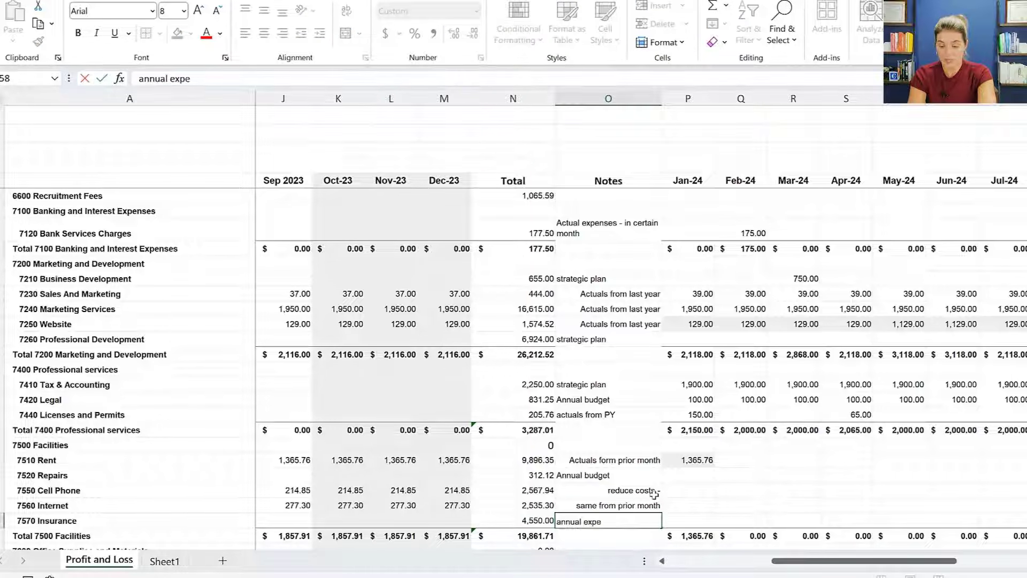
key("BackSpace")
Fill the Jan-24 budget amount for 7510 Rent across every month through Dec-24
key("Up")
key("Up")
key("Up")
key("Up")
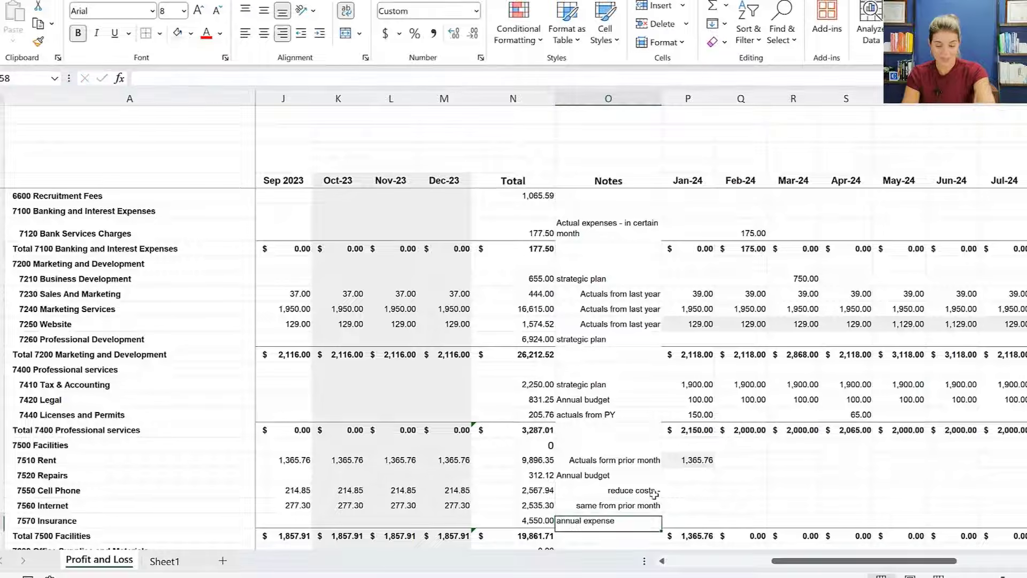
left_click(695, 461)
left_click_drag(713, 467, 984, 454)
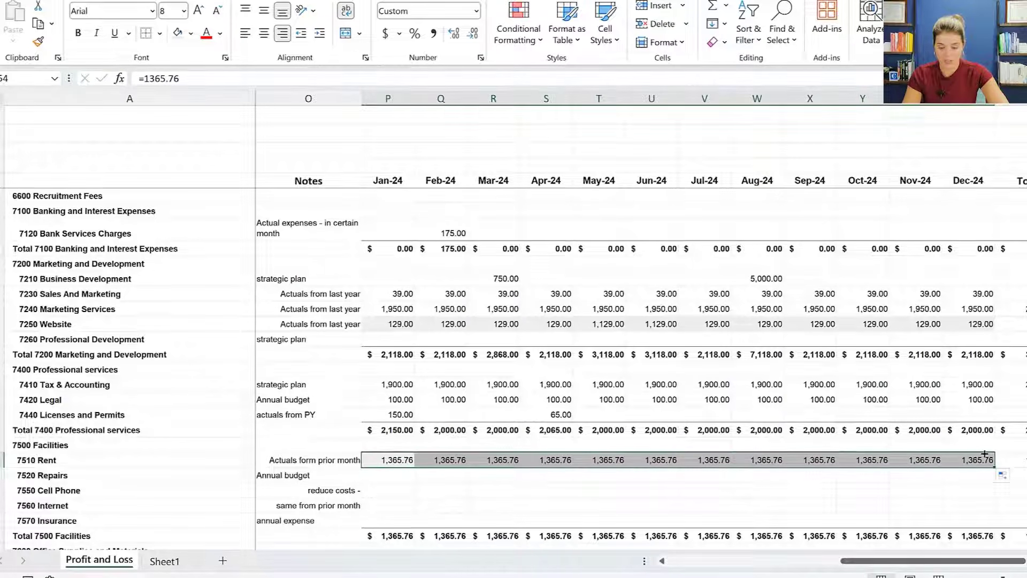
Budget 50 for 7520 Repairs in Jan-24 and fill it across through Dec-24
key("Down")
key("Left")
key("Left")
key("Right")
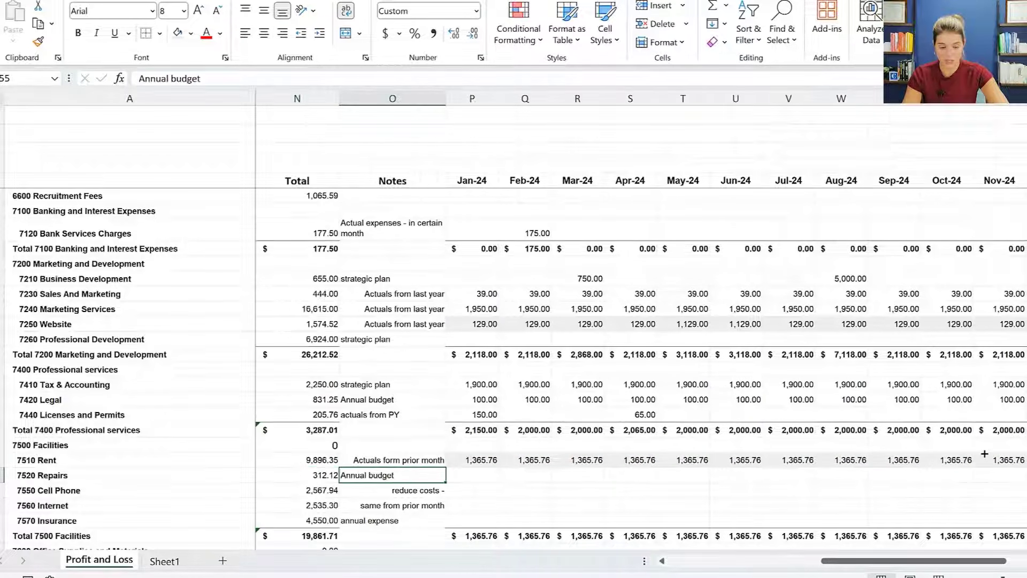
key("Right")
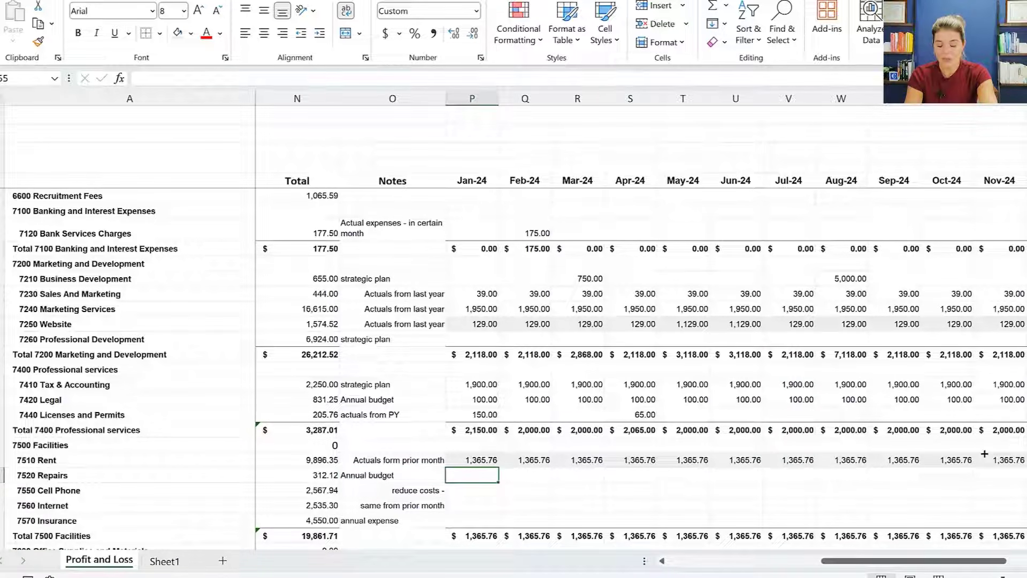
type("50")
key("Return")
key("Up")
left_click_drag(498, 482, 899, 476)
Budget 150 for 7550 Cell Phone in Jan-24 and fill it across through Dec-24
left_click(673, 491)
key("Left")
key("Left")
key("Left")
key("Left")
key("Left")
key("Left")
key("Left")
key("Left")
key("Left")
key("Left")
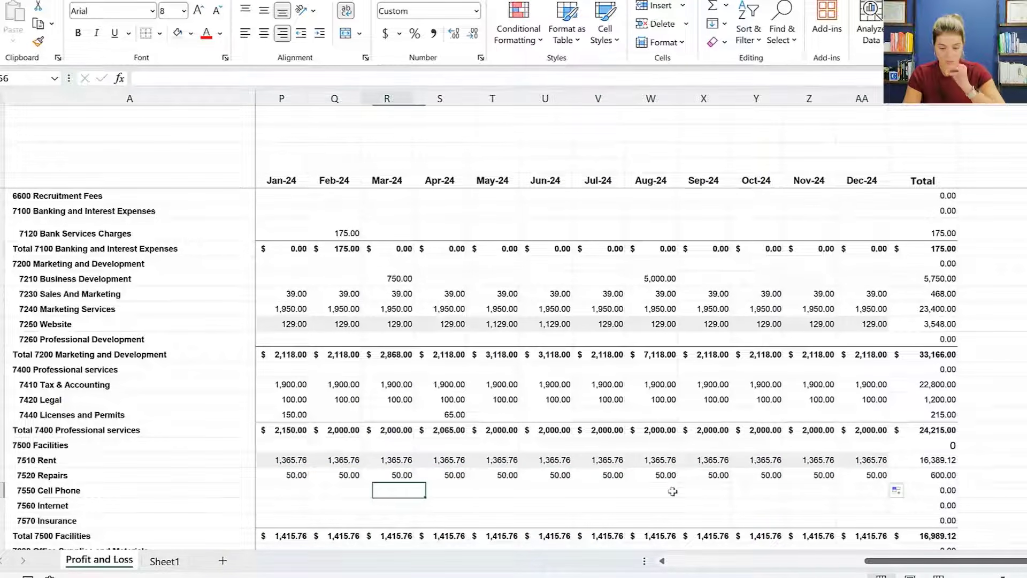
key("Up")
key("Right")
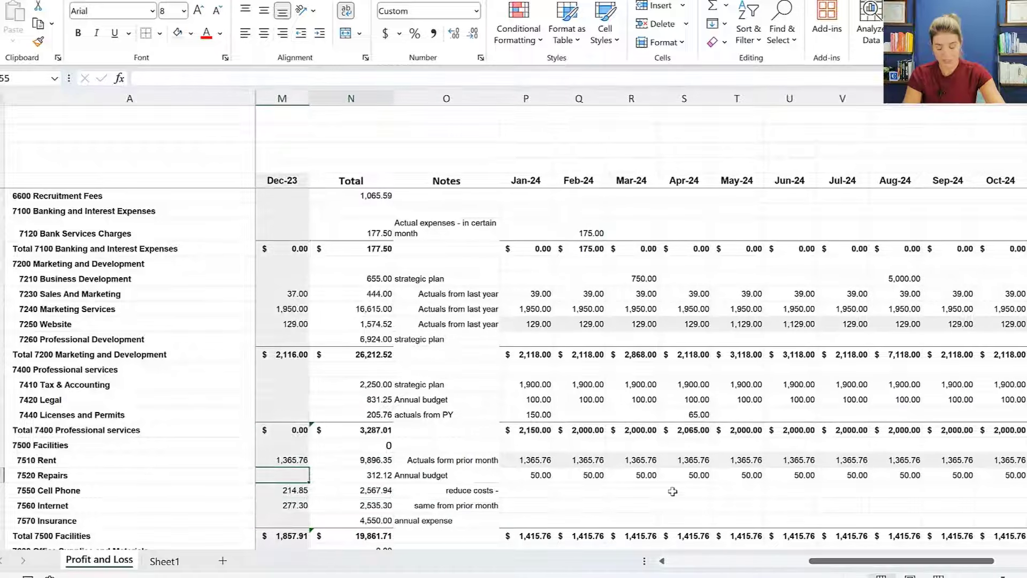
key("Down")
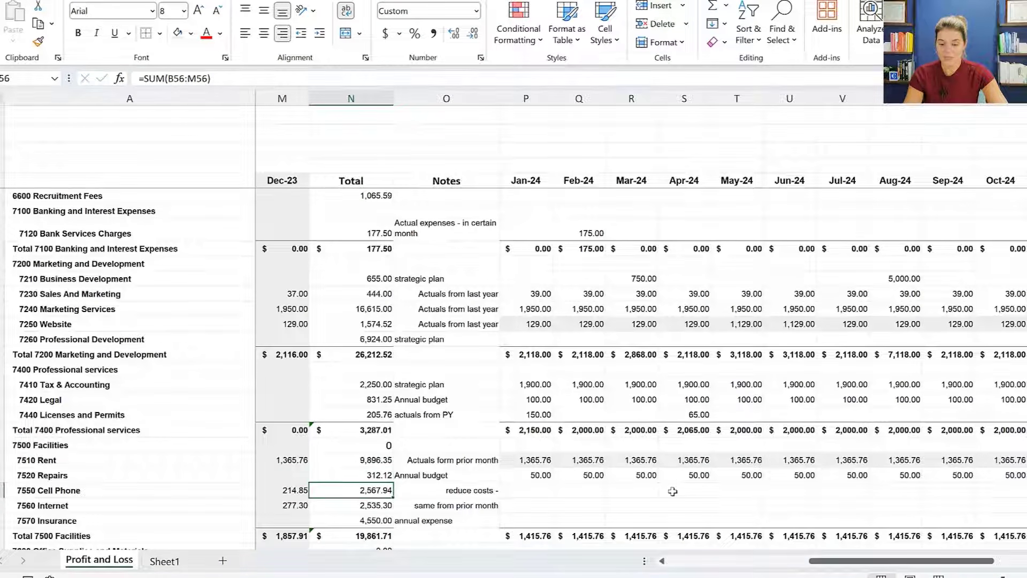
key("Right")
key("Right")
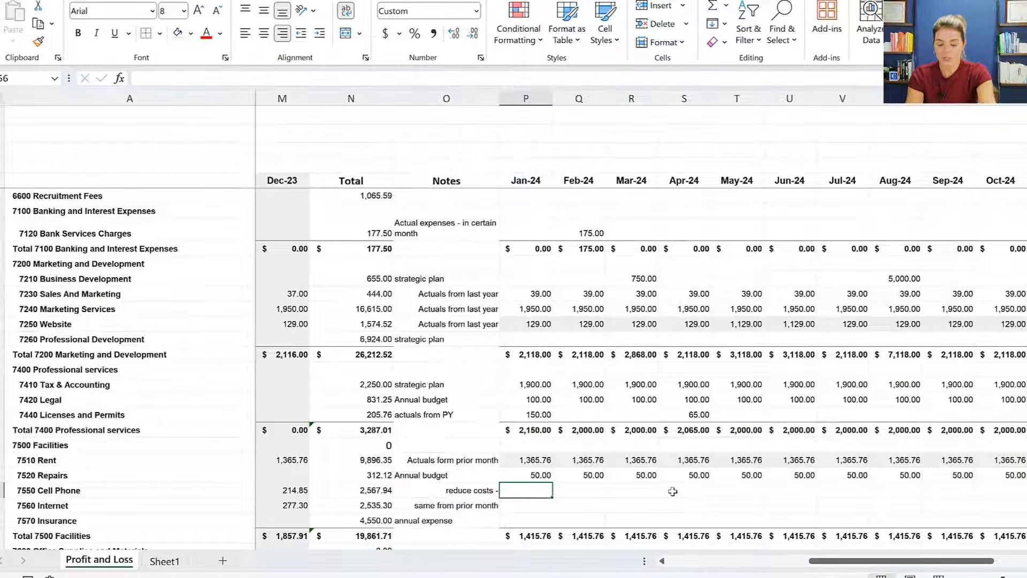
type("150")
key("Return")
left_click(526, 490)
left_click_drag(552, 498, 899, 473)
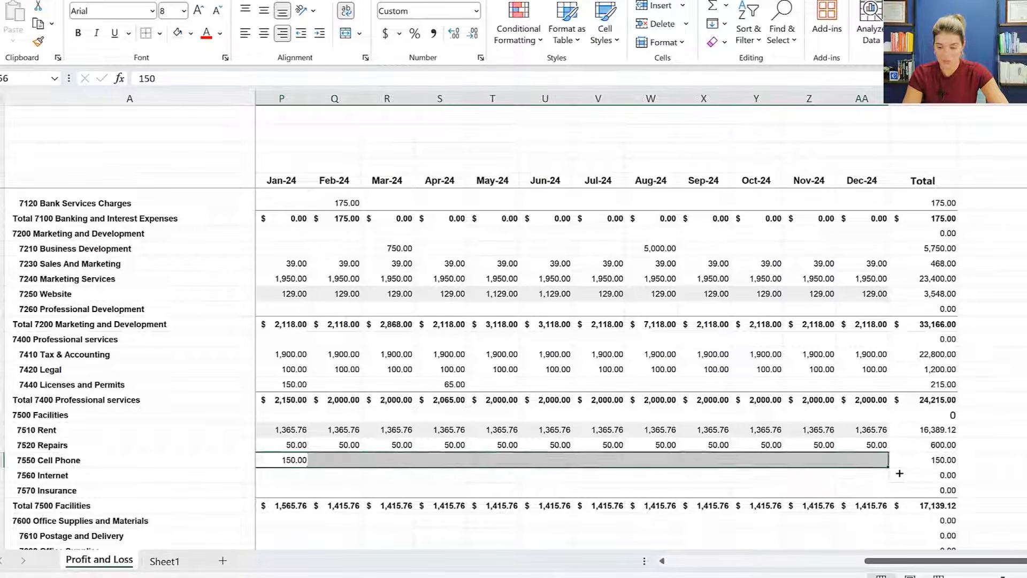
Budget 278 for 7560 Internet in Jan-24 and fill it across through Dec-24
left_click(756, 472)
key("Left")
key("Left")
key("Left")
key("Left")
key("Left")
key("Left")
key("Left")
key("Left")
key("Left")
key("Left")
key("Left")
key("Left")
key("Left")
key("Right")
key("Right")
key("Right")
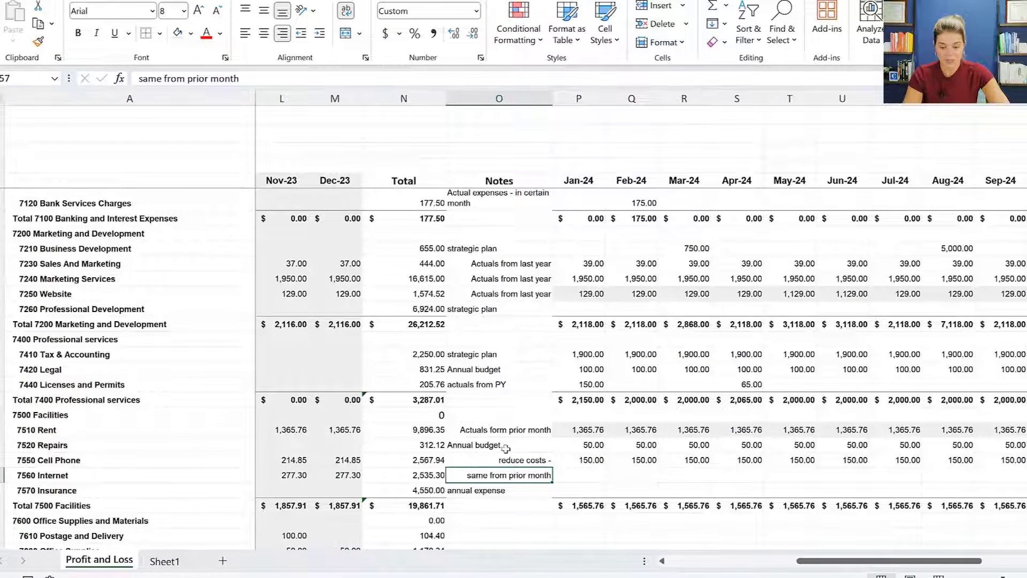
left_click(581, 475)
type("278")
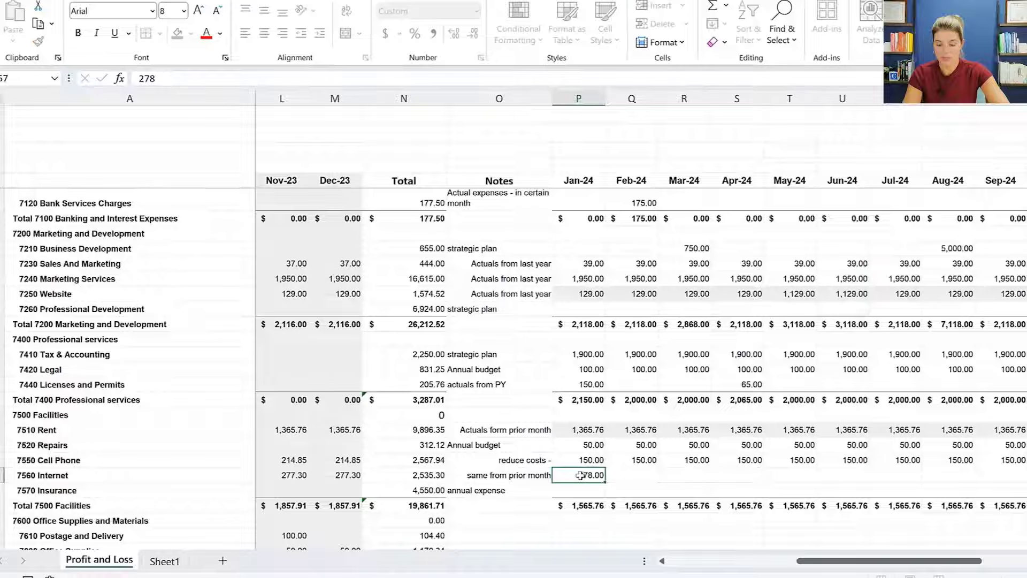
key("Return")
left_click(585, 474)
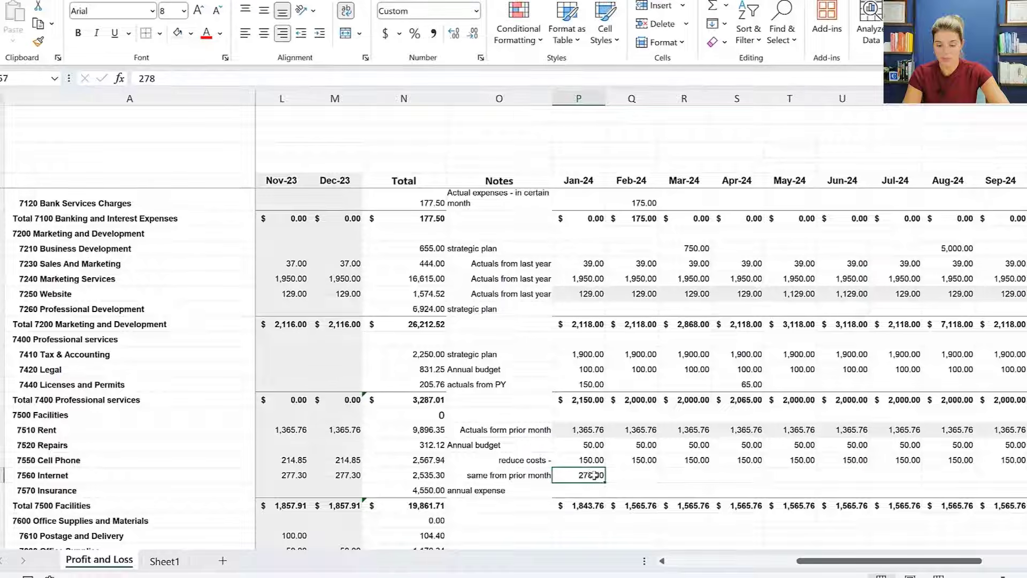
left_click_drag(606, 482, 836, 484)
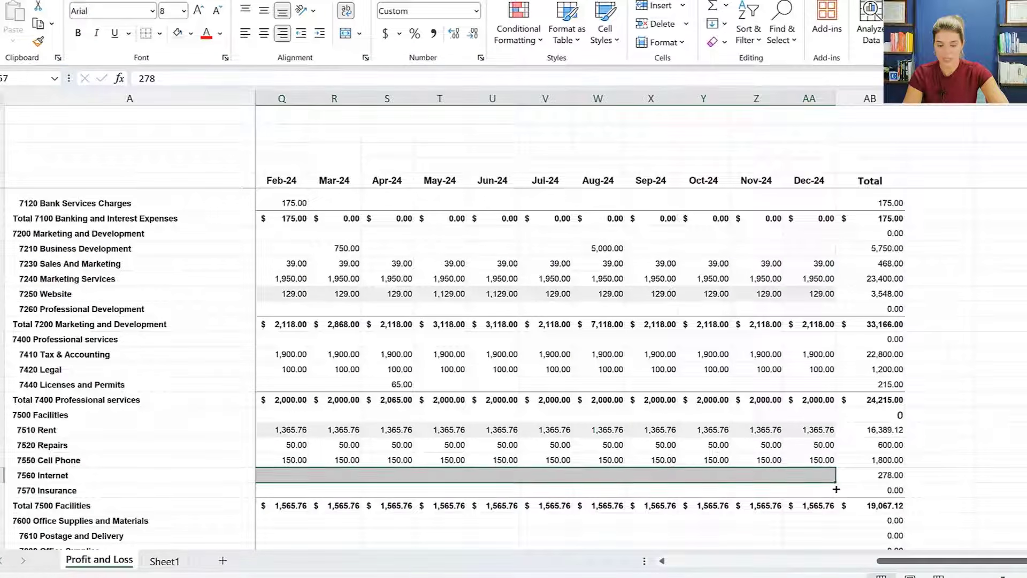
Check which month 7570 Insurance was paid in 2023, and budget Apr-24 with a formula multiplying the Apr 2023 amount by 1.1
left_click(393, 488)
key("Left")
key("Left")
key("Left")
key("Left")
key("Left")
key("Left")
key("Right")
key("Right")
key("Right")
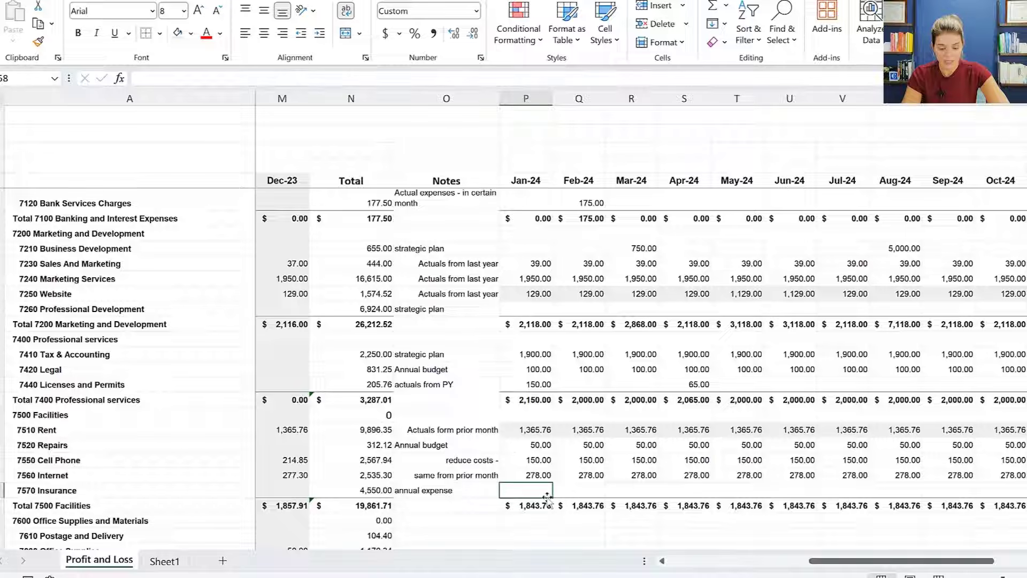
key("Left")
key("Left")
key("Left")
key("Left")
key("Left")
key("Left")
key("Left")
key("Left")
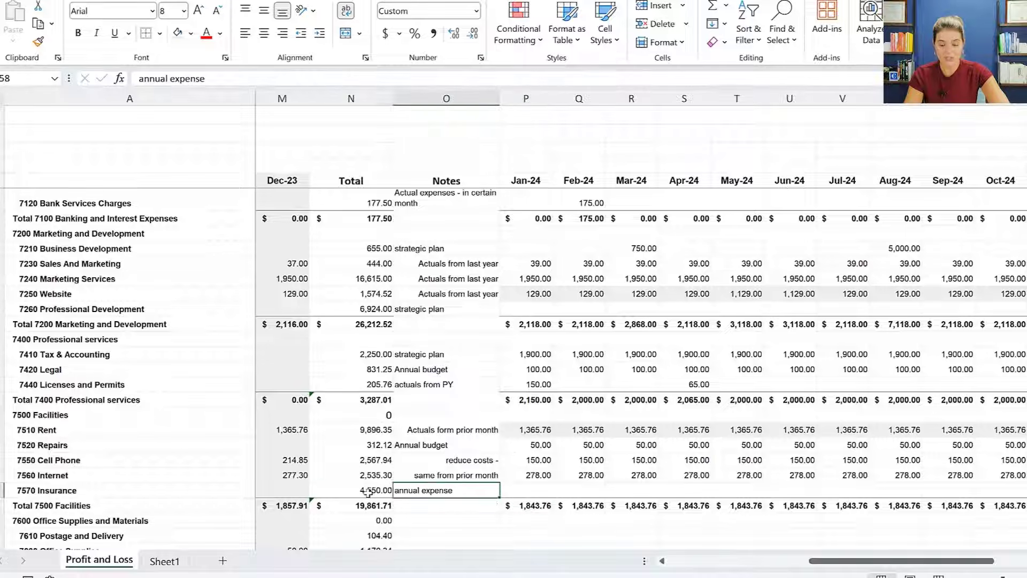
key("Left")
key("Left")
key("Left")
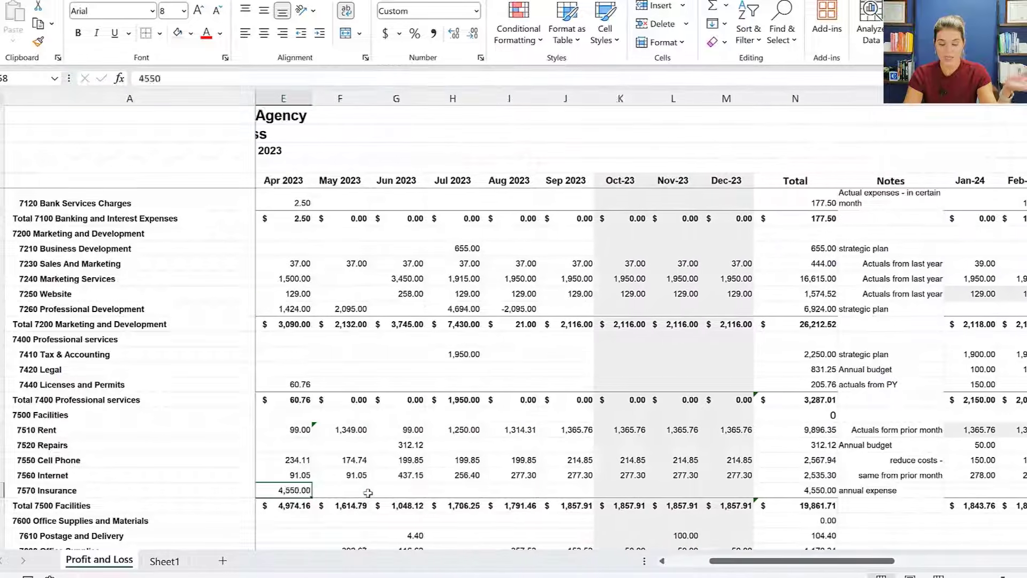
key("Right")
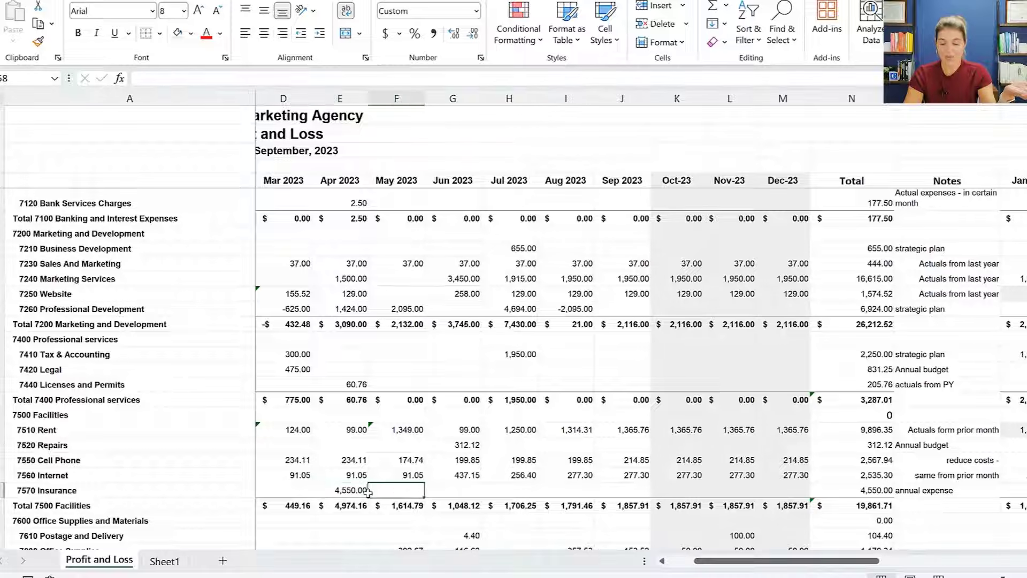
key("Right")
key("Right")
key("Right")
key("Right")
key("Right")
key("Right")
key("Right")
key("Right")
key("Right")
key("Right")
key("Right")
key("Right")
key("Right")
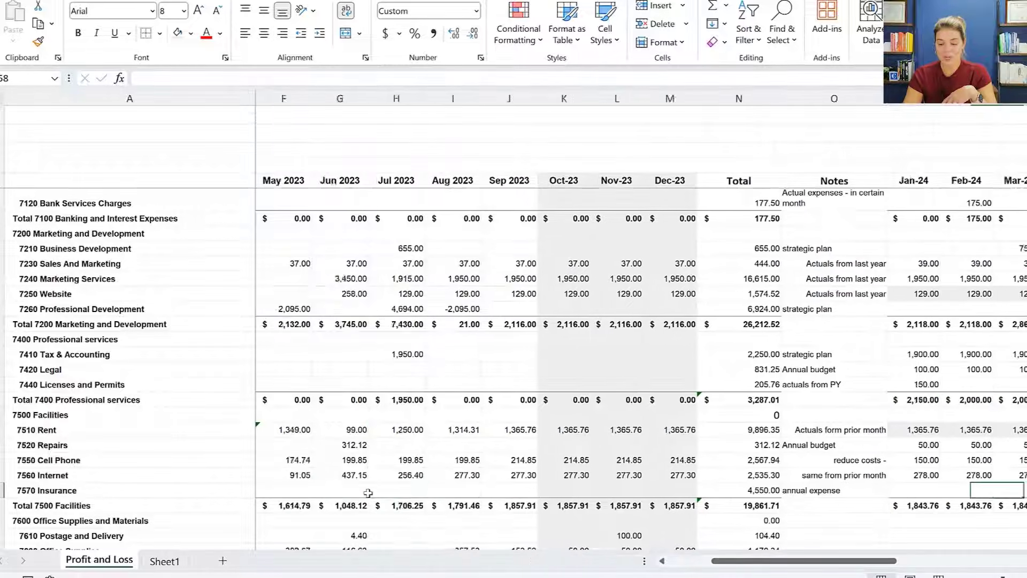
type("=")
key("Left")
key("Left")
key("Left")
key("Left")
key("Left")
key("Left")
key("Left")
key("Left")
key("Left")
key("Left")
key("Left")
key("Left")
key("Left")
key("Left")
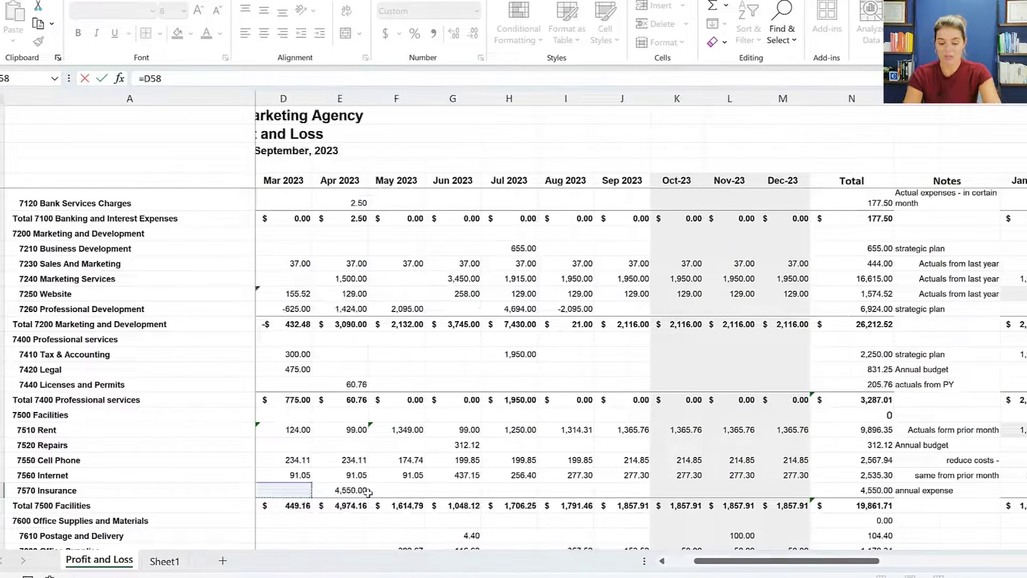
type("*")
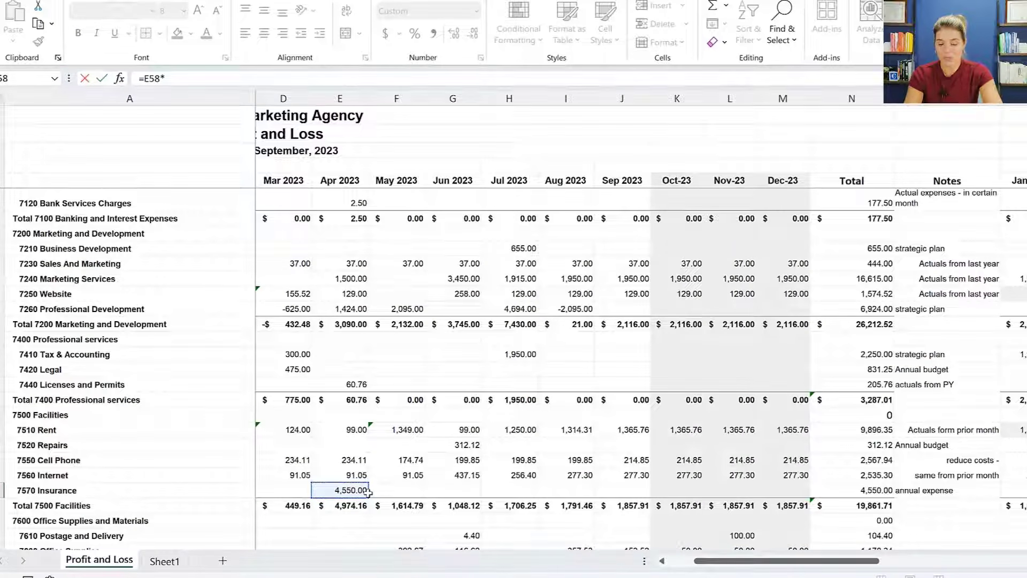
type("1.1")
key("Return")
Extend the 7570 Insurance note to read "annual expense + 10% over PY"
key("Up")
key("Left")
key("Left")
key("Left")
key("Left")
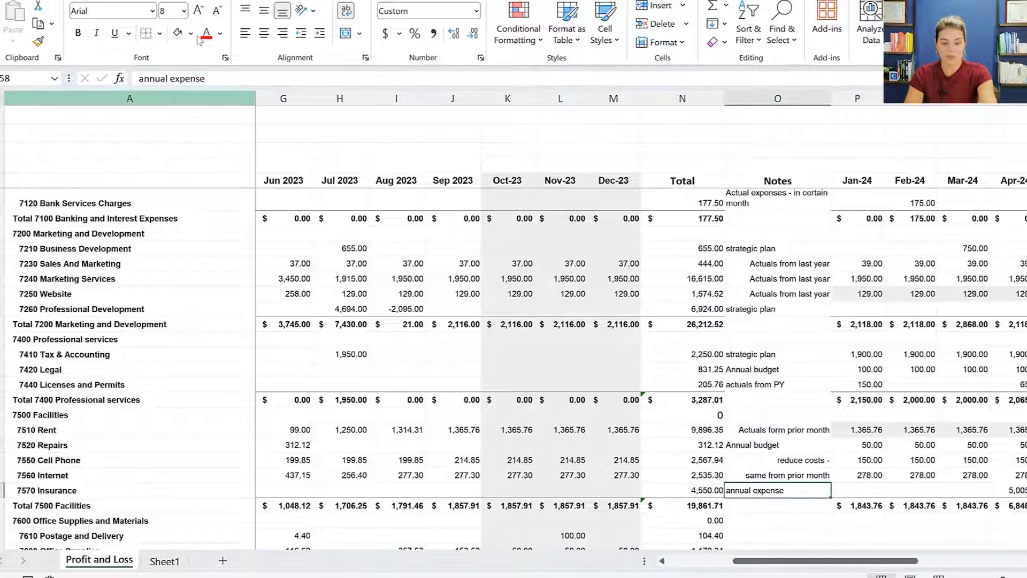
left_click(240, 77)
type("+ 10% of")
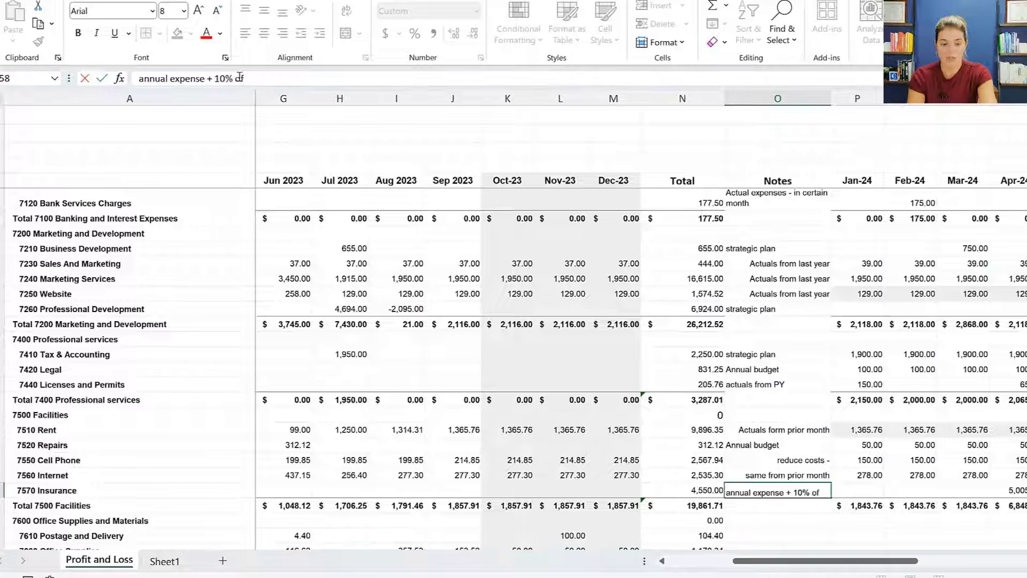
key("BackSpace")
type("ver PY")
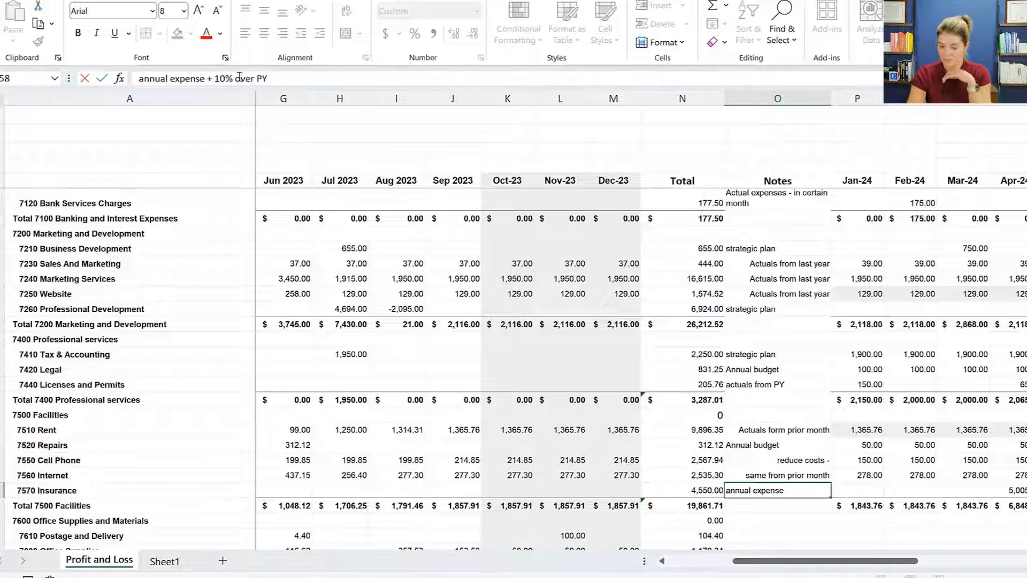
key("Tab")
Review the 2023 monthly actuals of the 7600 Office Supplies and Materials accounts, from 7610 Postage and Delivery through 7680 Software
key("Right")
key("Right")
key("Right")
key("Right")
key("Right")
key("Right")
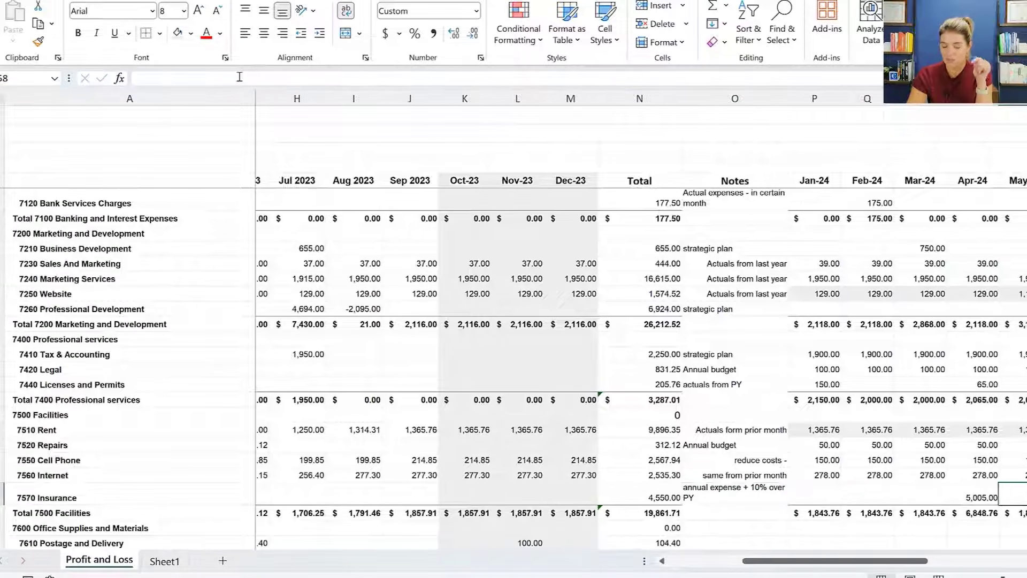
key("Right")
key("Right")
key("Right")
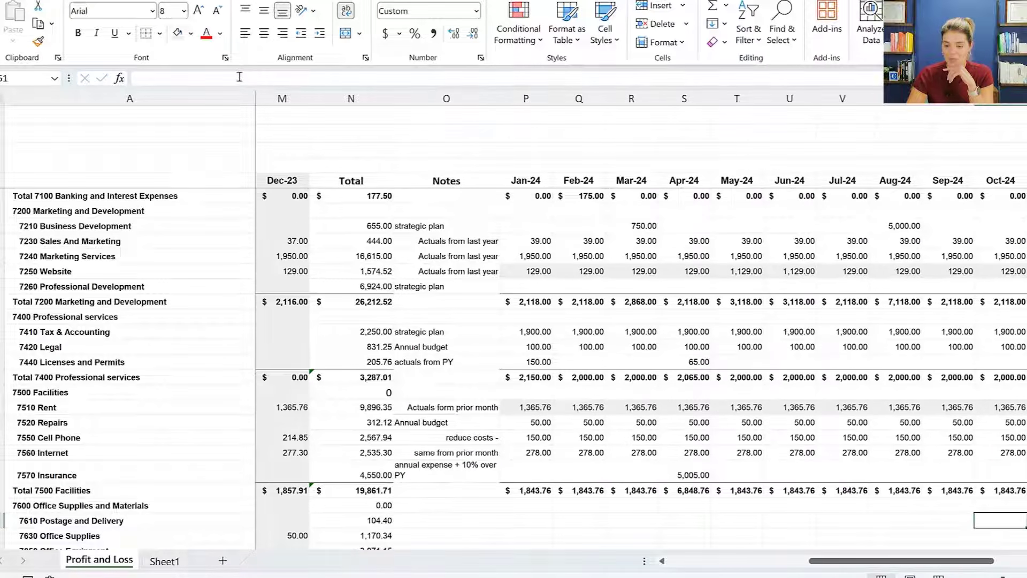
key("Down")
key("Down")
key("Down")
key("Down")
key("Down")
key("Down")
key("Down")
key("Down")
key("Left")
key("Left")
key("Left")
key("Left")
key("Left")
key("Left")
key("Left")
key("Left")
key("Left")
key("Left")
key("Left")
key("Left")
key("Left")
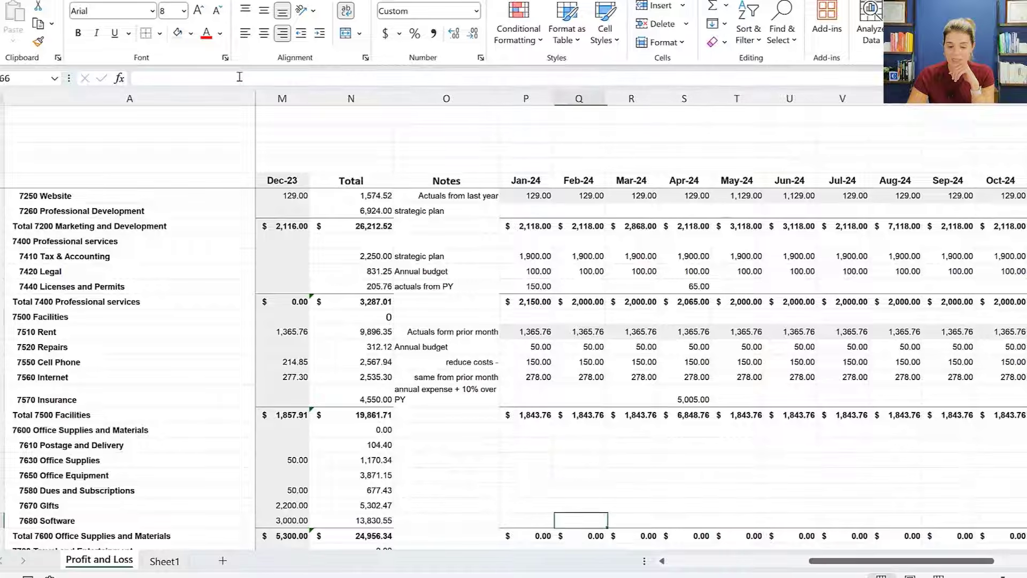
key("Left")
key("Left")
key("Left")
key("Left")
key("Left")
key("Left")
key("Left")
key("Left")
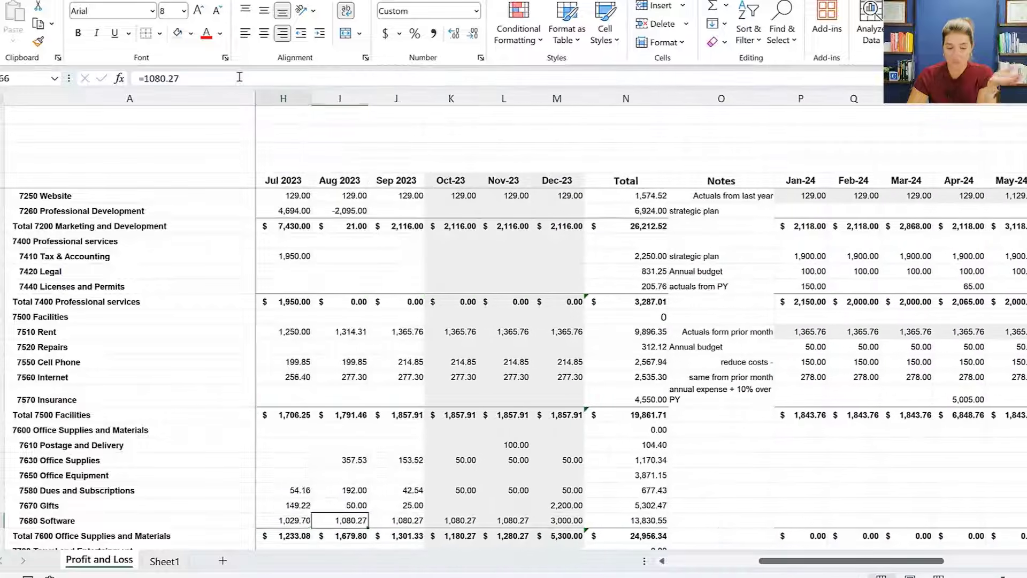
key("Left")
key("Left")
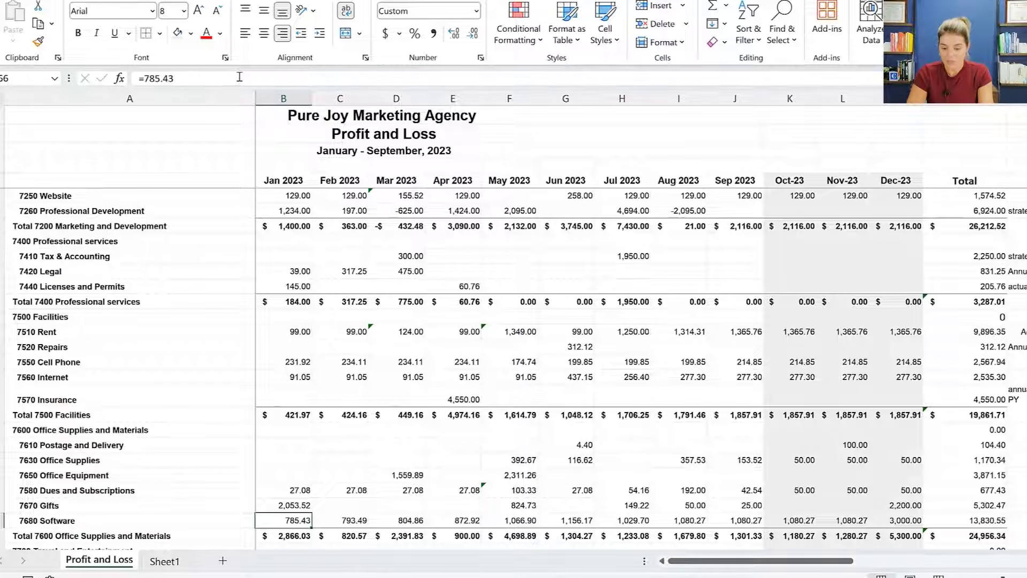
left_click(582, 445)
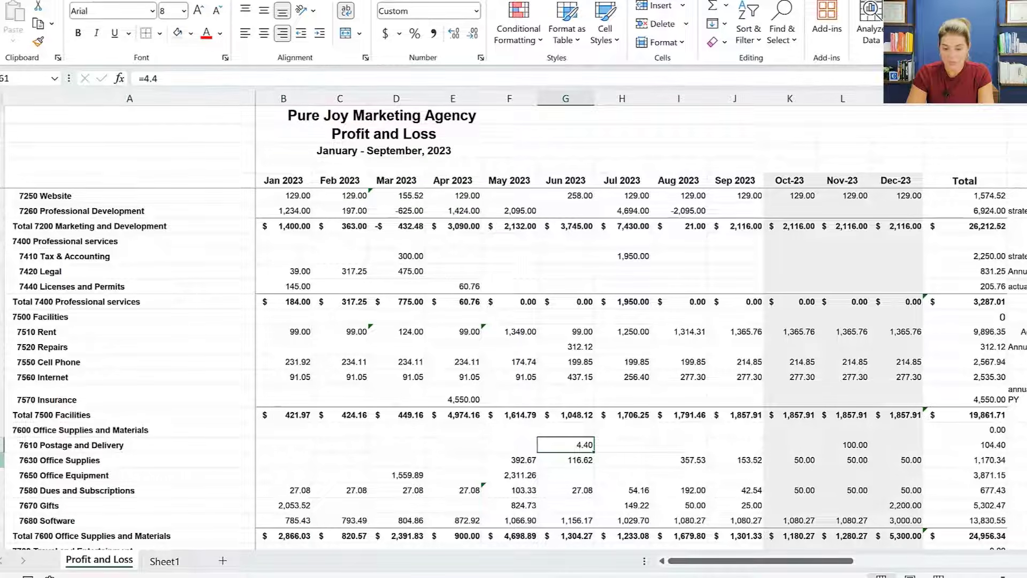
left_click(1, 460)
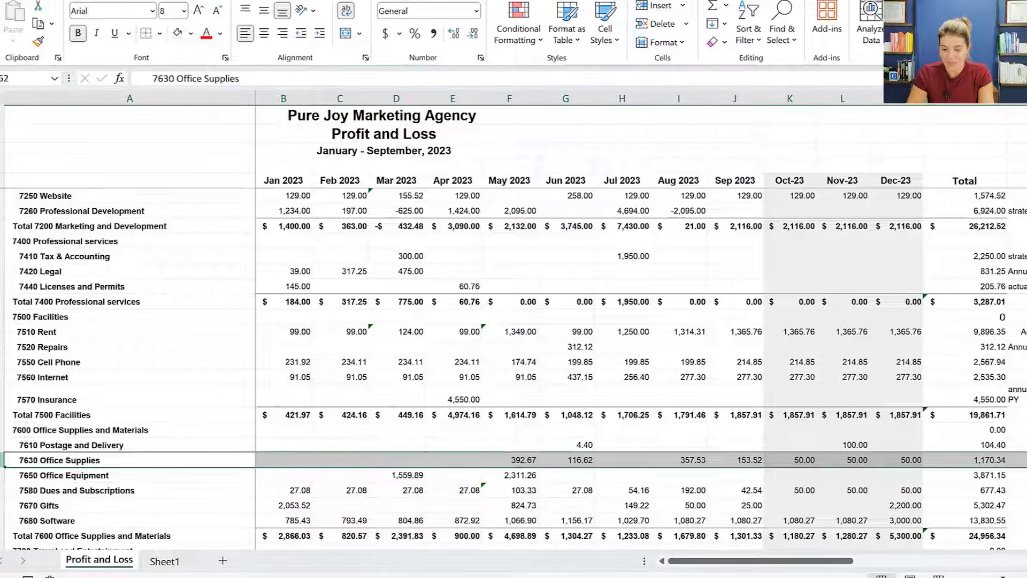
left_click(1, 475)
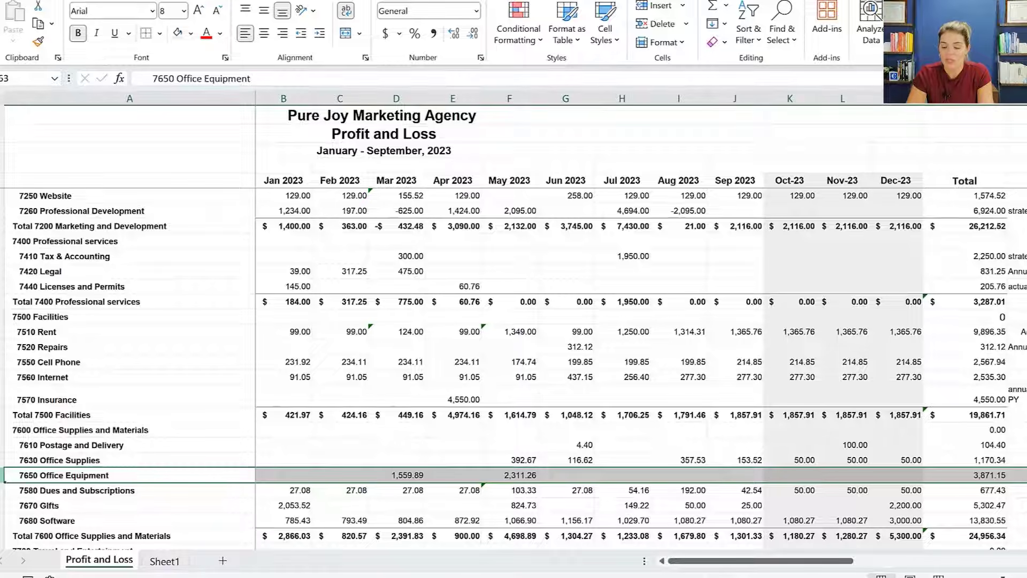
Enter 5 for 7610 Postage and Delivery in Jan-24 and add the note "Annual budget" to that account
key("Right")
key("Right")
key("Right")
key("Right")
key("Right")
key("Right")
key("Right")
key("Right")
key("Right")
key("Right")
key("Right")
key("Right")
key("Right")
key("Right")
key("Right")
key("Right")
key("Right")
key("Right")
key("Right")
key("Right")
key("Left")
key("Left")
key("Left")
key("Left")
key("Left")
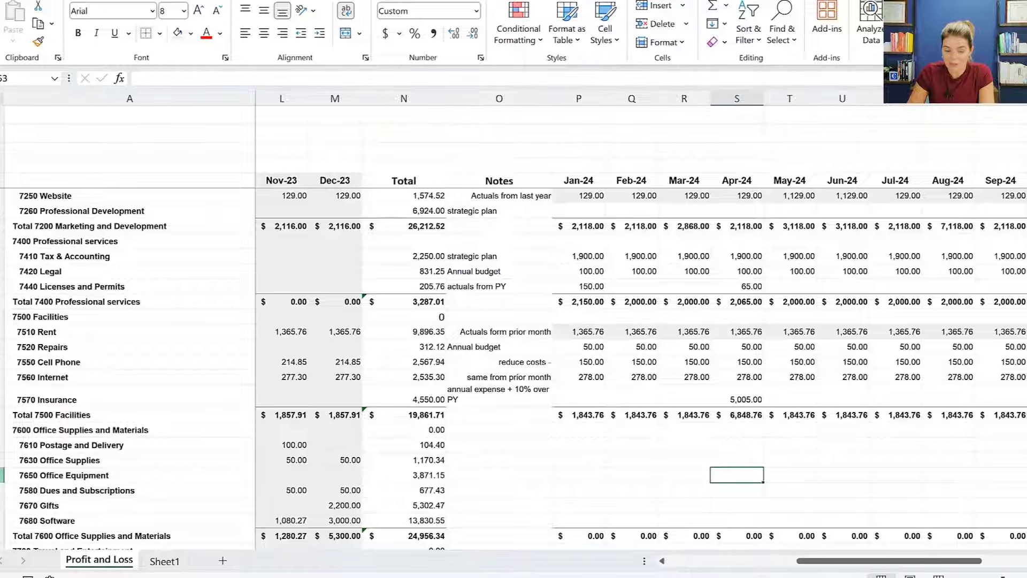
left_click(588, 447)
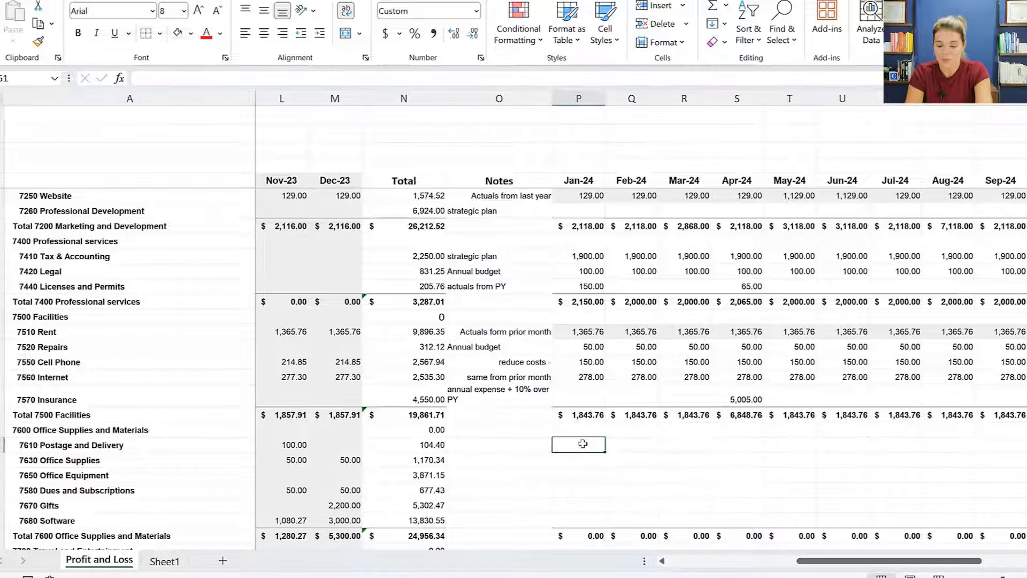
type("5")
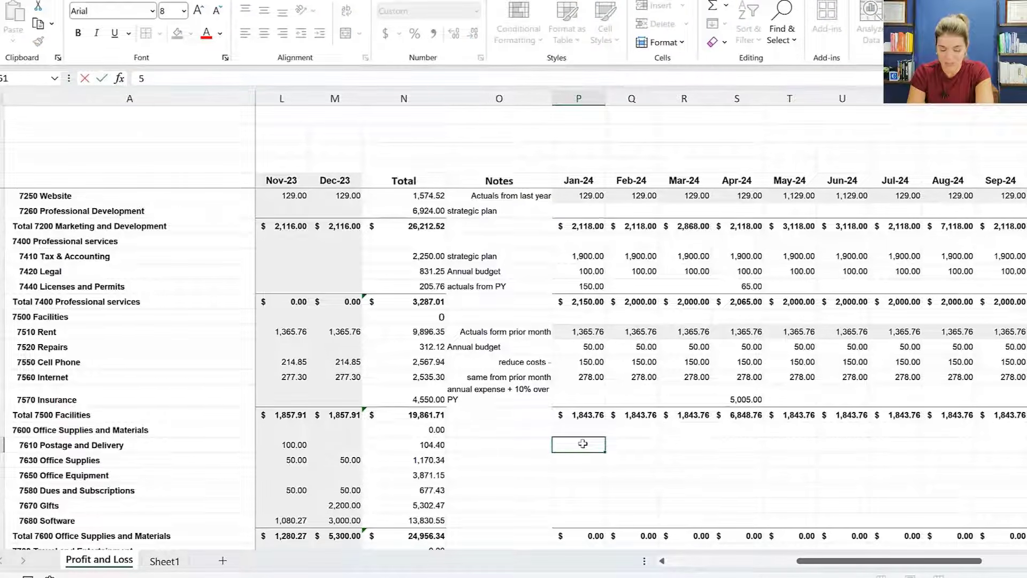
key("Left")
type("Annual")
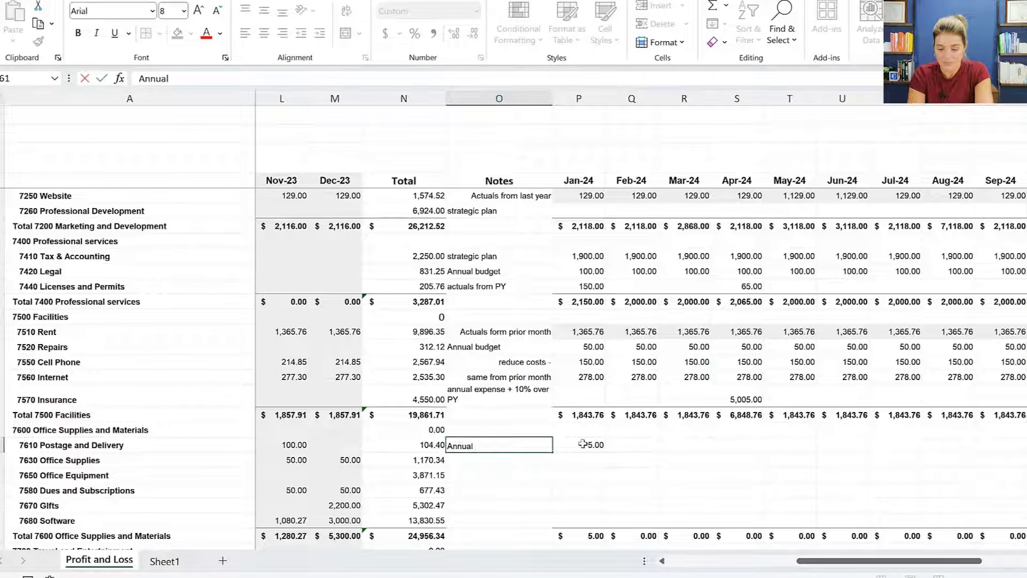
type(" budget")
key("Return")
Budget 10 for 7610 Postage and Delivery in Jan-24 and fill it across through Dec-24
key("Right")
key("Up")
type("10")
key("Return")
key("Up")
left_click_drag(605, 452, 912, 459)
left_click(476, 381)
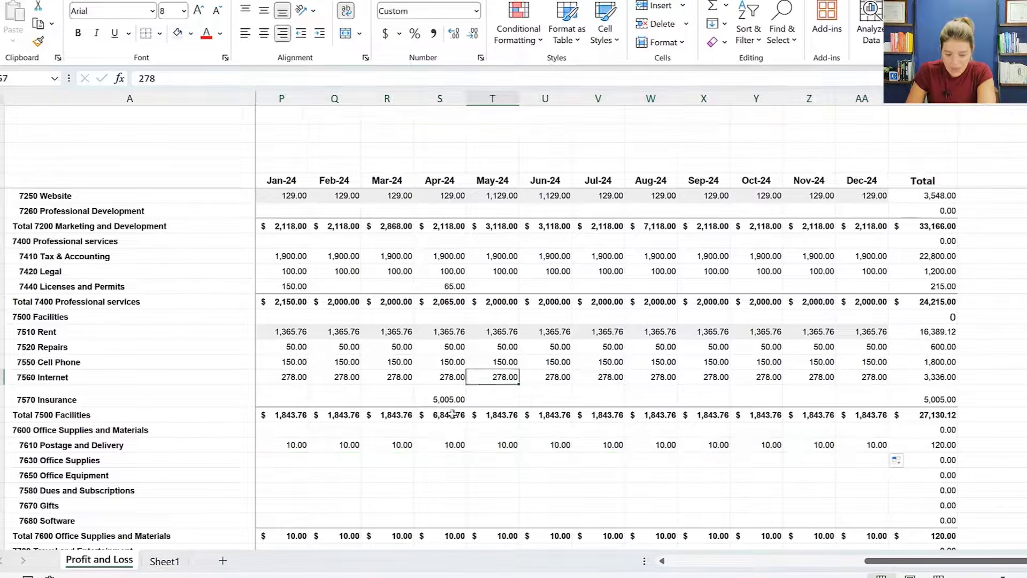
Enter 100 for 7630 Office Supplies in Jan-24
left_click(265, 462)
key("Left")
key("Left")
key("Left")
key("Right")
key("Right")
key("Left")
key("Right")
key("Right")
type("10")
key("Left")
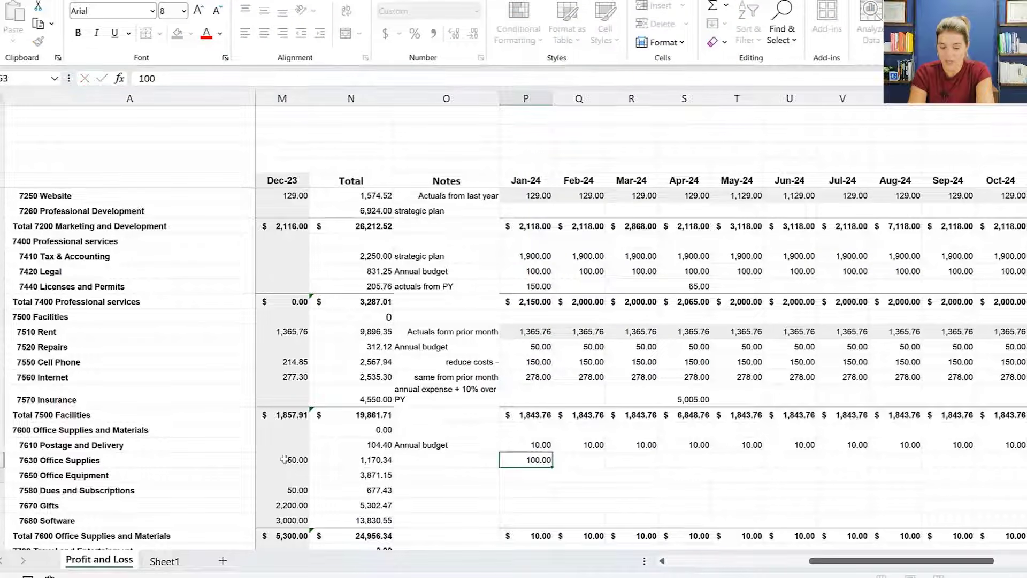
Add the note "average + 20%" for 7630 Office Supplies
type("acrea")
type("se")
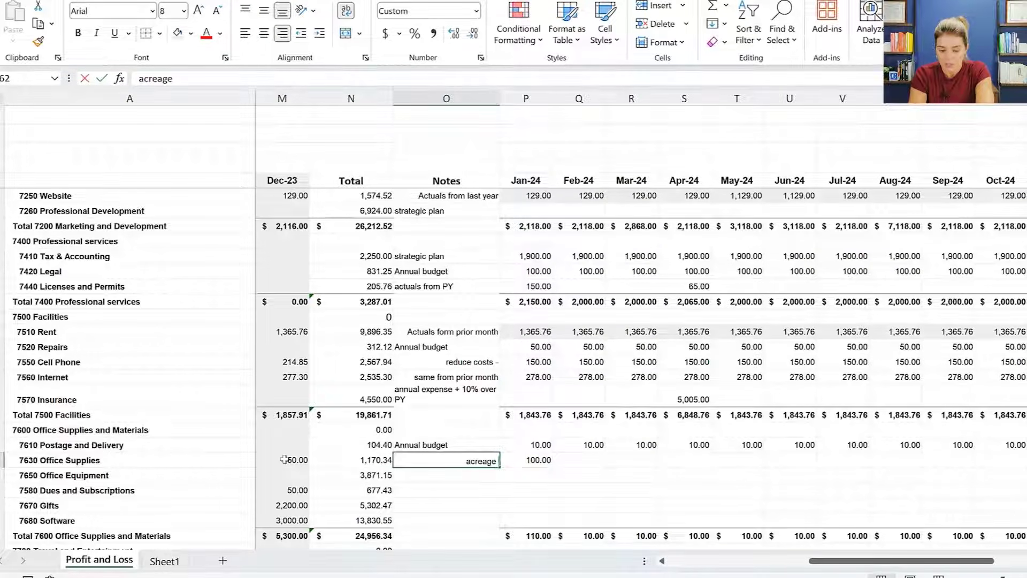
key("BackSpace")
key("BackSpace")
key("BackSpace")
key("BackSpace")
key("BackSpace")
key("BackSpace")
type("verage")
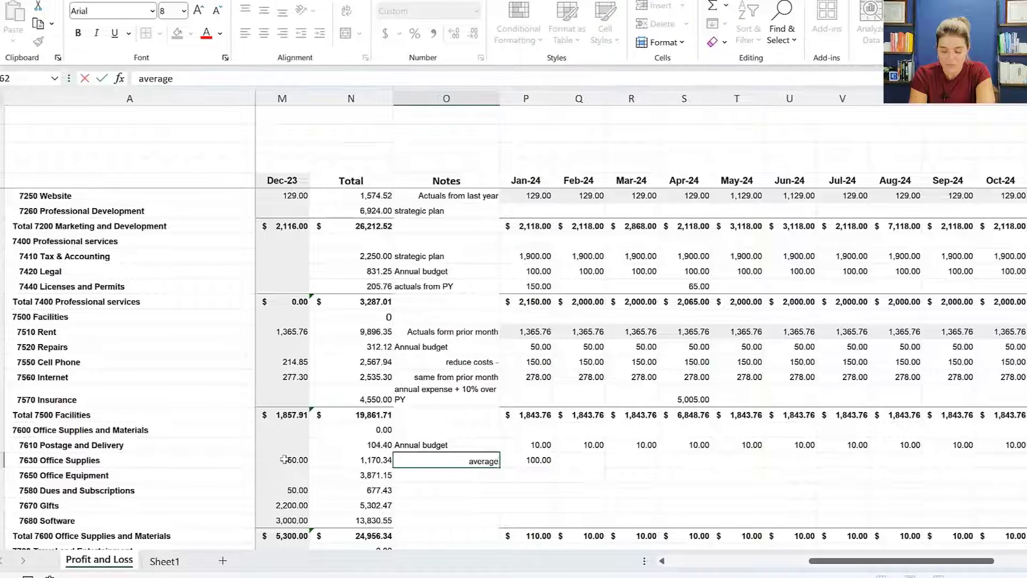
type(" + 20")
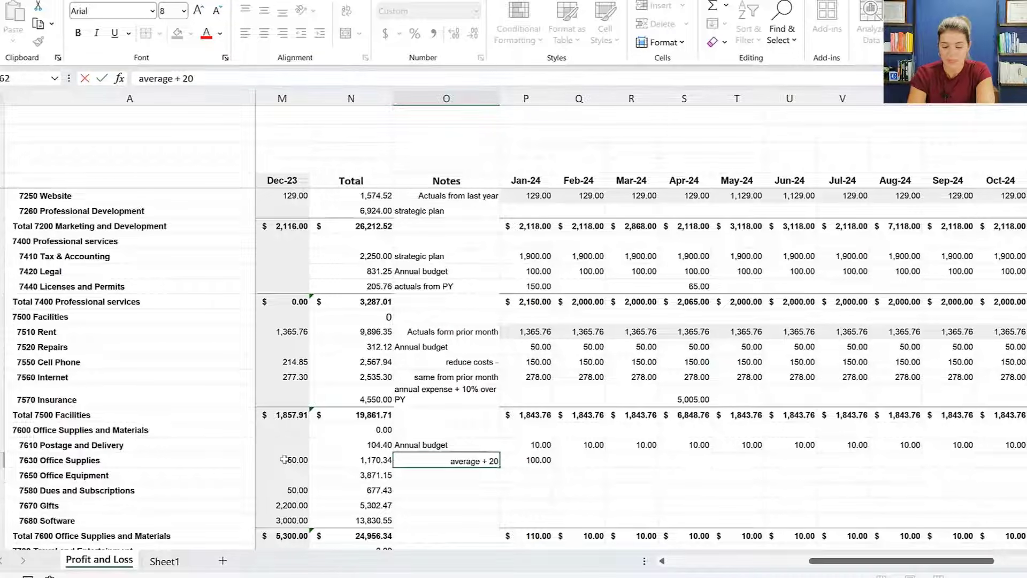
type("%")
key("Tab")
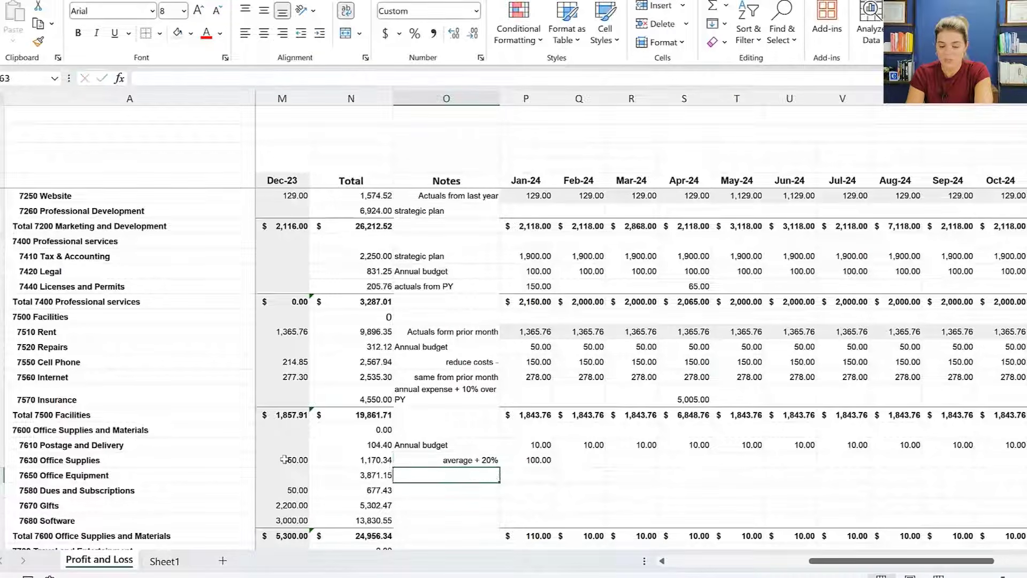
Budget 120 for 7630 Office Supplies in Jan-24 and fill it across the remaining 2024 months
type("120")
key("Return")
key("Down")
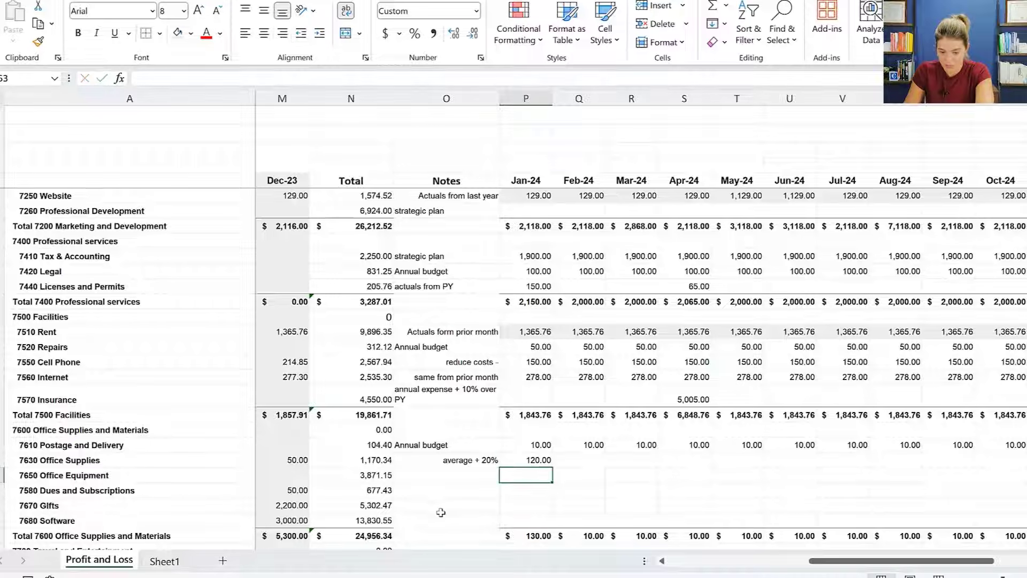
left_click(546, 464)
left_click_drag(552, 468, 996, 455)
Review the 2023 monthly actuals of 7650 Office Equipment and compare them with the 2024 budget columns
left_click(344, 473)
key("Left")
key("Left")
key("Left")
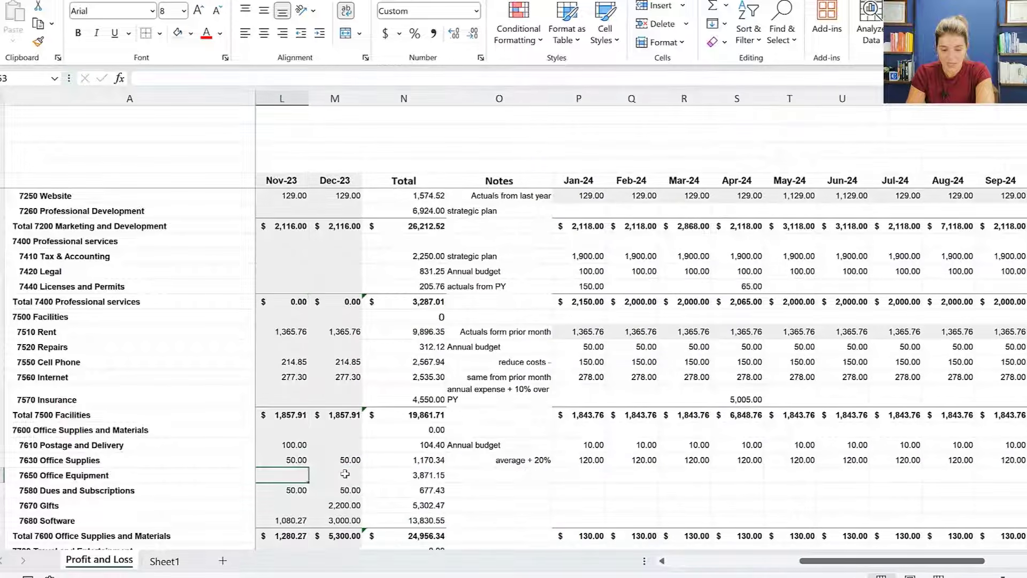
key("Left")
key("Left")
key("Left")
key("Right")
key("Right")
key("Right")
key("Right")
key("Right")
key("Right")
key("Right")
key("Right")
key("Right")
key("Right")
key("Right")
key("Right")
key("Right")
key("Right")
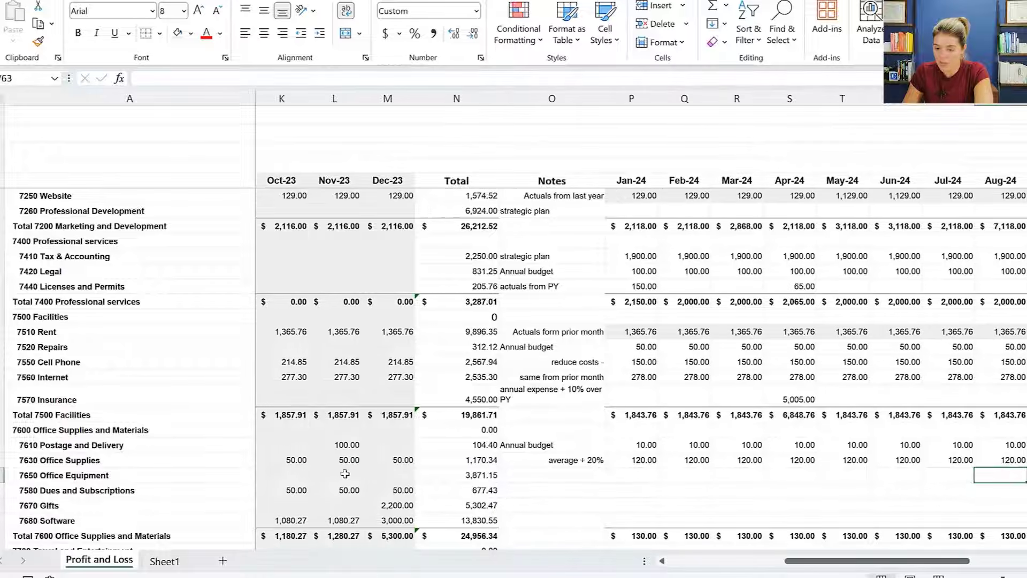
Check the Apr-24 and Aug-24 formulas of 6010 Salaries and Wages, and budget 2000 for 7650 Office Equipment in Apr-24
scroll(345, 474, "up", 6)
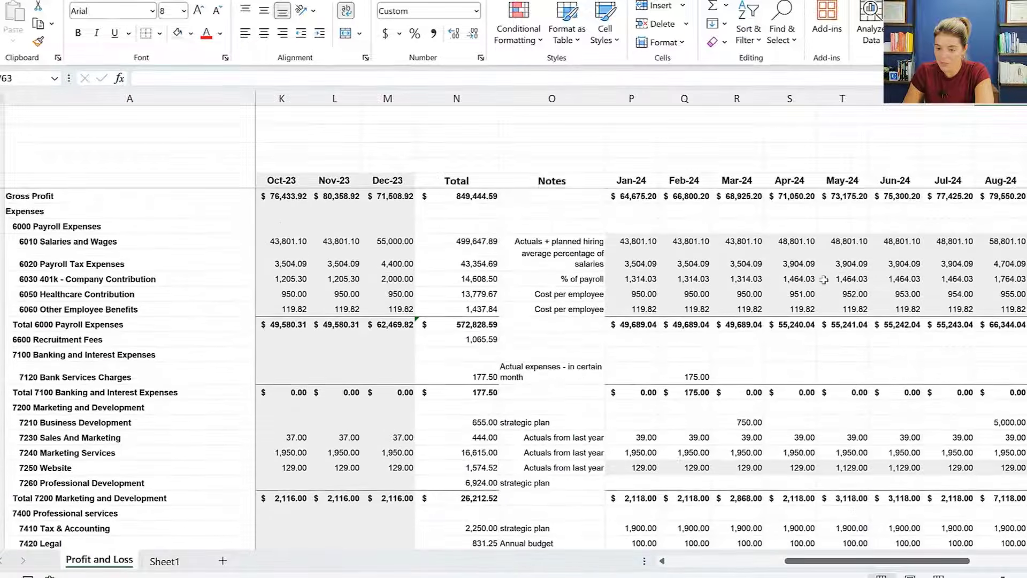
left_click(800, 241)
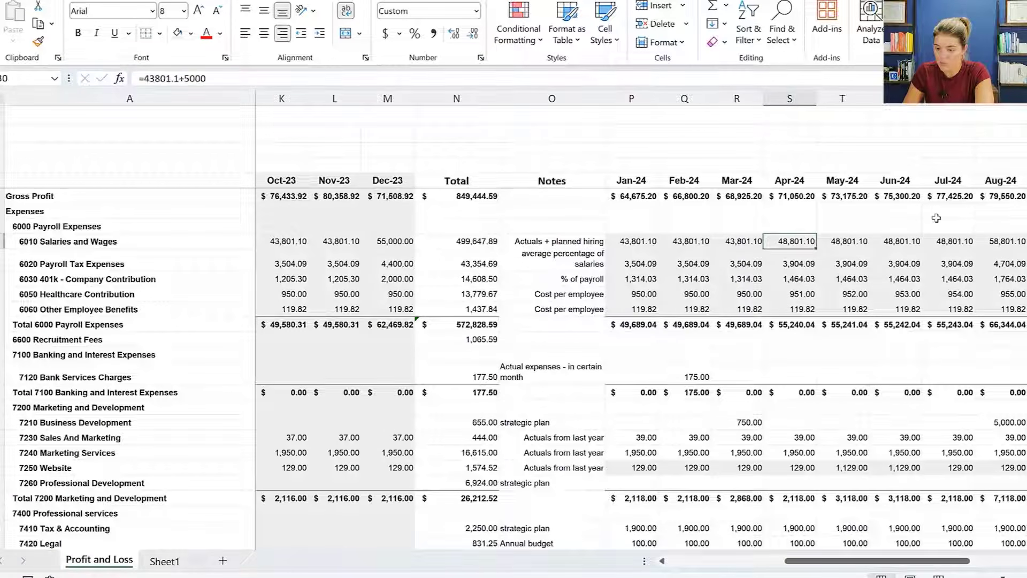
left_click(1006, 242)
scroll(987, 312, "down", 3)
scroll(987, 311, "down", 5)
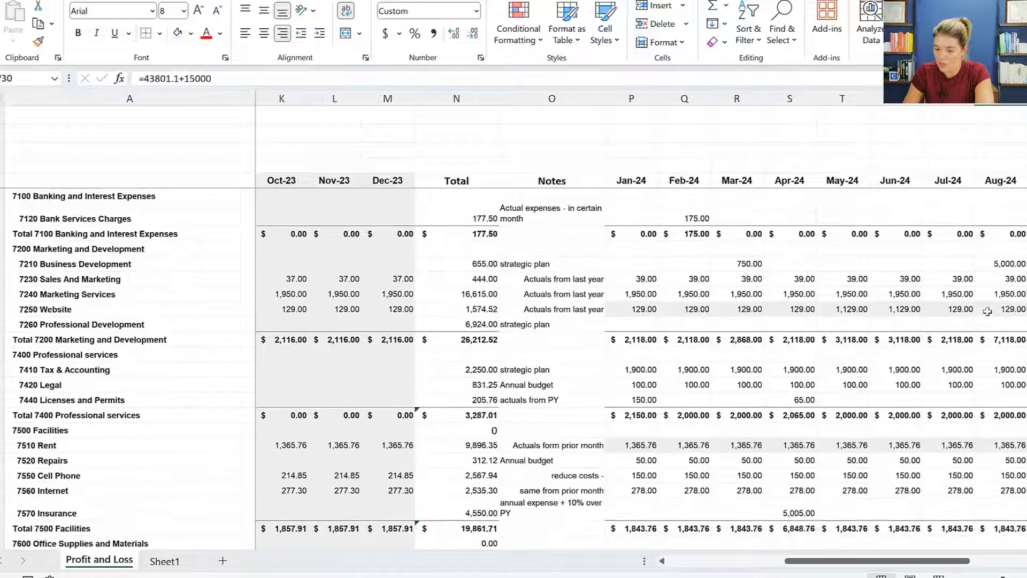
scroll(805, 443, "down", 2)
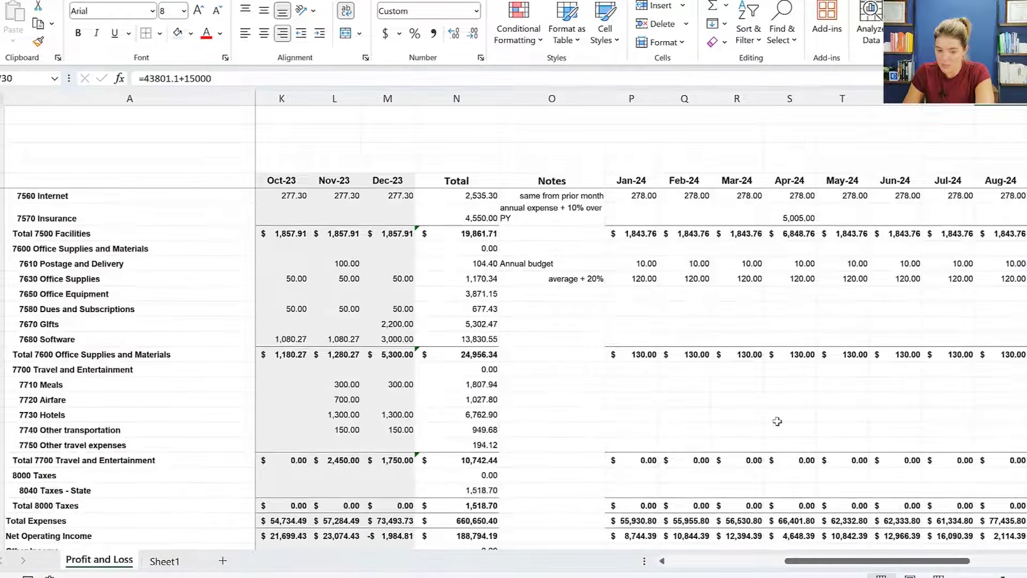
left_click(761, 294)
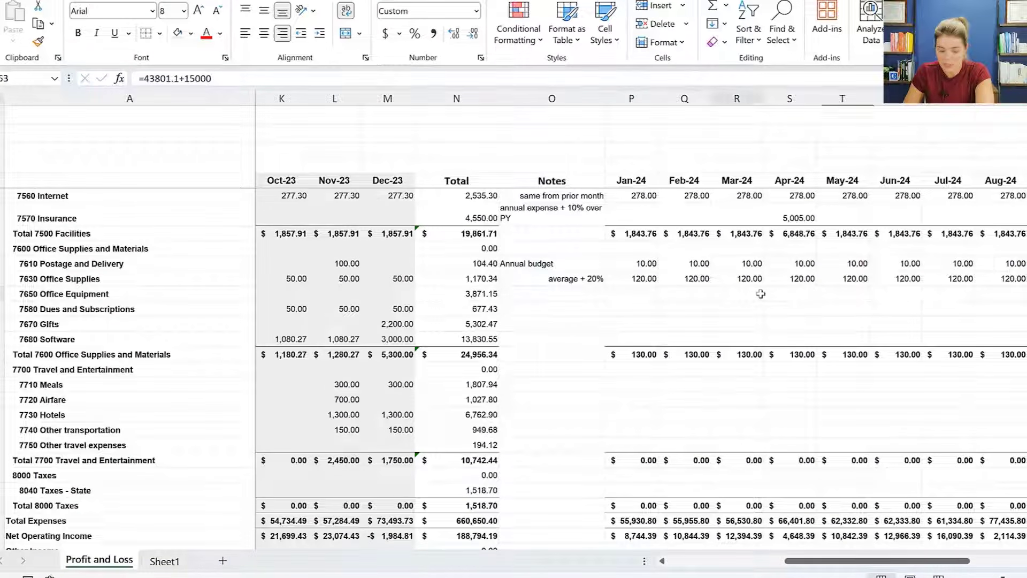
left_click(787, 293)
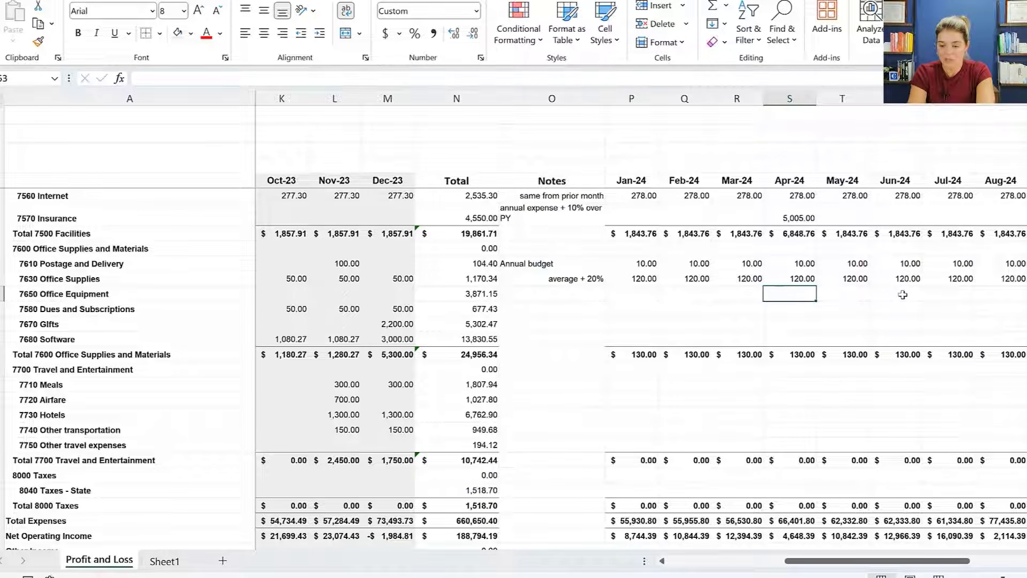
type("2000")
key("Return")
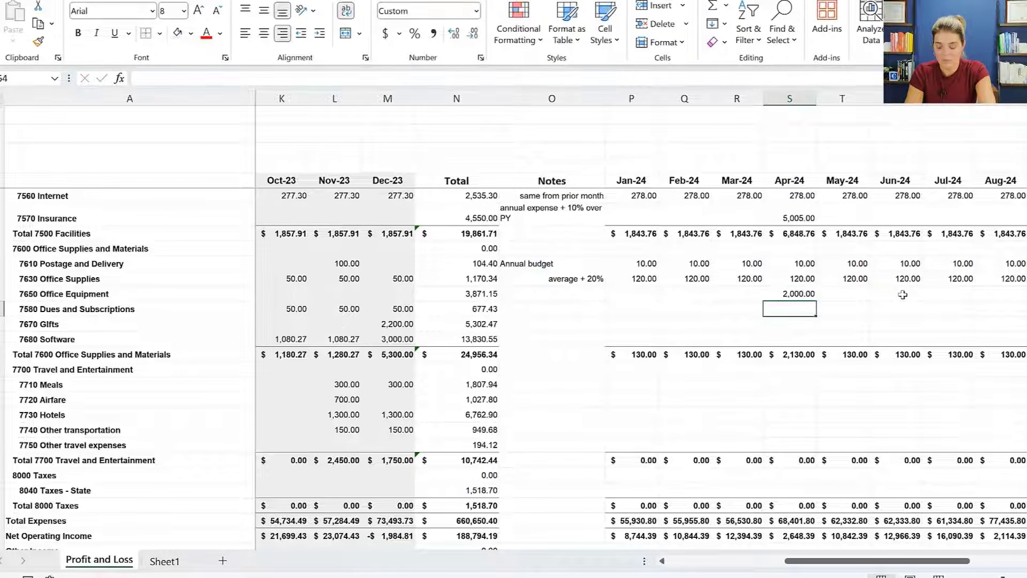
Budget 2500 for 7650 Office Equipment in Aug-24
key("Up")
key("ctrl+c")
key("Right")
key("Right")
key("Right")
key("Right")
type("25")
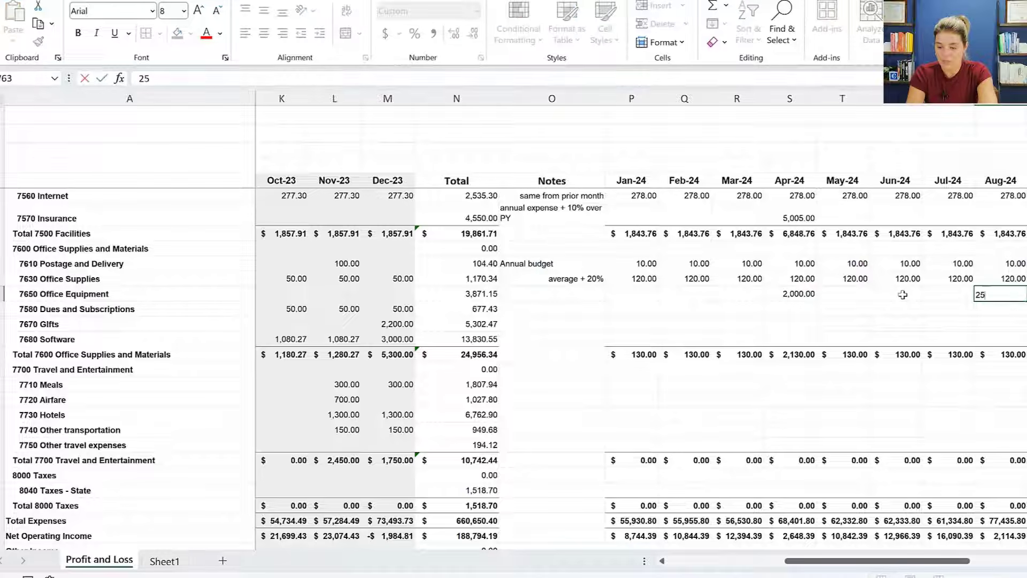
type("00")
key("Return")
key("Up")
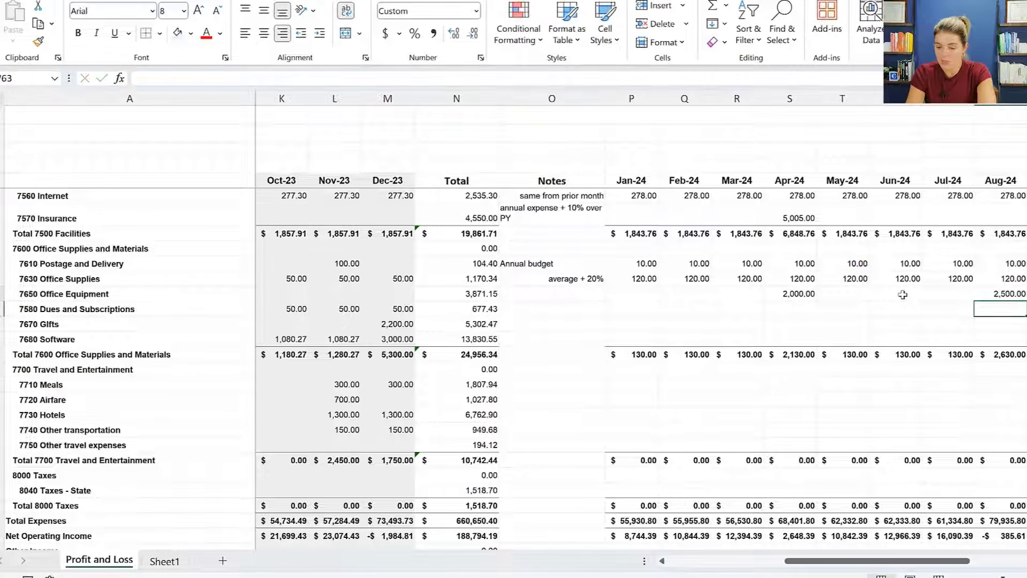
Enter the note "actual hiring timing" for 7650 Office Equipment
key("Right")
key("Right")
key("Left")
key("Left")
key("Down")
key("Left")
key("Left")
key("Left")
key("Up")
key("Left")
key("Left")
key("Left")
key("Left")
key("Left")
type("ac")
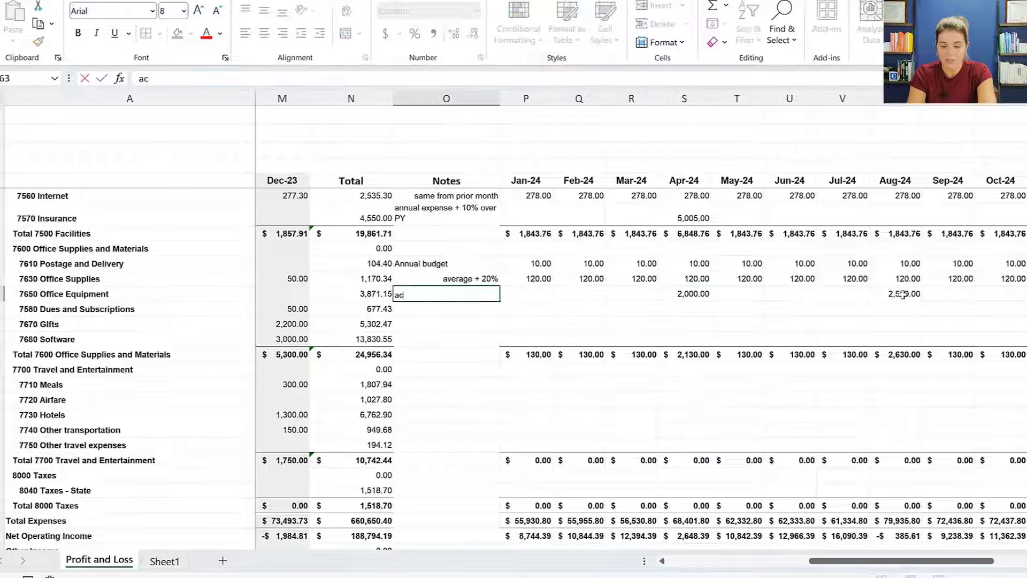
type("tual hiring")
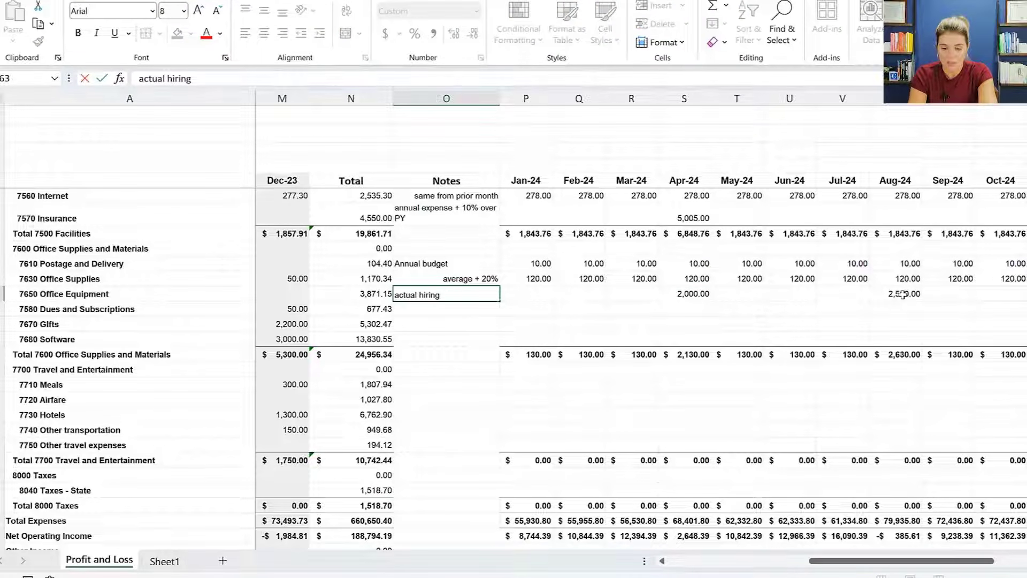
type(" timeing")
key("Down")
Budget 60 for 7580 Dues and Subscriptions in Jan-24 and fill it across the remaining 2024 months
key("Left")
key("Left")
key("Left")
key("Left")
key("Left")
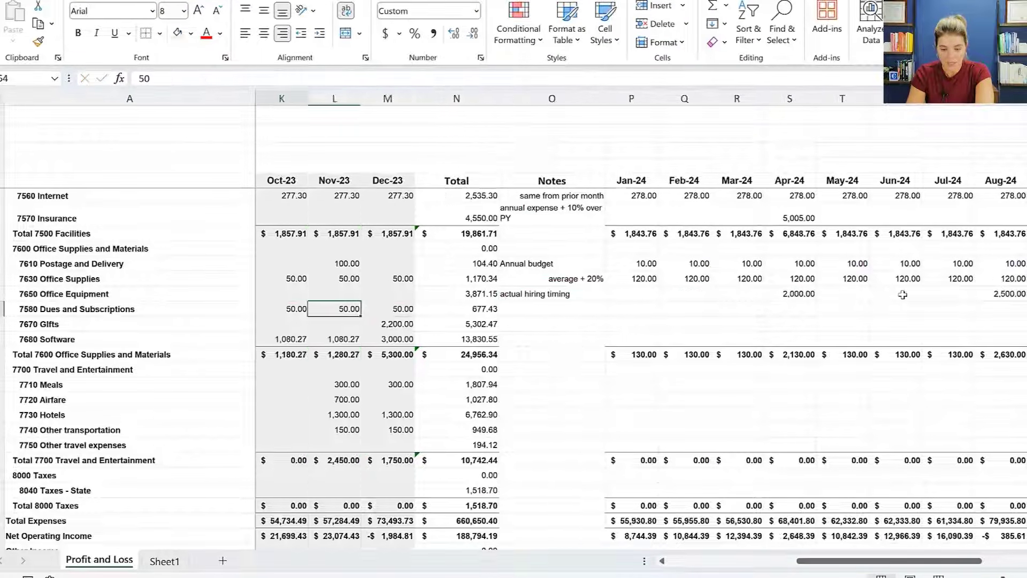
key("Right")
key("Right")
key("Right")
key("Right")
key("Right")
key("Right")
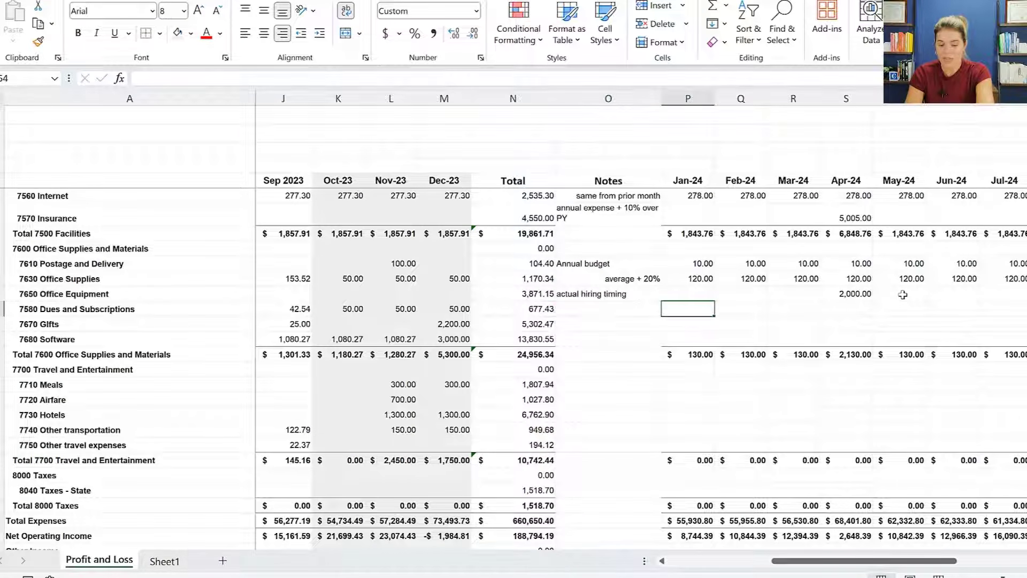
type("5")
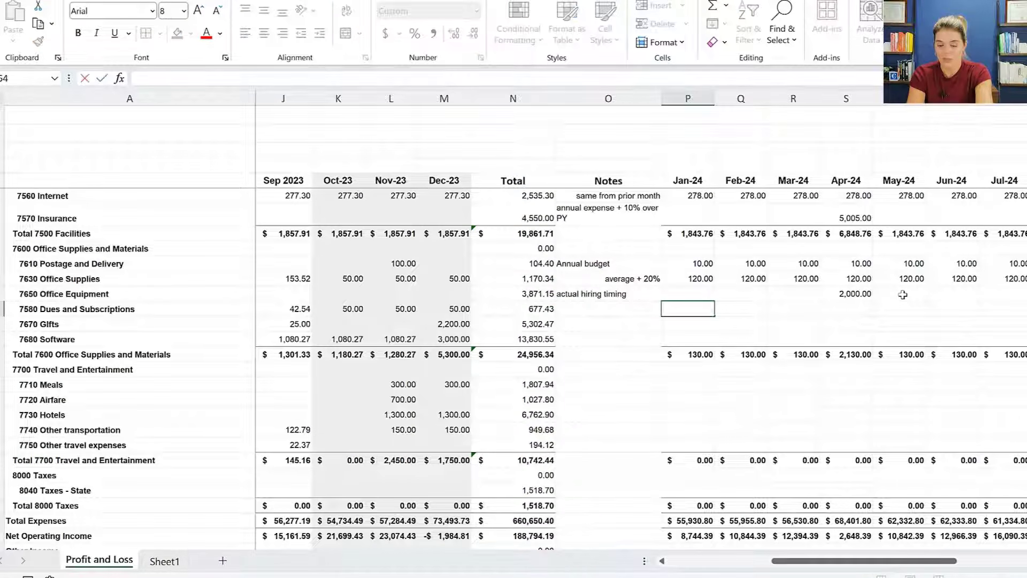
key("ctrl+Return")
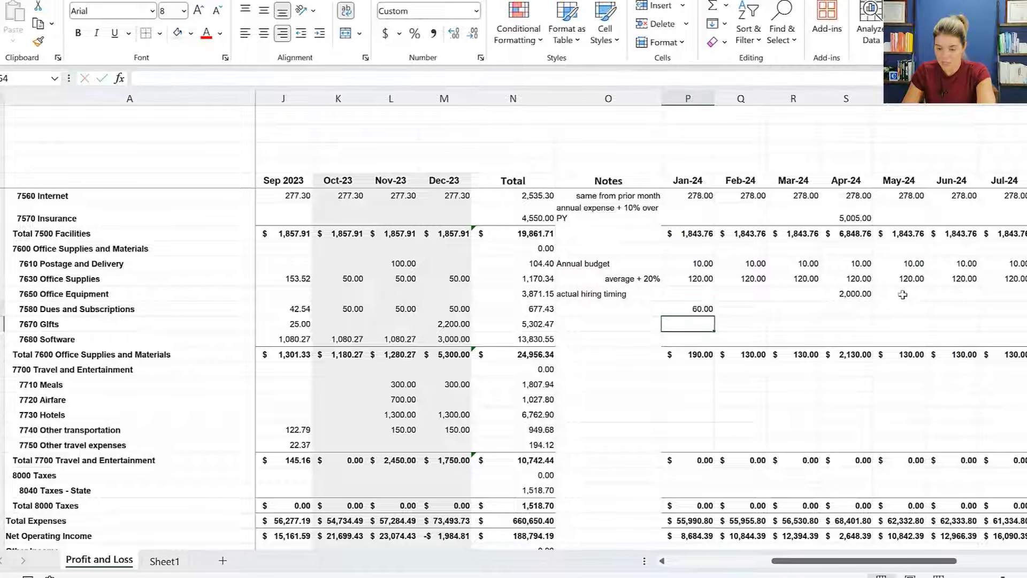
left_click_drag(716, 318, 967, 309)
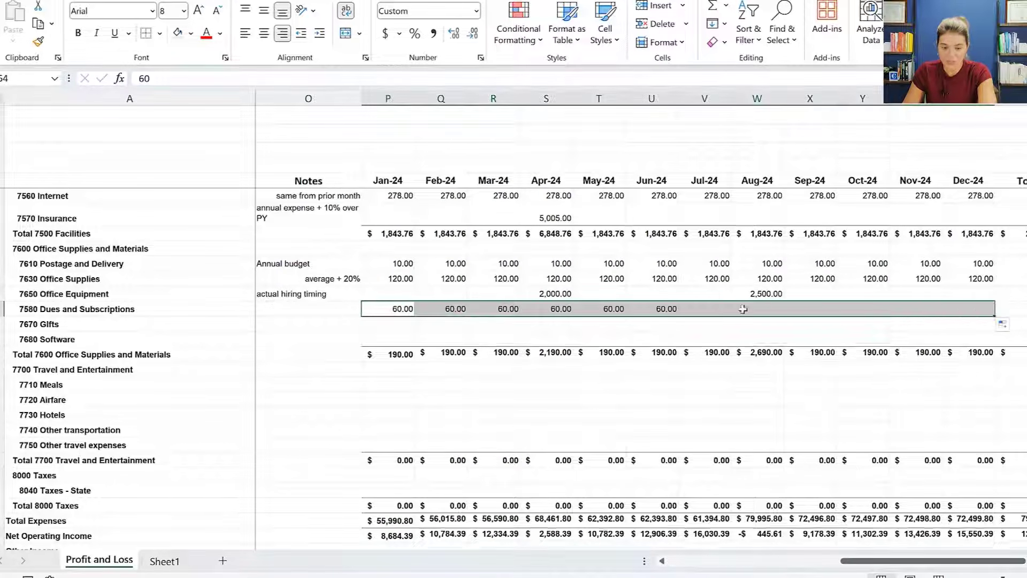
Review the 2023 monthly actuals of 7580 Dues and Subscriptions back to January
key("Left")
key("Left")
key("Left")
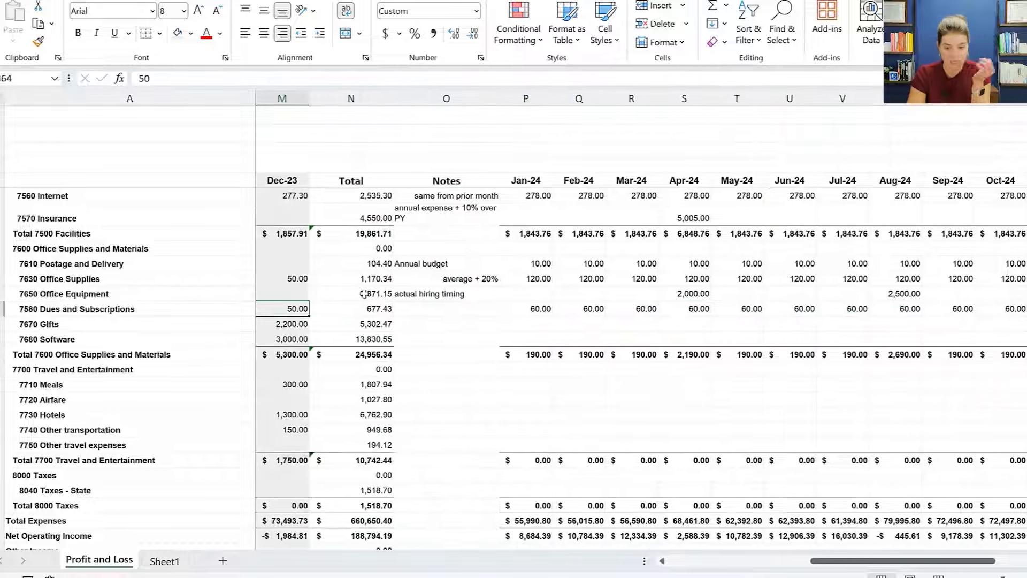
key("Left")
key("Left")
key("Left")
key("Left")
key("Left")
key("Left")
key("Left")
key("Left")
key("Left")
key("Left")
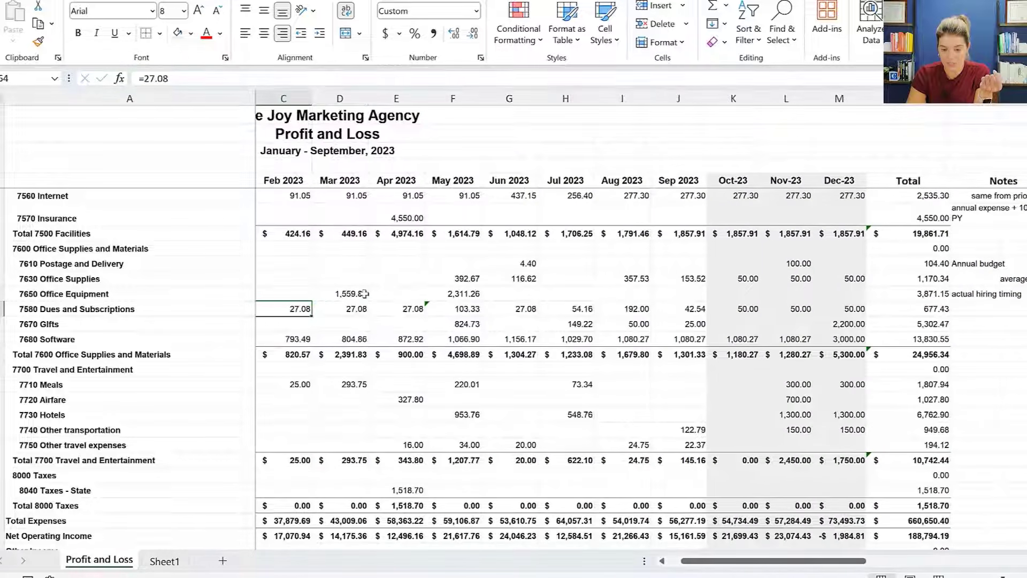
key("Left")
key("Left")
key("Right")
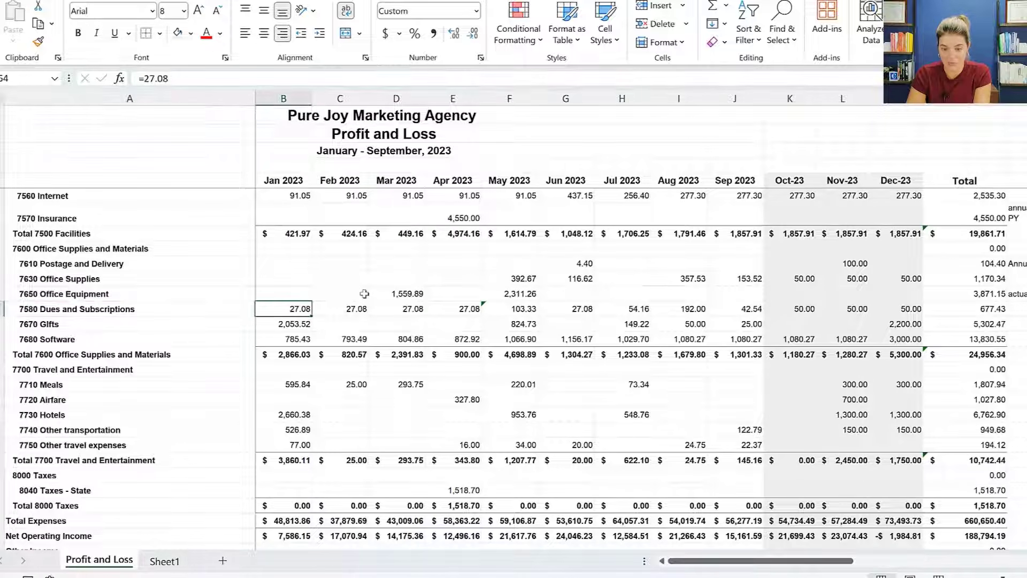
key("Right")
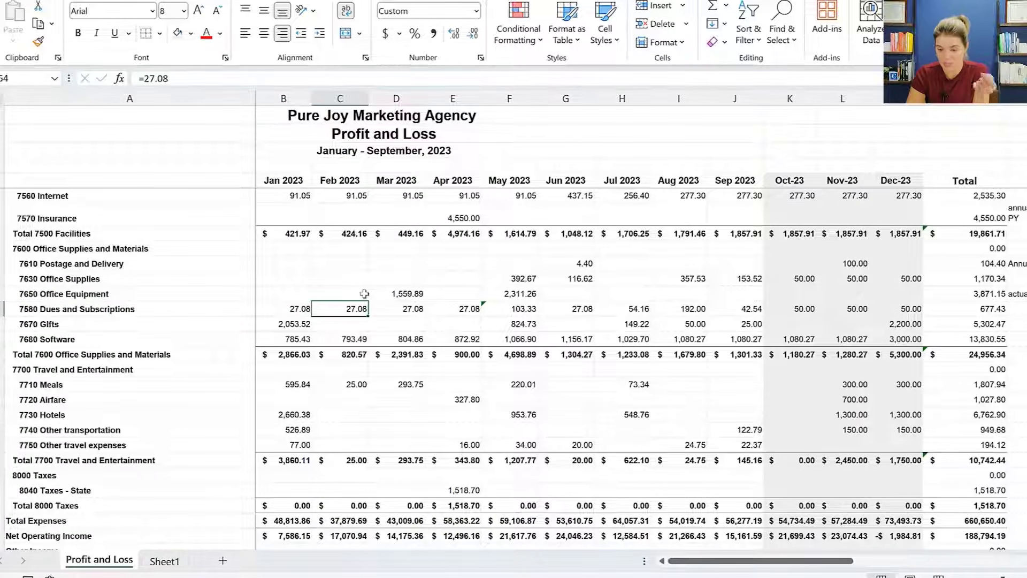
key("Right")
key("Right")
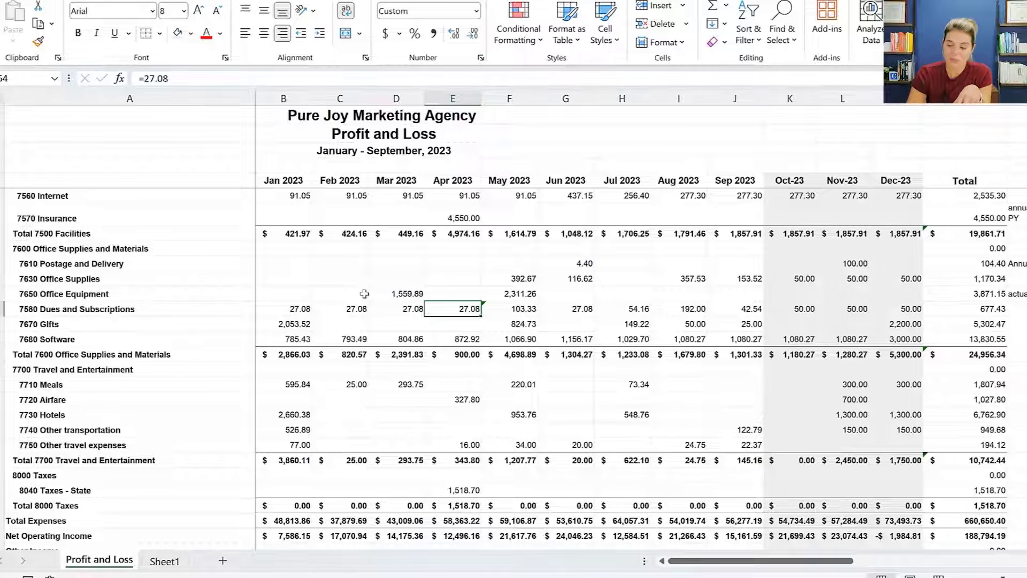
Enter the note "Avearge over year" for 7580 Dues and Subscriptions
key("Right")
key("Right")
key("Right")
key("Right")
key("Right")
key("Right")
key("Right")
key("Right")
key("Right")
key("Right")
key("Right")
key("Right")
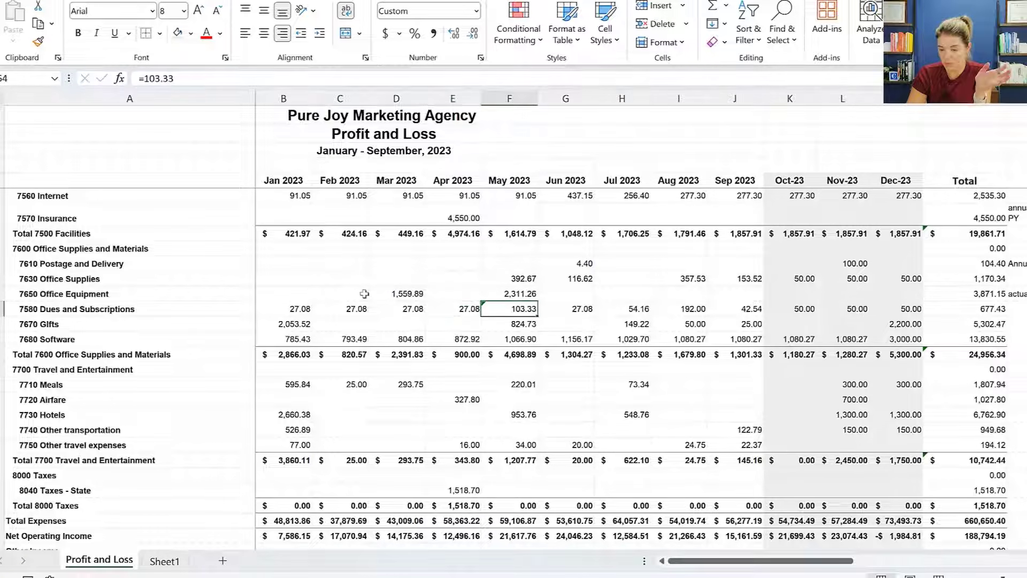
key("Left")
key("Left")
type("Avearge over year")
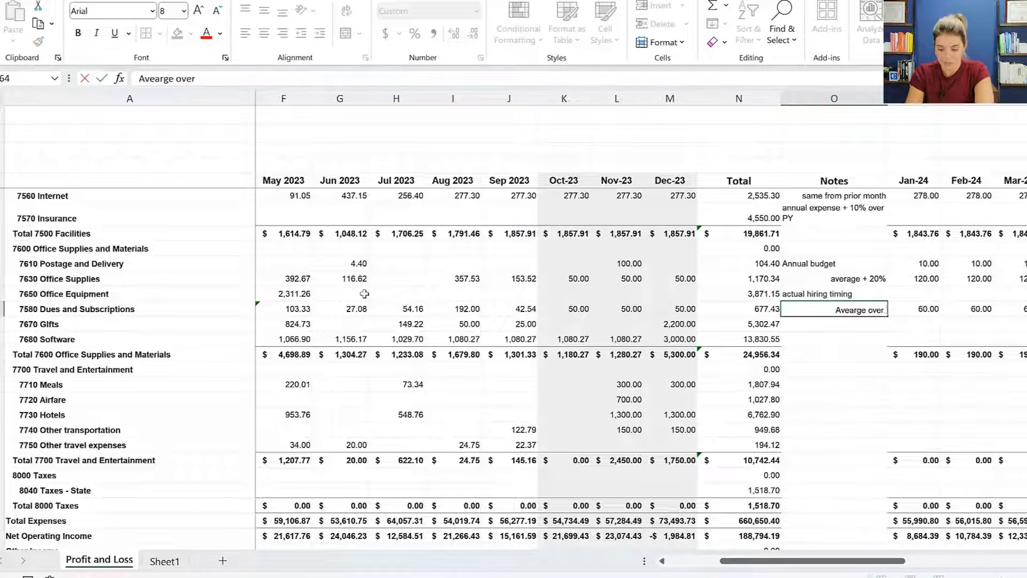
key("Return")
Review the 2023 monthly actuals of 7670 Gifts from January through December
key("Left")
key("Left")
key("Left")
key("Left")
key("Left")
key("Left")
key("Left")
key("Left")
key("Left")
key("Left")
key("Left")
key("Left")
key("Left")
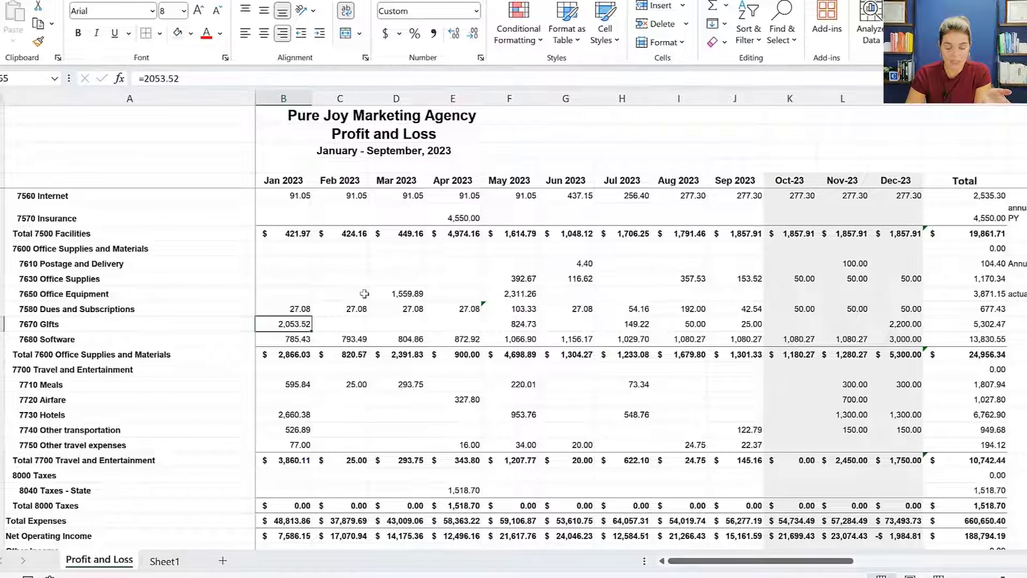
key("Right")
key("Right")
key("Right")
key("Right")
key("Right")
key("Right")
key("Right")
key("Right")
key("Right")
key("Right")
key("Right")
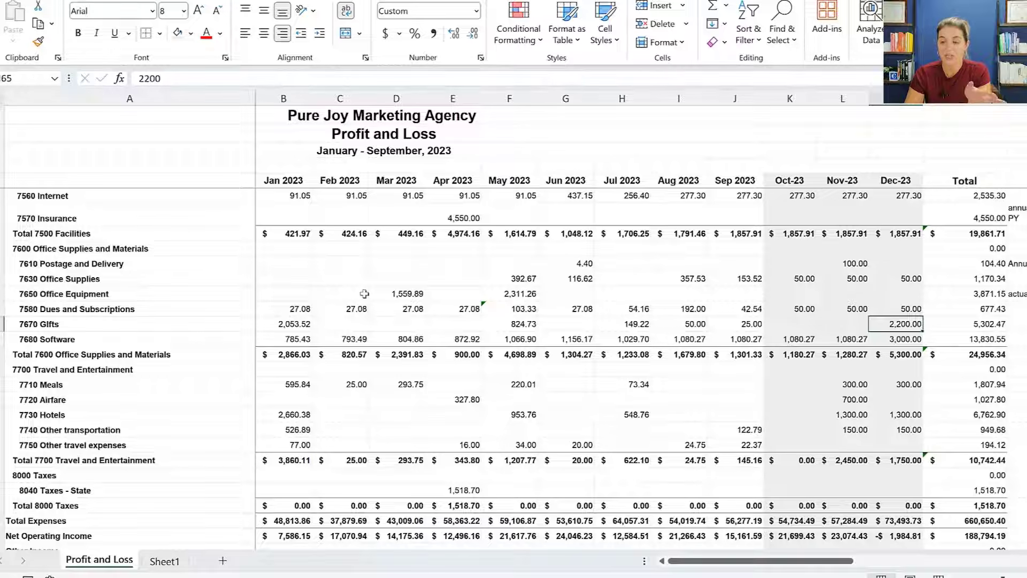
Budget 3000 for 7670 Gifts in Nov-24
key("Right")
key("Right")
key("Right")
key("Right")
key("Right")
key("Right")
key("Right")
key("Right")
key("Right")
key("Right")
key("Right")
key("Right")
key("Right")
key("Right")
key("Right")
key("Right")
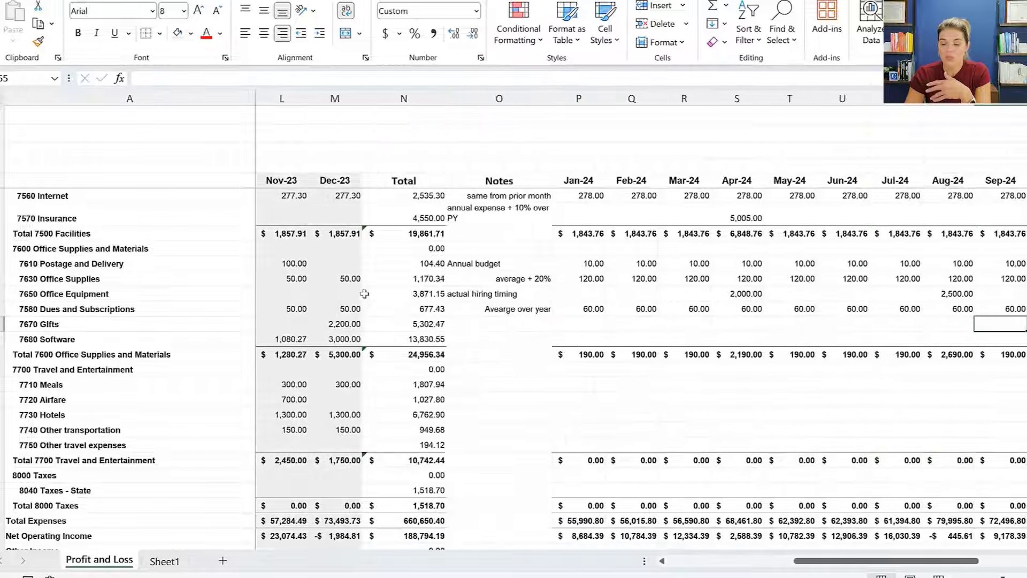
key("Left")
key("Left")
key("Left")
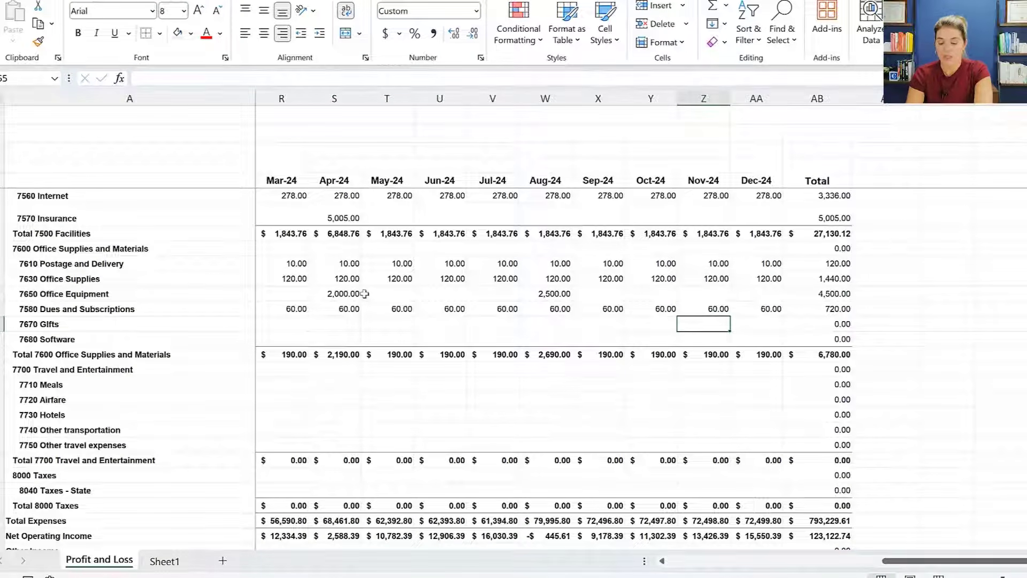
type("2")
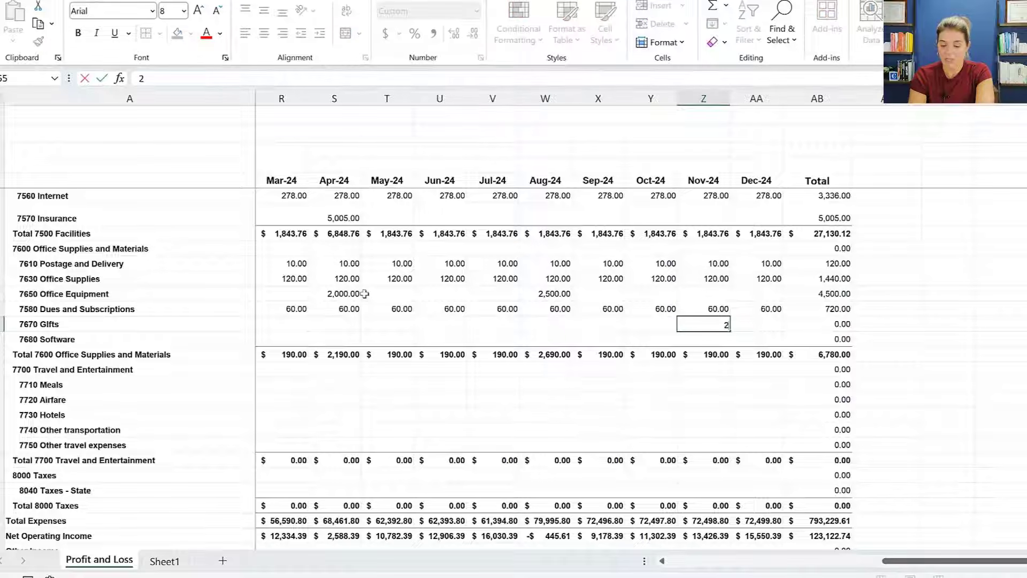
type("000")
key("ctrl+Return")
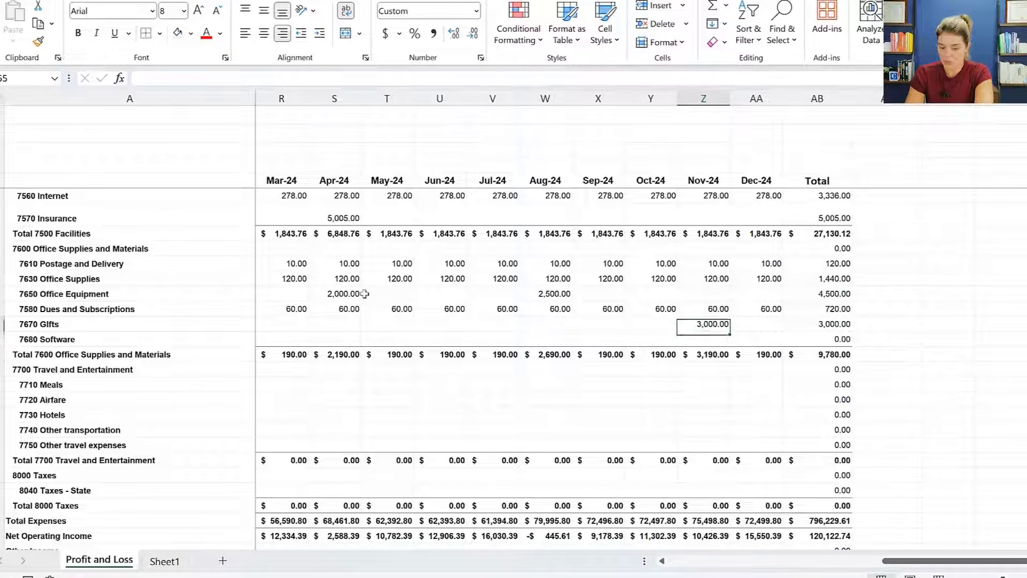
Enter the note "Annual increase" for 7670 Gifts
key("Down")
key("Left")
key("Left")
key("Left")
key("Left")
key("Left")
key("Left")
key("Left")
key("Left")
key("Left")
key("Left")
key("Left")
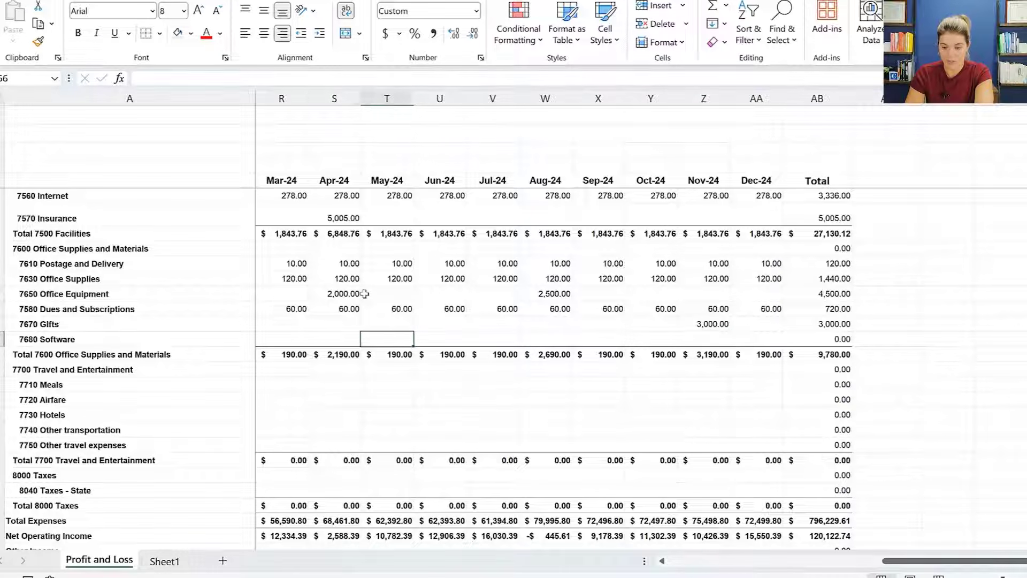
key("Left")
key("Up")
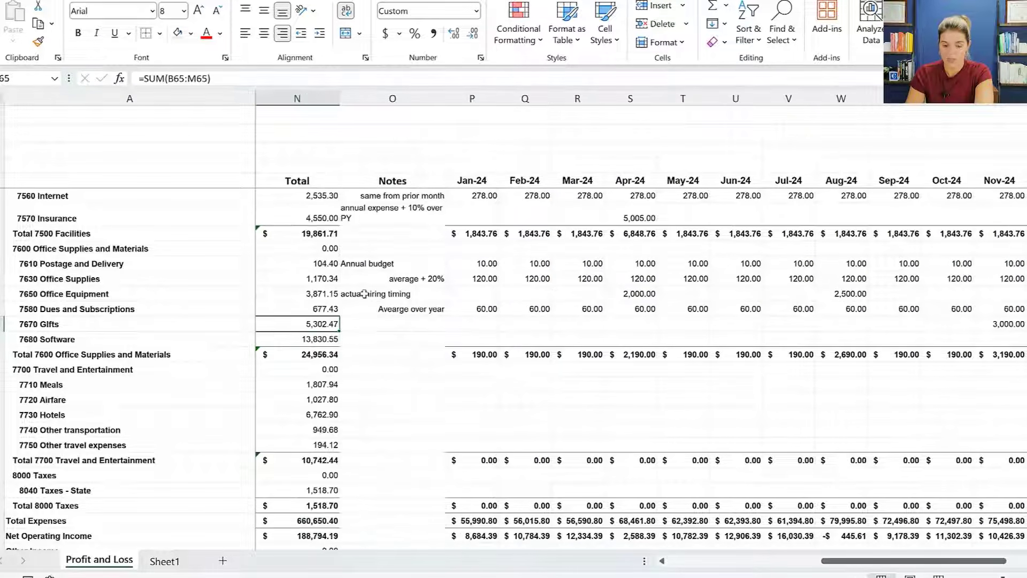
key("Right")
type("annual")
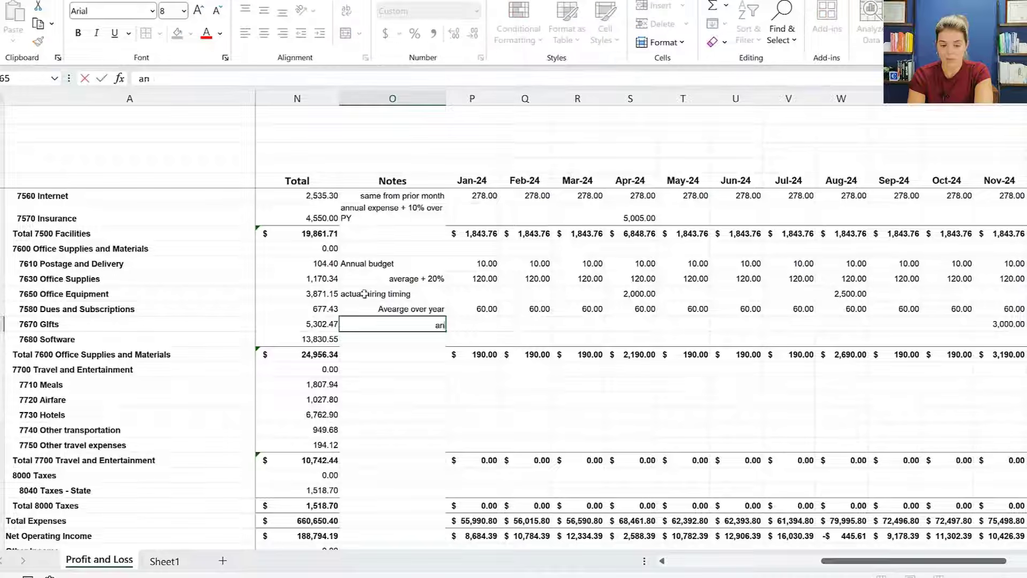
key("BackSpace")
key("BackSpace")
key("BackSpace")
key("BackSpace")
key("BackSpace")
key("BackSpace")
type("Annual")
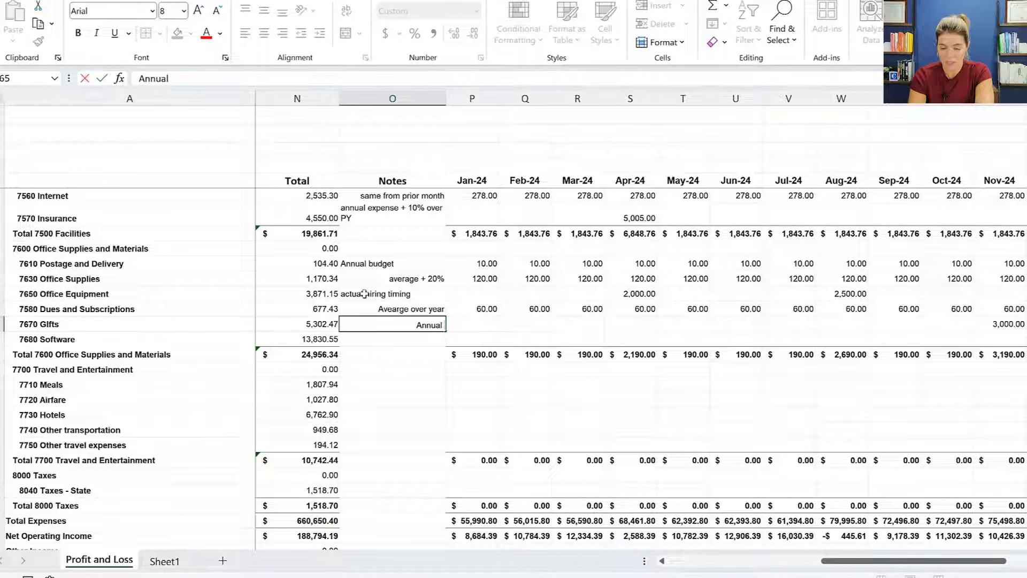
type(" increase")
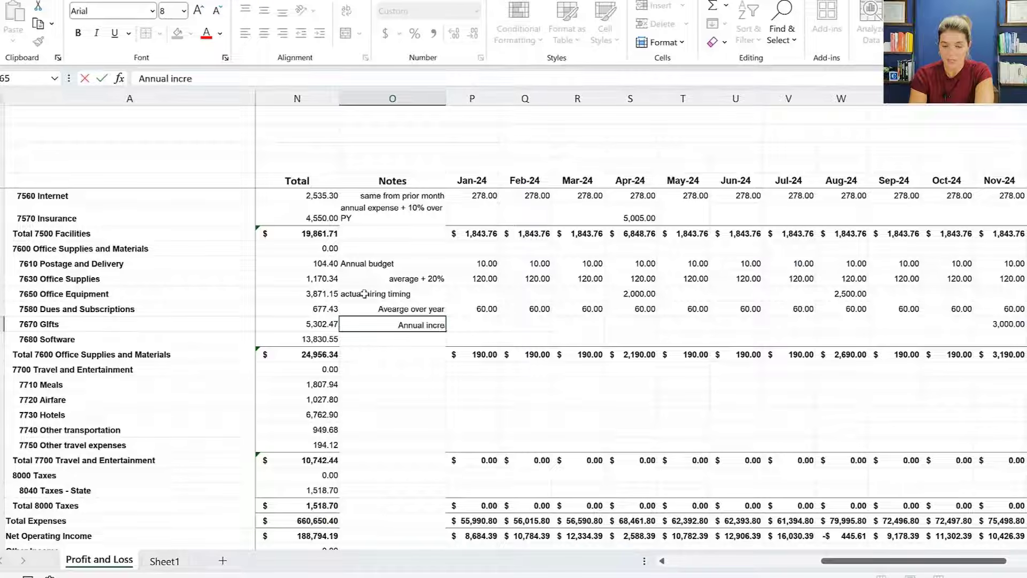
key("ctrl+Return")
Check the second-half 2023 actuals and the 2023 total of 7670 Gifts against its 2024 budget
key("Right")
key("Right")
key("Left")
key("Left")
key("Left")
key("Left")
key("Left")
key("Left")
key("Left")
key("Left")
key("Left")
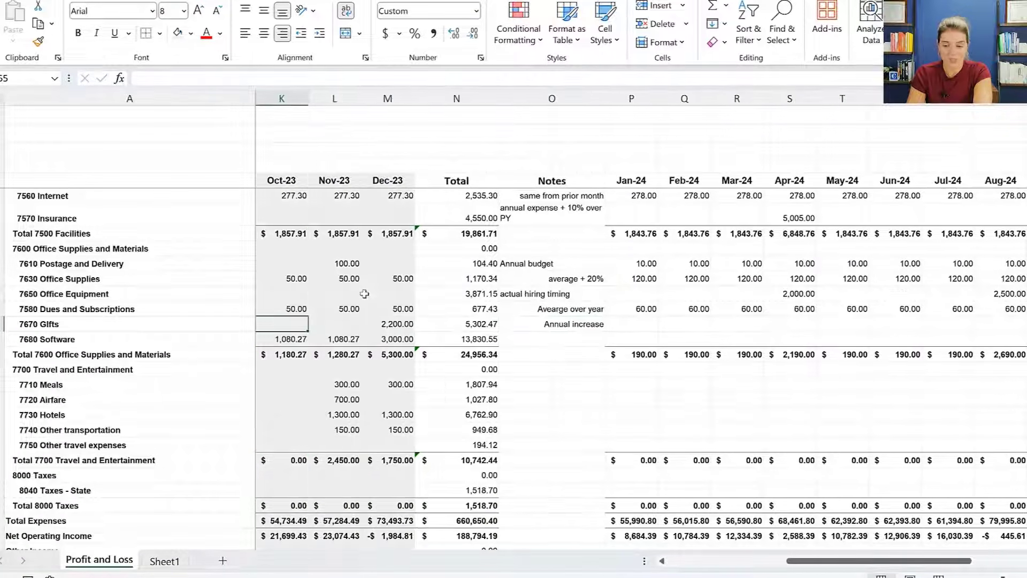
key("Right")
key("Right")
key("Right")
key("Right")
key("Right")
key("Right")
key("Right")
key("Right")
key("Right")
key("Right")
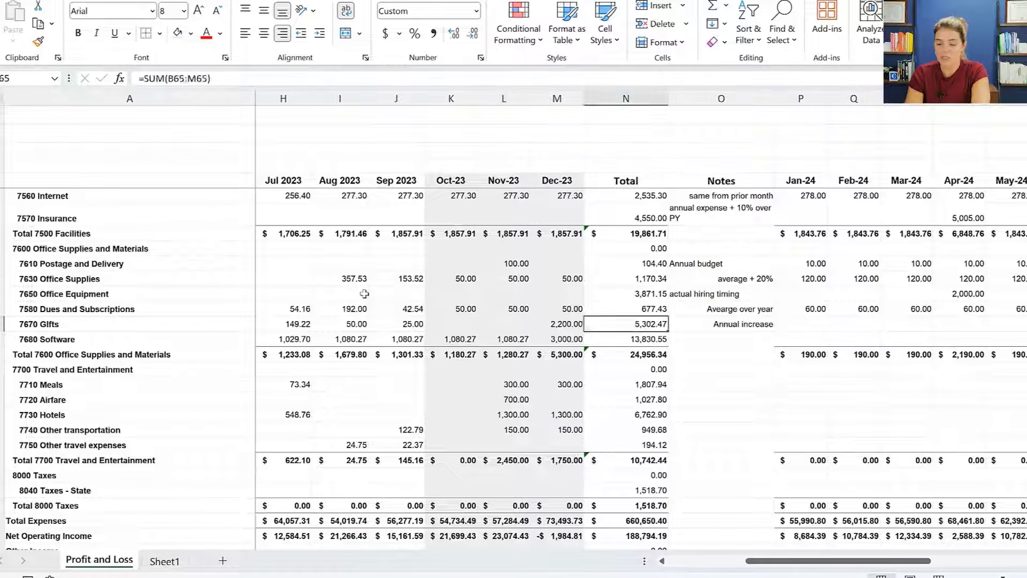
Budget 100 in Jan-24 for 7670 Gifts
key("Left")
key("Left")
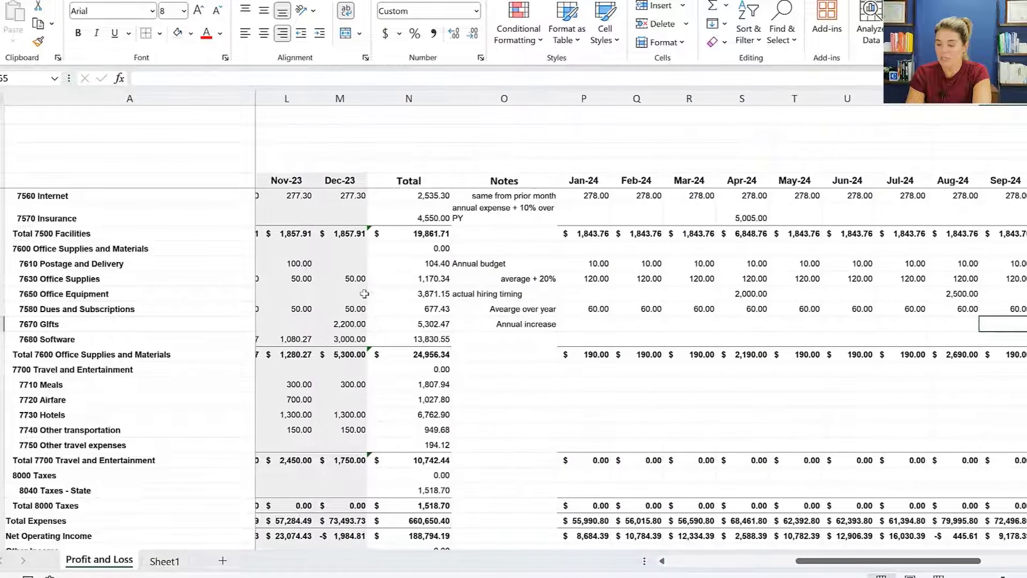
type("100")
key("Return")
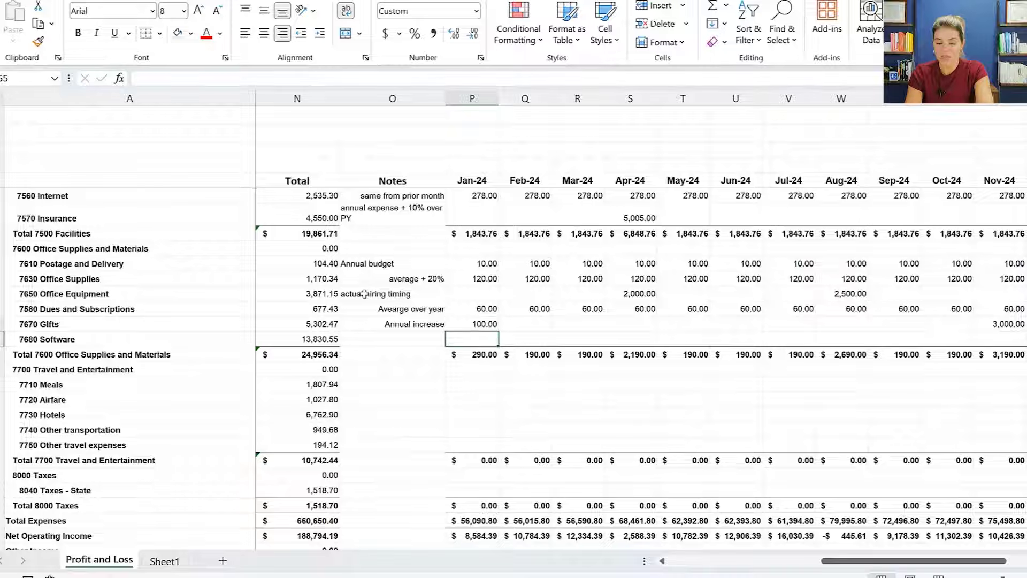
Copy the Jan-24 budget of 7670 Gifts to Feb-24 through Oct-24 and to Dec-24
key("Up")
key("ctrl+c")
key("Right")
key("ctrl+v")
left_click_drag(483, 323, 957, 331)
left_click(955, 324)
key("ctrl+c")
key("Right")
key("Right")
key("ctrl+v")
key("Return")
Check the 2024 monthly budget of 7670 Gifts against its 2023 total
key("Left")
key("Left")
key("Left")
key("Left")
key("Left")
key("Left")
key("Left")
key("Left")
key("Left")
key("Left")
key("Left")
key("Left")
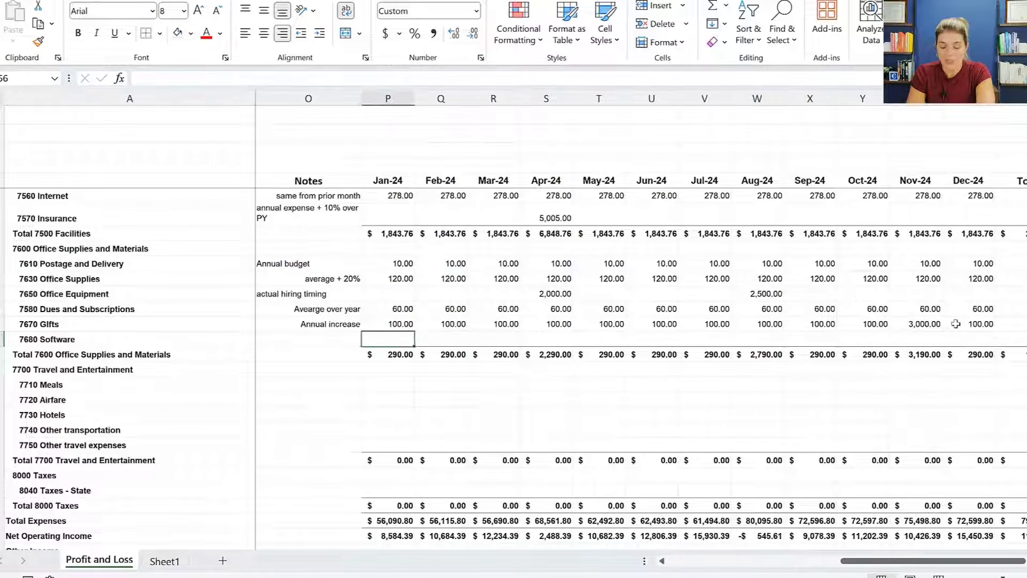
key("Up")
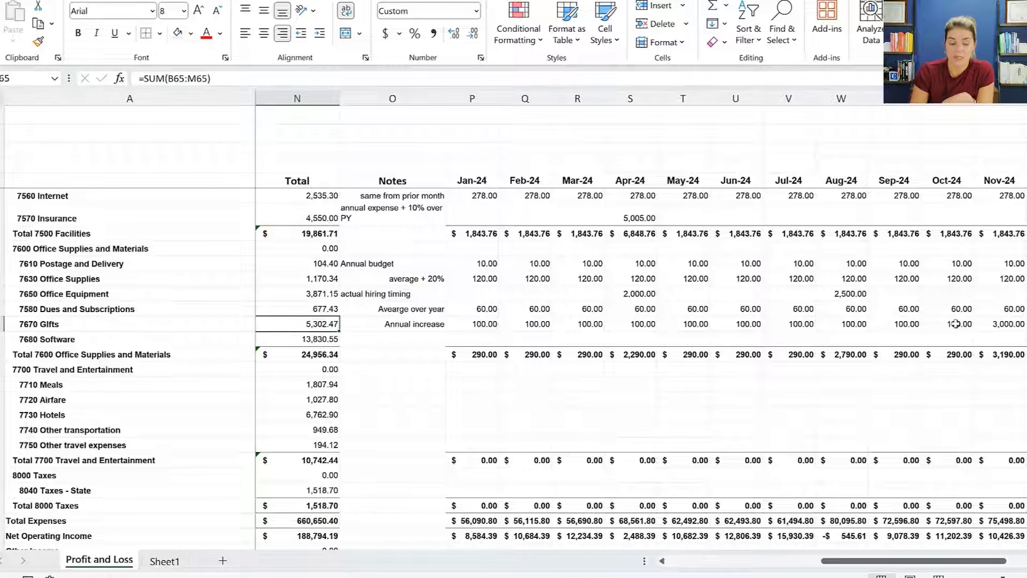
Review the 2023 monthly actuals of 7680 Software and its 2023 total
key("Down")
key("Left")
key("Left")
key("Left")
key("Left")
key("Left")
key("Left")
key("Left")
key("Left")
key("Left")
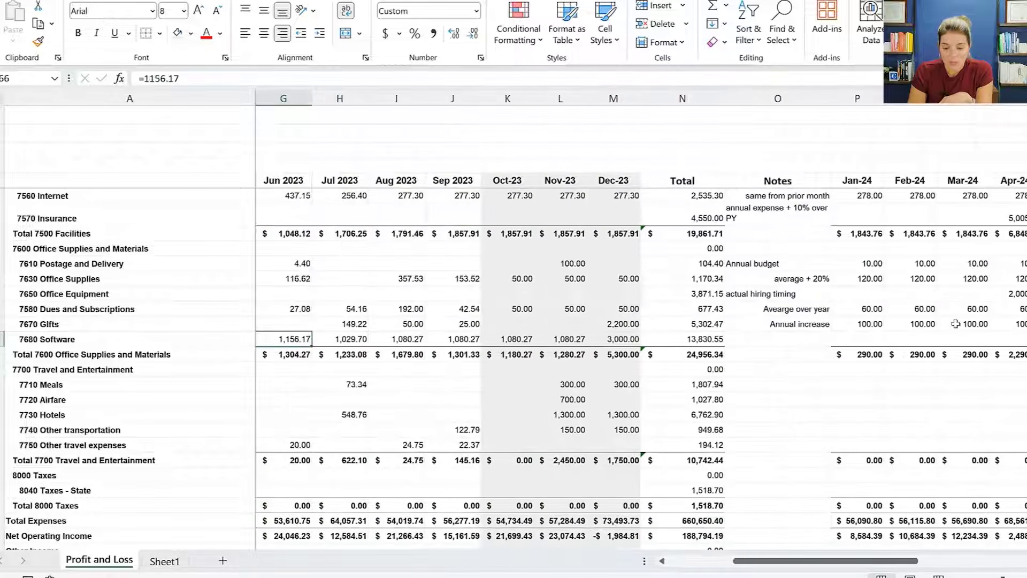
key("Right")
key("Right")
key("Right")
key("Right")
key("Right")
key("Right")
key("Right")
key("Right")
key("Right")
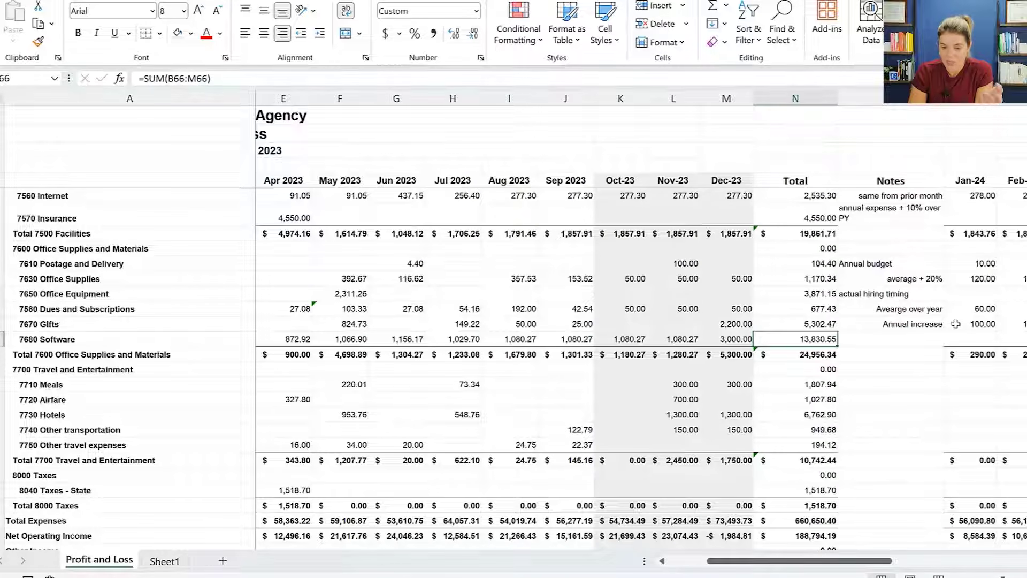
Select the January through December 2023 actuals of 7680 Software to examine their trend over the year
key("Left")
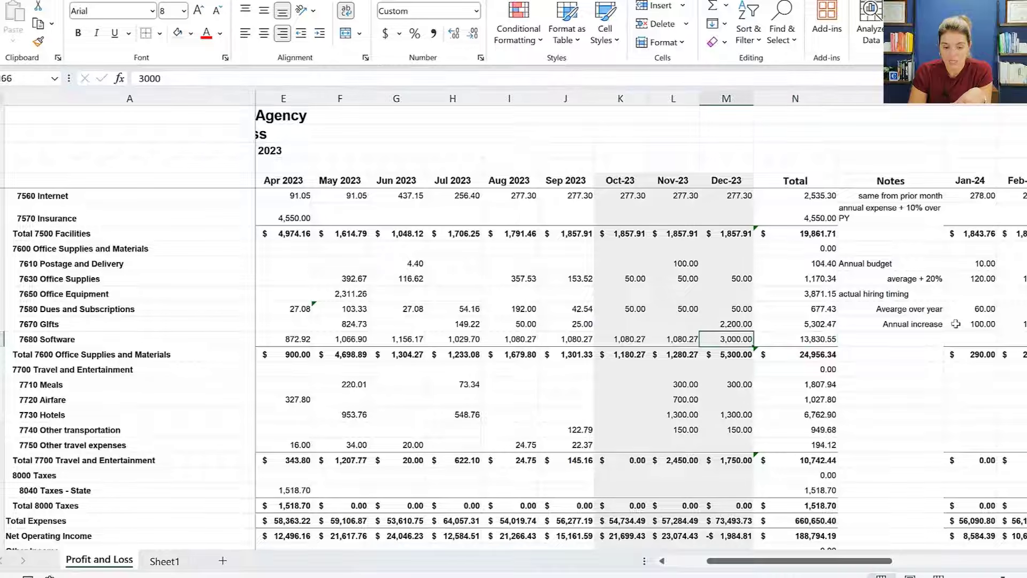
key("shift+Left")
key("shift+Left")
key("shift+Left")
key("shift+Left")
key("shift+Left")
key("shift+Left")
key("shift+Left")
key("shift+Left")
key("shift+Left")
key("shift+Left")
key("shift+Left")
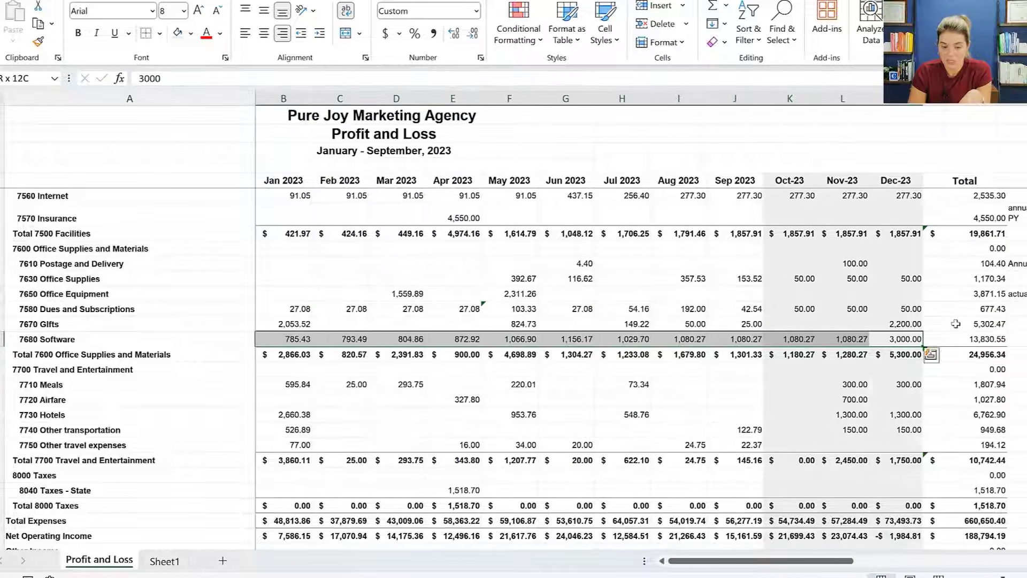
key("Right")
key("Right")
key("Right")
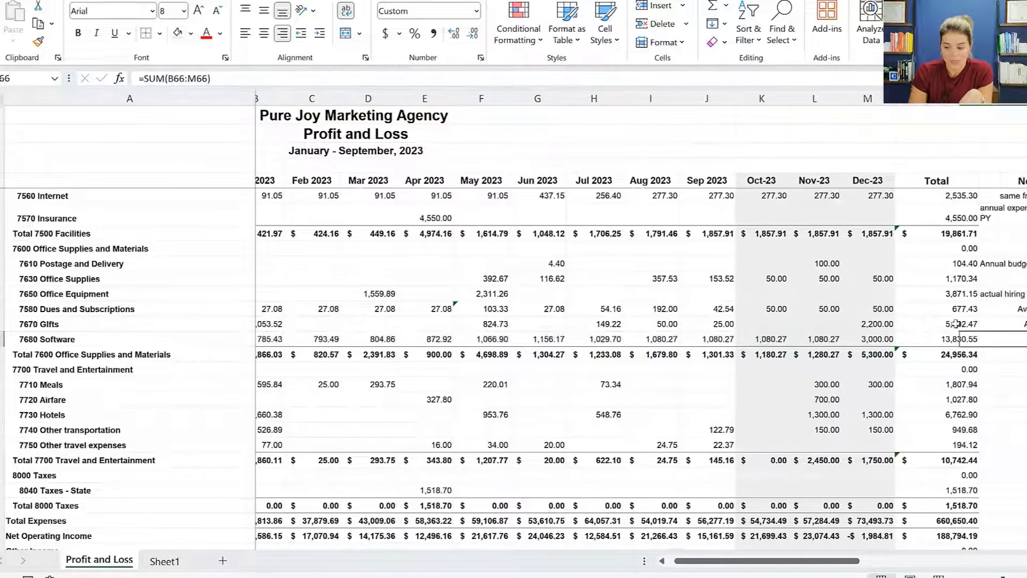
type("=")
key("Escape")
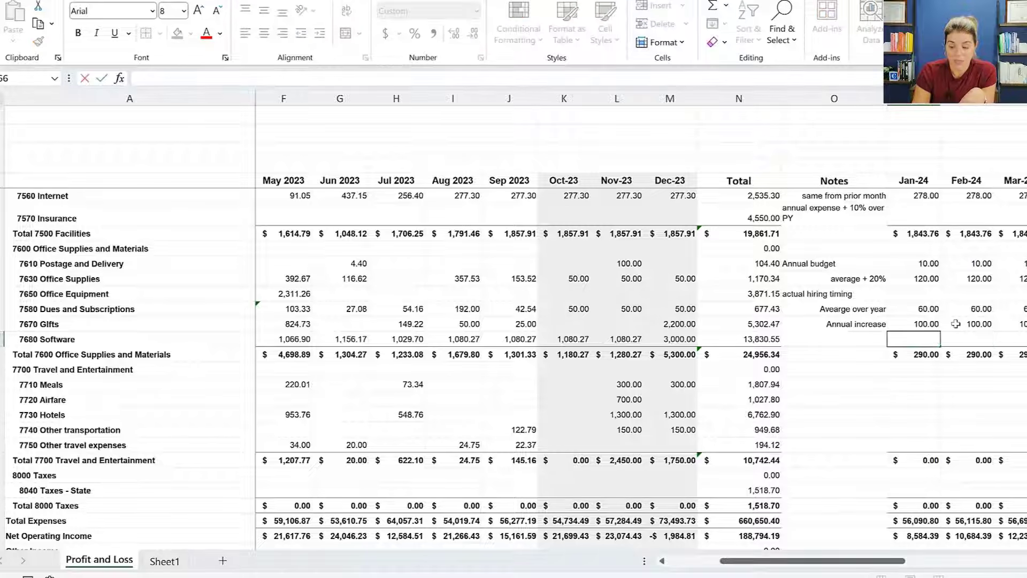
key("Down")
key("Up")
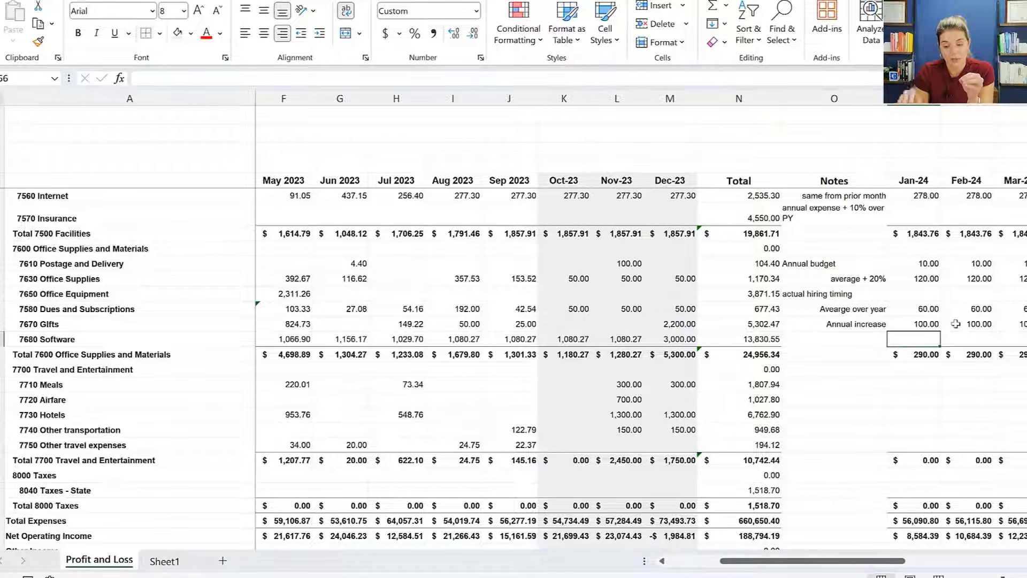
Try copying the twelve 2023 monthly actuals of 7680 Software into Jan-24 through Dec-24, and clear the pasted values
key("Left")
key("Left")
key("Left")
key("shift+Left")
key("ctrl+shift+Left")
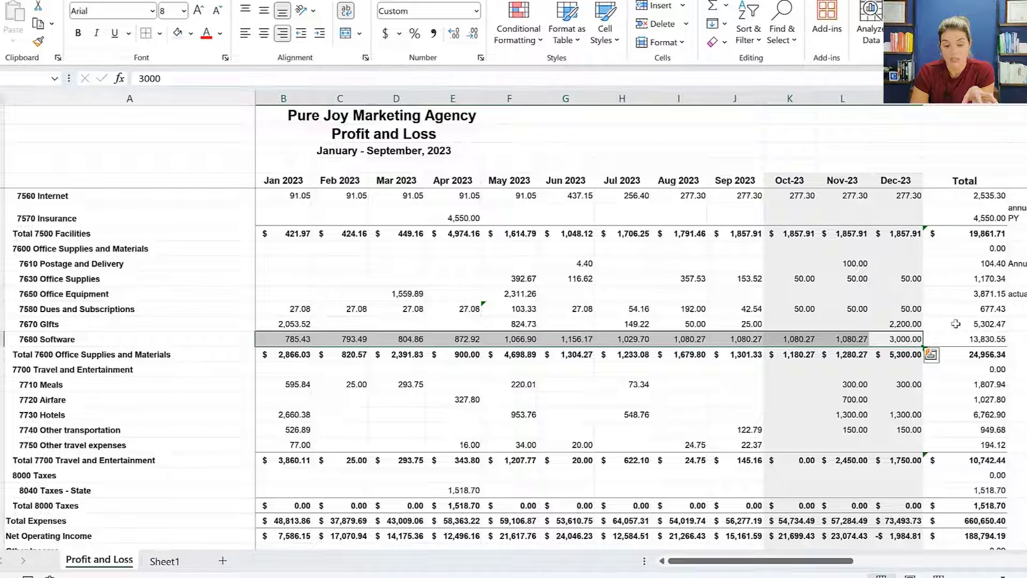
key("Right")
key("Right")
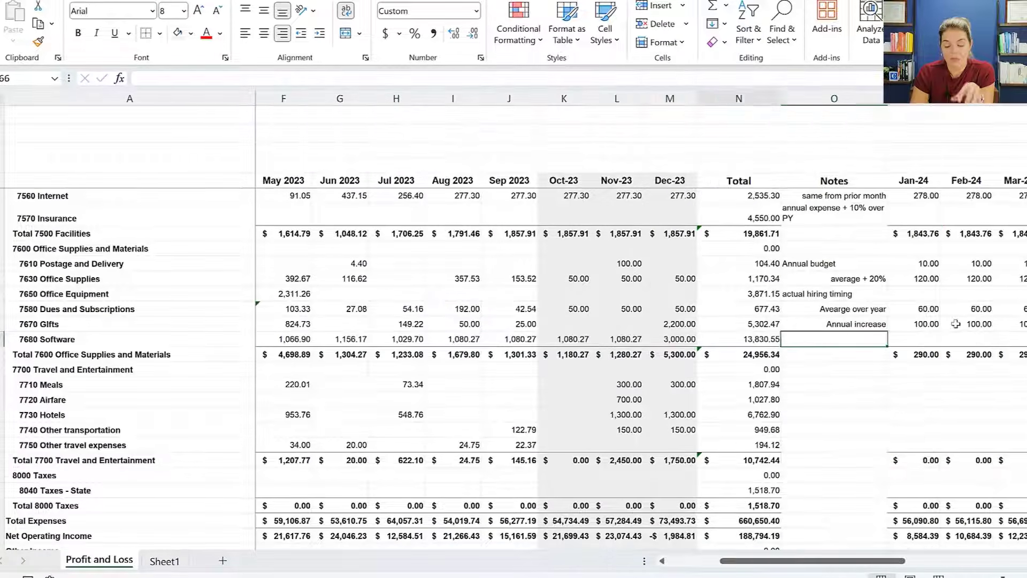
key("Left")
key("Left")
key("shift+Left")
key("shift+Left")
key("shift+Left")
key("shift+Left")
key("shift+Left")
key("shift+Left")
key("shift+Left")
key("shift+Left")
key("shift+Left")
key("shift+Left")
key("shift+Left")
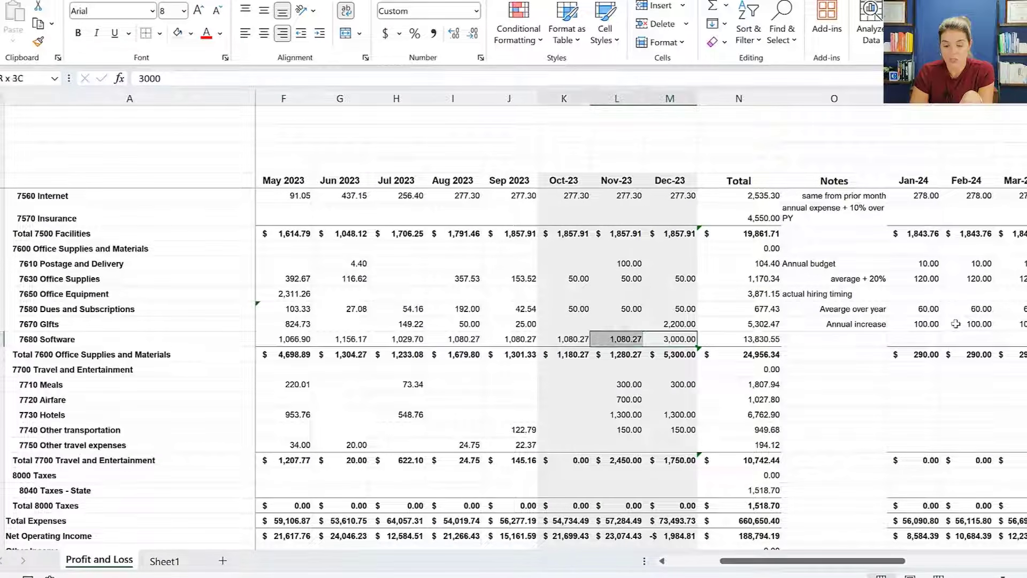
key("ctrl+c")
key("Right")
key("Right")
key("Right")
key("Right")
key("Right")
key("Left")
key("Left")
key("ctrl+v")
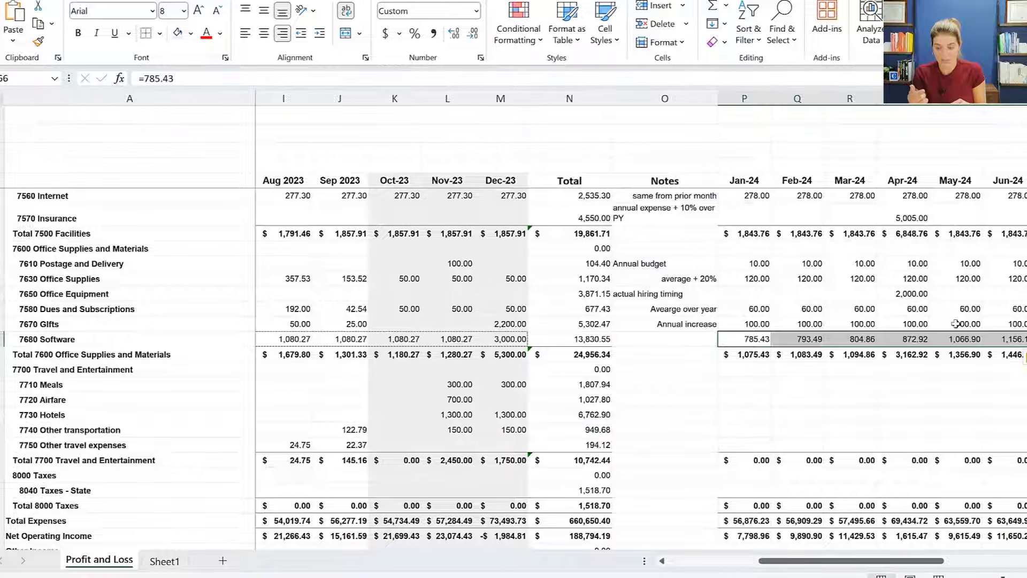
key("Delete")
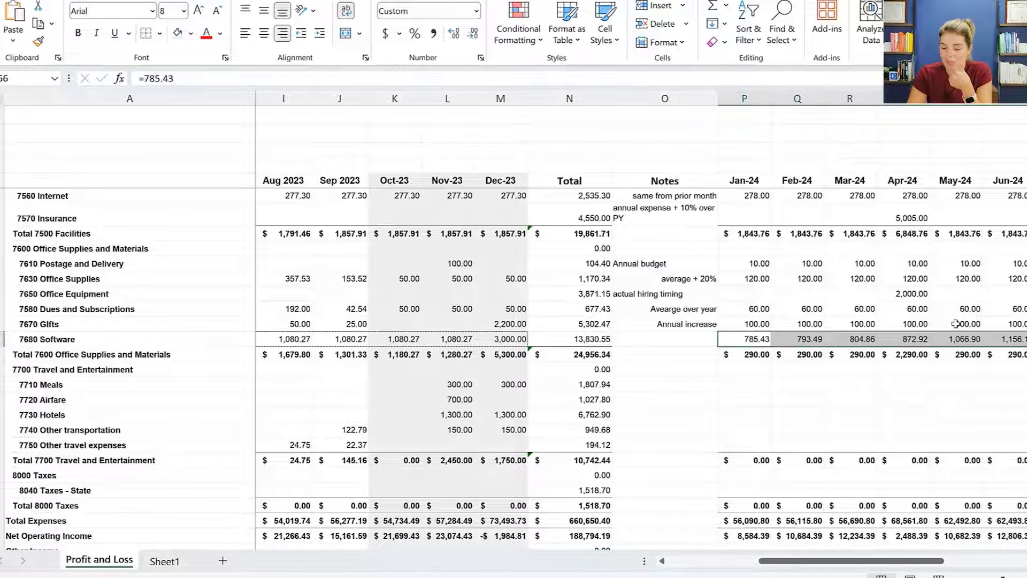
Compare the early-2023 and late-2023 monthly actuals of 7680 Software to judge a monthly budget amount
key("Left")
key("Left")
key("Left")
key("Left")
key("Left")
key("Left")
key("Left")
key("Right")
key("Right")
key("Right")
key("Left")
key("Left")
key("Left")
key("Left")
key("Left")
key("Left")
key("Left")
key("Left")
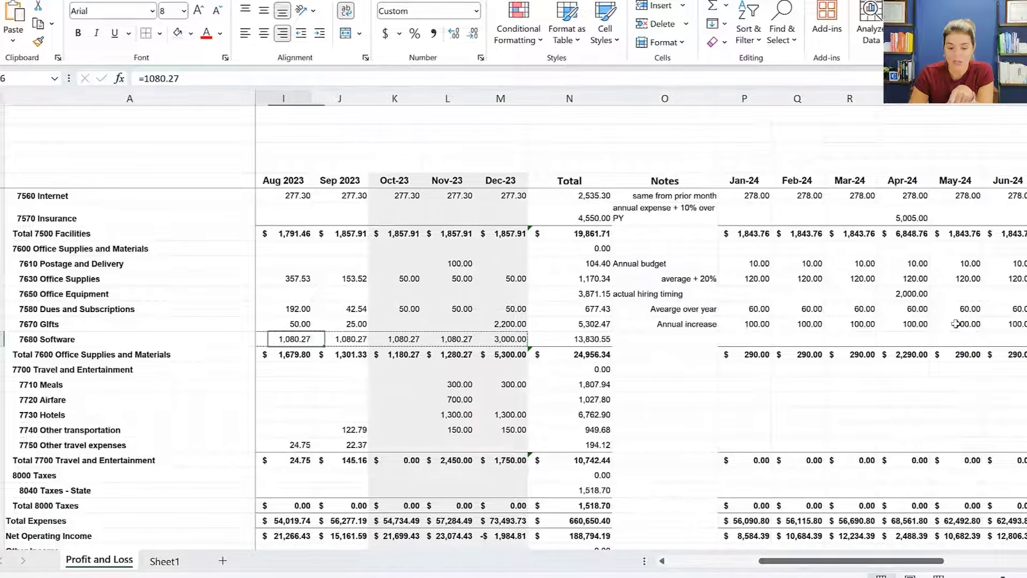
key("Left")
key("Left")
key("Left")
key("Right")
key("Right")
key("Right")
key("Right")
key("Right")
key("Right")
key("Right")
key("Right")
key("Right")
key("Right")
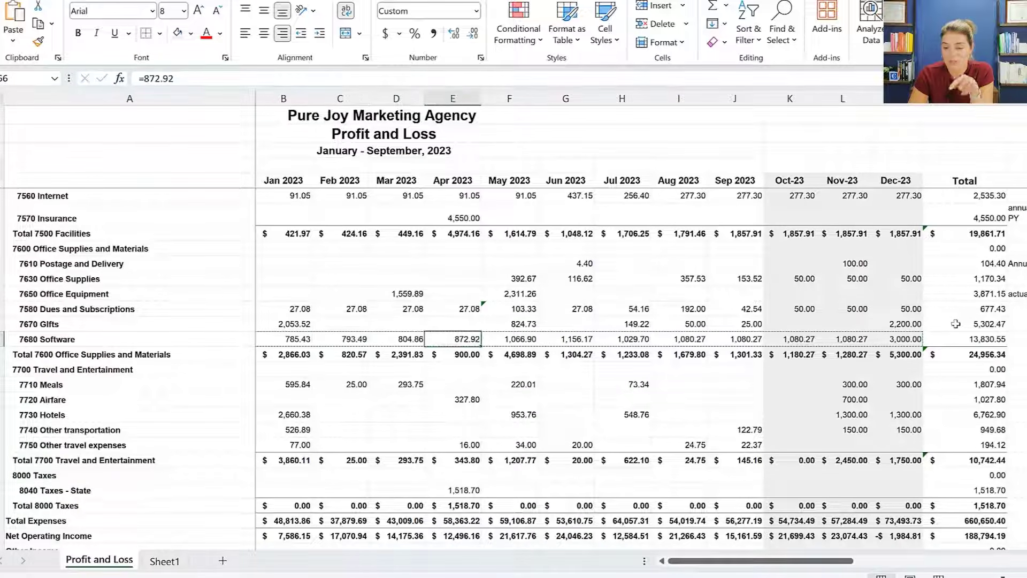
Budget 1100 in Jan-24 for 7680 Software
key("Right")
key("Right")
key("Right")
key("Right")
key("Right")
type("1100")
key("Return")
Copy the Jan-24 budget of 7680 Software across Feb-24 through Nov-24
key("Up")
key("ctrl+c")
key("Right")
key("ctrl+v")
left_click(871, 338)
left_click_drag(883, 346, 830, 340)
Budget 4000 in Dec-24 for 7680 Software
left_click(873, 339)
type("4000")
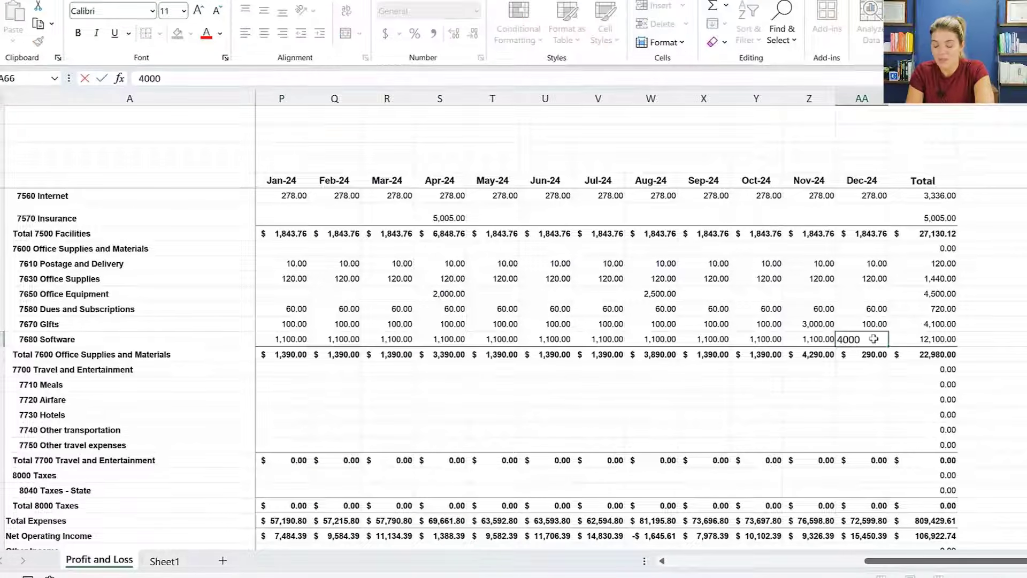
key("Return")
Check the 2024 monthly budget of 7680 Software against its 2023 total and Dec-23 amount
key("Up")
key("Left")
key("Left")
key("Left")
key("Left")
key("Left")
key("Left")
key("Left")
key("Left")
key("Left")
key("Left")
key("Left")
key("Left")
key("Left")
key("Left")
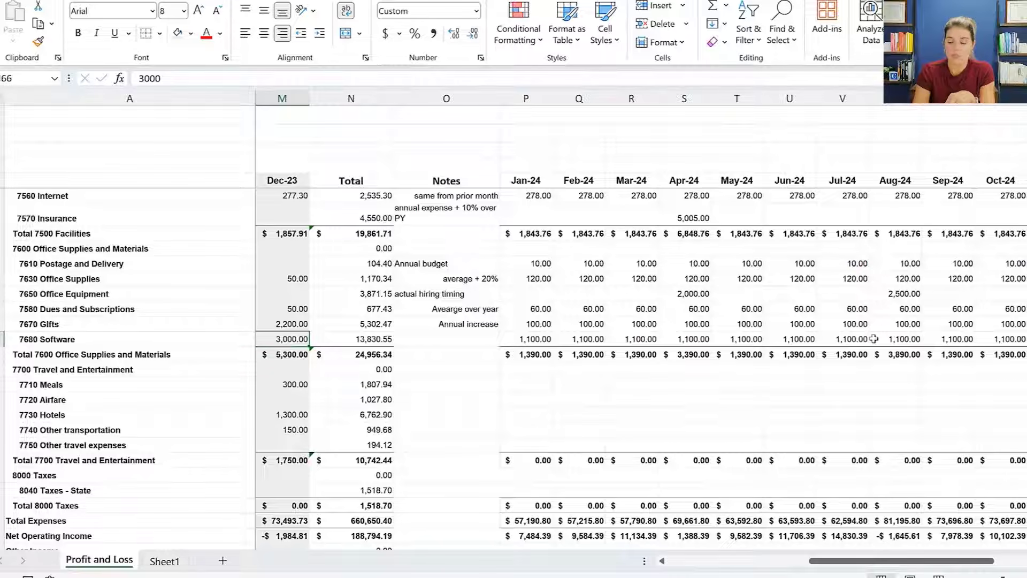
Add the note "Actuals with some growth for new hiring" to 7680 Software
key("Right")
key("Right")
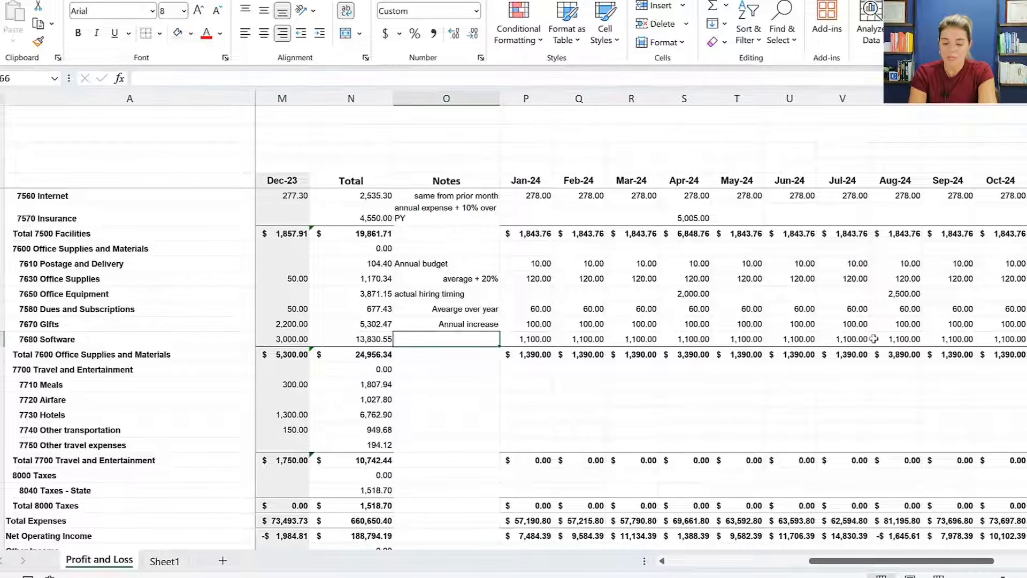
type("Actuals w")
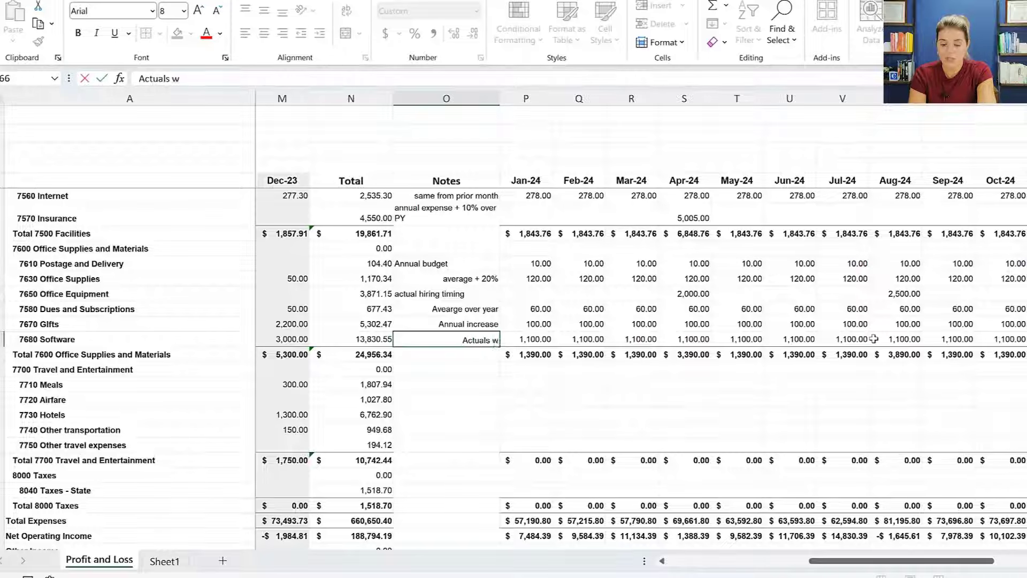
type("ith some growth for new hiring")
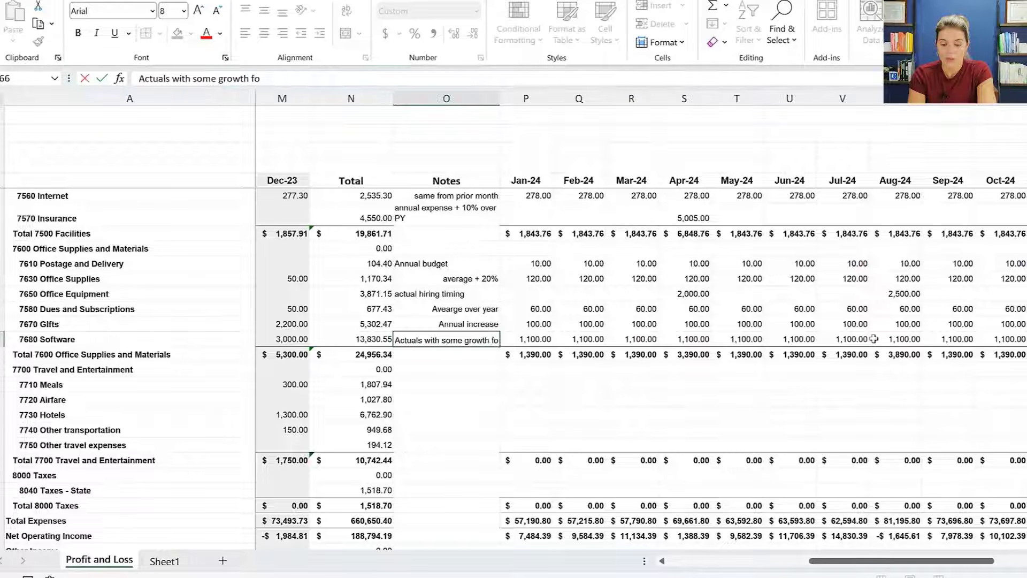
key("Return")
Review the late-2023 actuals of the 7700 Travel and Entertainment accounts down to their total
key("Down")
key("Down")
key("Left")
key("Left")
key("Left")
key("Left")
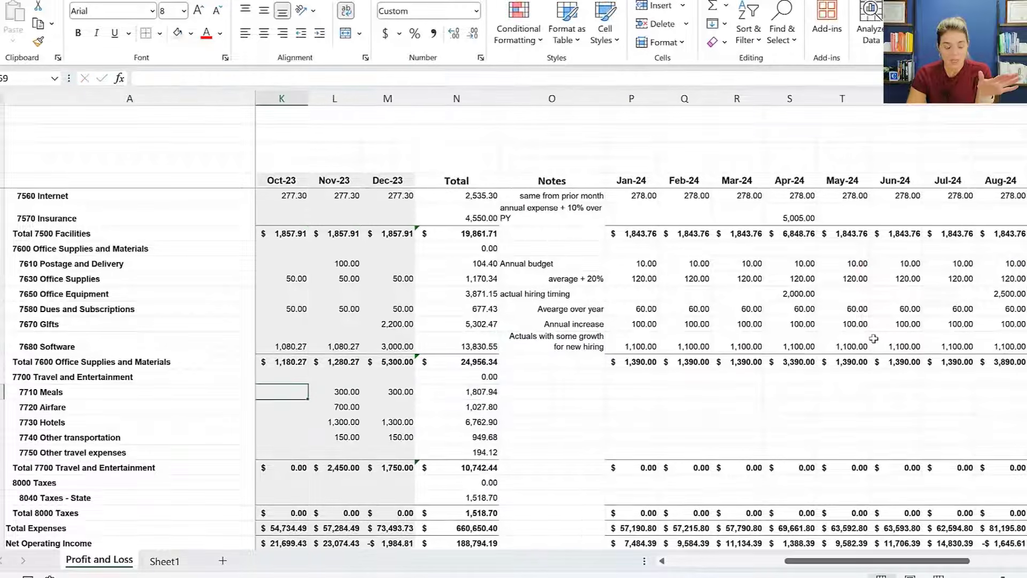
key("Down")
key("Down")
key("Down")
key("Down")
key("Down")
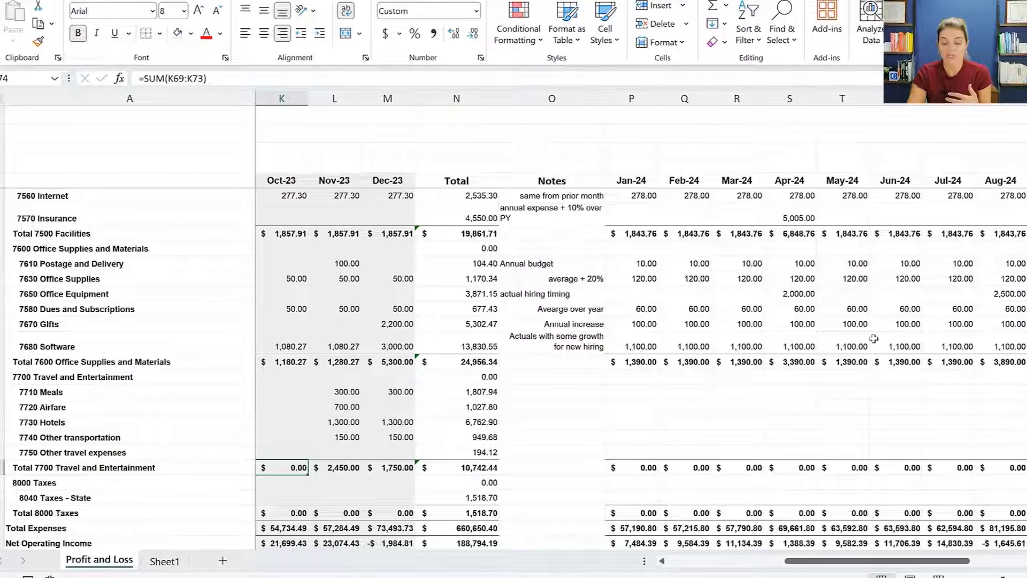
Check the 7210 Business Development budget in Mar-24 and Aug-24 as a guide for travel timing
scroll(958, 347, "up", 6)
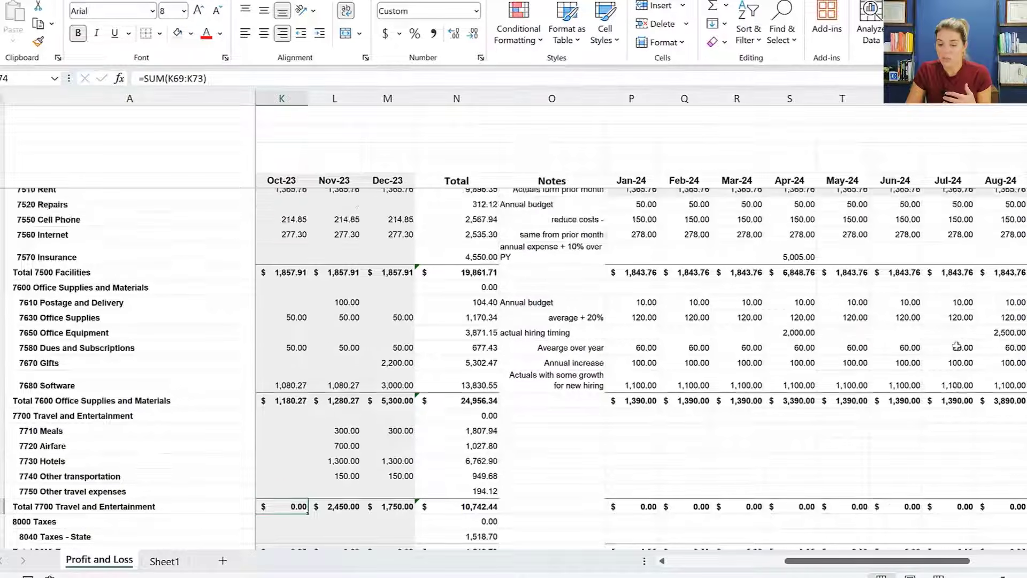
left_click(743, 240)
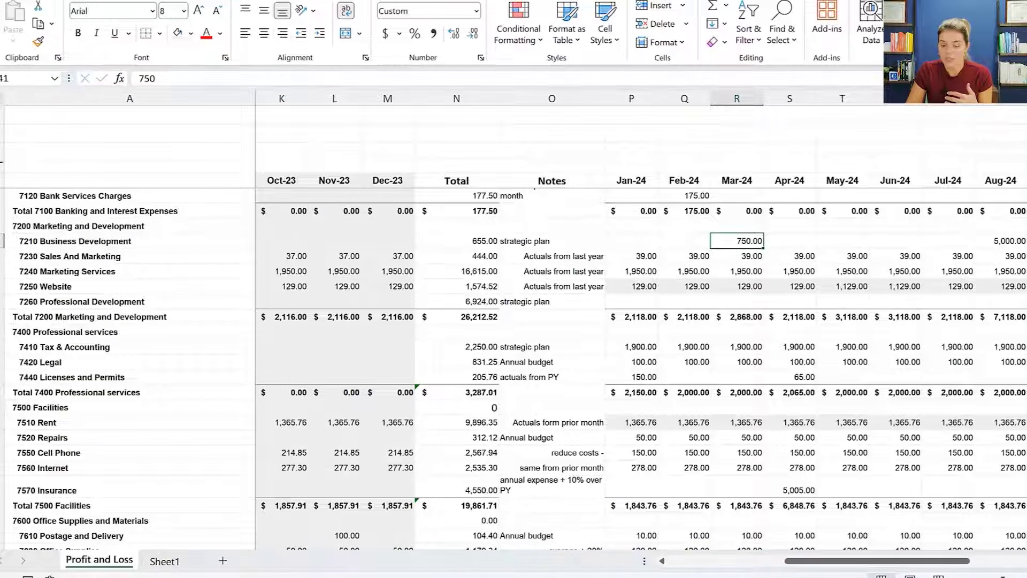
left_click(1001, 238)
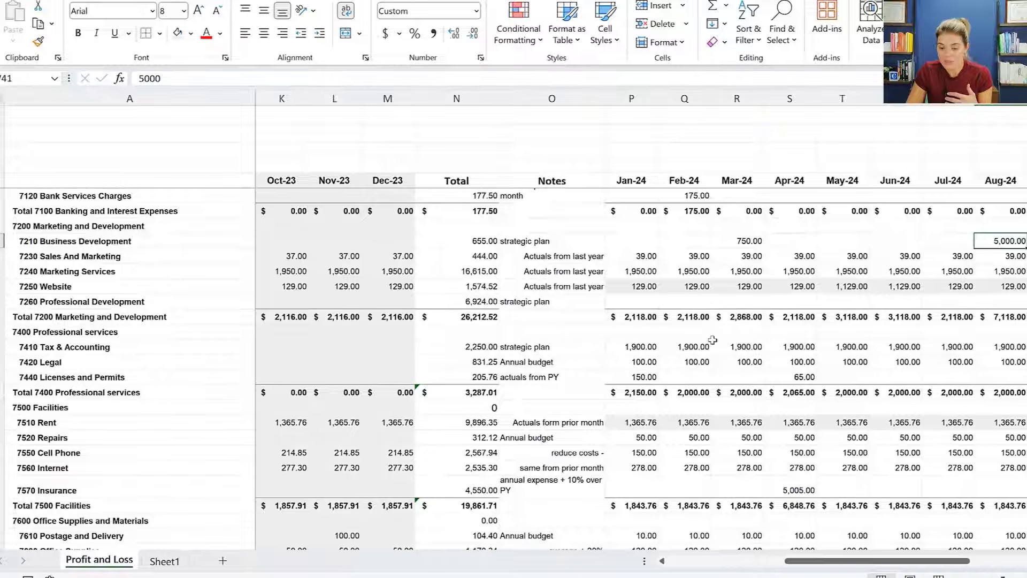
Budget 5000 in Mar-24 directly in the Total 7700 Travel and Entertainment row
scroll(720, 337, "down", 6)
left_click(747, 408)
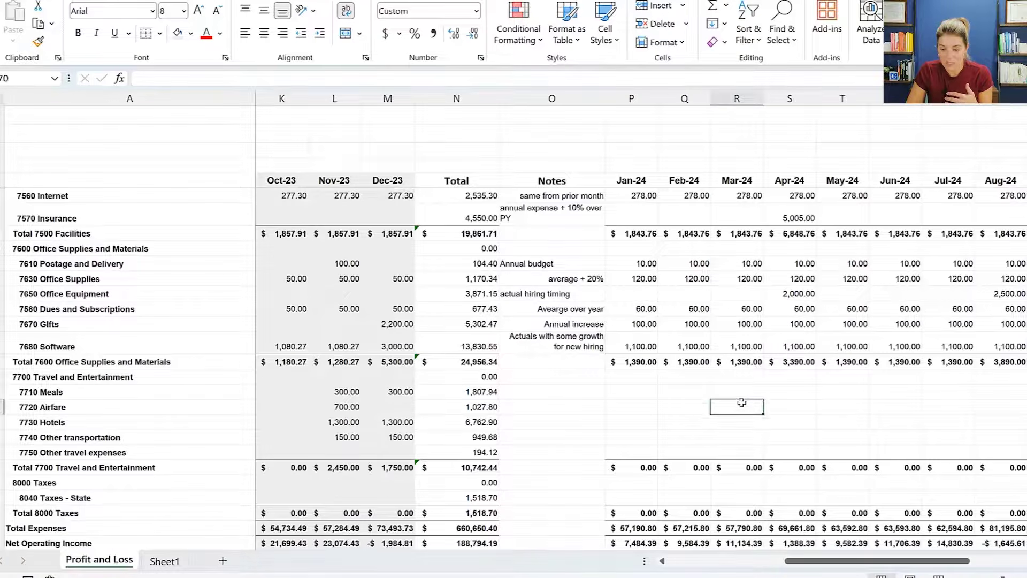
left_click(738, 391)
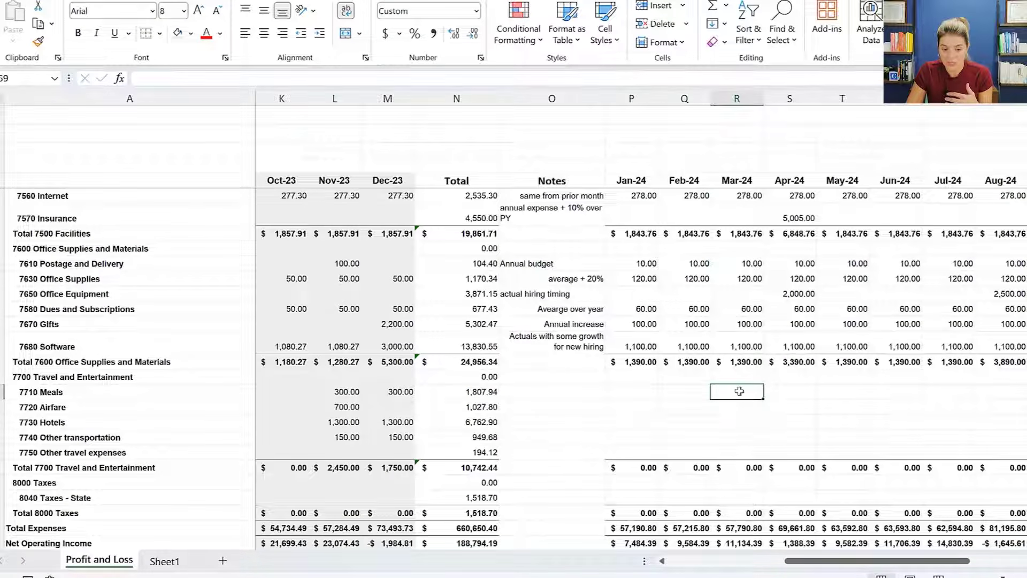
left_click(759, 467)
type("5000")
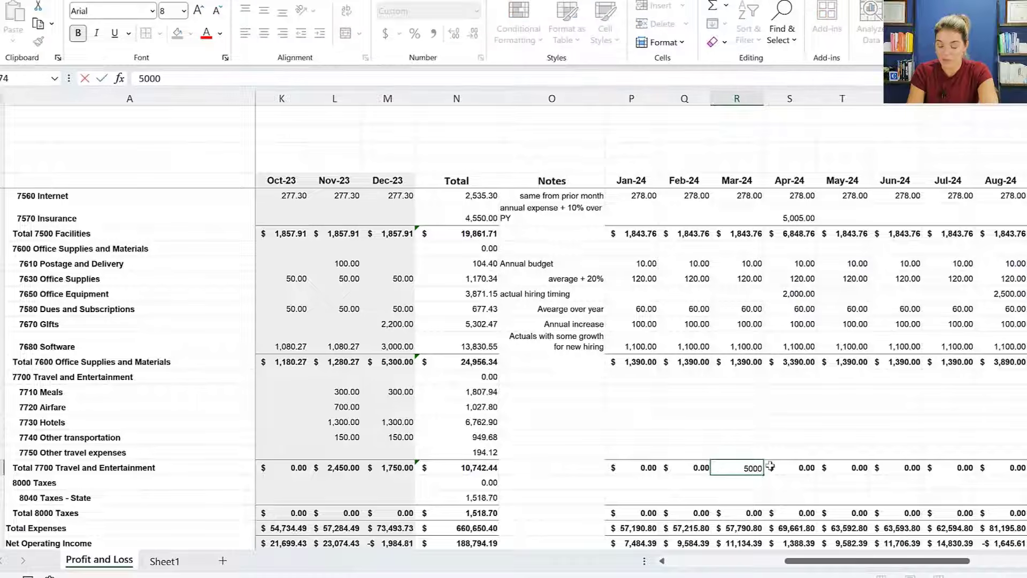
key("ctrl+Return")
Budget 500 in Aug-24 in the Total 7700 Travel and Entertainment row
key("Right")
key("Right")
key("Right")
key("Right")
key("Right")
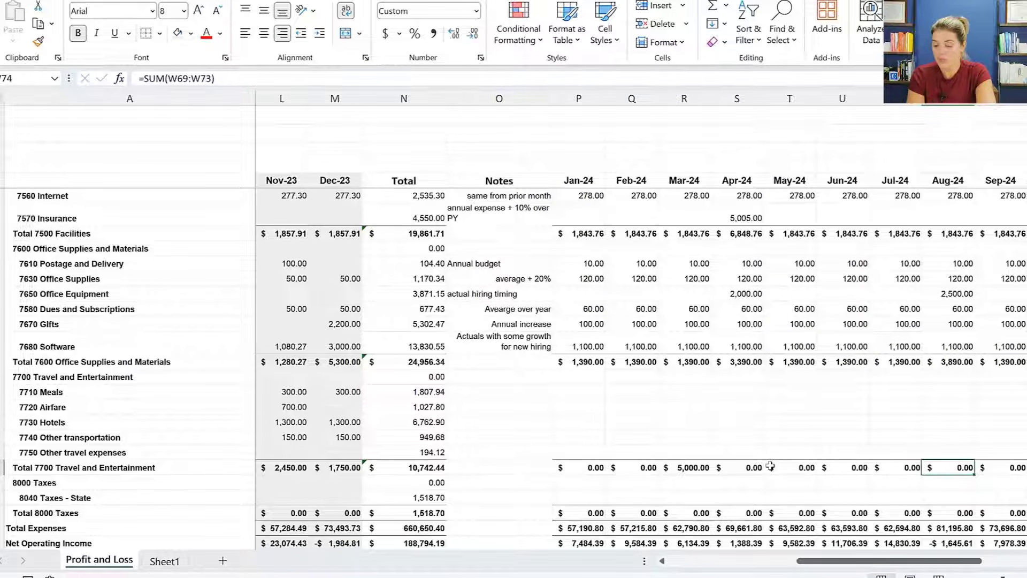
type("5000")
key("BackSpace")
key("Return")
Budget 2500 in Nov-24 in the Total 7700 Travel and Entertainment row
key("Up")
key("Right")
key("Right")
key("Right")
key("Right")
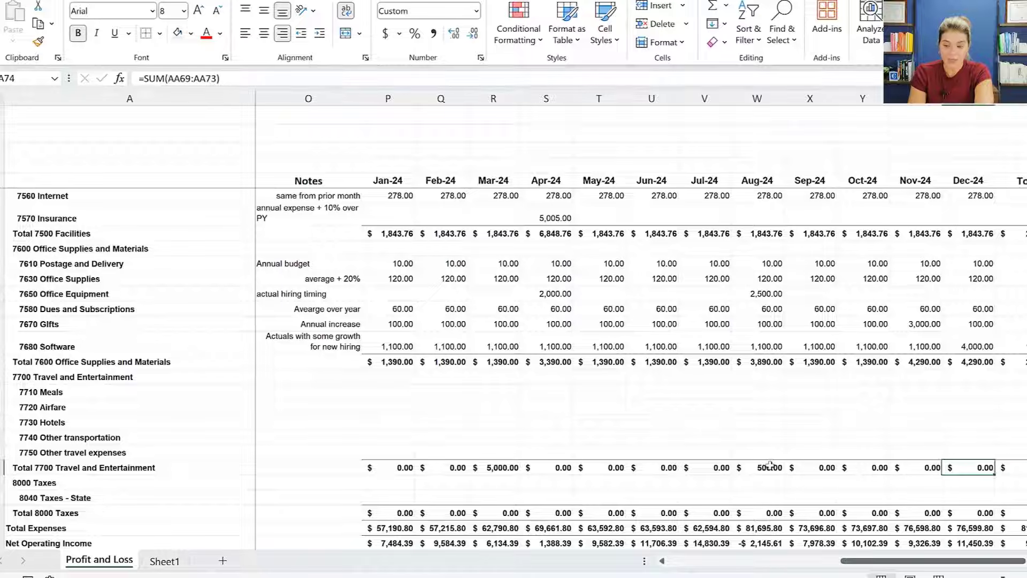
key("Left")
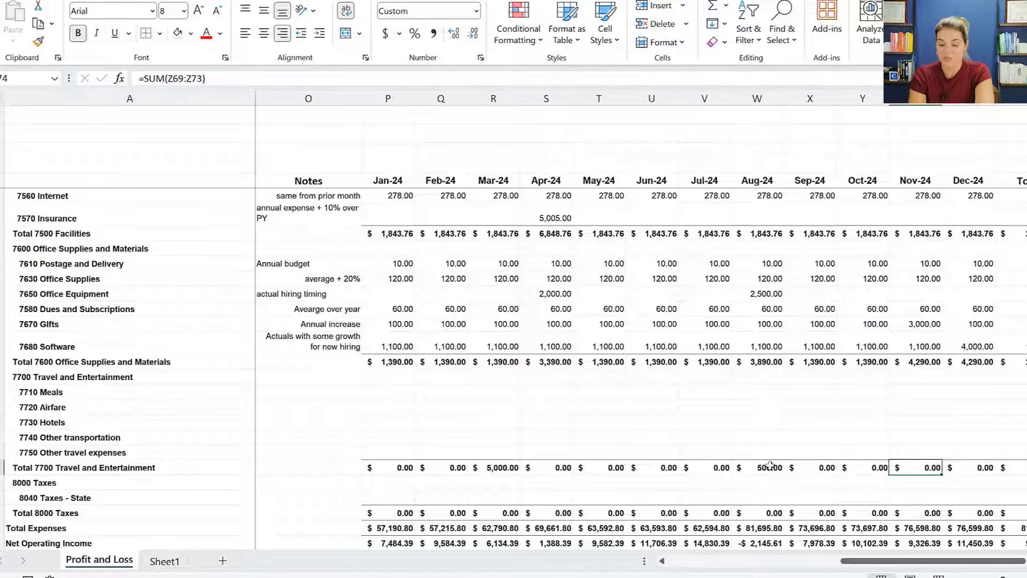
type("2500")
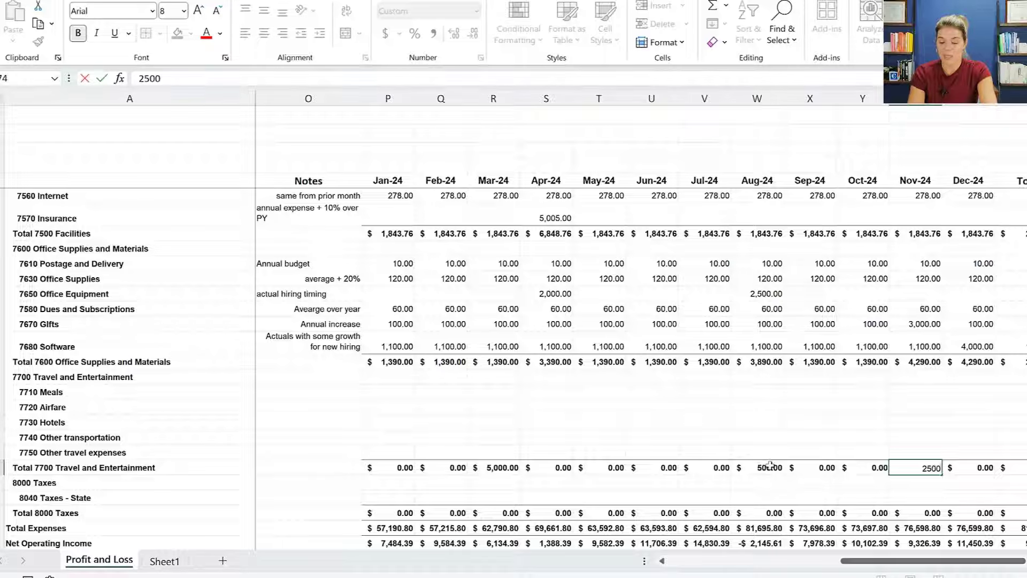
key("Return")
Copy the Nov-24 amount of Total 7700 Travel and Entertainment to May-24
key("Up")
key("ctrl+c")
key("Left")
key("Left")
key("Left")
key("Left")
key("Left")
key("Left")
key("Left")
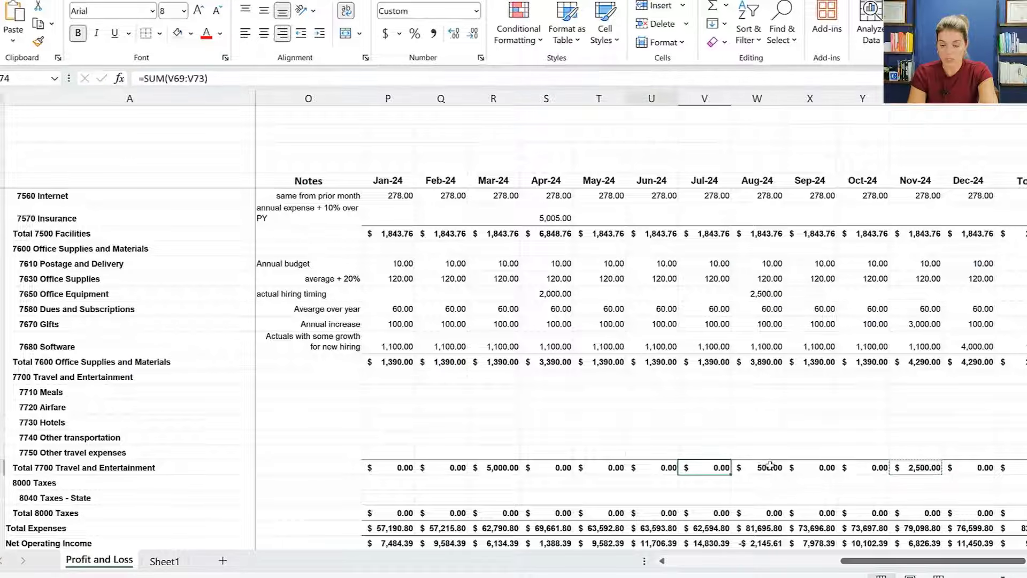
key("Right")
key("ctrl+v")
Paste the same 2,500 travel and entertainment amount into Jan-24 and end the copying
key("Left")
key("Left")
key("Left")
key("Left")
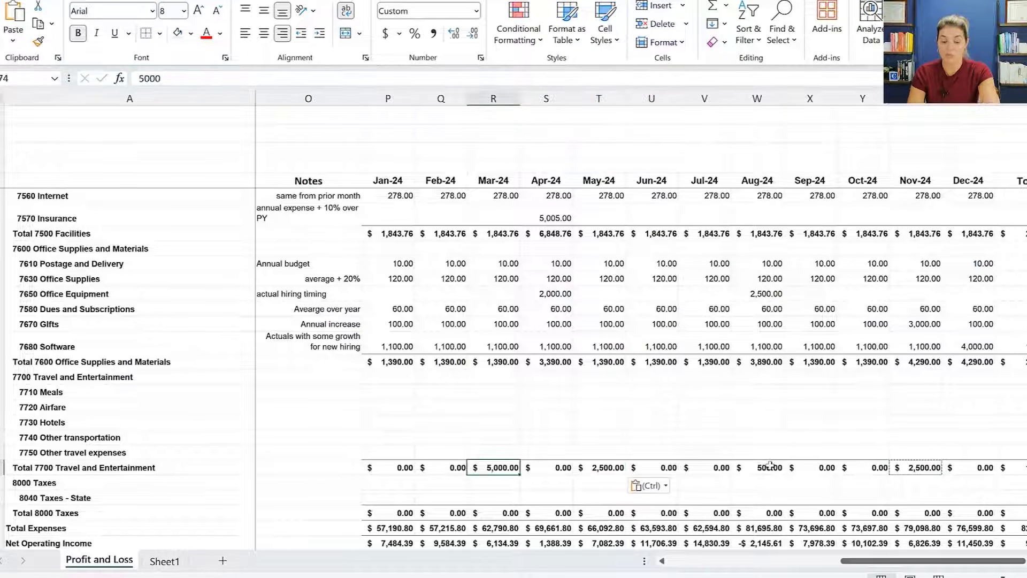
key("ctrl+v")
key("Right")
key("Right")
key("Right")
key("Right")
key("Right")
key("Right")
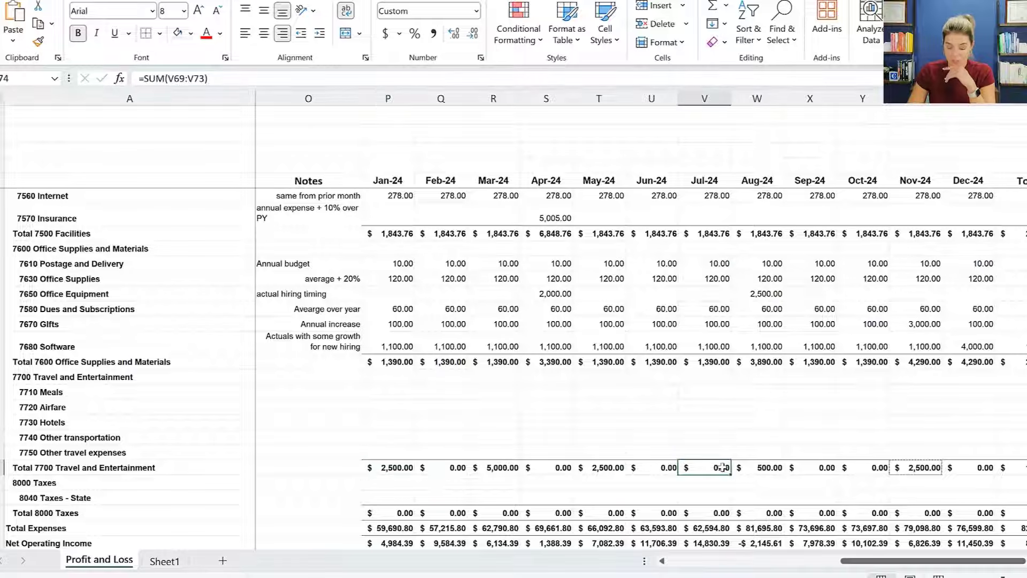
key("F2")
key("Return")
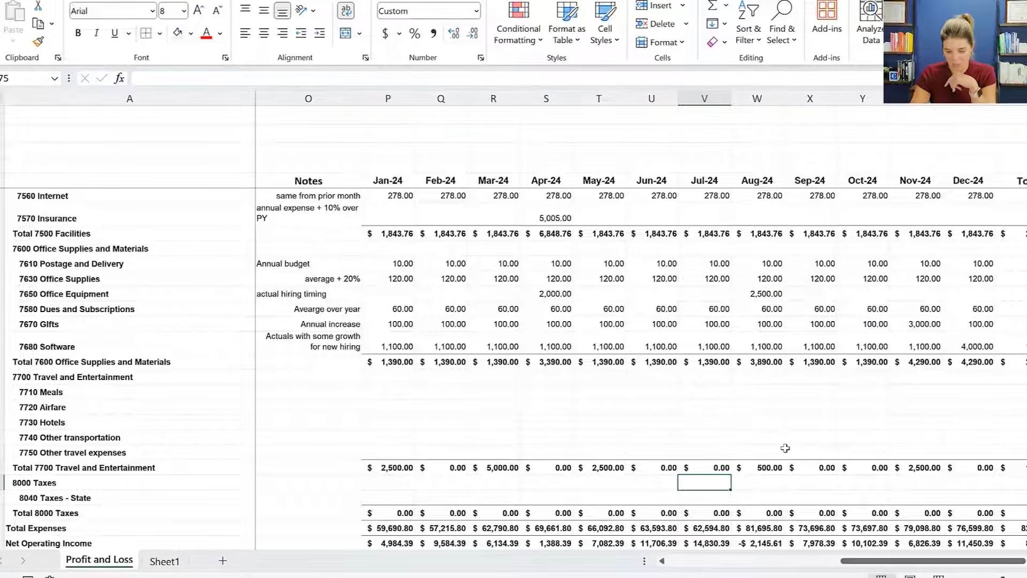
Calculate the 2024 profit margin beside the Net Income total with the formula =AB84/AB18
key("Down")
key("Down")
key("Down")
key("Down")
key("Down")
key("Down")
key("Down")
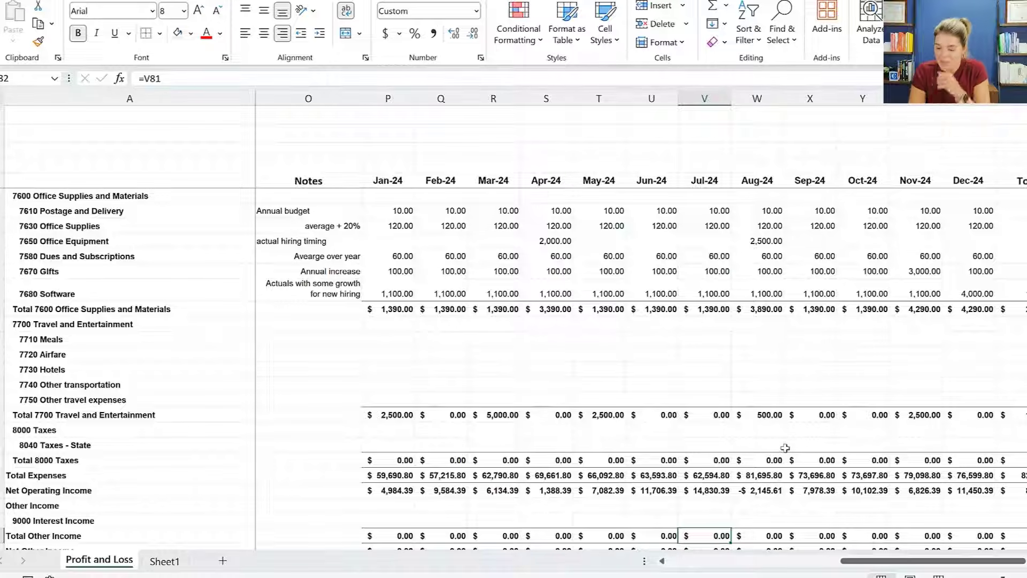
key("Right")
key("Right")
key("Right")
key("Right")
key("Right")
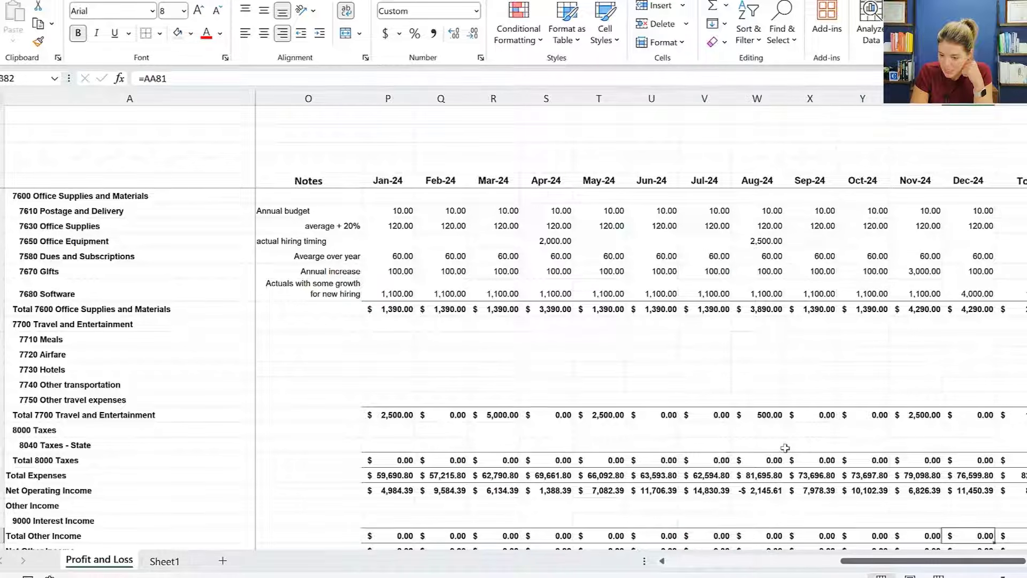
key("Right")
key("Right")
key("Down")
key("Down")
key("Down")
key("Down")
key("Down")
key("Up")
key("Up")
key("Up")
type("=")
key("Left")
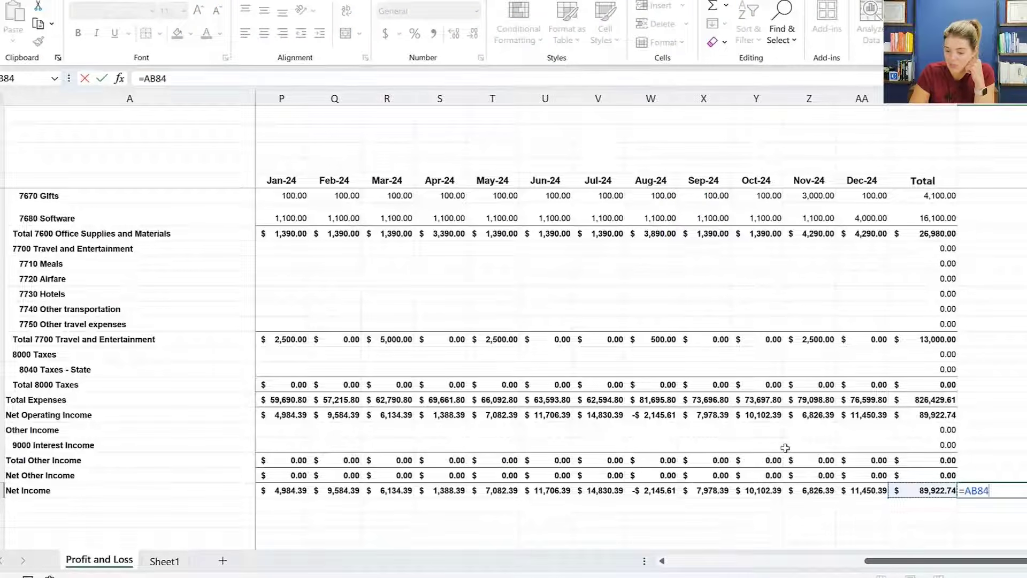
type("/")
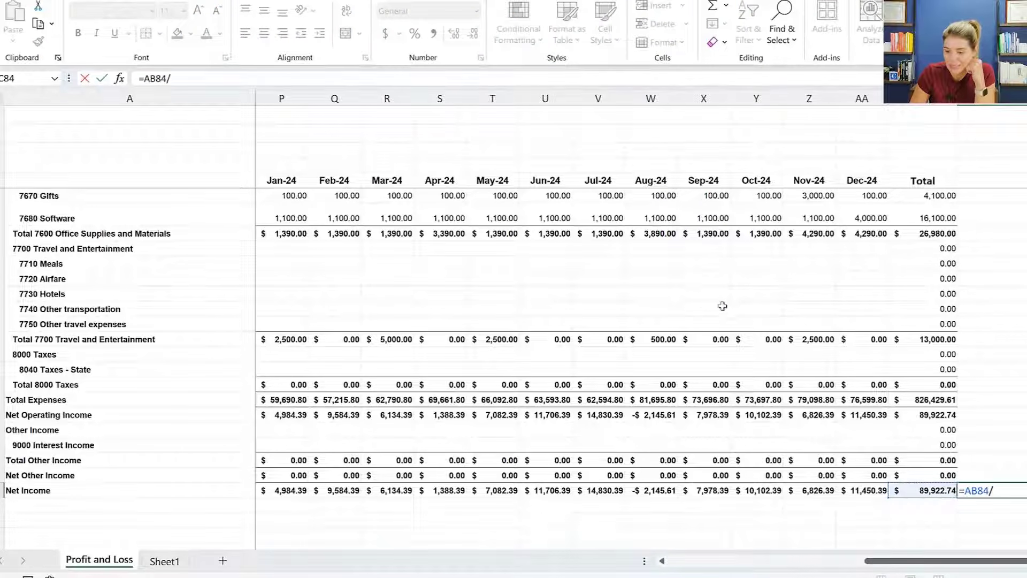
scroll(710, 302, "up", 7)
scroll(918, 302, "up", 12)
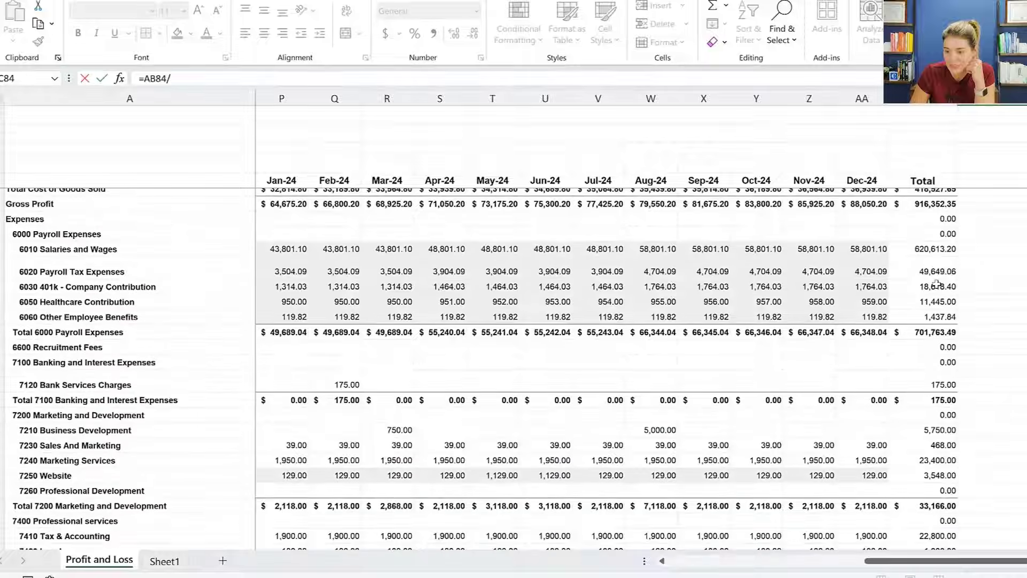
left_click(928, 289)
key("Return")
key("Up")
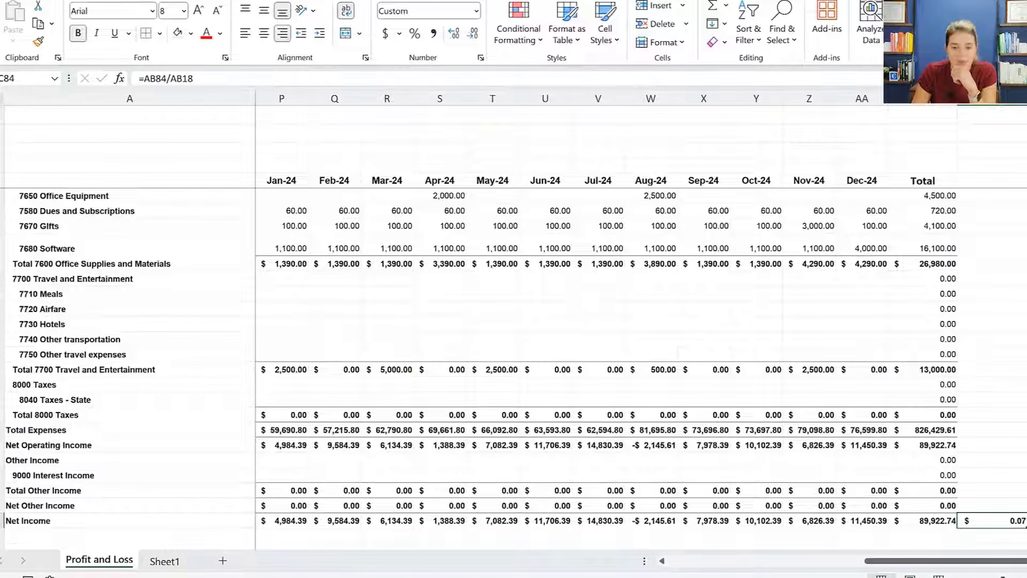
Format the profit margin beside Net Income as a percentage with two decimal places
left_click(416, 34)
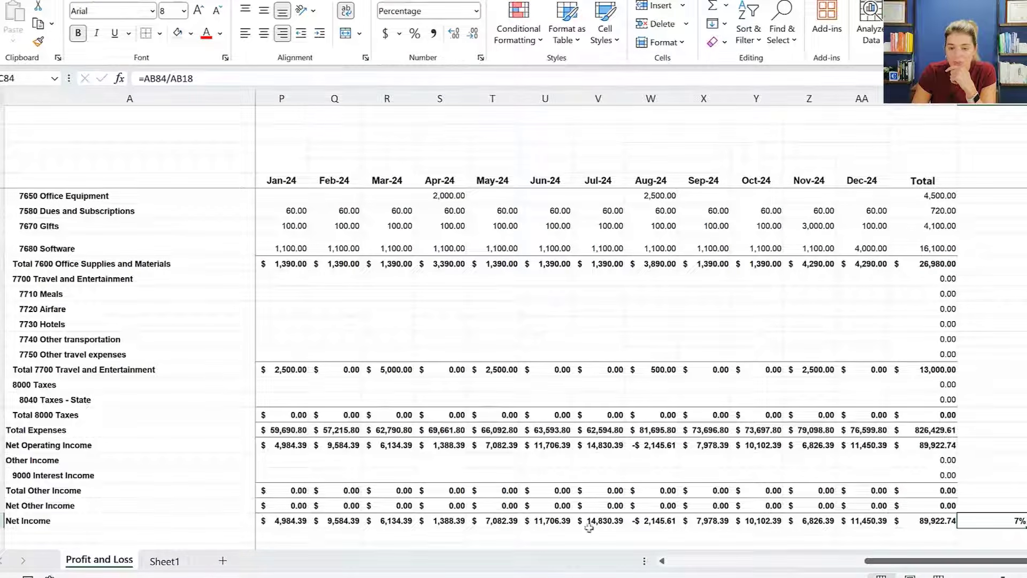
left_click(454, 34)
left_click(453, 33)
Review the 2024 budget totals from Net Income up to payroll expenses and cost of goods sold
left_click(468, 540)
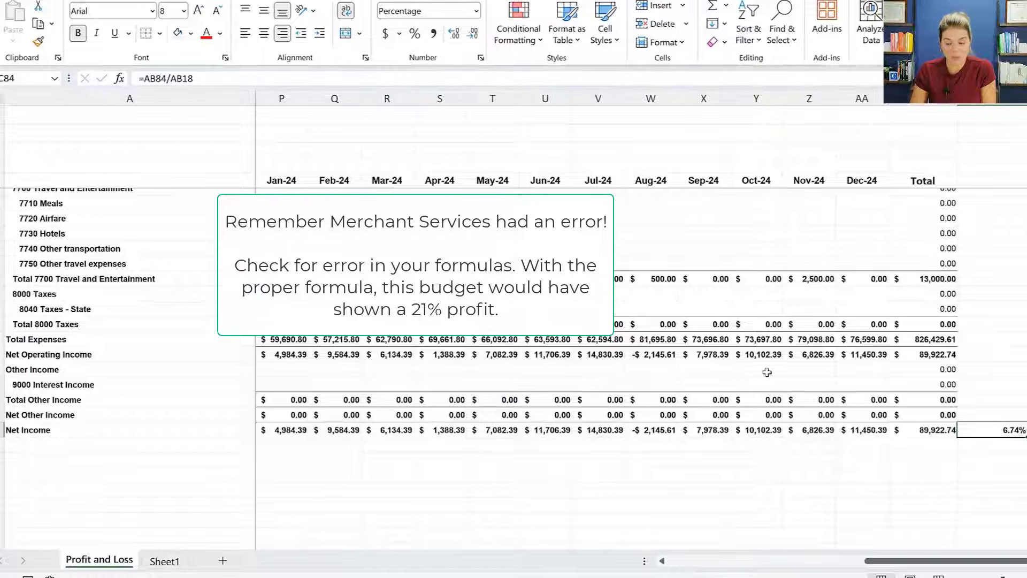
scroll(767, 371, "up", 18)
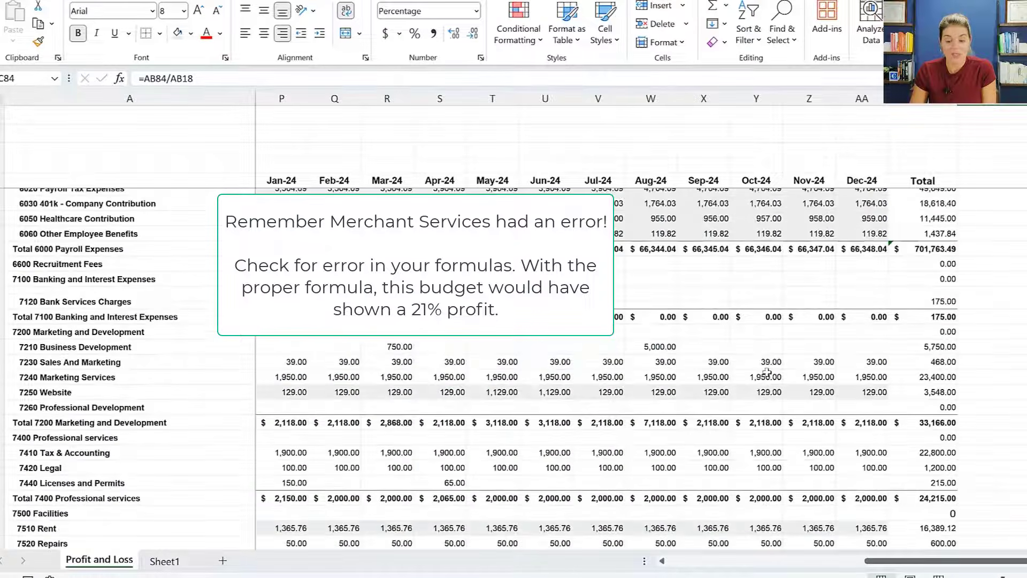
scroll(604, 369, "up", 3)
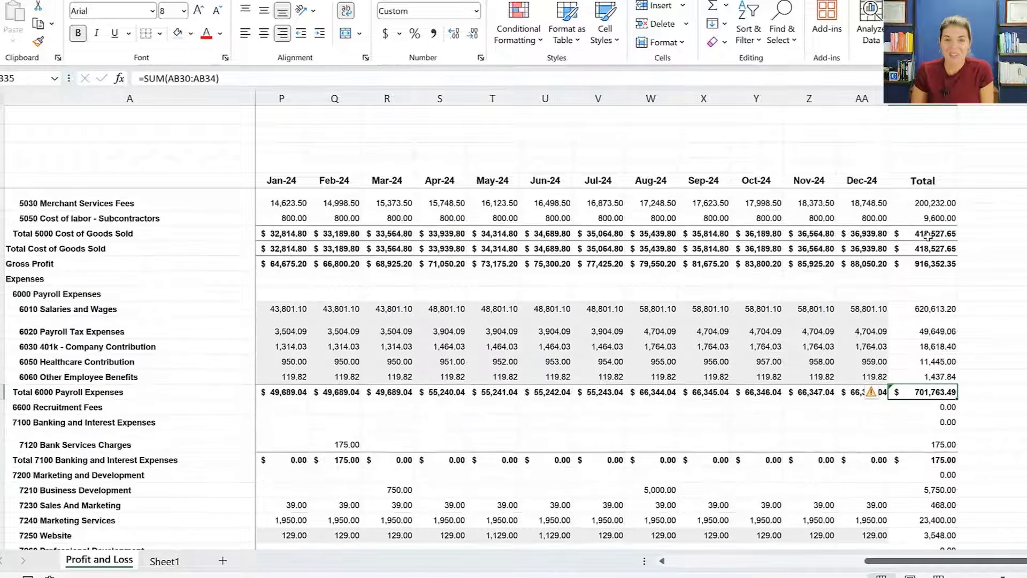